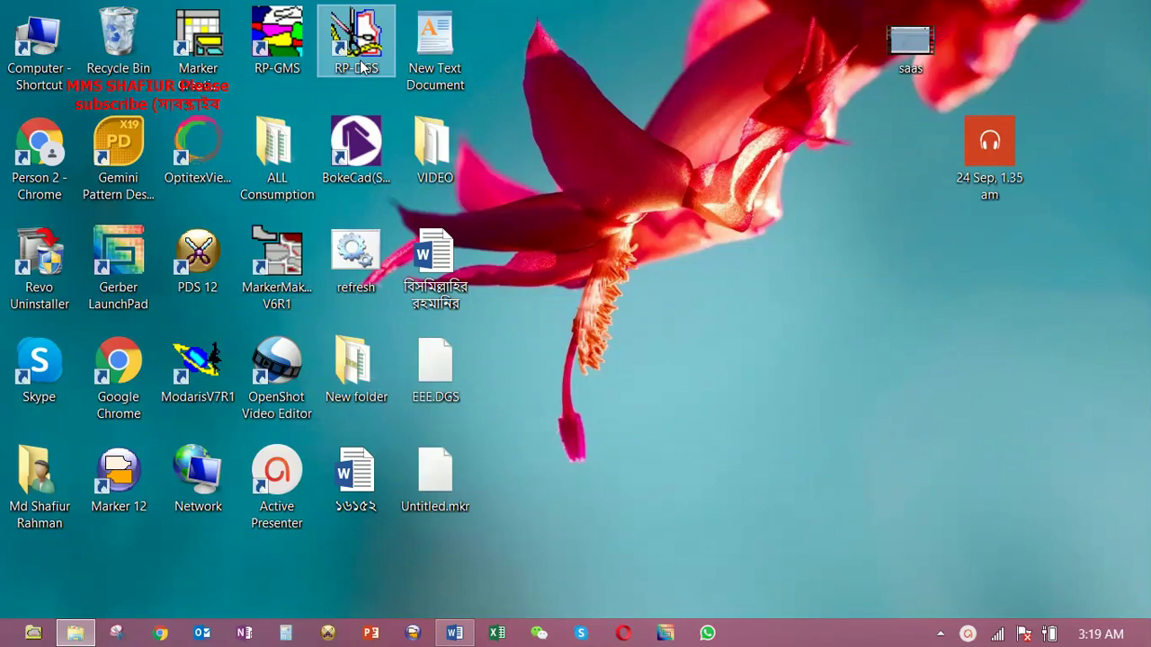
Launch Richpeace CAD from the RP-DGS desktop shortcut
double_click(363, 65)
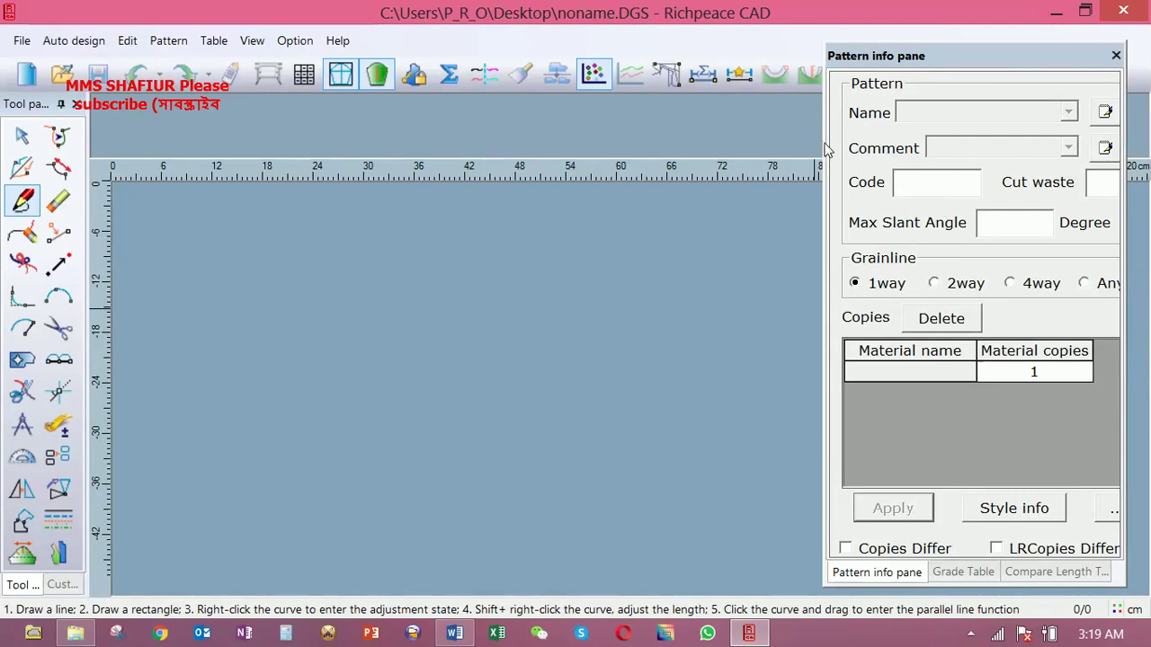
Narrow the Pattern info pane and add the T ruler tool to the right-button quick palette
left_click_drag(825, 148, 946, 148)
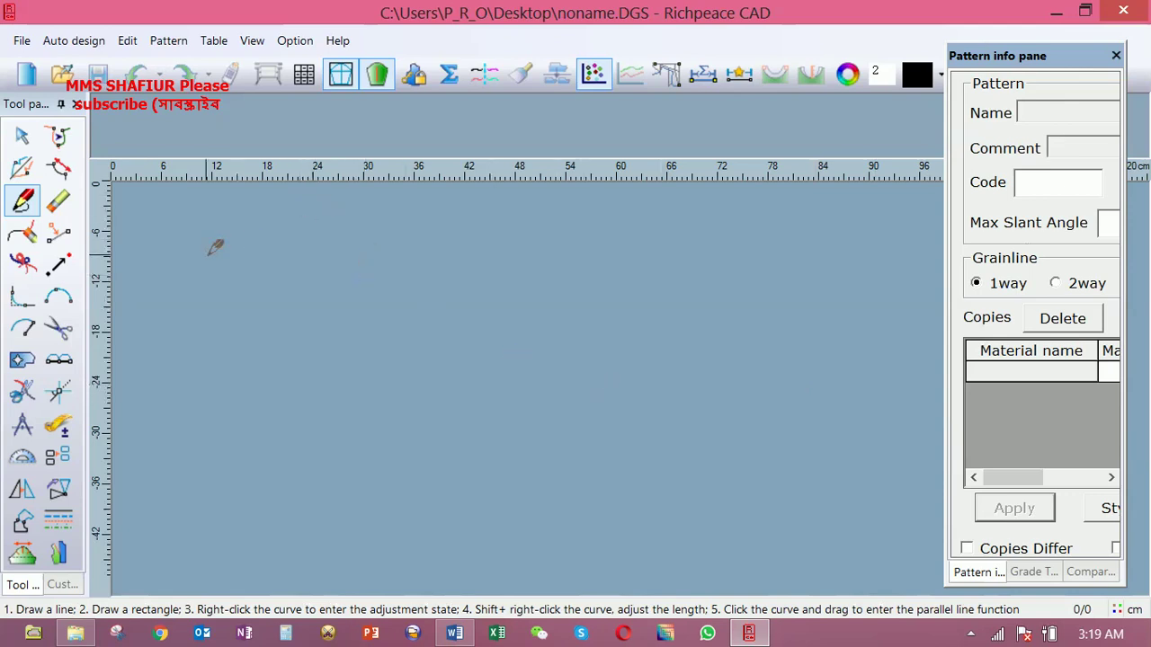
right_click(323, 251)
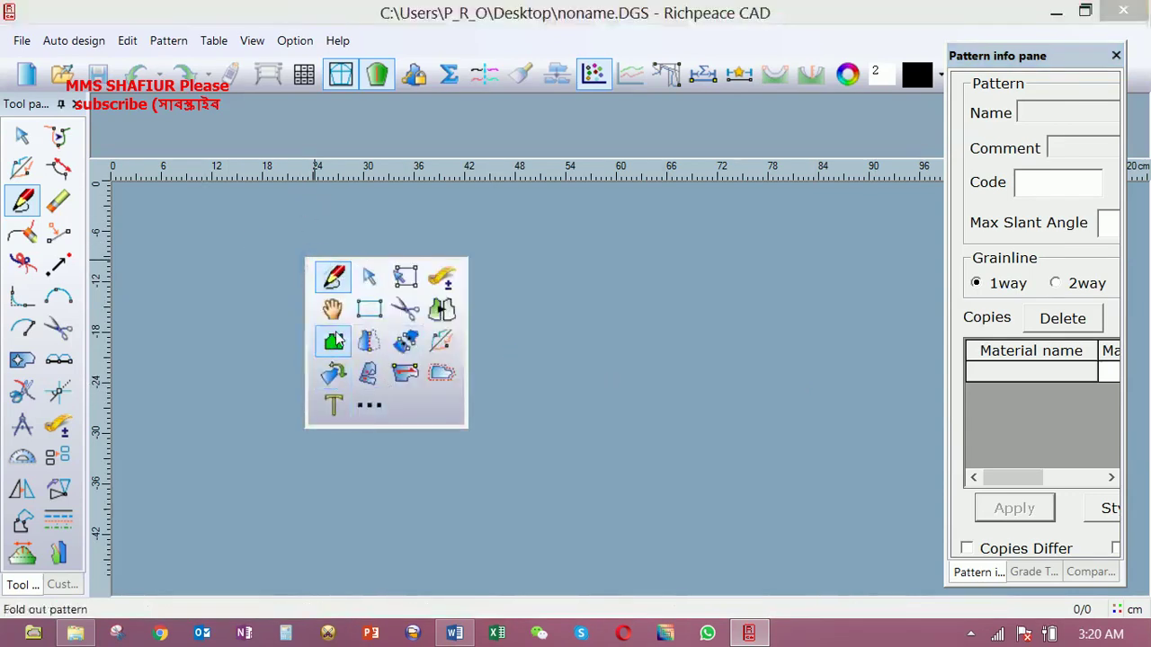
left_click(369, 405)
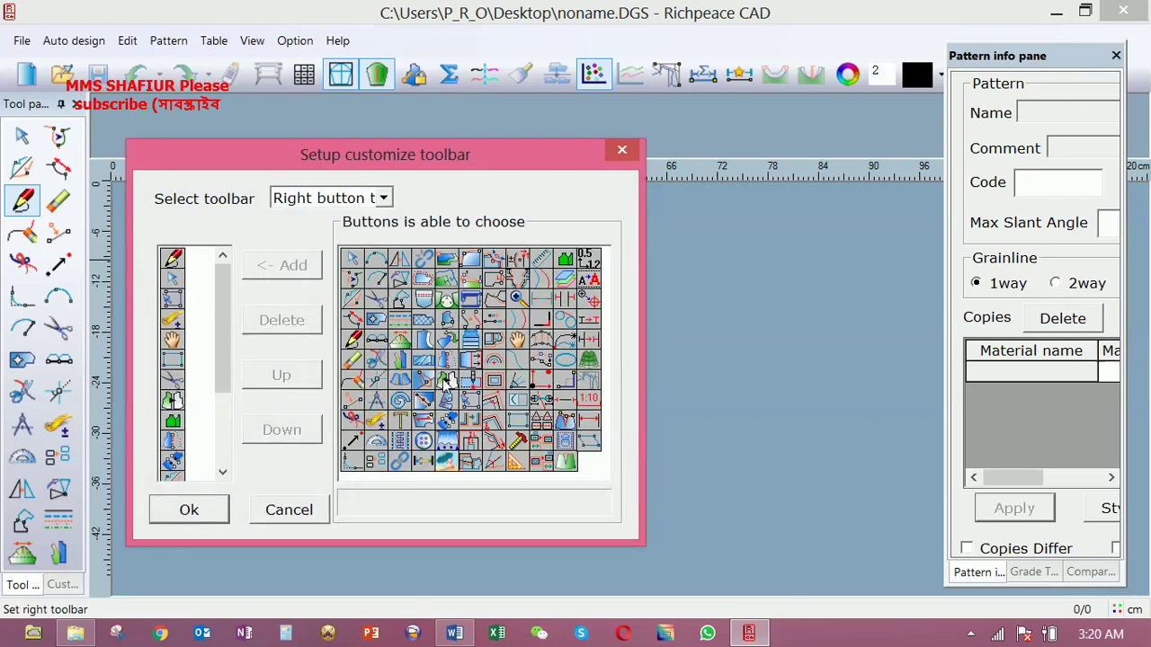
left_click(515, 442)
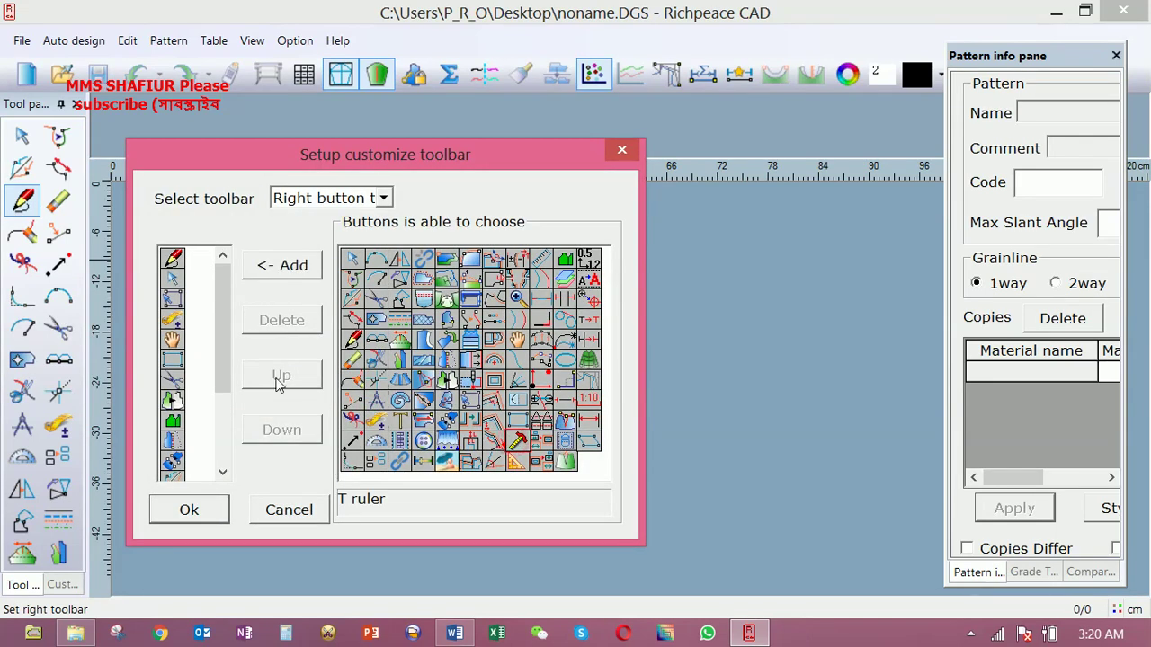
left_click(281, 267)
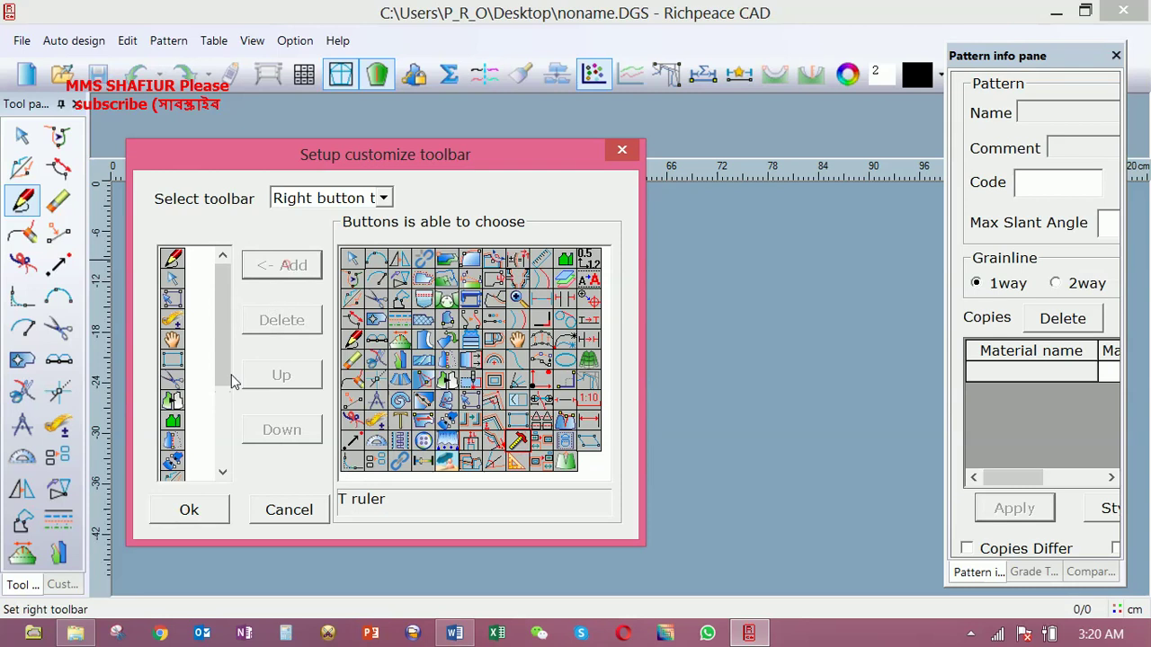
left_click(205, 507)
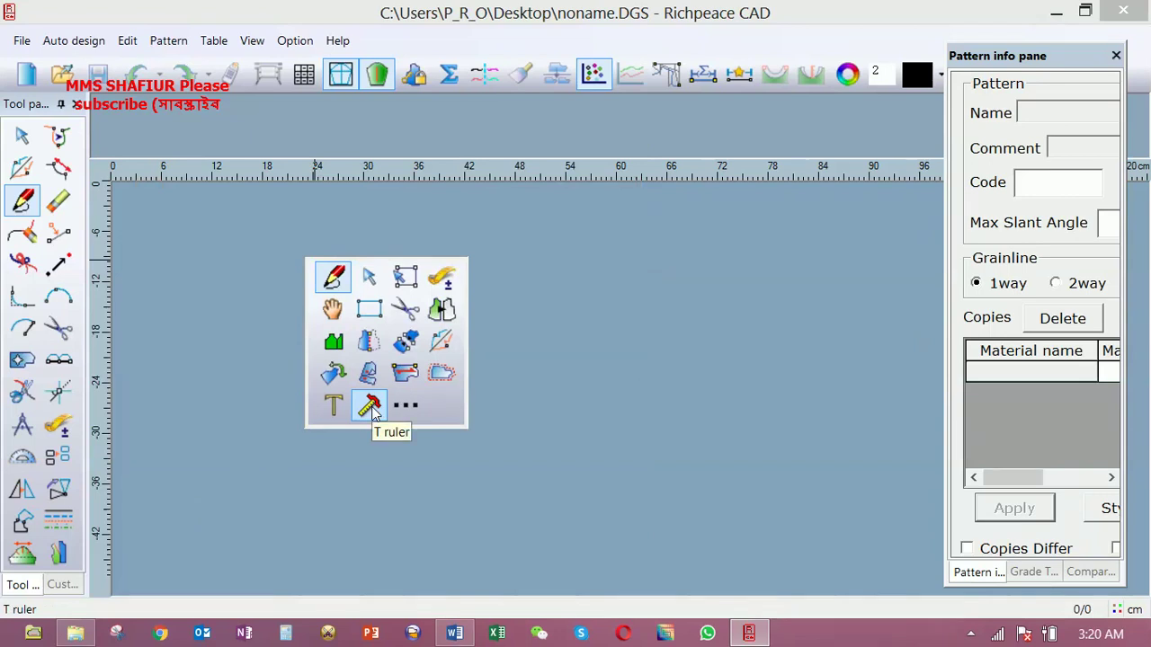
left_click(460, 228)
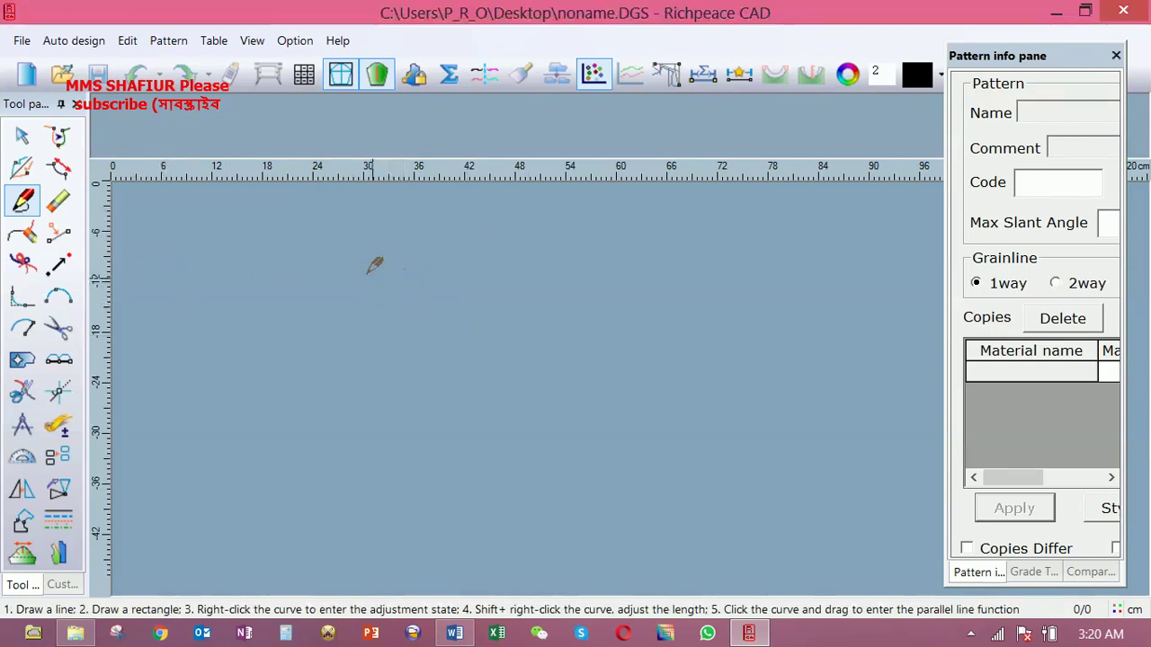
Draw a 70 × 27 cm rectangle on the canvas with the pen tool
mouse_move(276, 265)
left_mouse_down()
mouse_move(381, 320)
mouse_move(745, 432)
left_mouse_up()
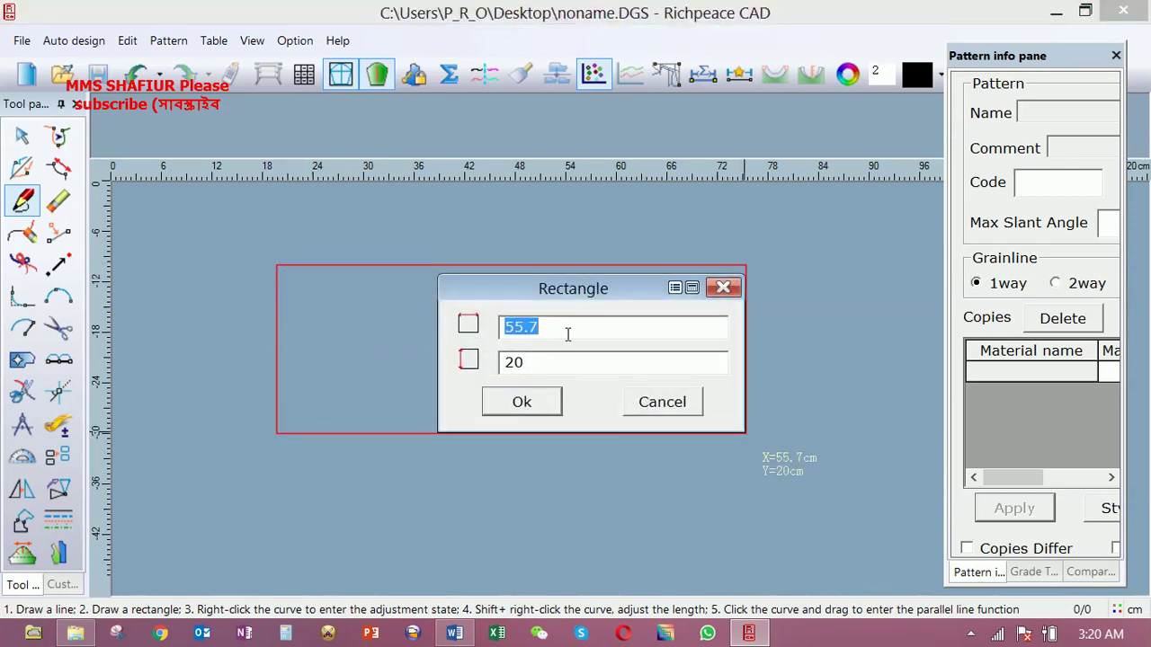
type("70")
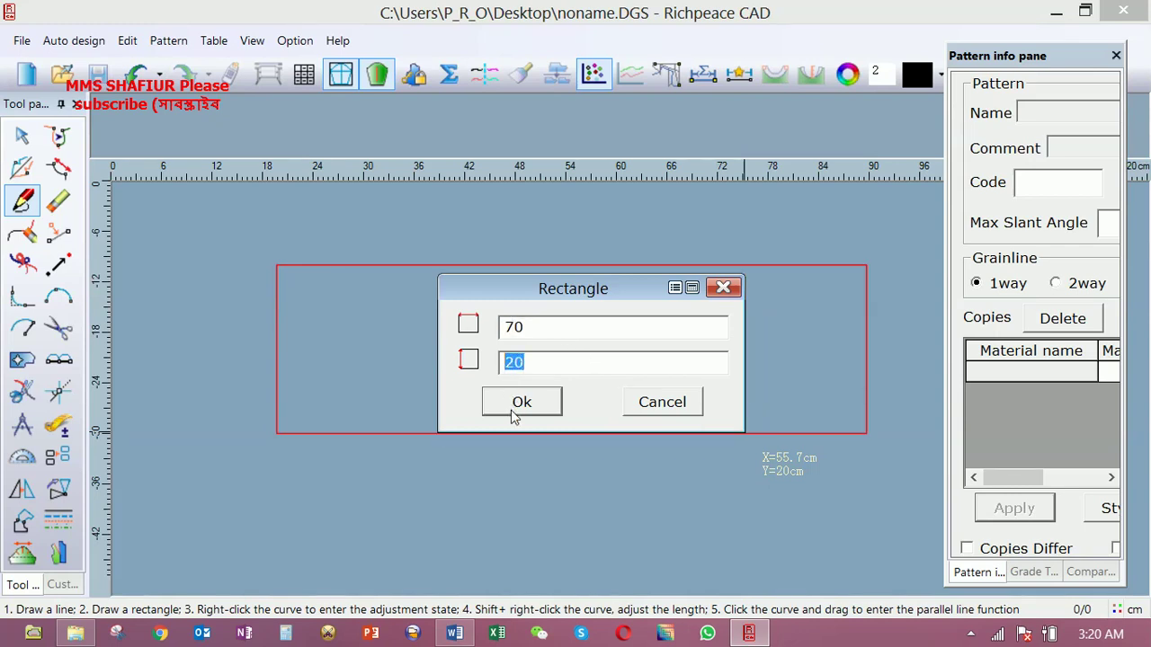
type("5")
key("BackSpace")
type("27")
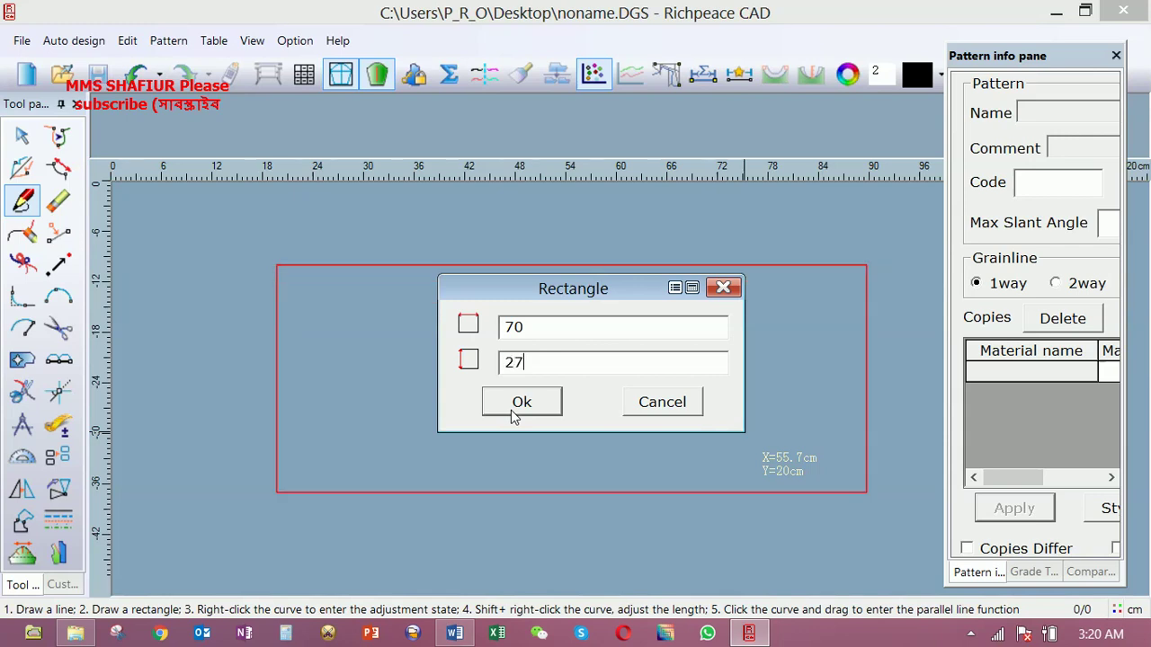
left_click(534, 402)
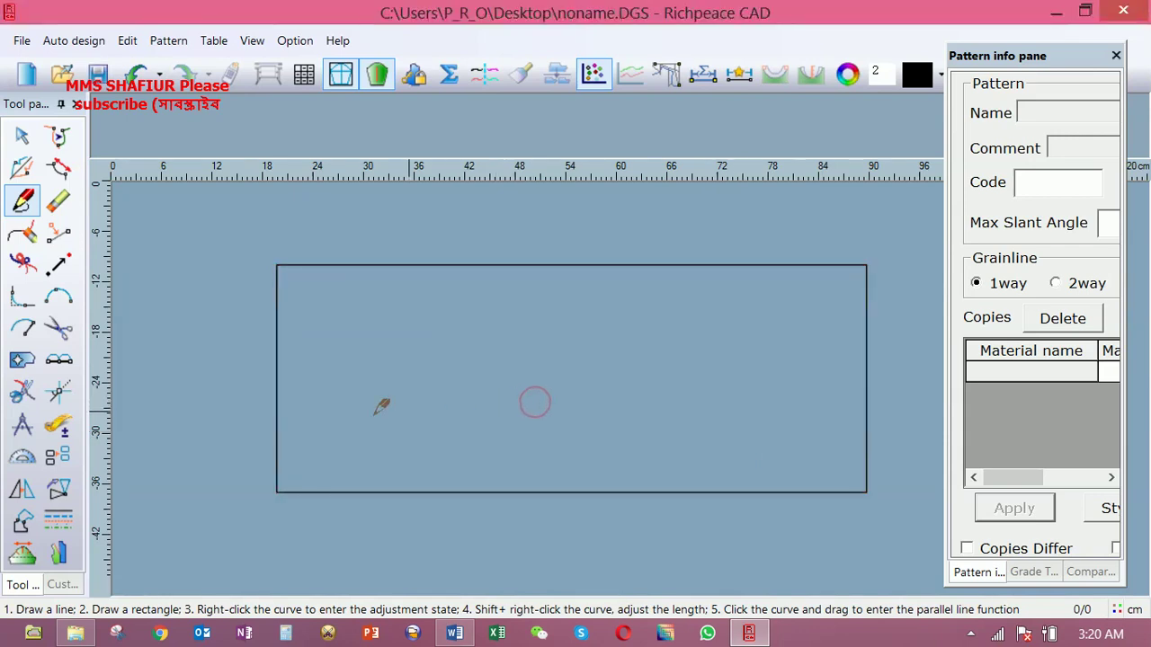
left_click(278, 443)
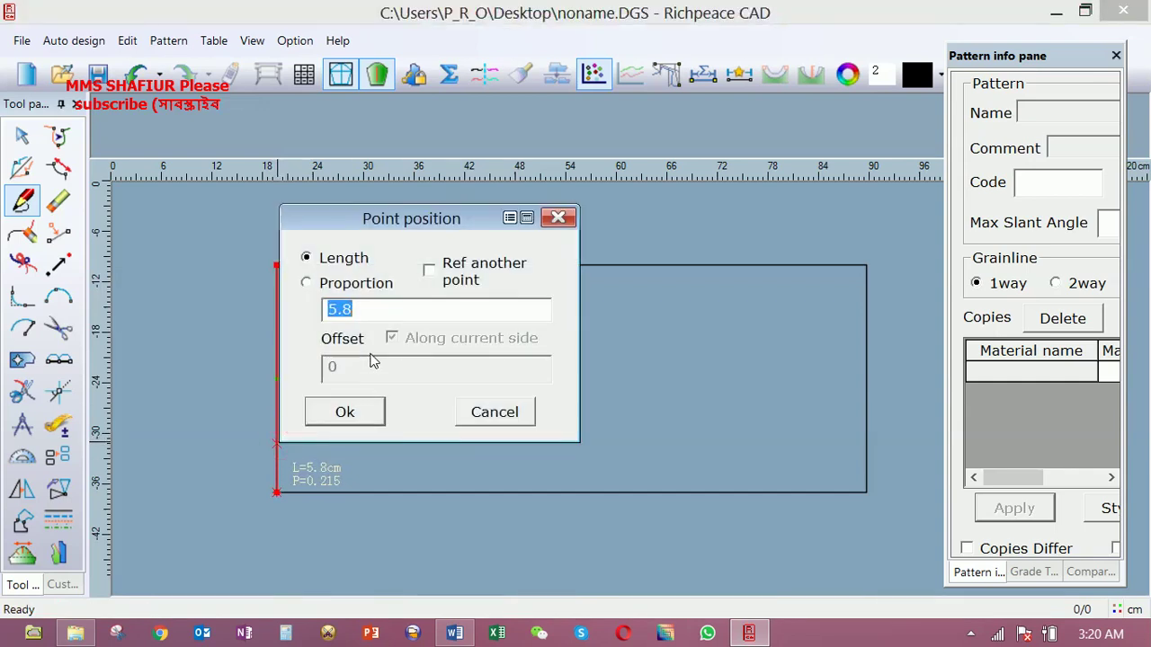
Draw a slanted line from 9 cm up the left edge to 2 cm along the bottom edge
type("9")
left_click(346, 412)
left_click(309, 492)
type("2")
left_click(392, 462)
right_click(402, 451)
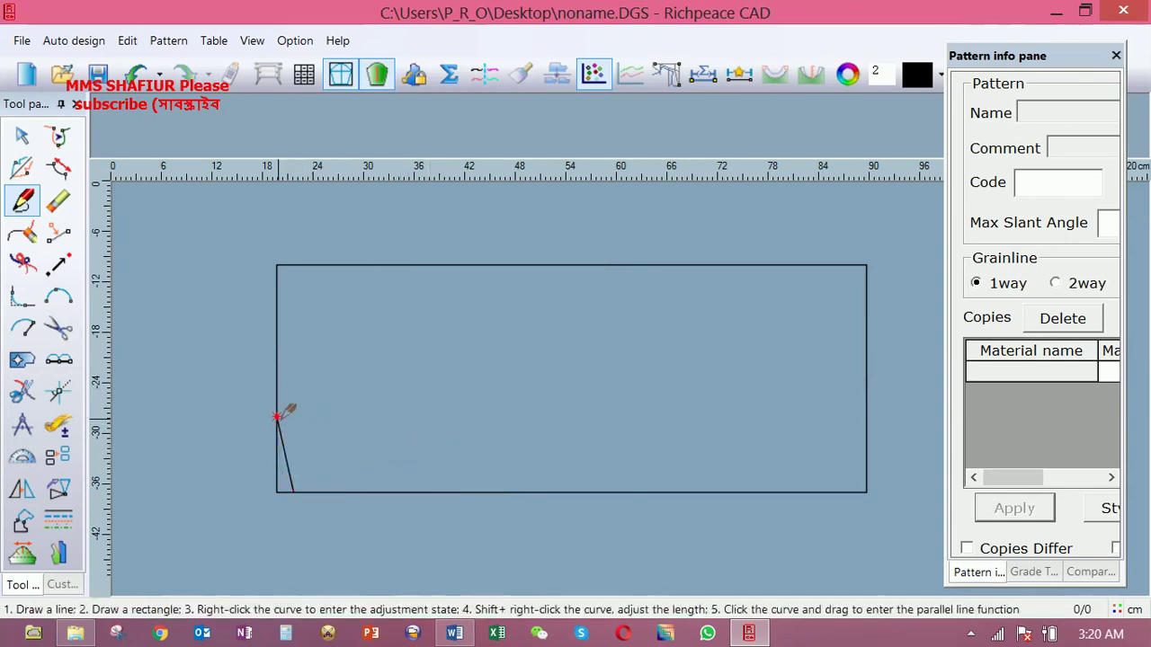
Draw a second line from the same left-edge point to 9 cm along the bottom edge
left_click(277, 418)
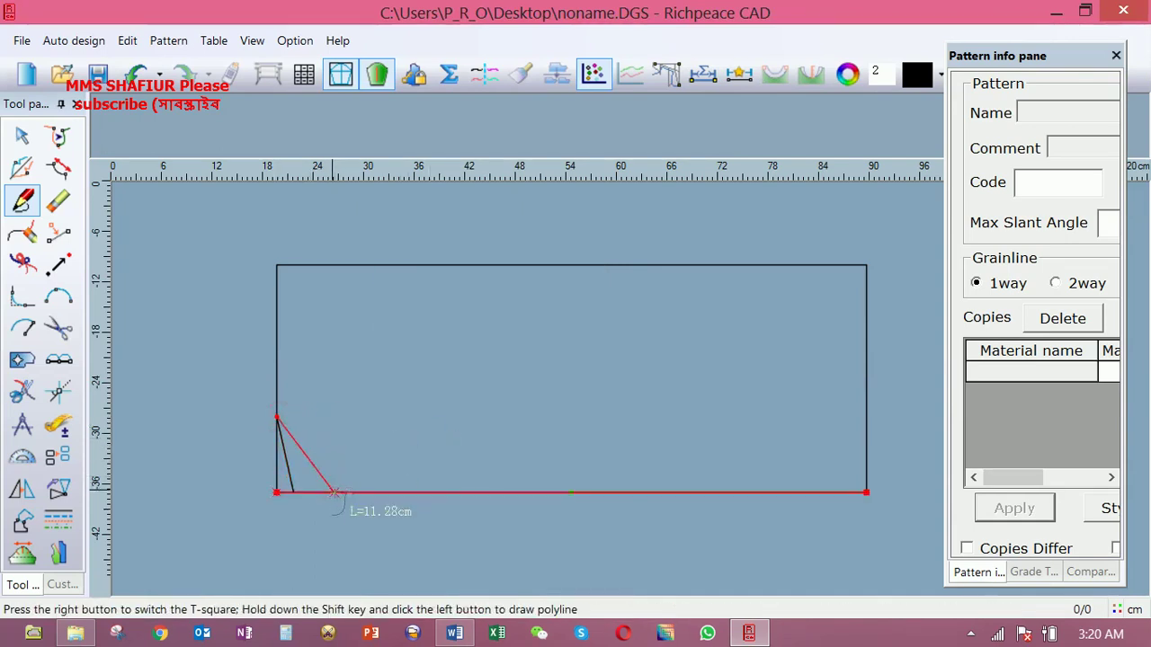
left_click(333, 492)
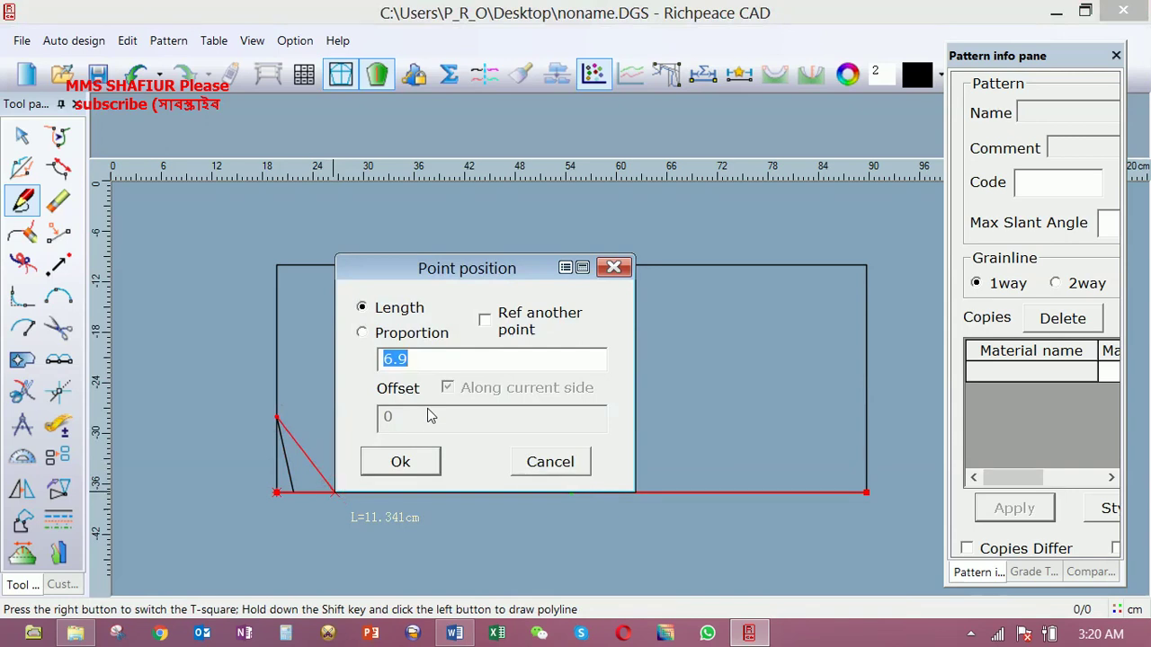
type("9")
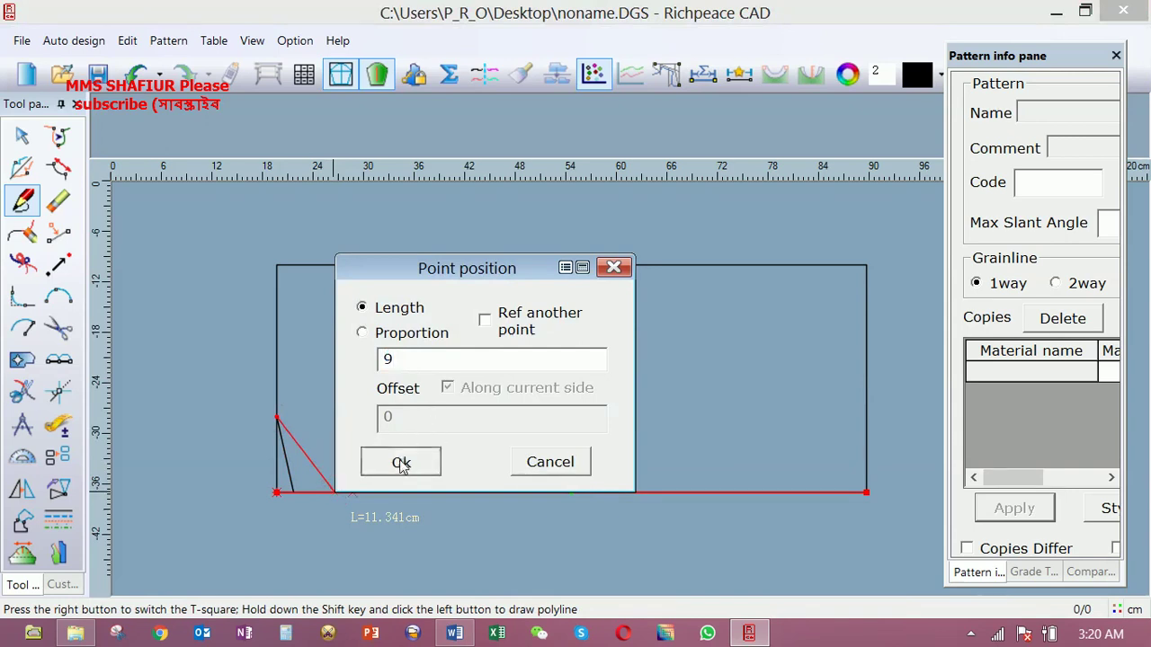
left_click(400, 461)
right_click(412, 408)
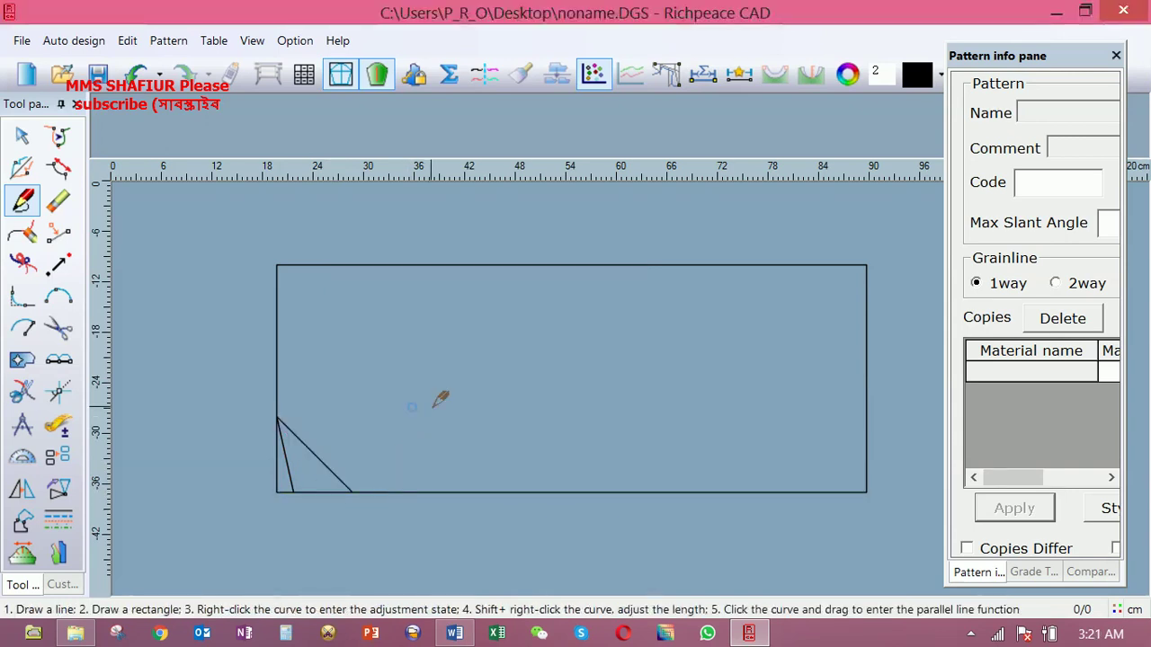
left_click(277, 416)
Draw a long slanted line up from the left-edge point, then a short line across the top
scroll(629, 385, "down", 1)
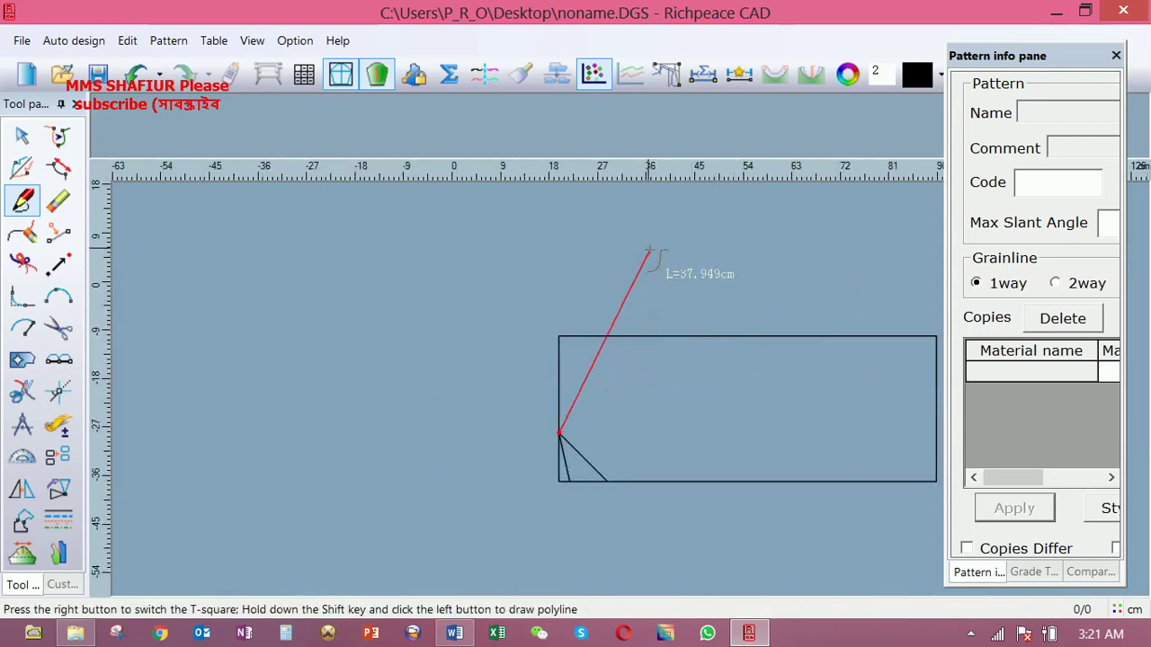
left_click(618, 212)
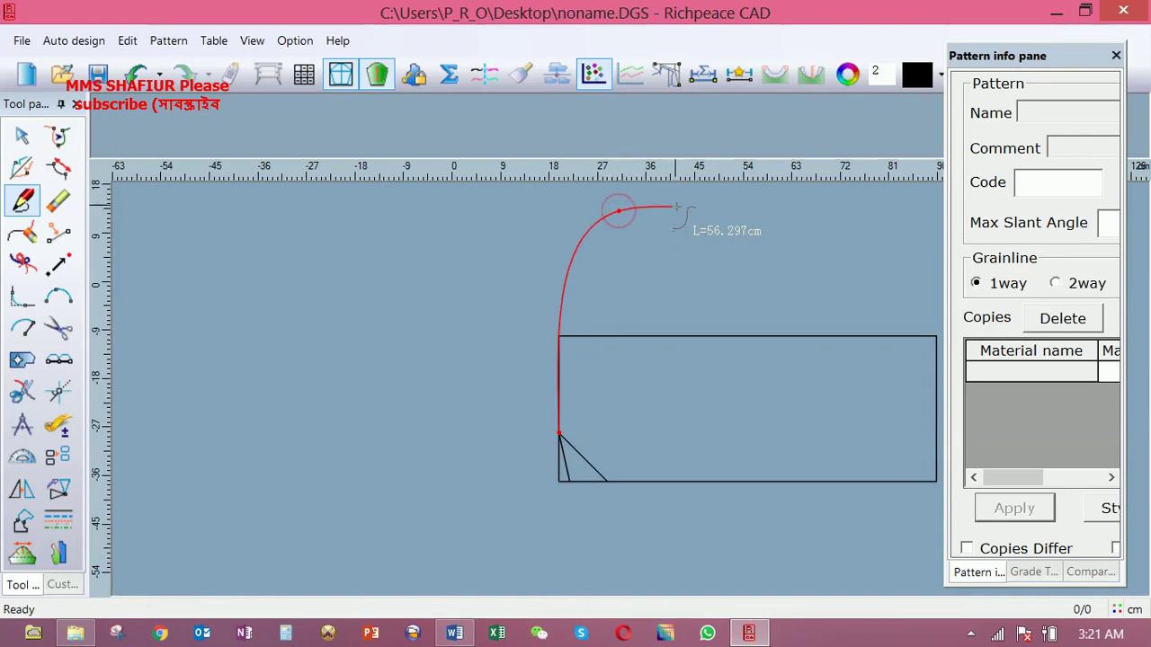
key("Return")
left_click(409, 356)
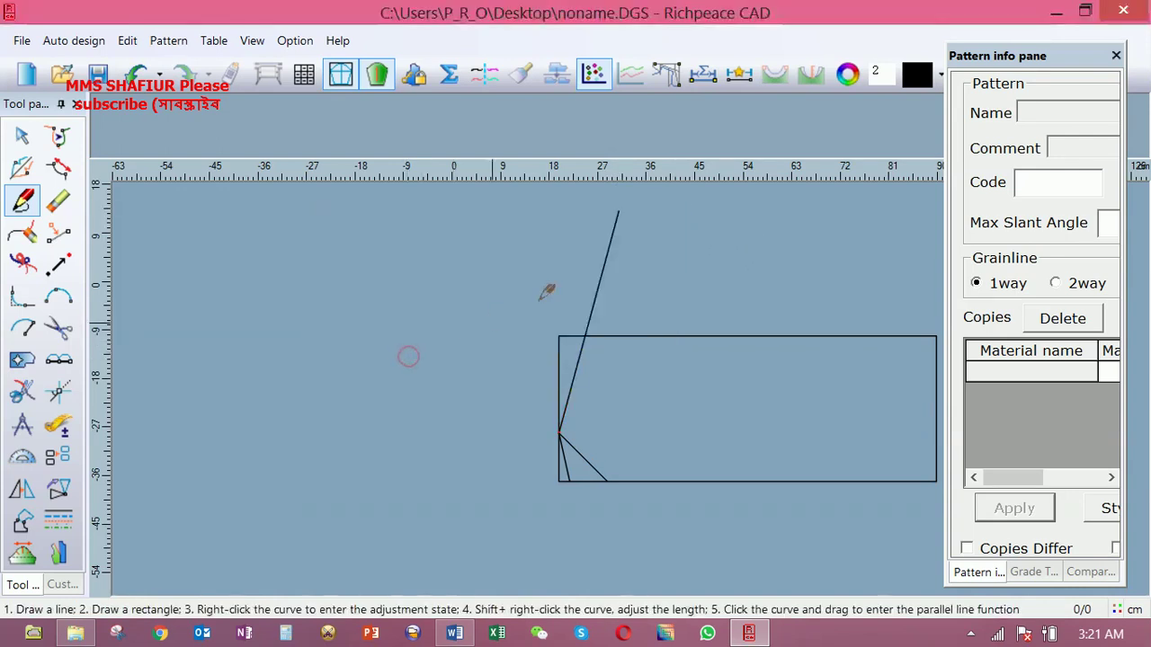
left_click(618, 211)
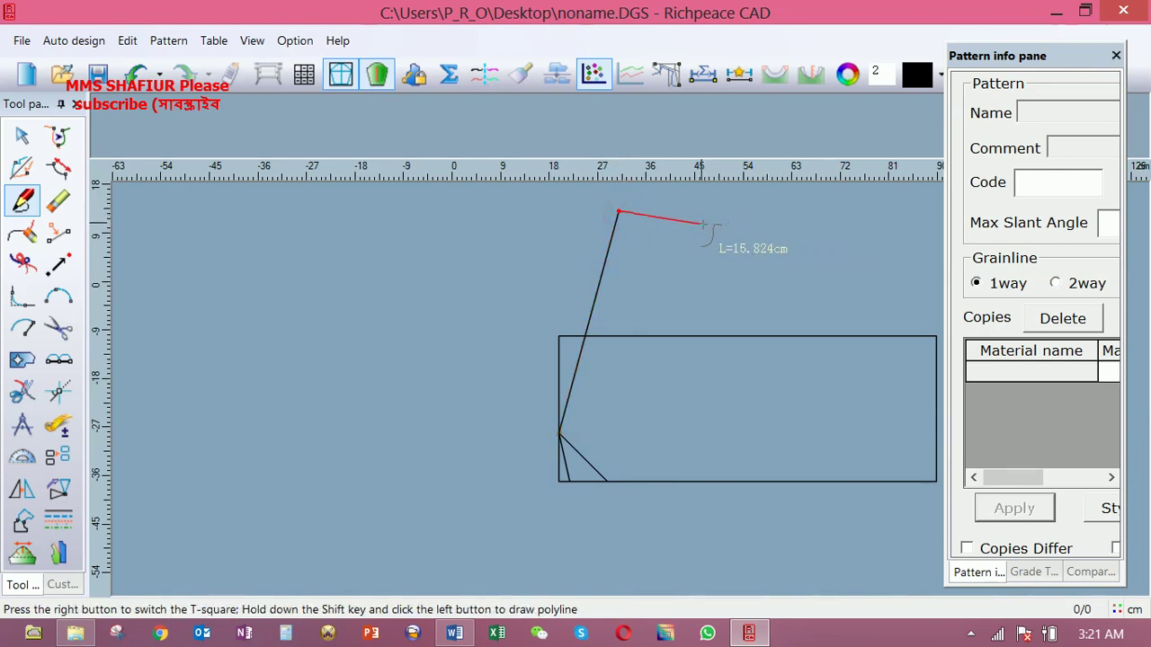
left_click(702, 224)
key("Return")
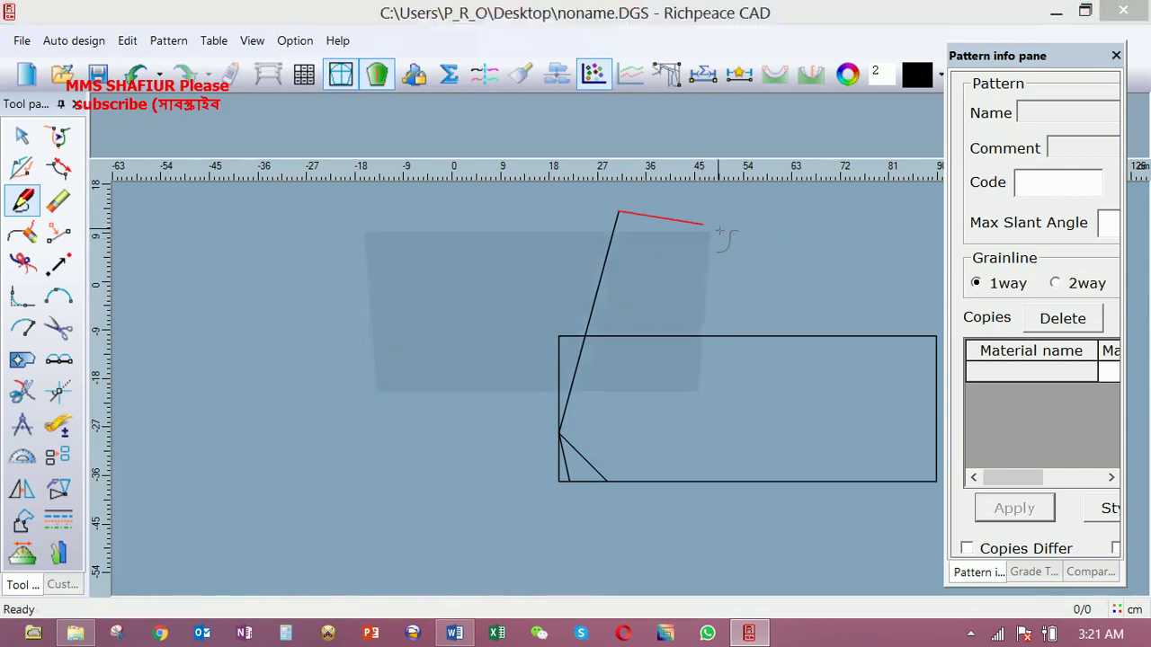
left_click(454, 378)
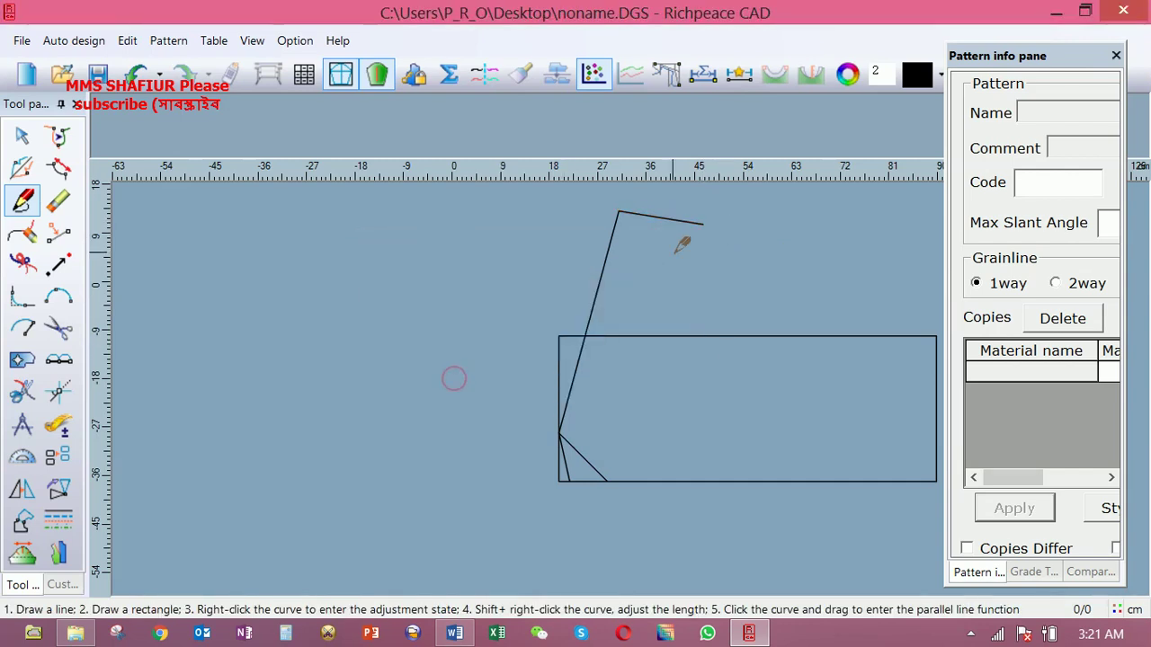
Draw the line back down to meet the rectangle's top edge 23 cm along
left_click(702, 224)
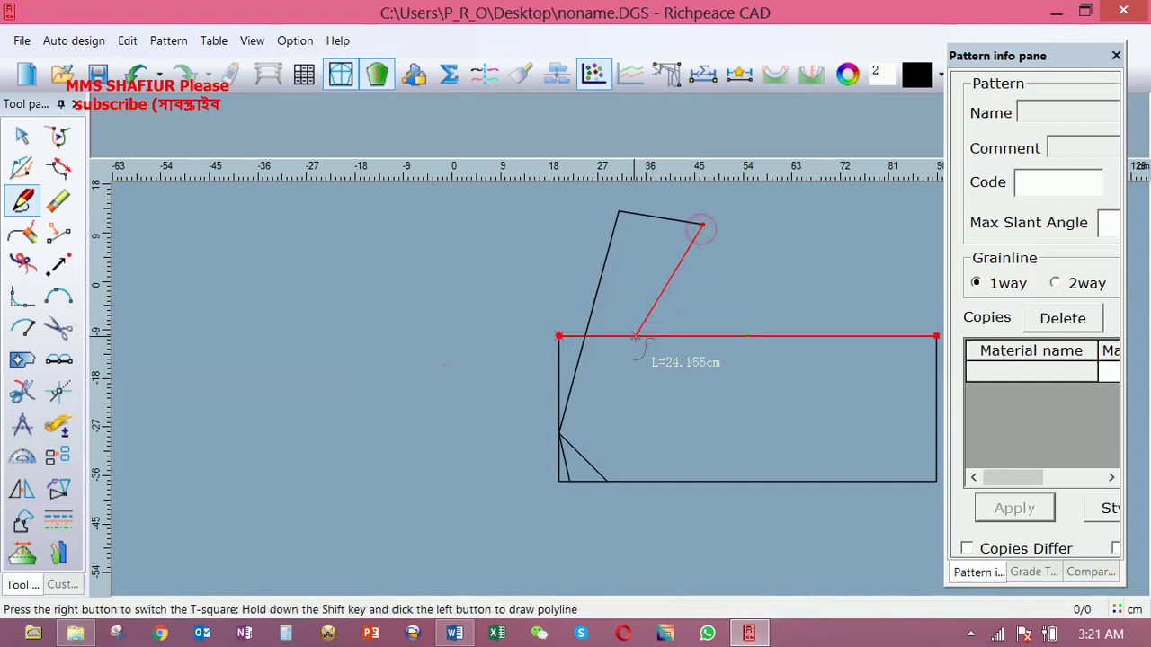
left_click(634, 336)
type("23")
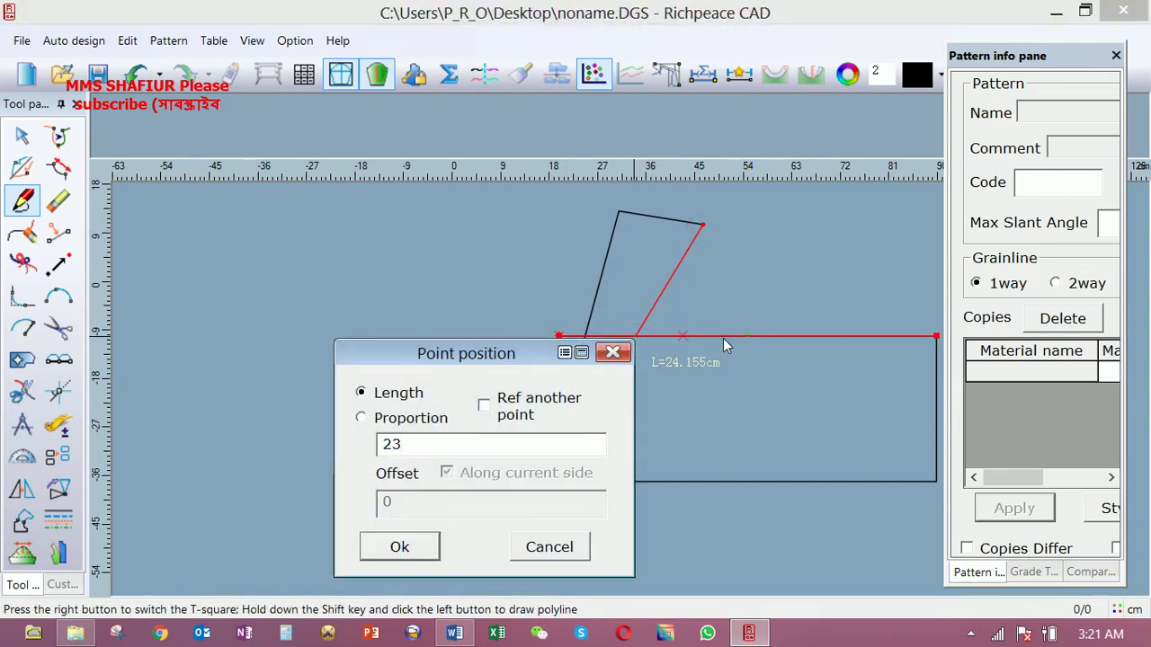
left_click(401, 548)
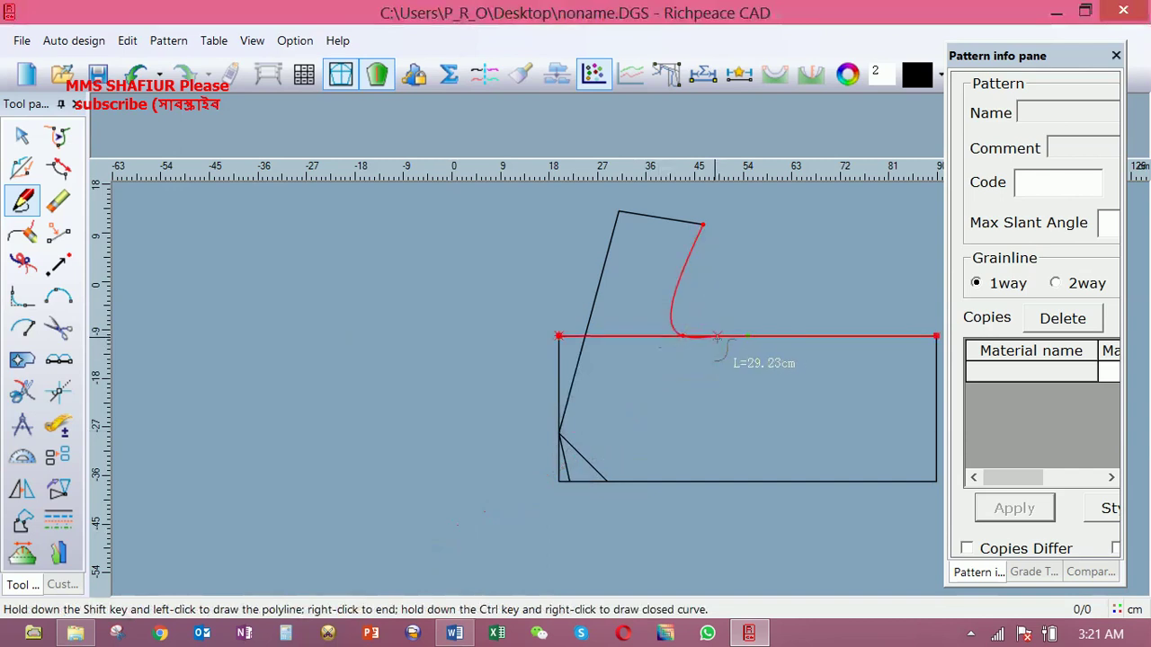
right_click(697, 371)
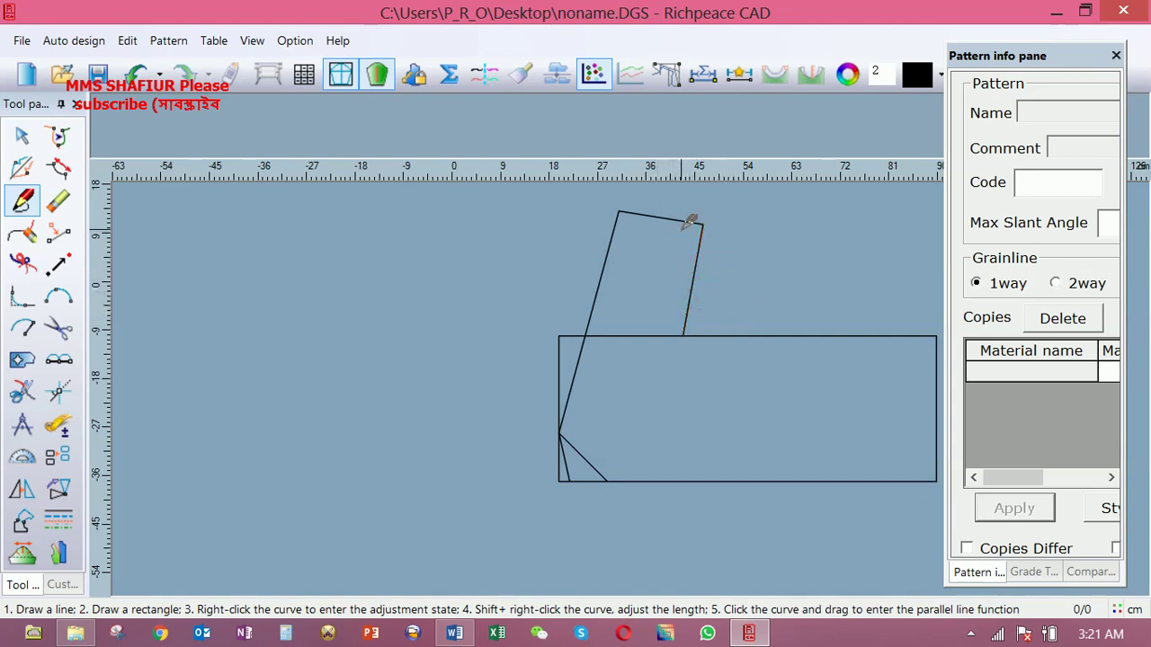
Bend the long corner diagonal into a wide rounded arc with the Modify tool
scroll(642, 372, "down", 1)
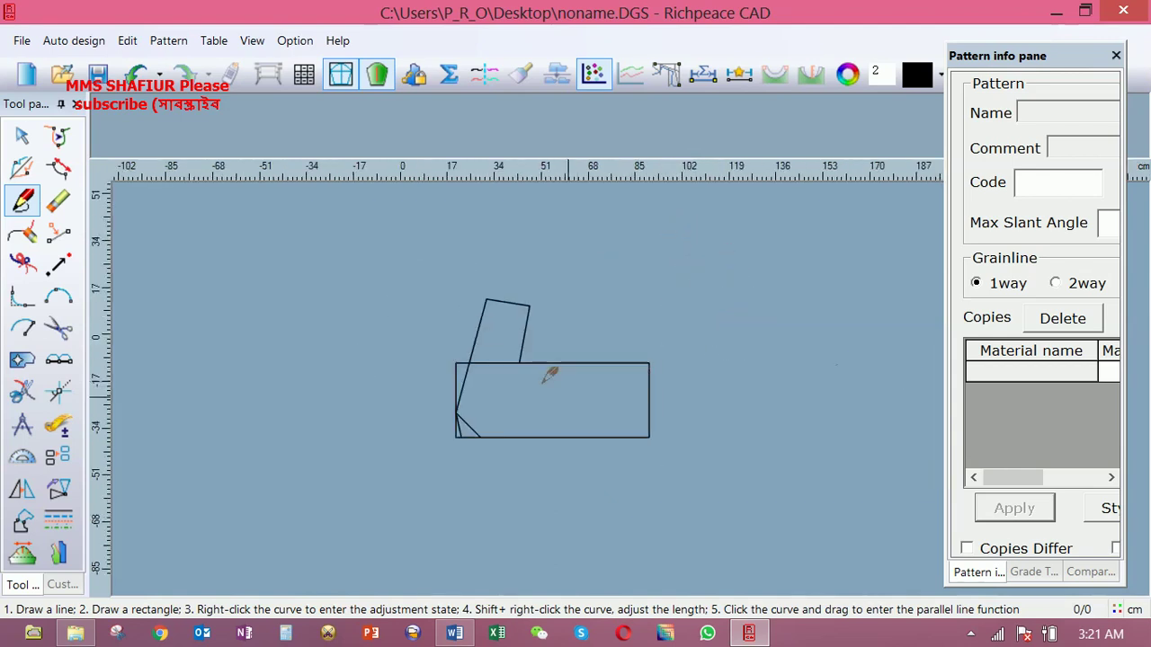
scroll(584, 376, "up", 1)
scroll(540, 457, "up", 1)
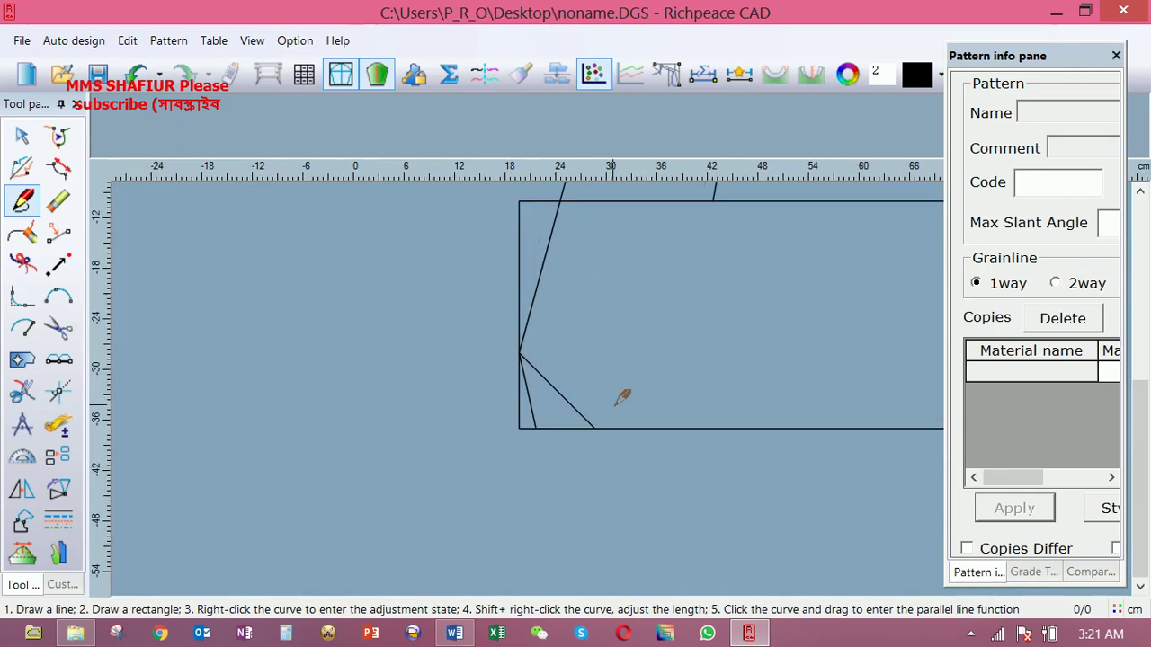
scroll(620, 398, "up", 1)
right_click(536, 275)
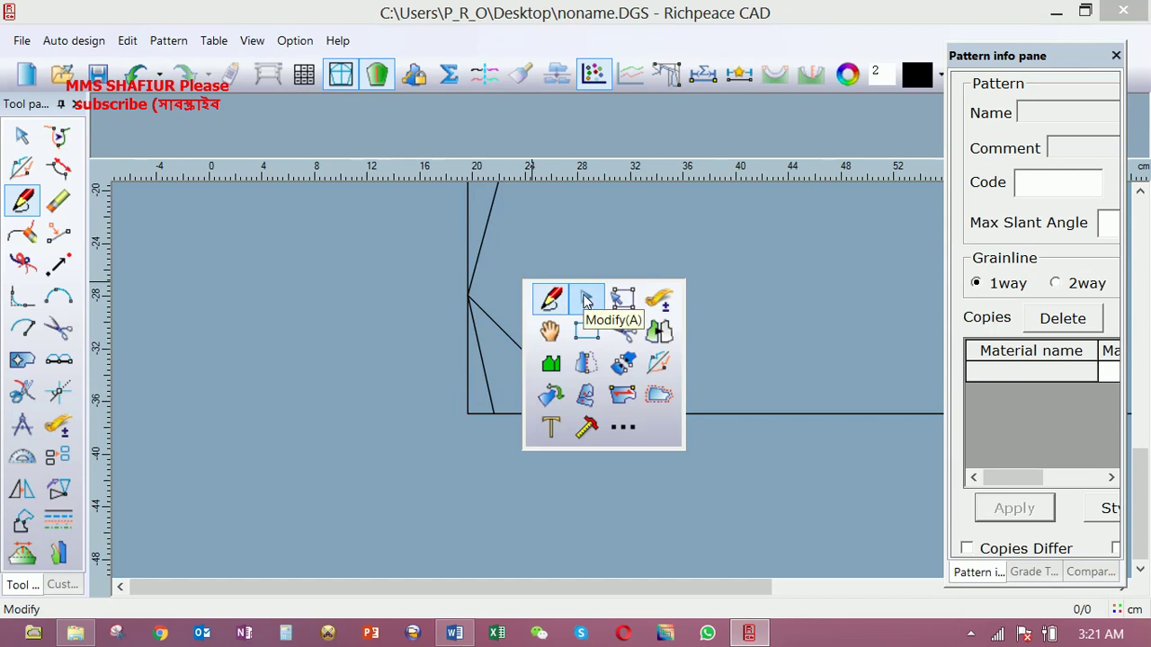
left_click(586, 301)
left_click(542, 370)
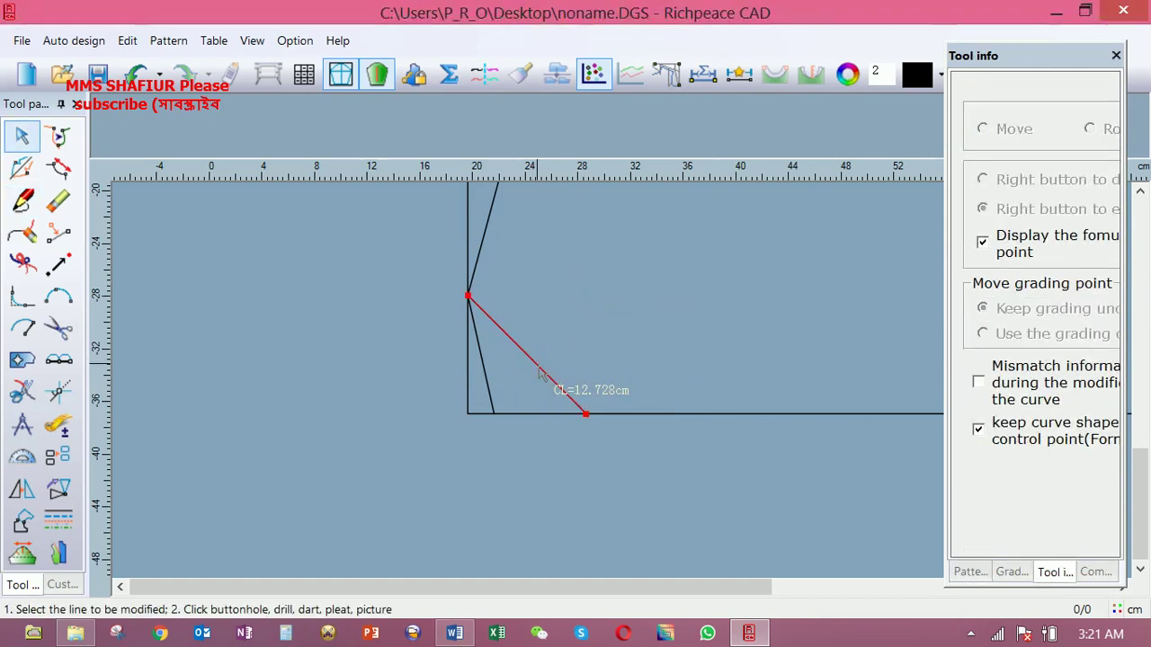
left_click(538, 366)
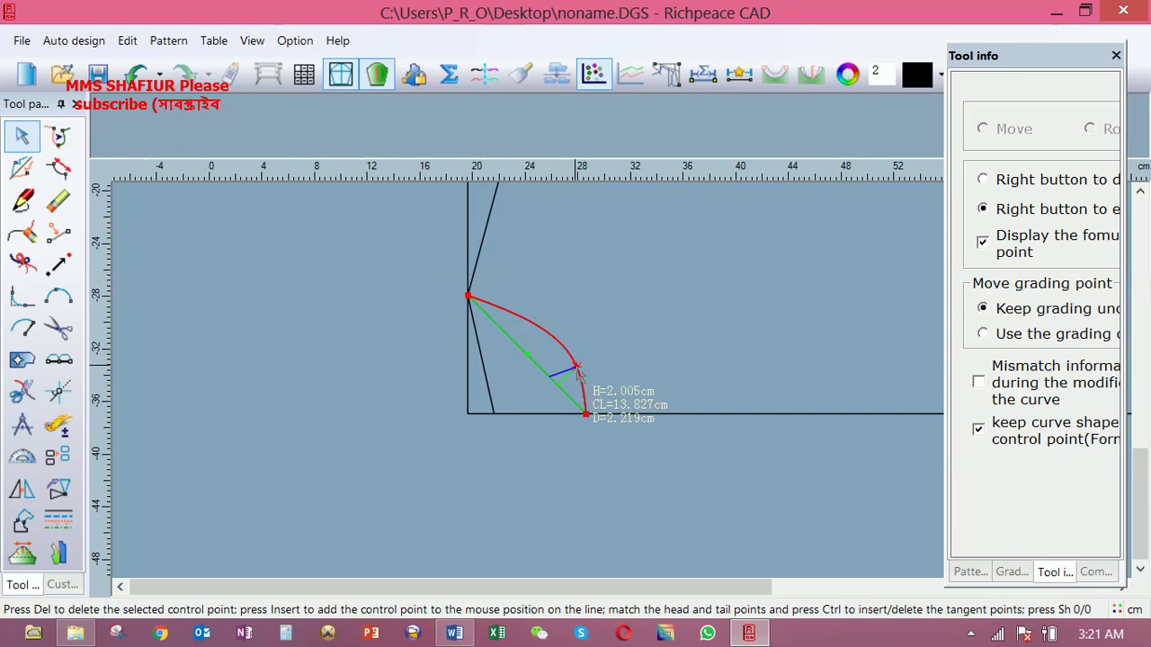
right_click(576, 367)
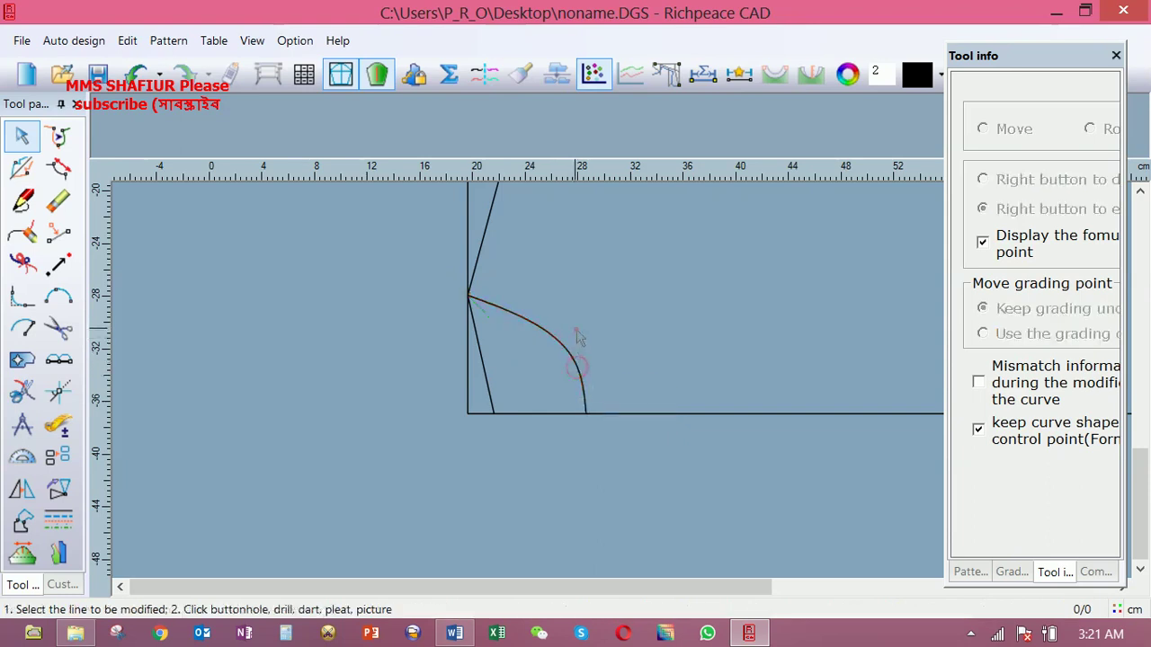
left_click(526, 321)
left_click(526, 322)
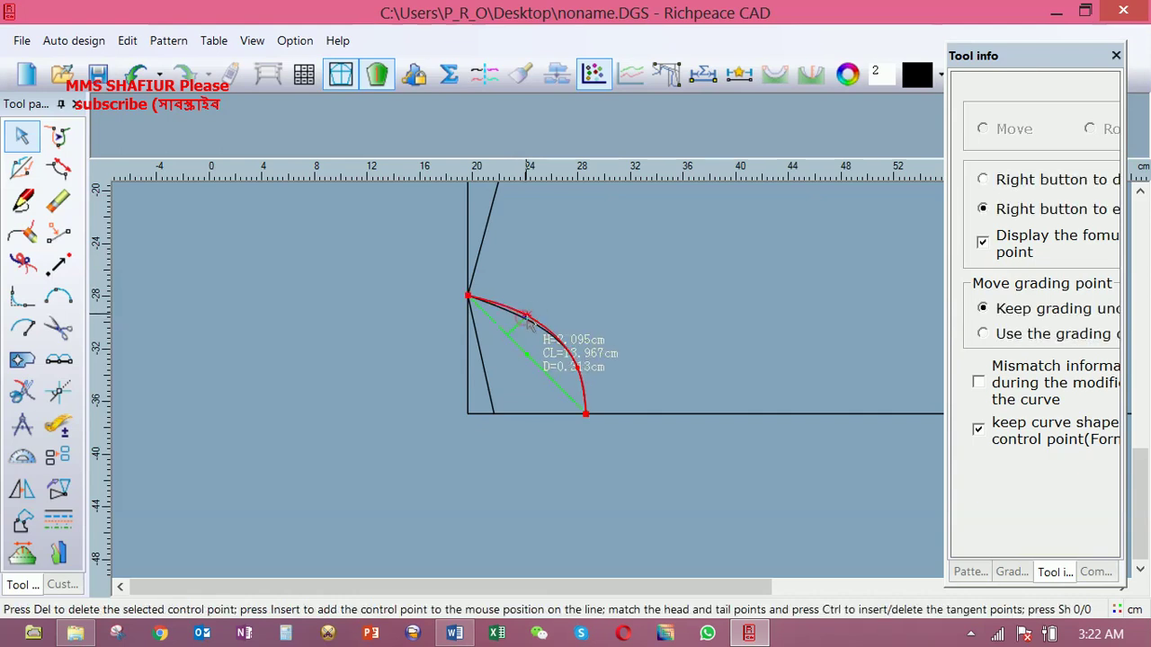
left_click(531, 319)
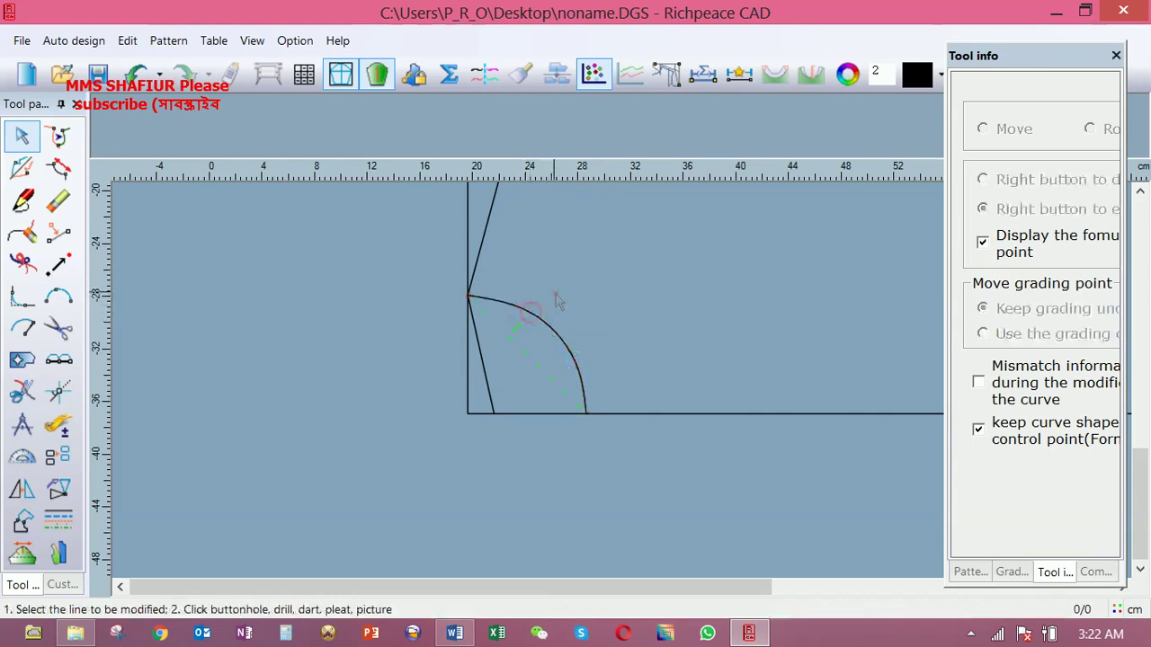
Bend the short slanted line into a smooth curve
left_click(481, 349)
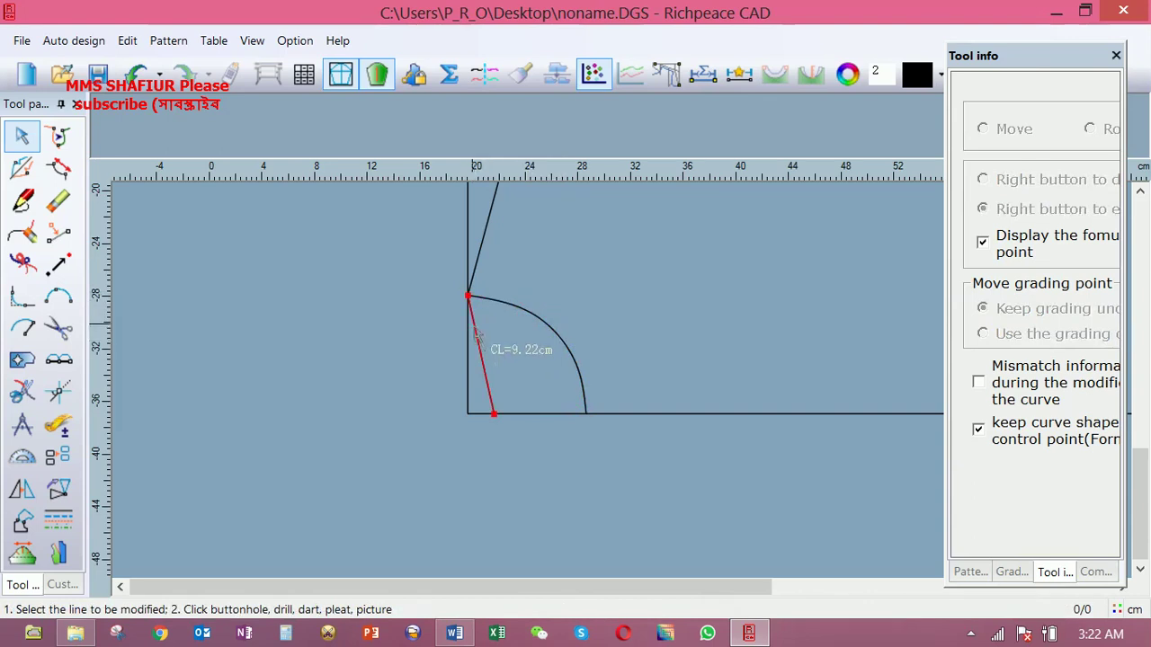
left_click(477, 333)
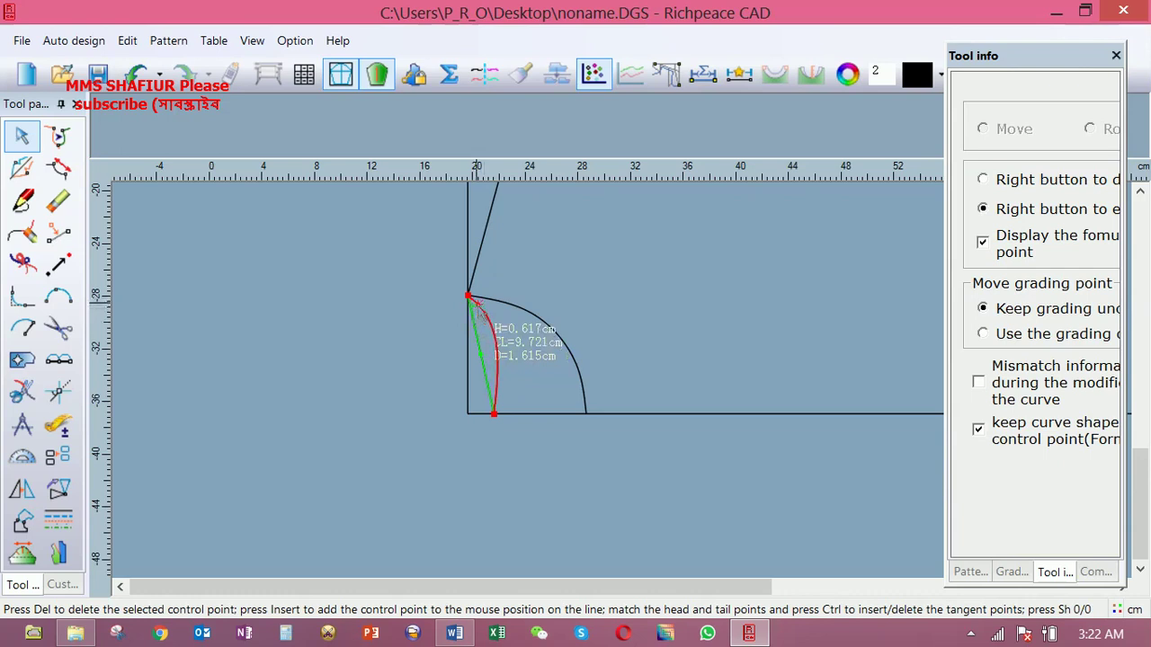
right_click(510, 263)
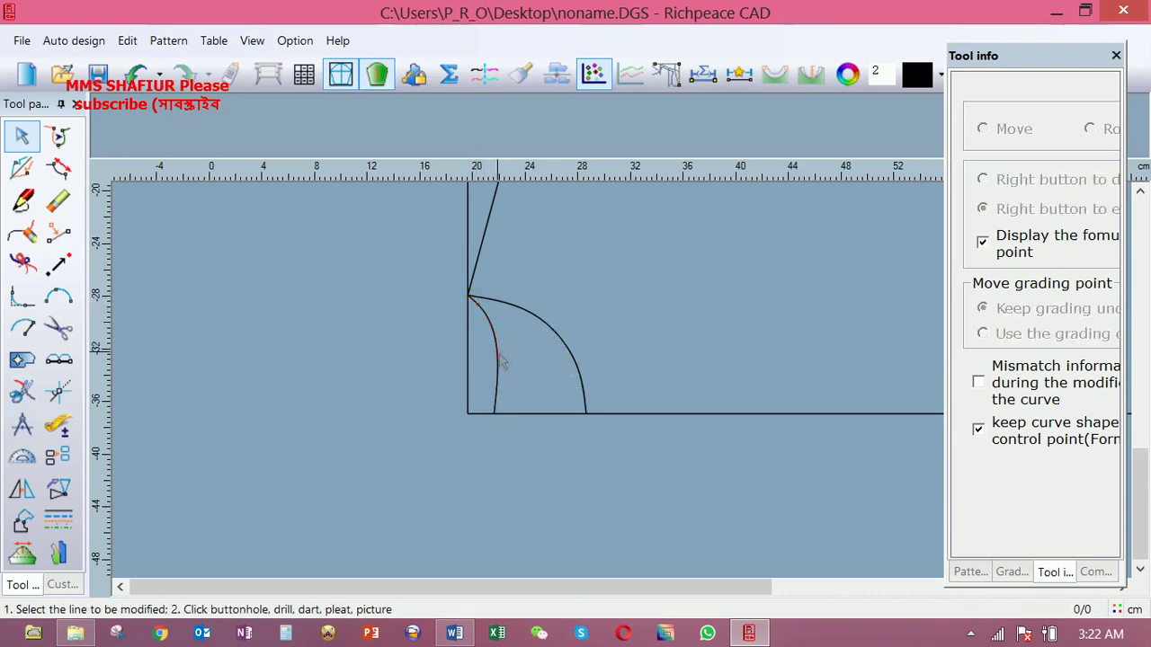
left_click(497, 355)
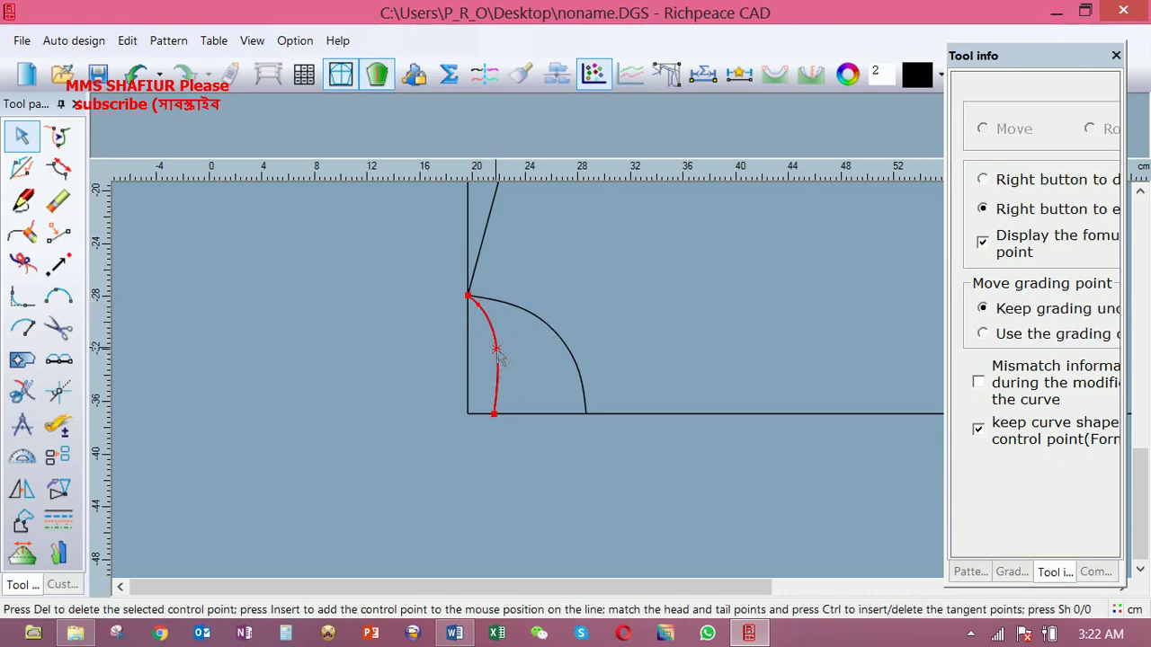
left_click(495, 354)
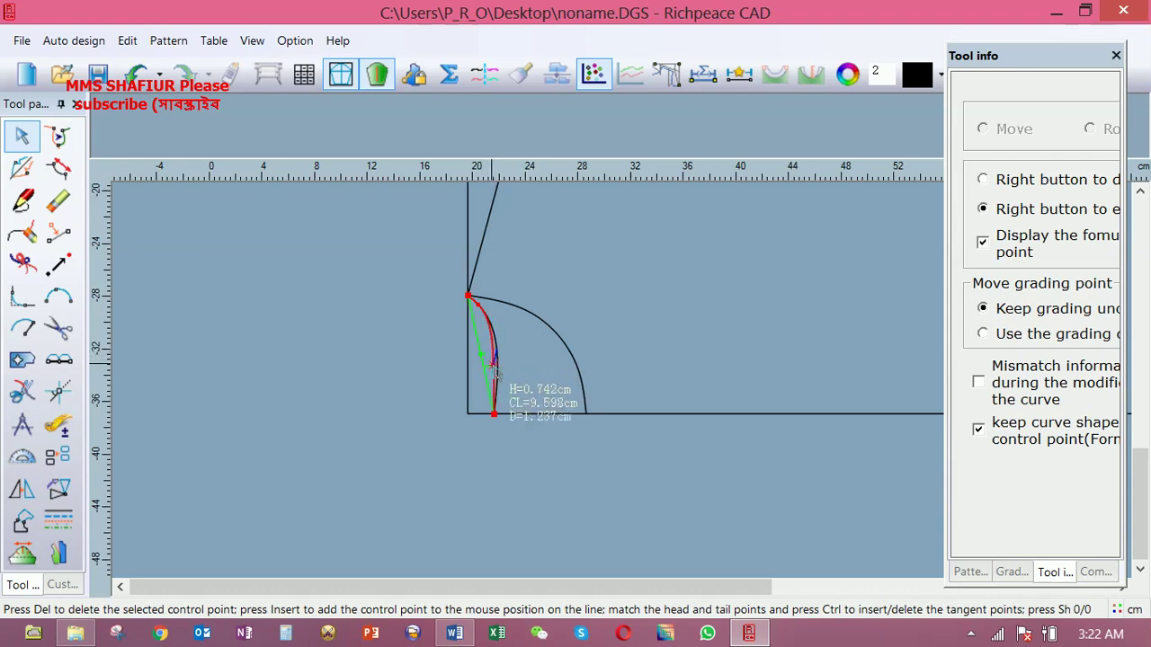
left_click(493, 370)
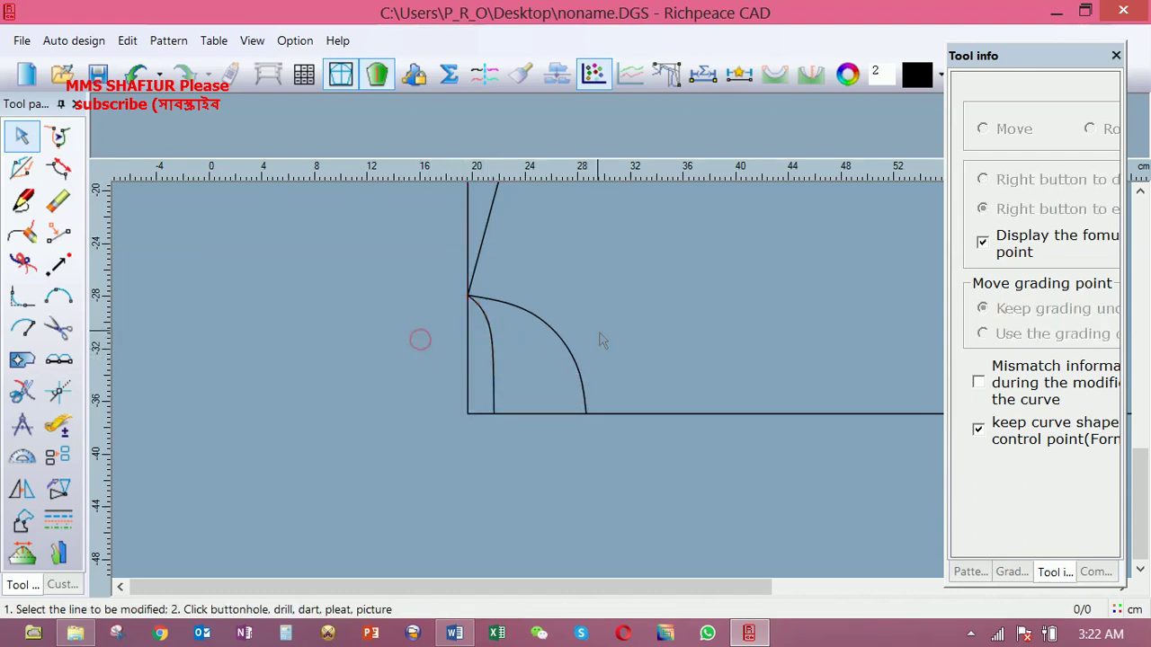
Switch to the Intelligent pen and start a new line from a point on the curve
scroll(599, 336, "down", 1)
scroll(638, 373, "down", 1)
scroll(612, 403, "up", 2)
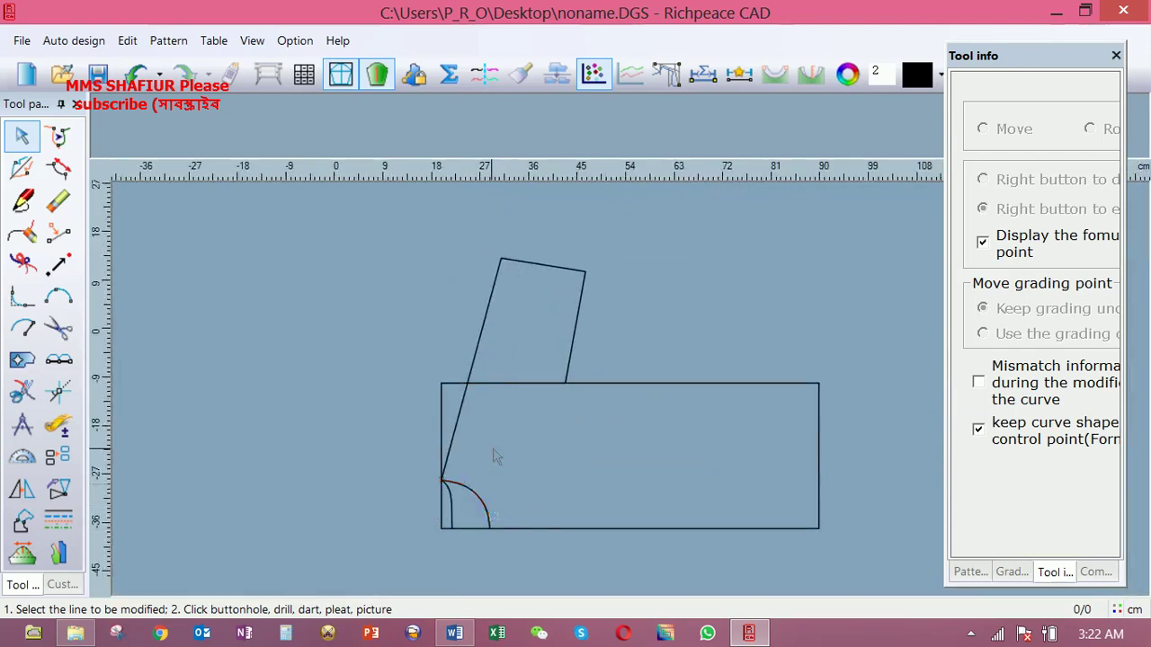
right_click(426, 341)
left_click(445, 356)
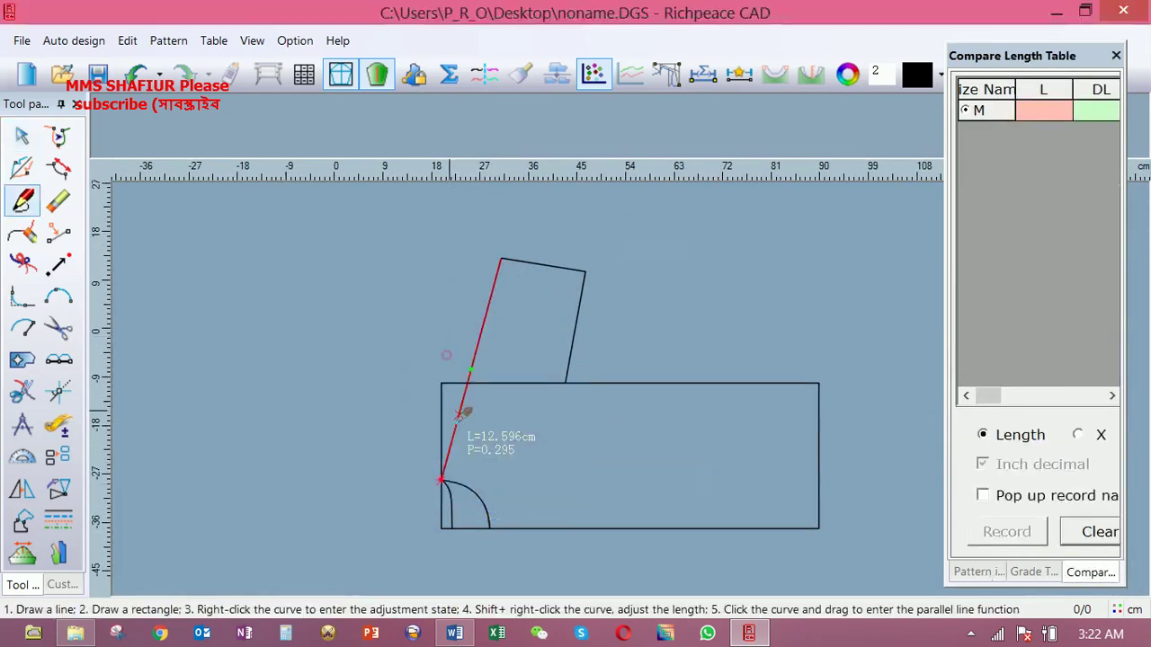
left_click(476, 492)
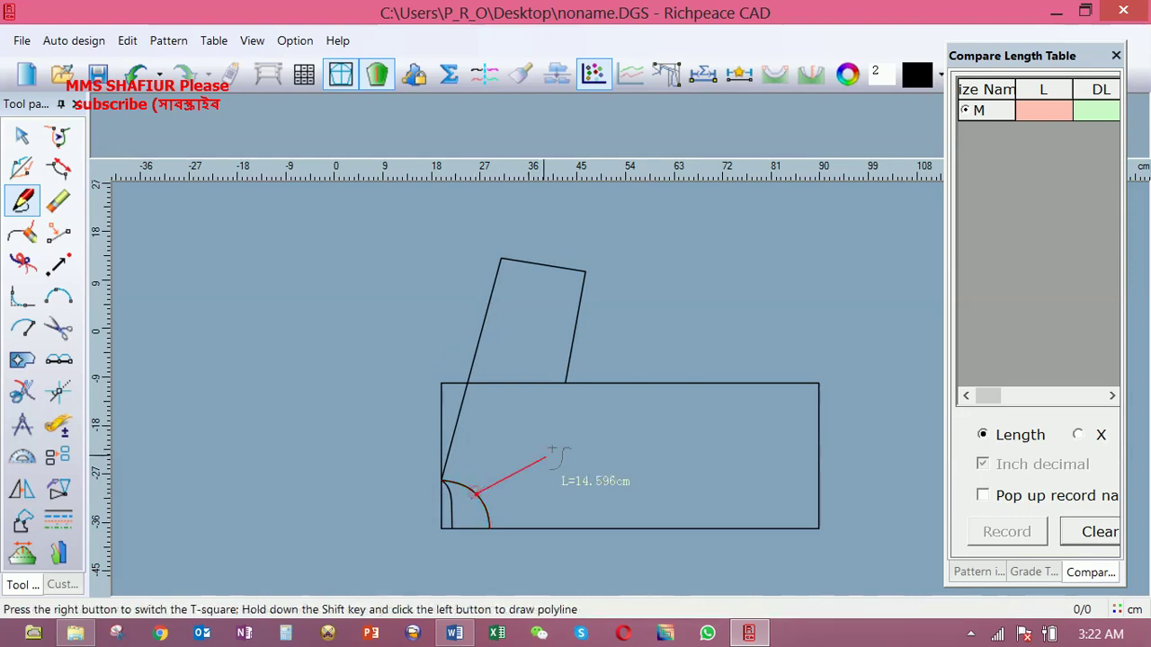
Draw two lines to the top-edge junction, the second from 2.878 cm along the short curve
left_click(564, 384)
right_click(676, 318)
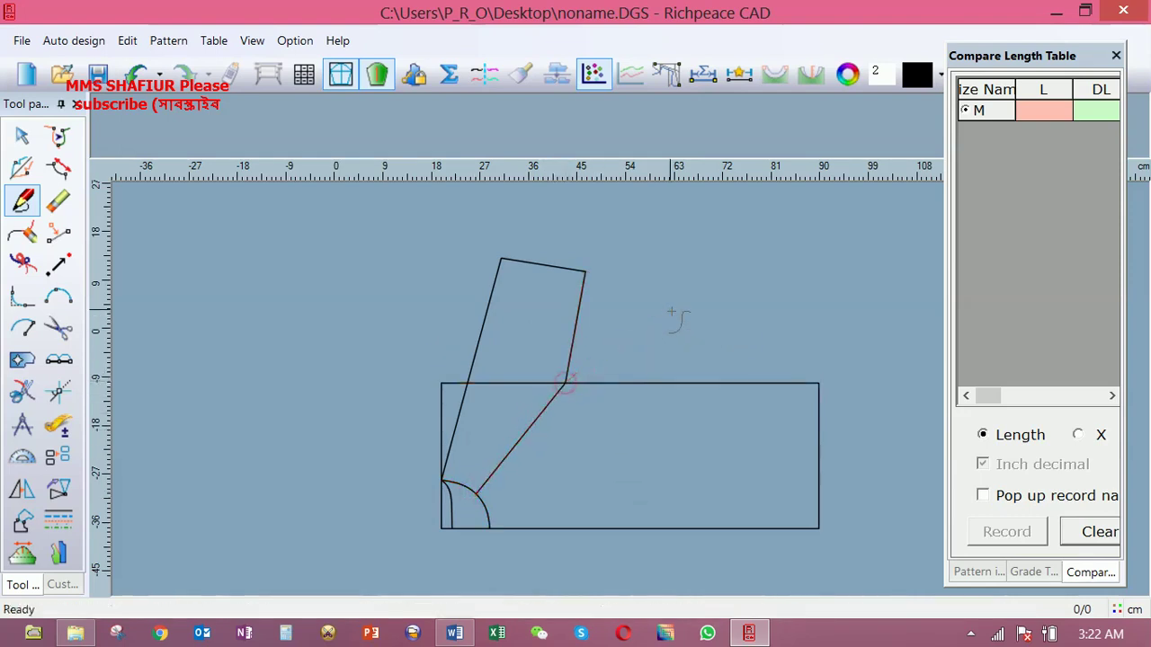
left_click(459, 484)
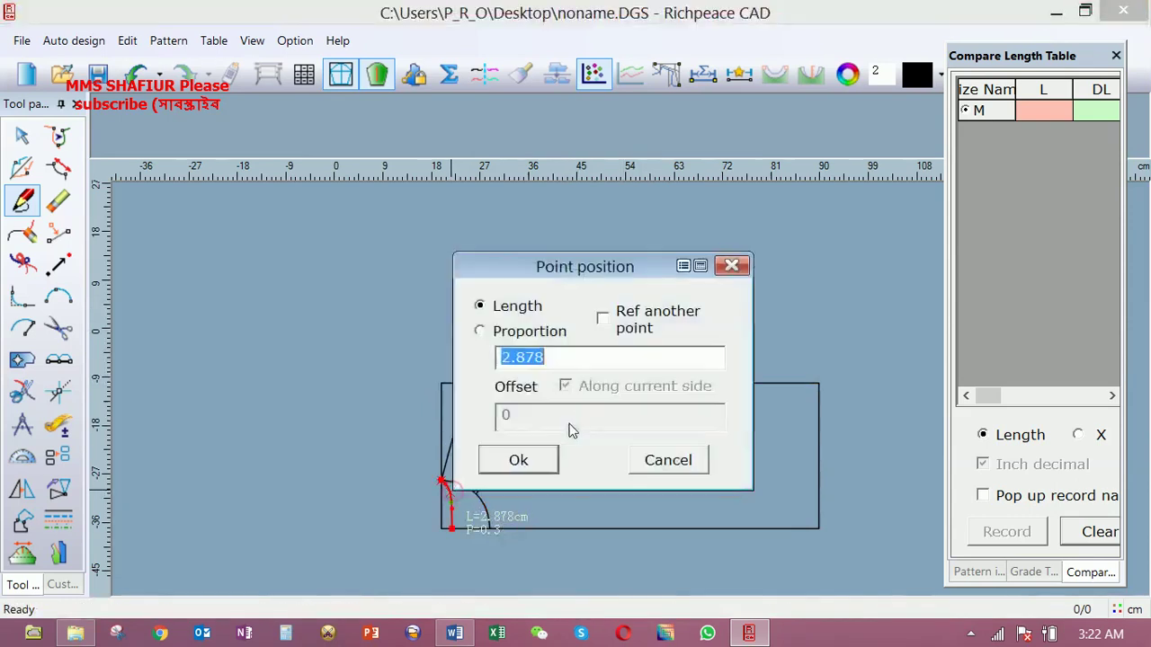
left_click(538, 459)
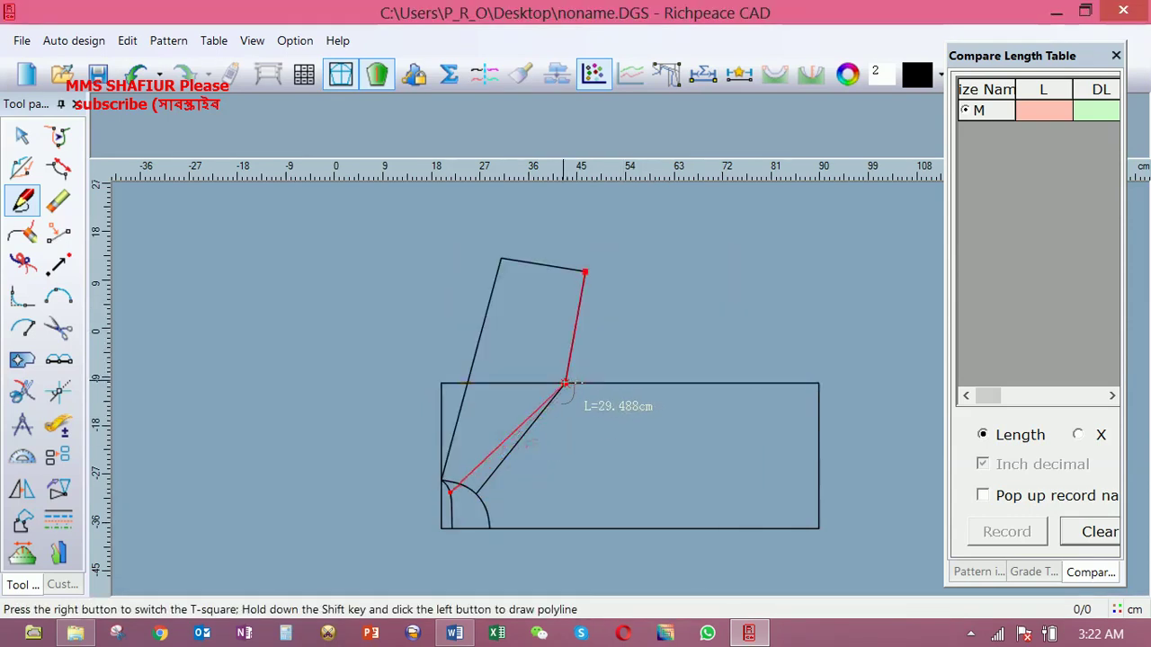
left_click(564, 384)
right_click(706, 304)
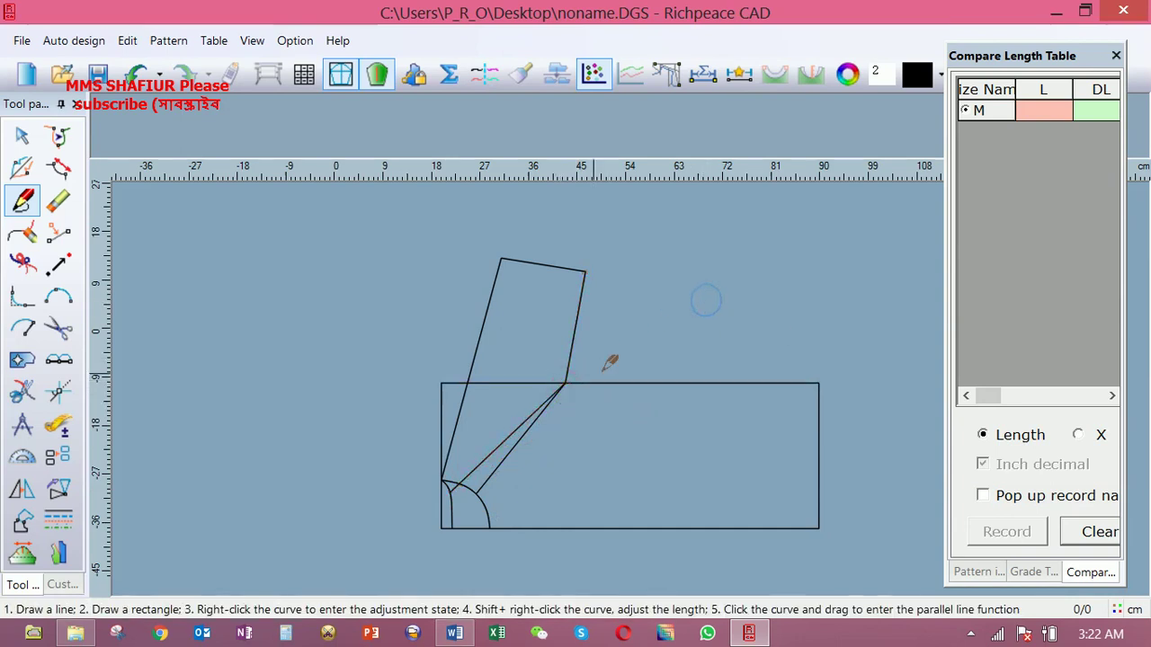
Bend the upper new diagonal into an upward-bulging curve
scroll(562, 387, "up", 1)
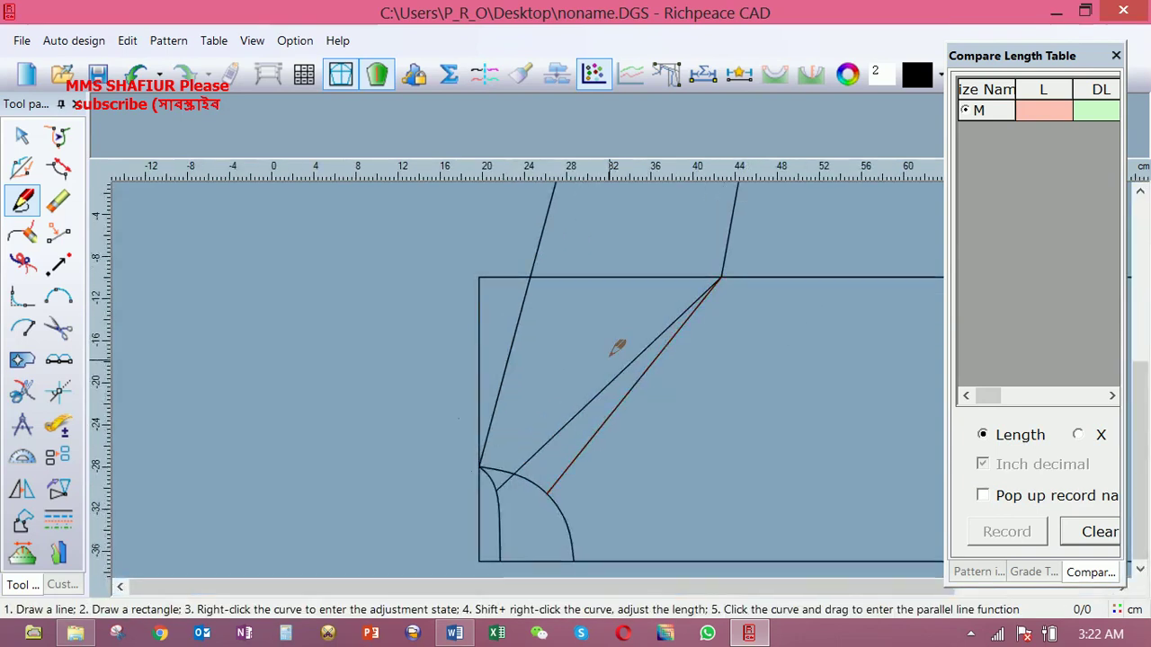
right_click(601, 332)
left_click(651, 347)
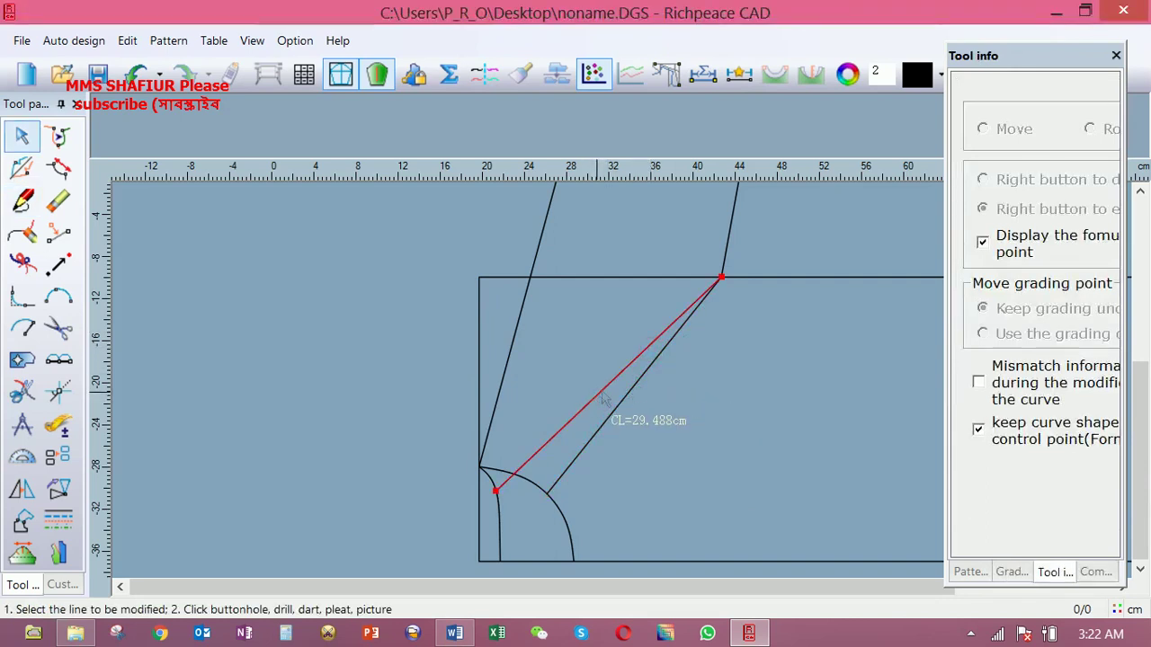
left_click(646, 358)
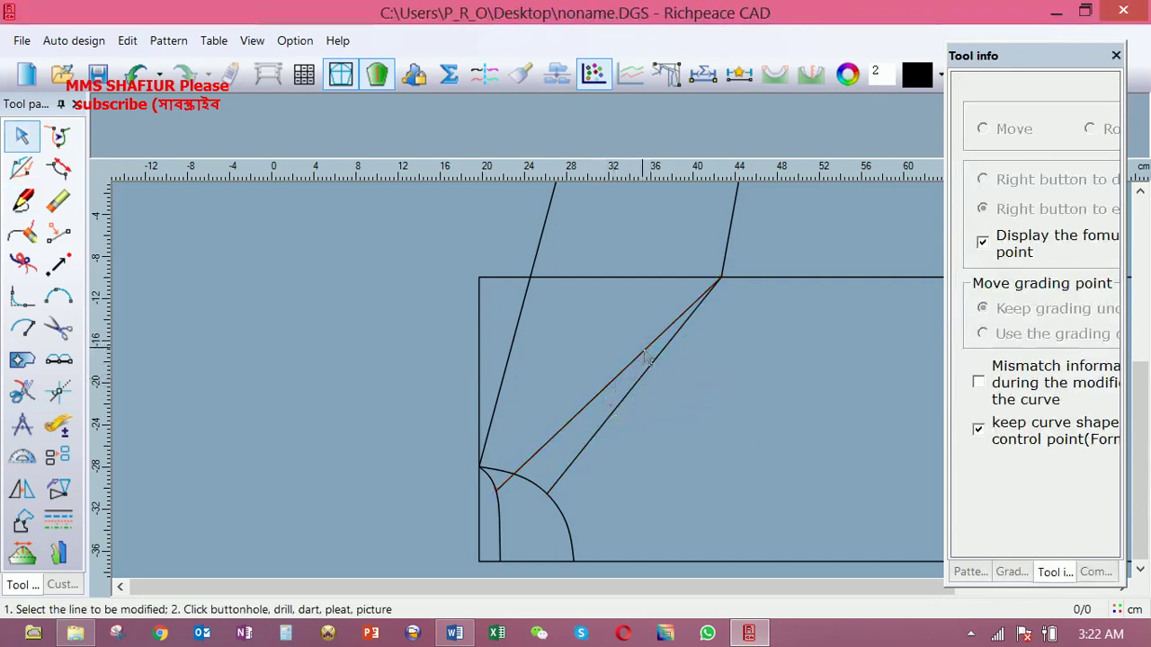
left_click(647, 357)
left_click_drag(645, 354, 645, 302)
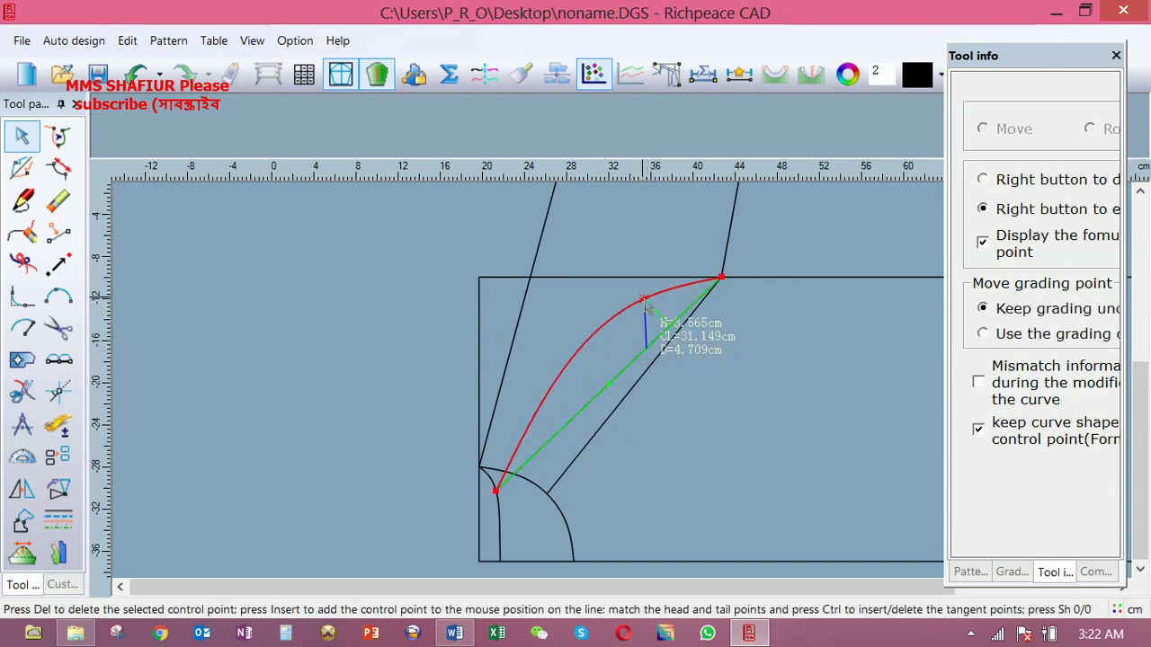
left_click_drag(646, 302, 678, 295)
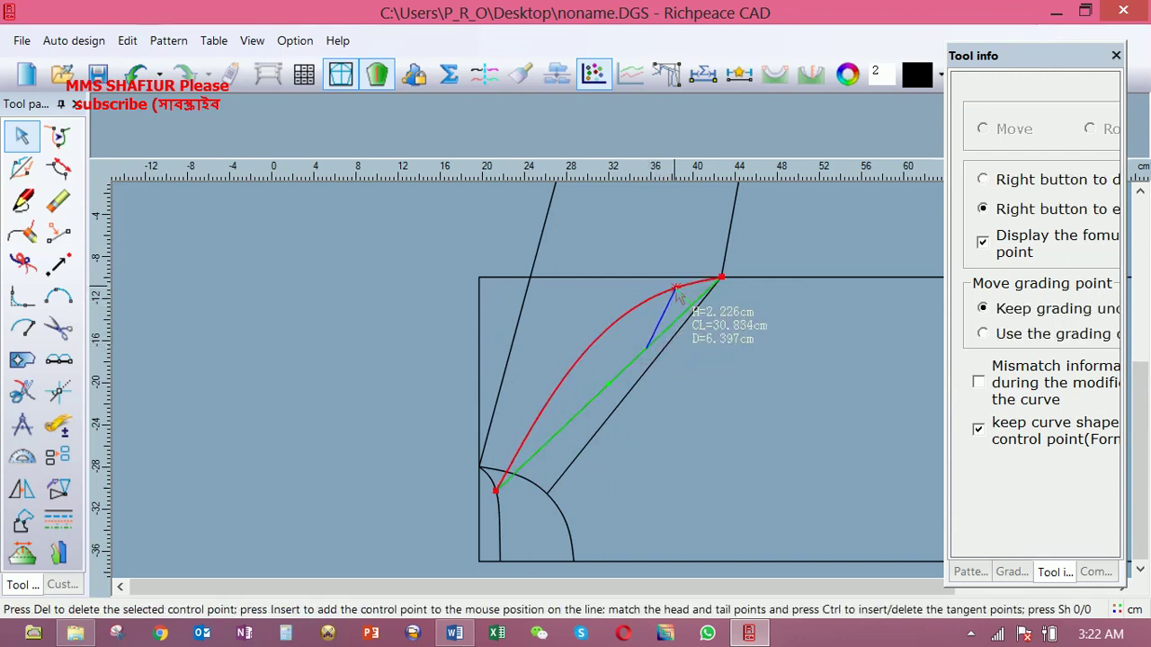
right_click(609, 286)
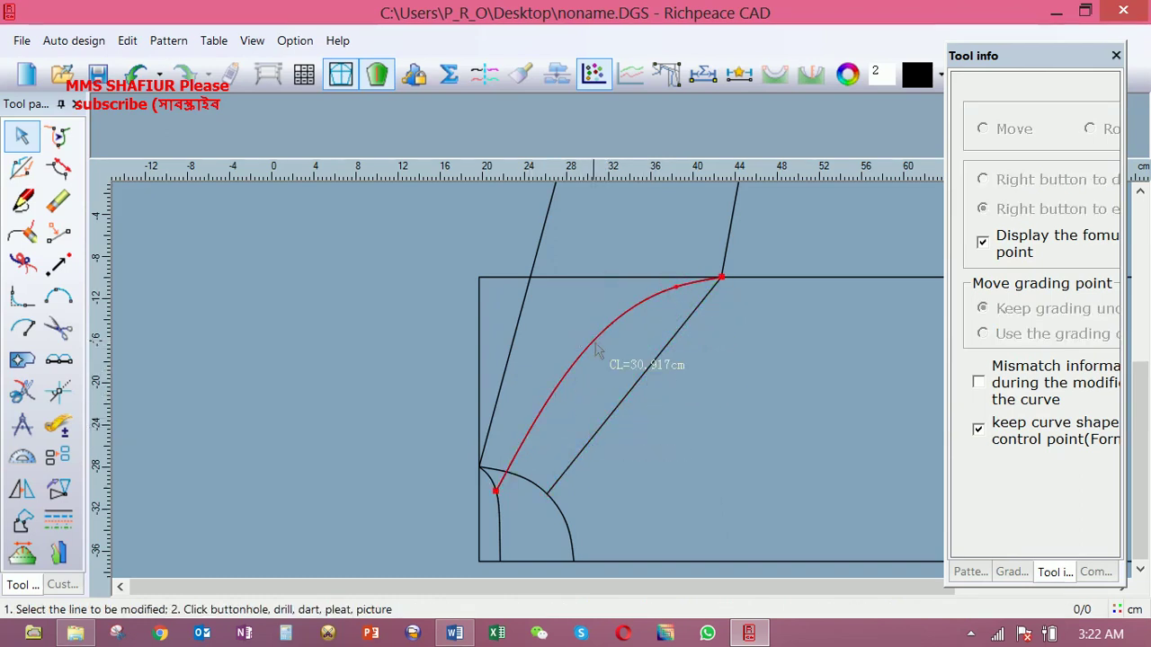
Bend the lower diagonal into a smooth S-shaped curve
left_click(681, 335)
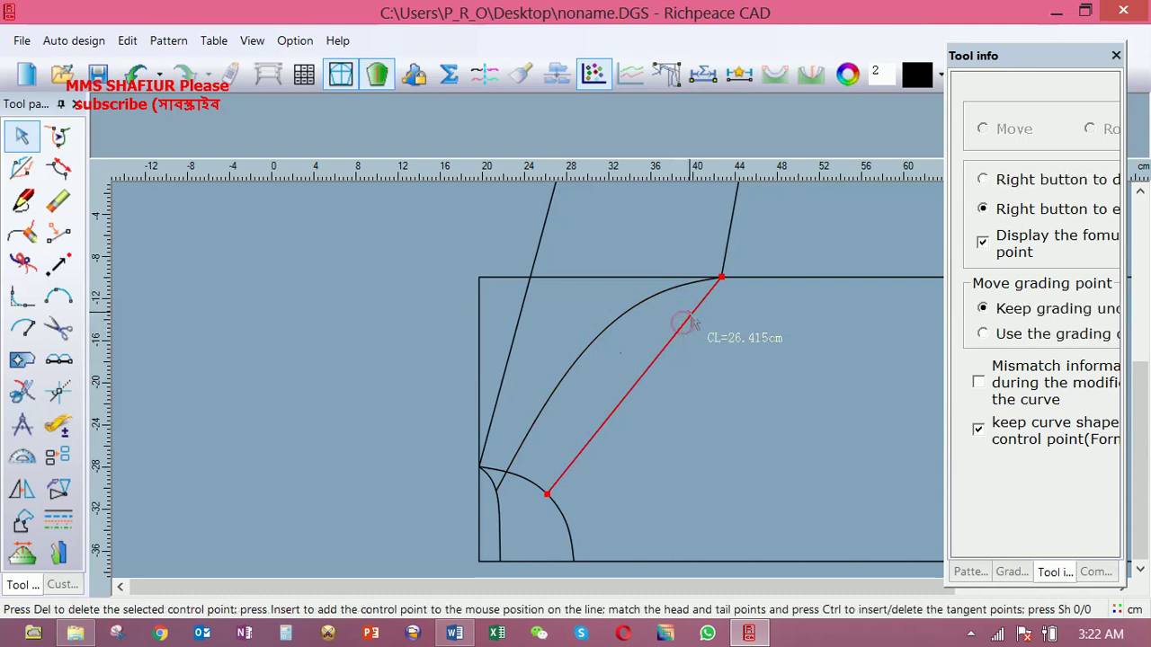
left_click(694, 317)
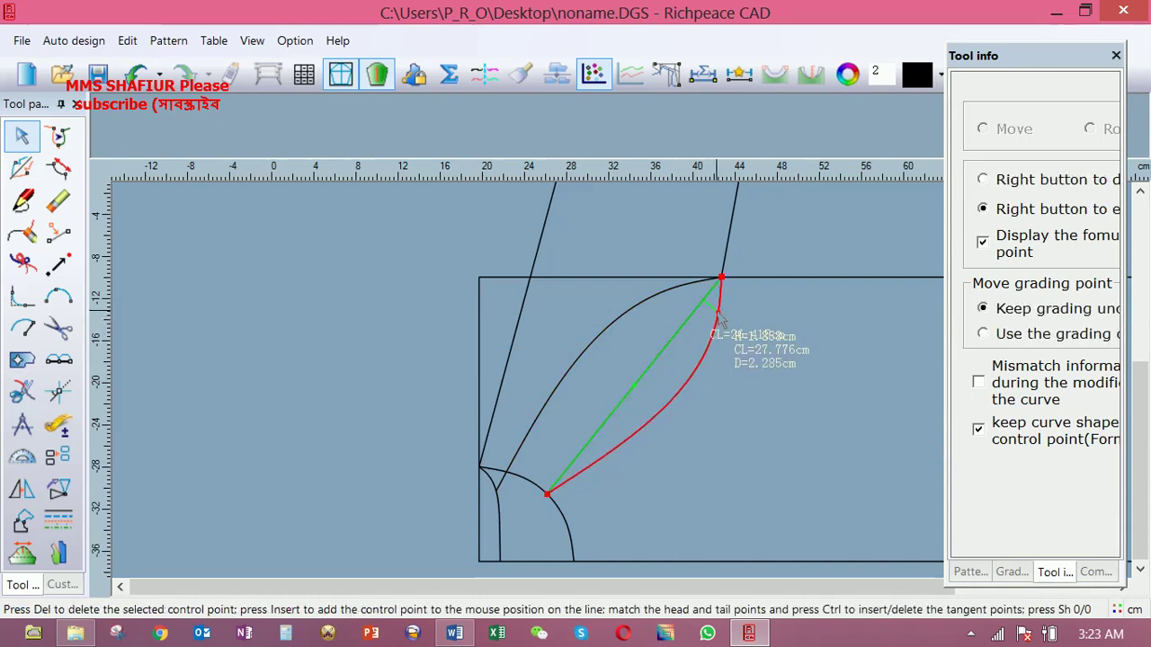
right_click(729, 324)
left_click(627, 446)
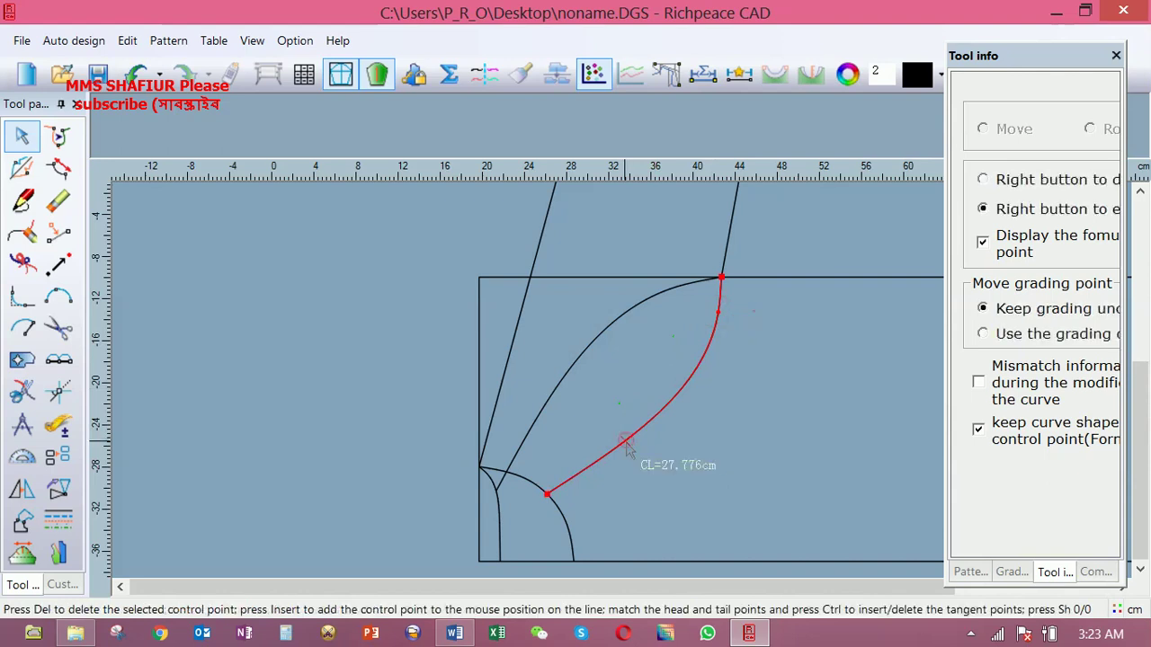
left_click(626, 447)
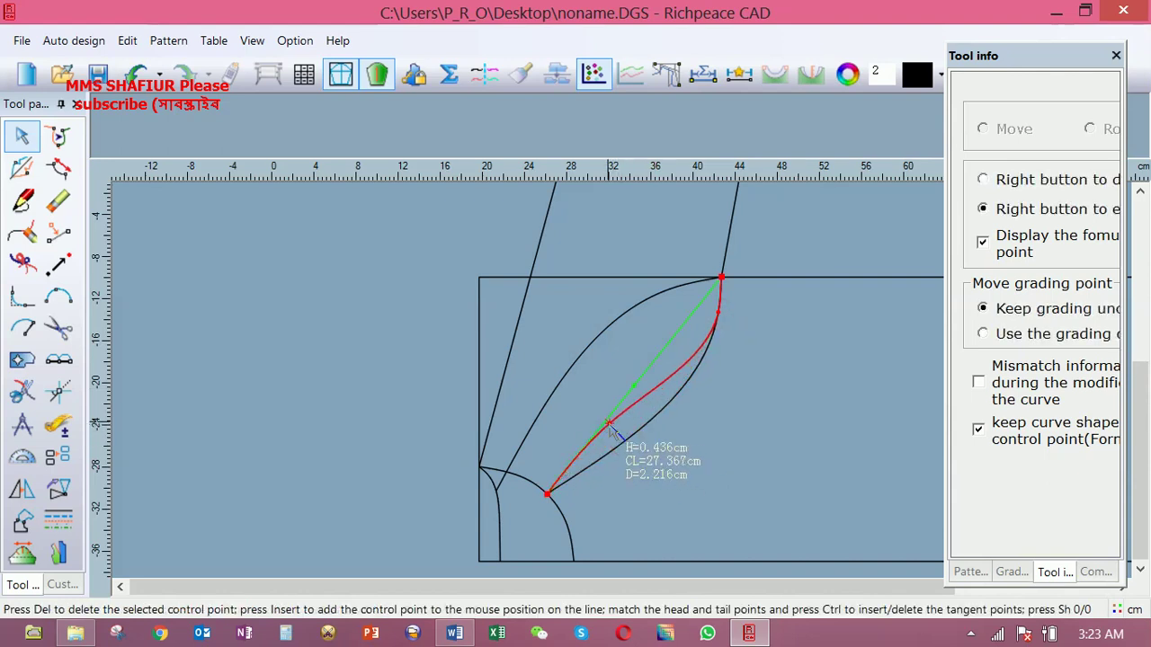
right_click(685, 448)
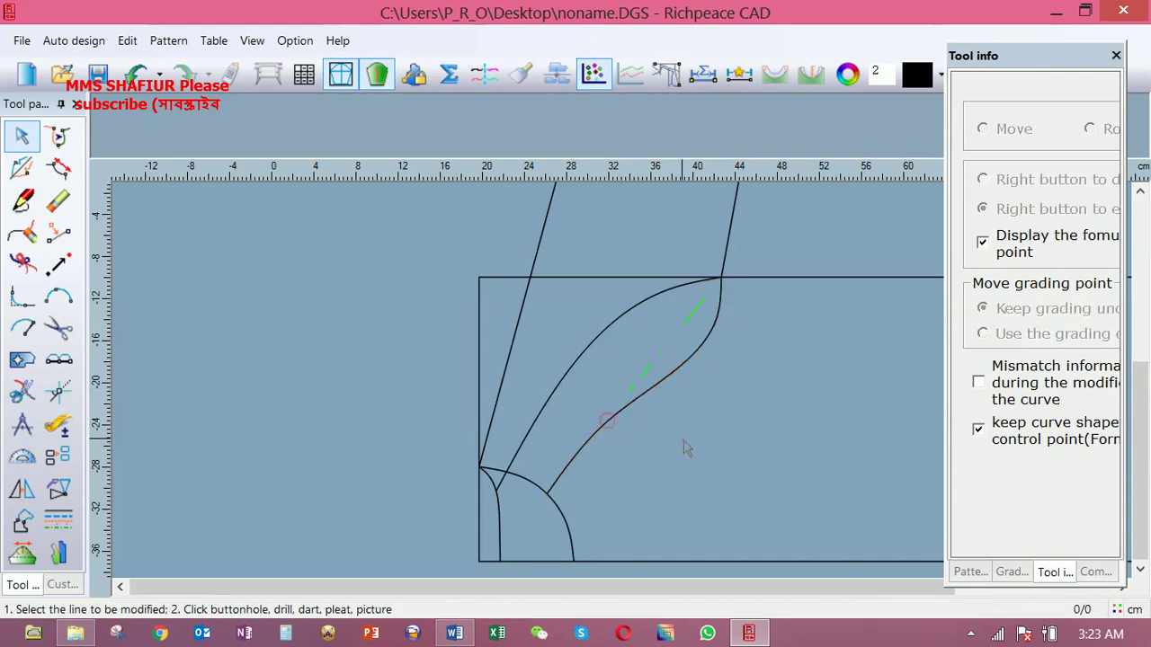
right_click(386, 380)
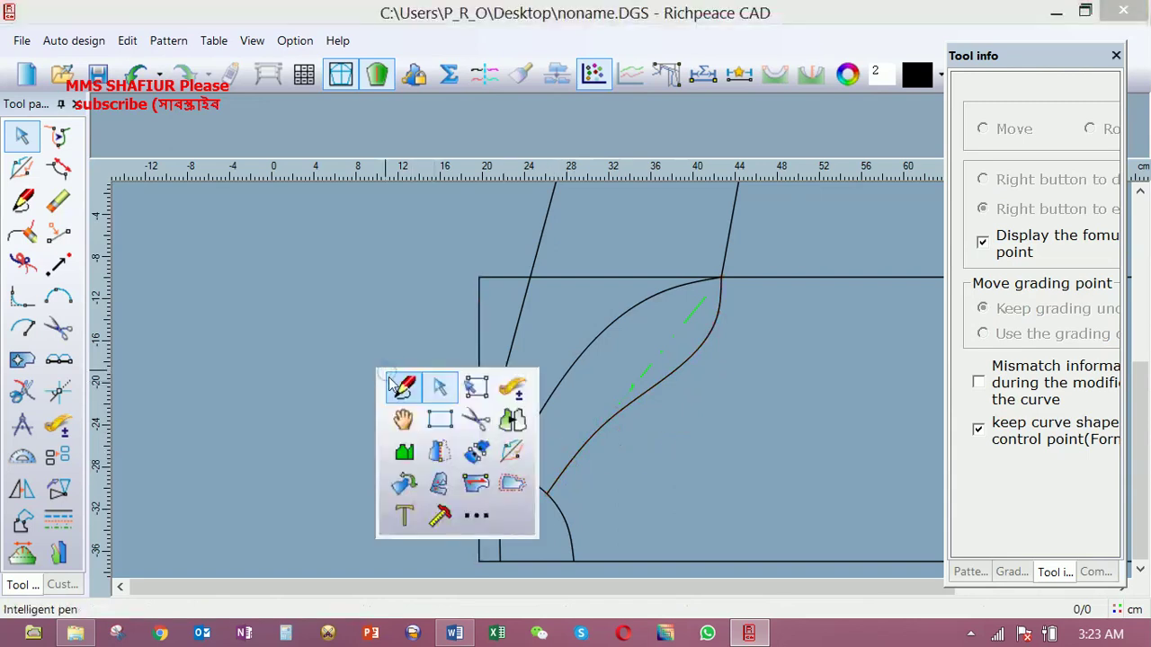
Draw a straight line from the lower-left corner point to the curve's top corner
left_click(404, 384)
left_click(495, 490)
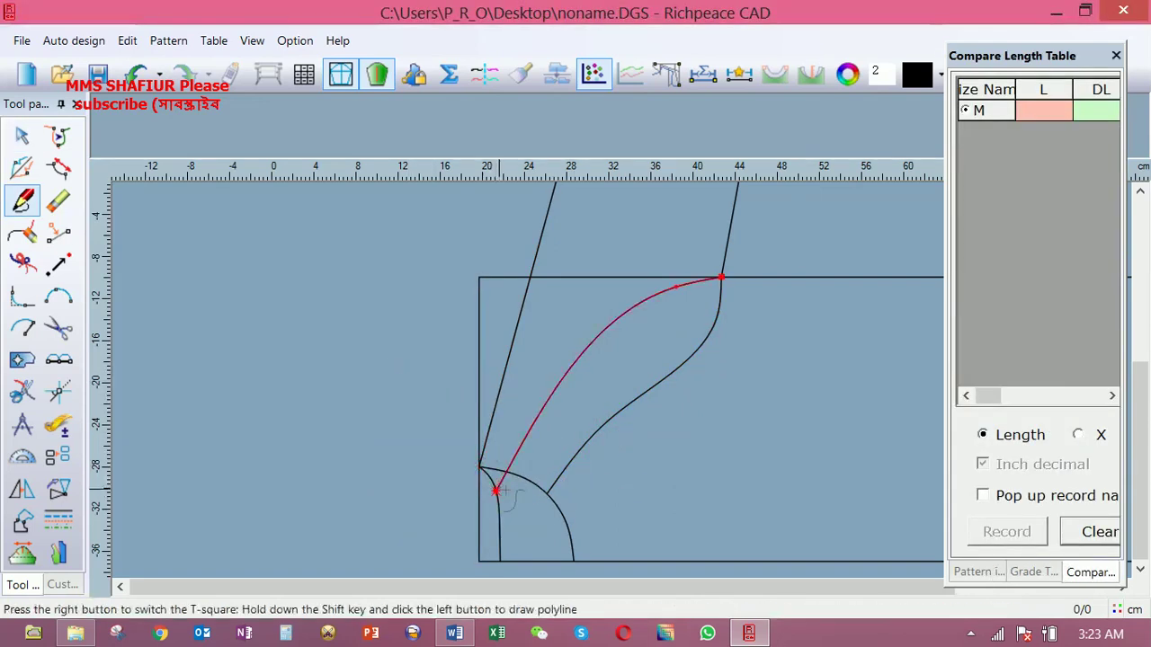
left_click(720, 278)
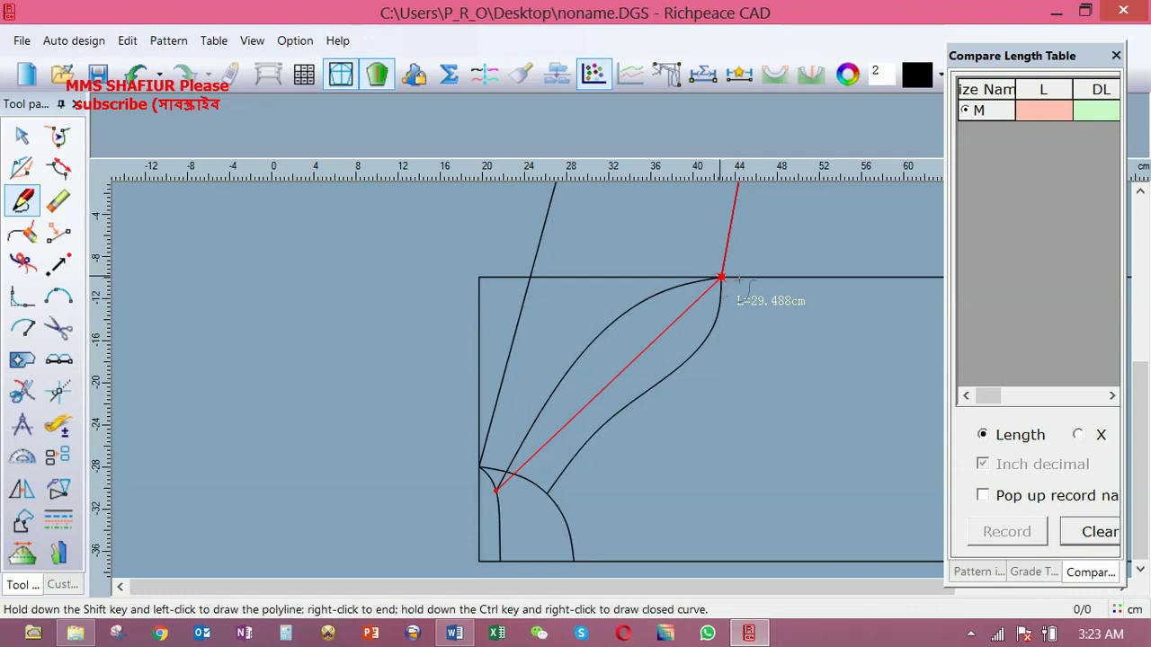
right_click(756, 241)
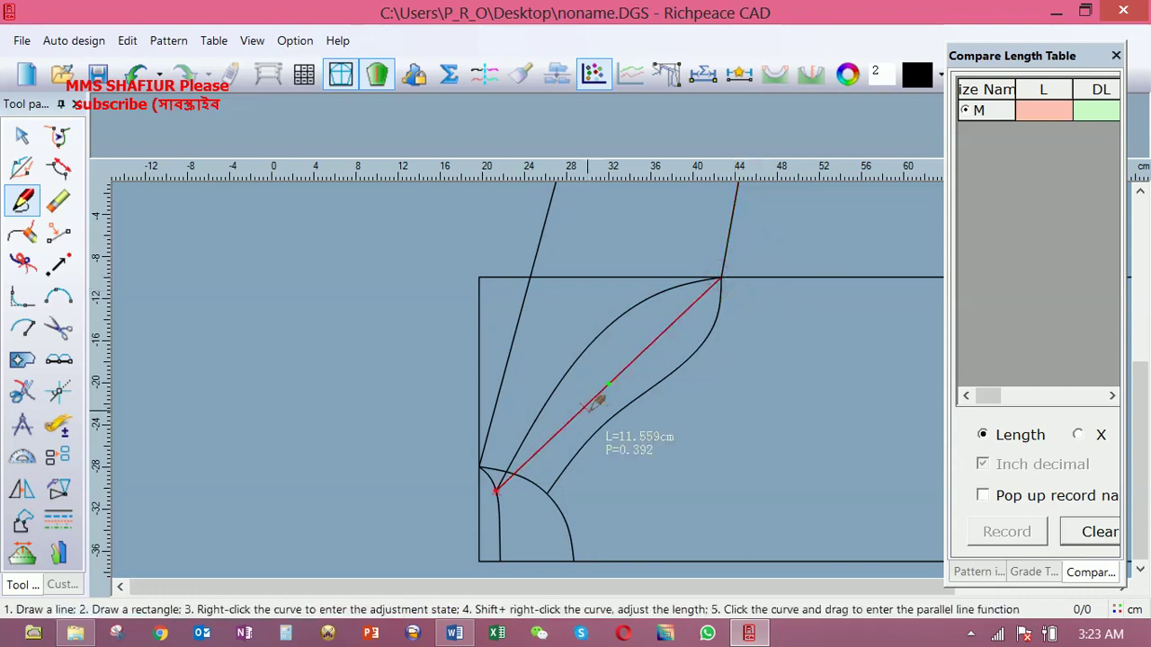
Bend the new line into an S-curve running close beside the first one
right_click(735, 405)
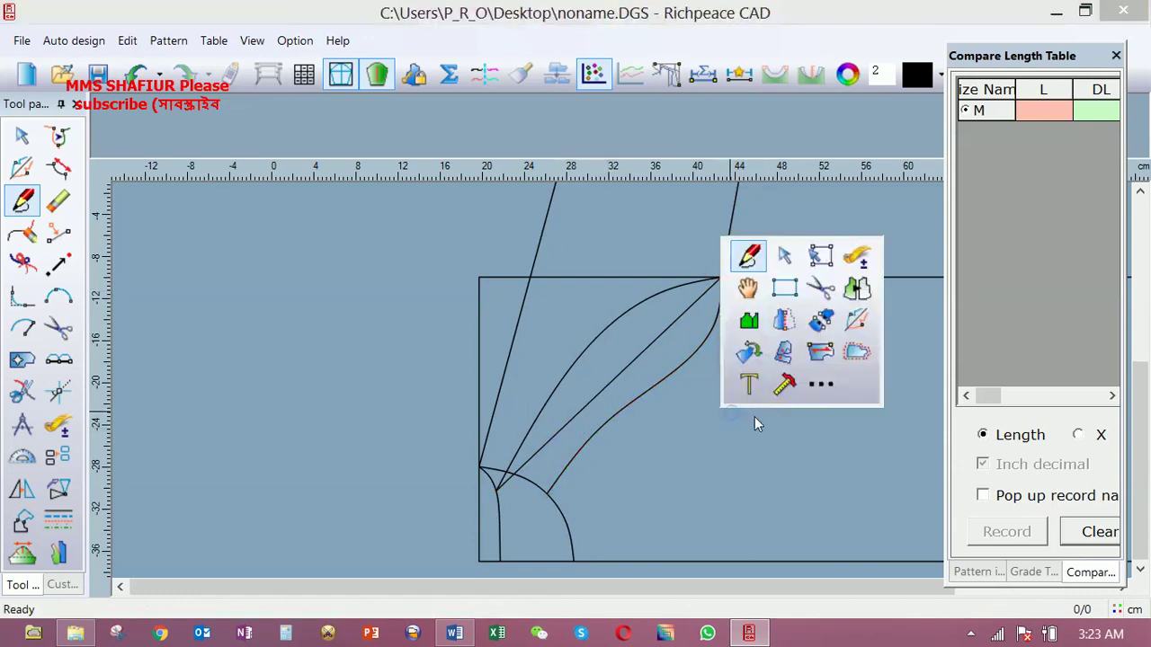
left_click(785, 257)
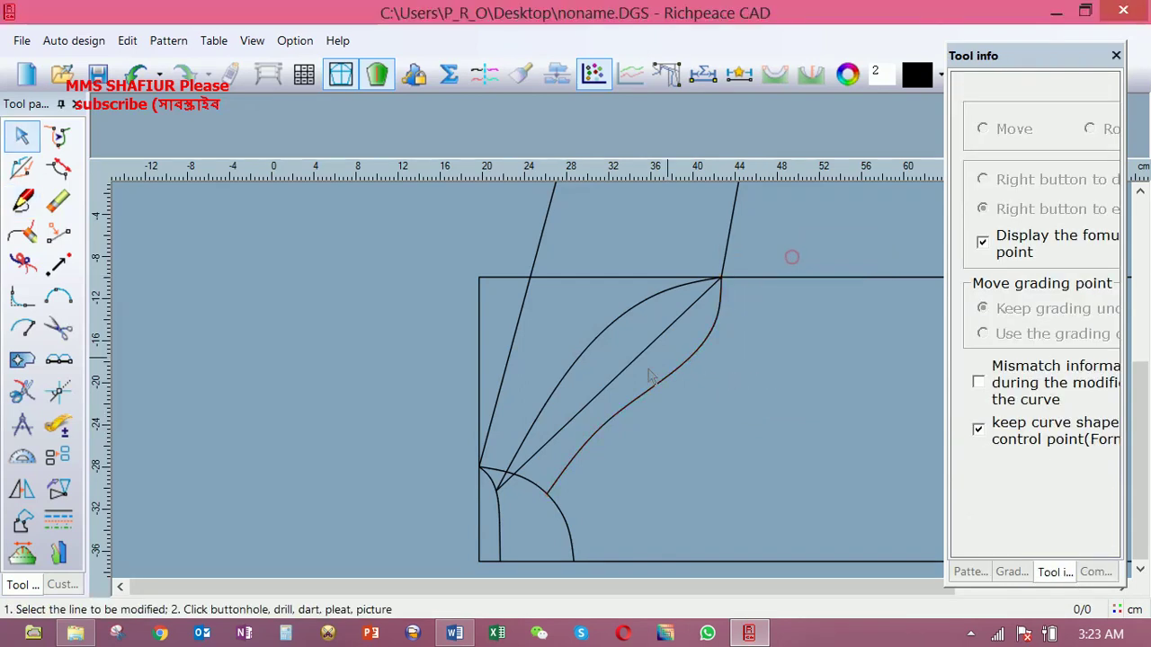
left_click(601, 393)
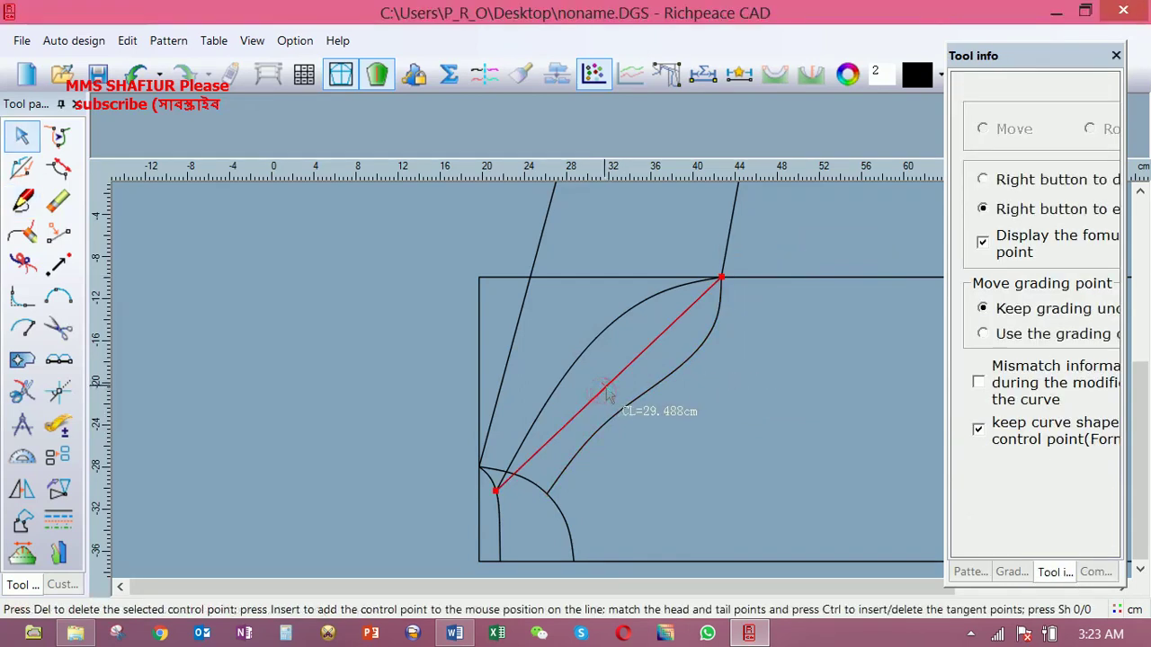
left_click(610, 392)
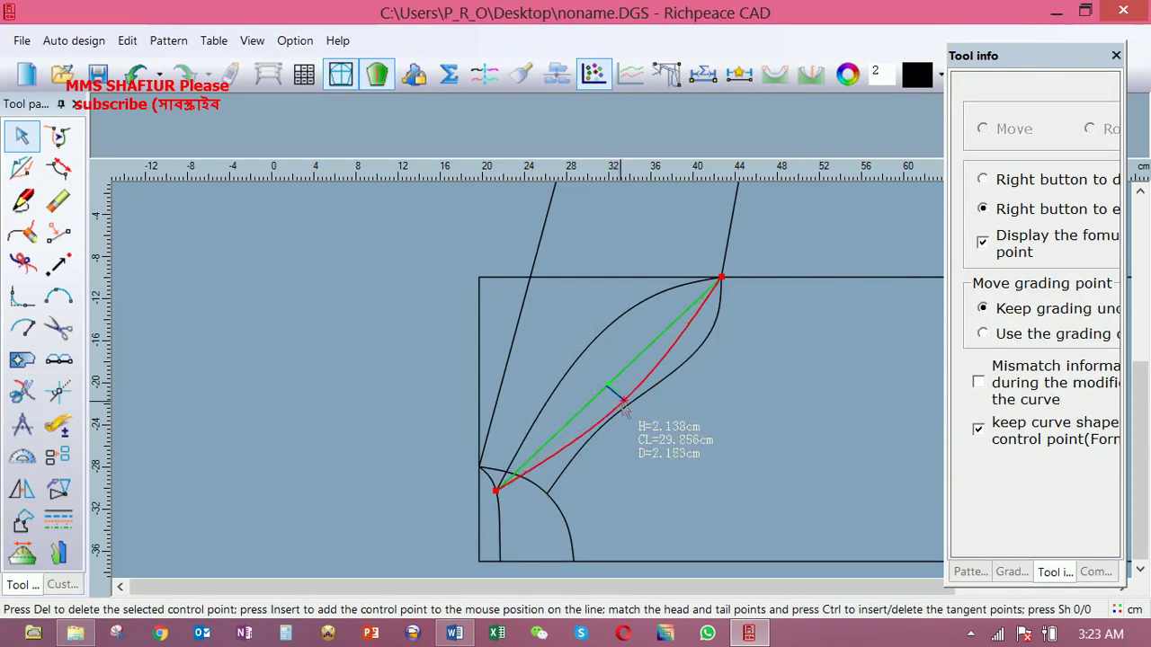
left_click(624, 403)
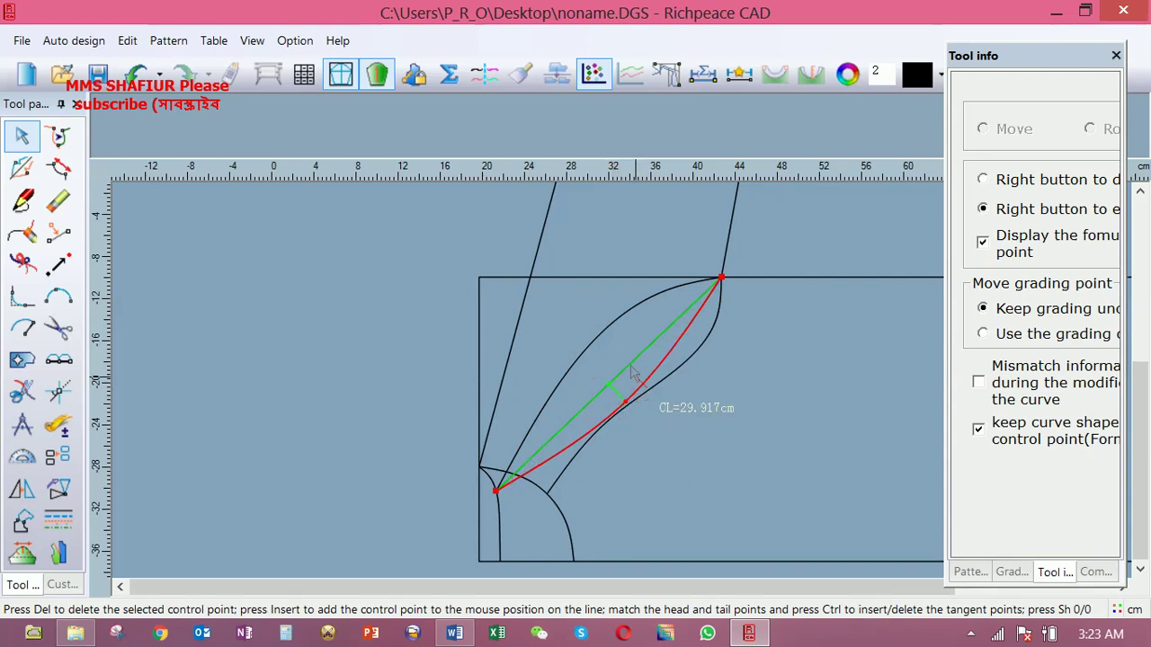
right_click(463, 308)
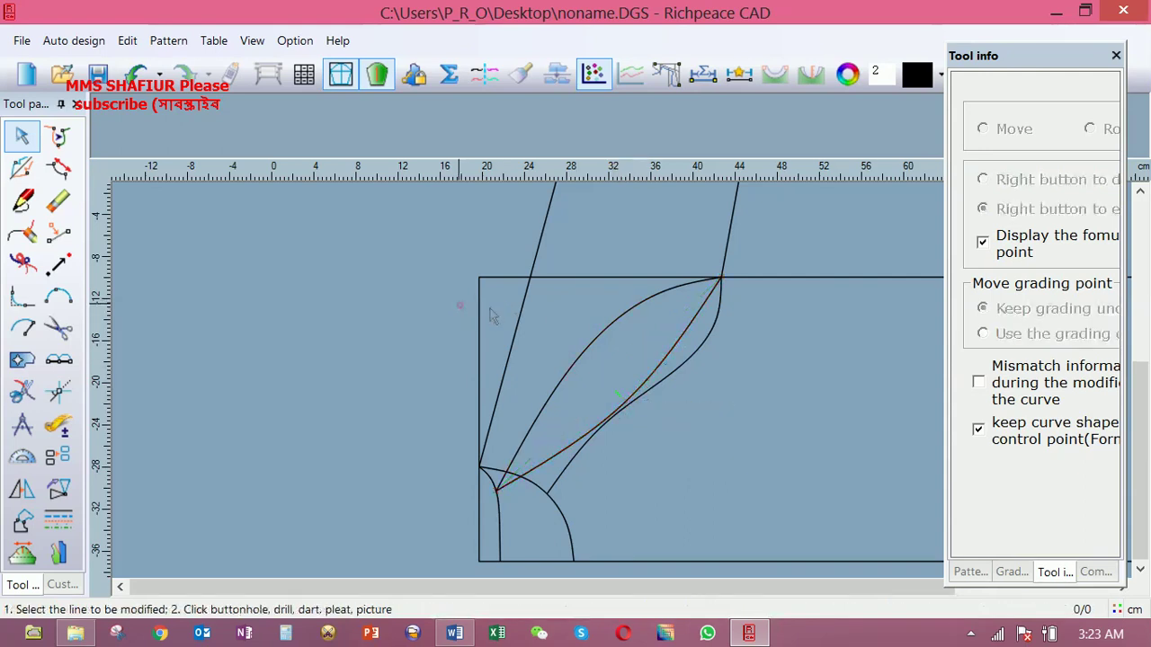
left_click(683, 337)
left_click(683, 334)
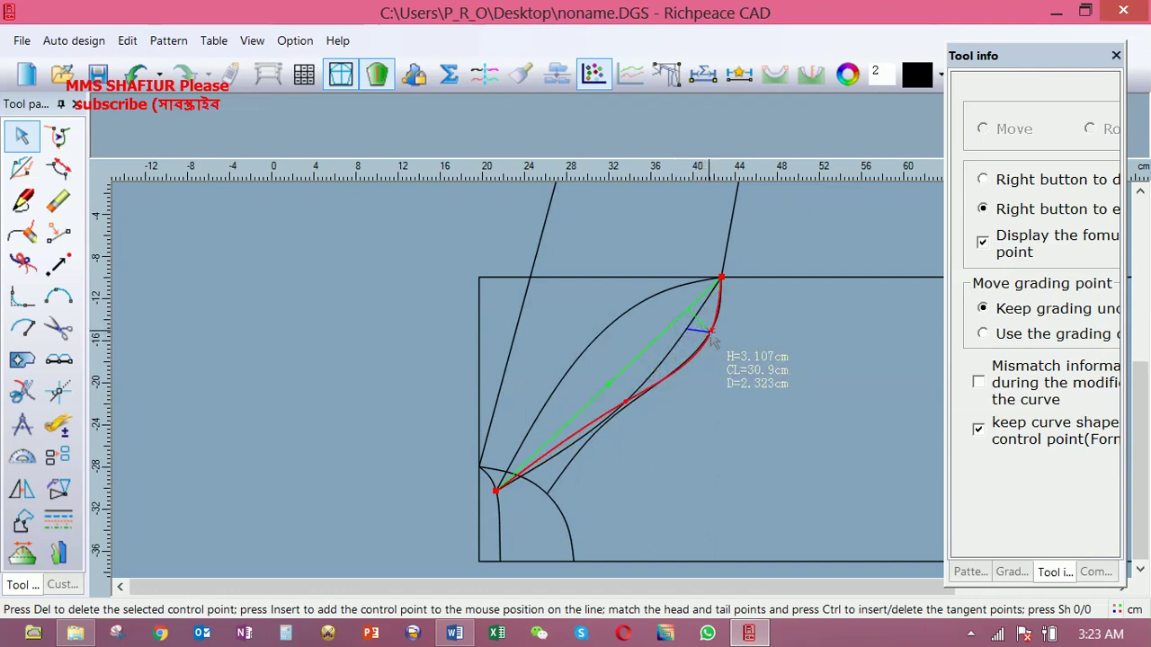
left_click(709, 333)
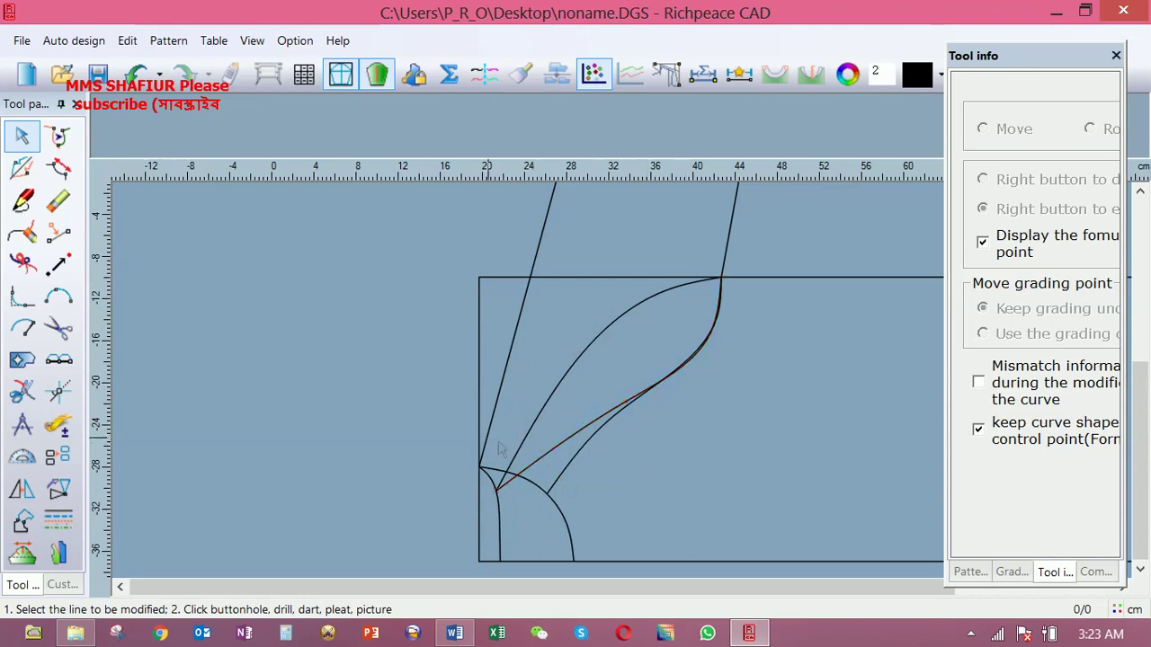
right_click(361, 406)
left_click(377, 420)
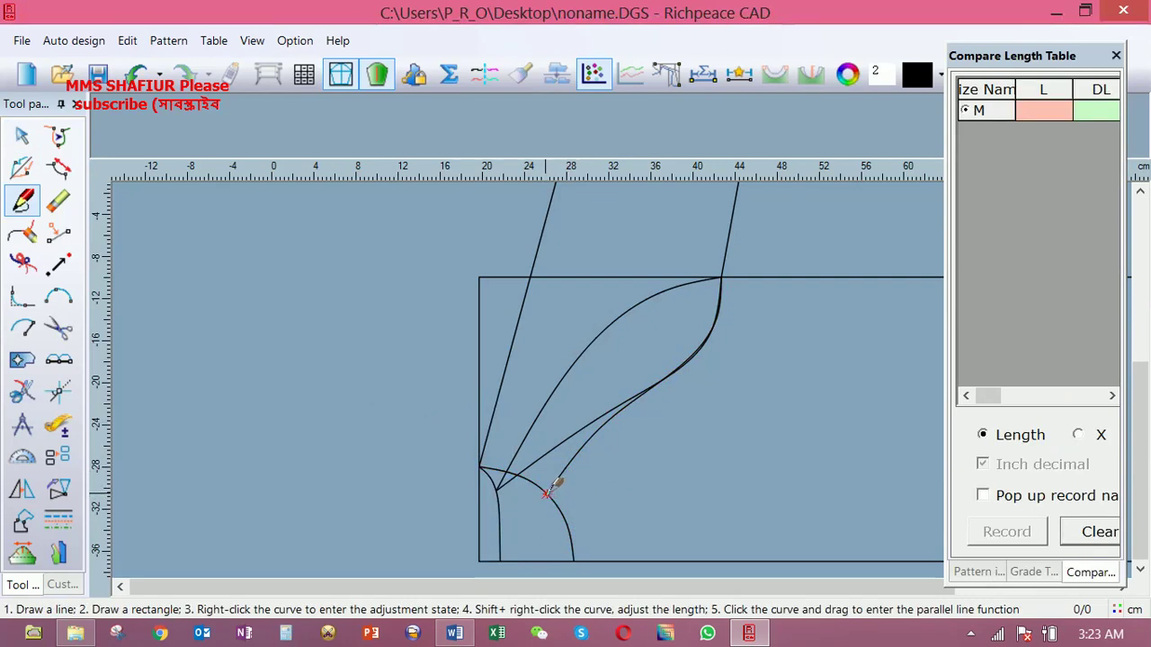
Draw a line from the lower intersection point to the top corner and bow it outward
left_click(547, 492)
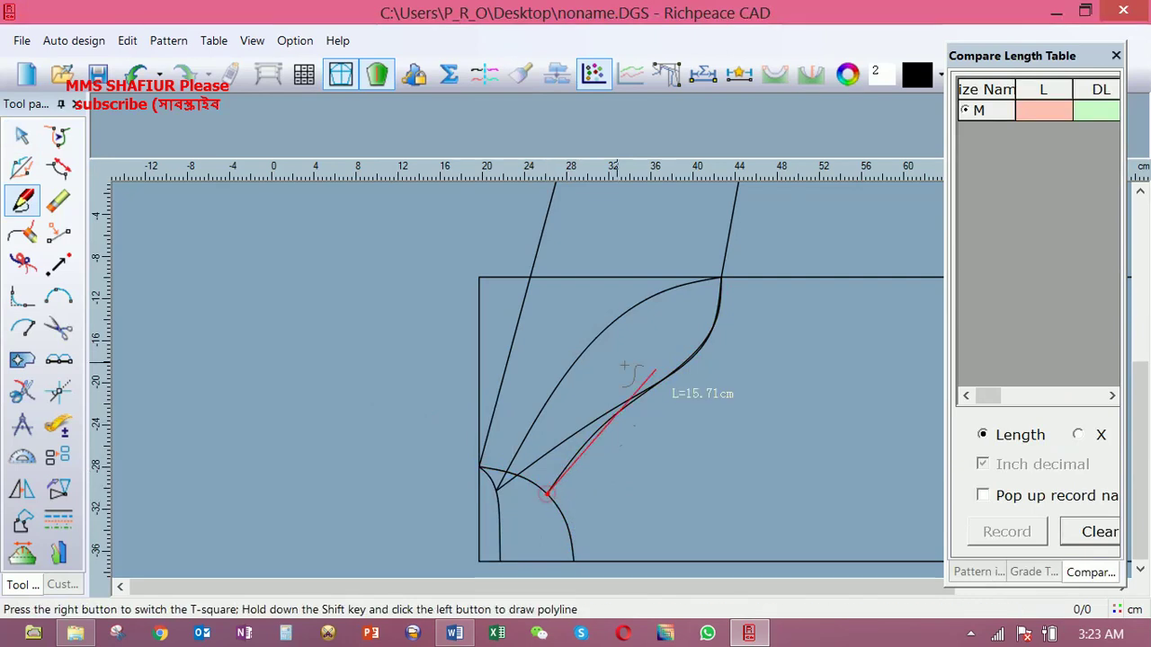
left_click(720, 277)
right_click(795, 234)
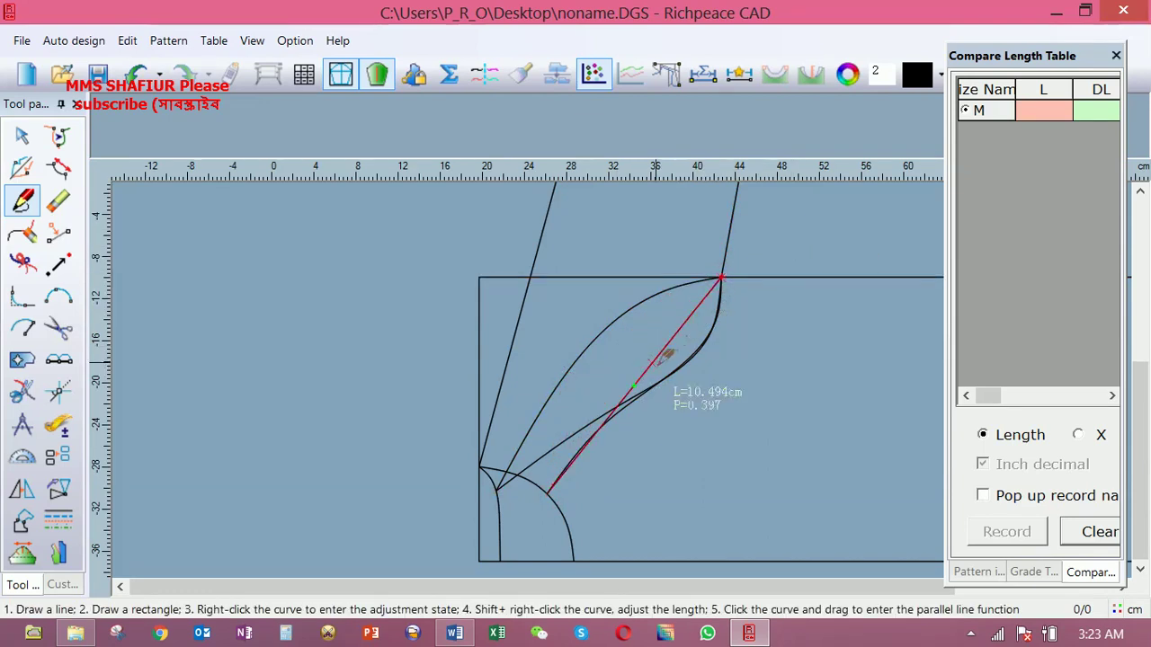
right_click(636, 325)
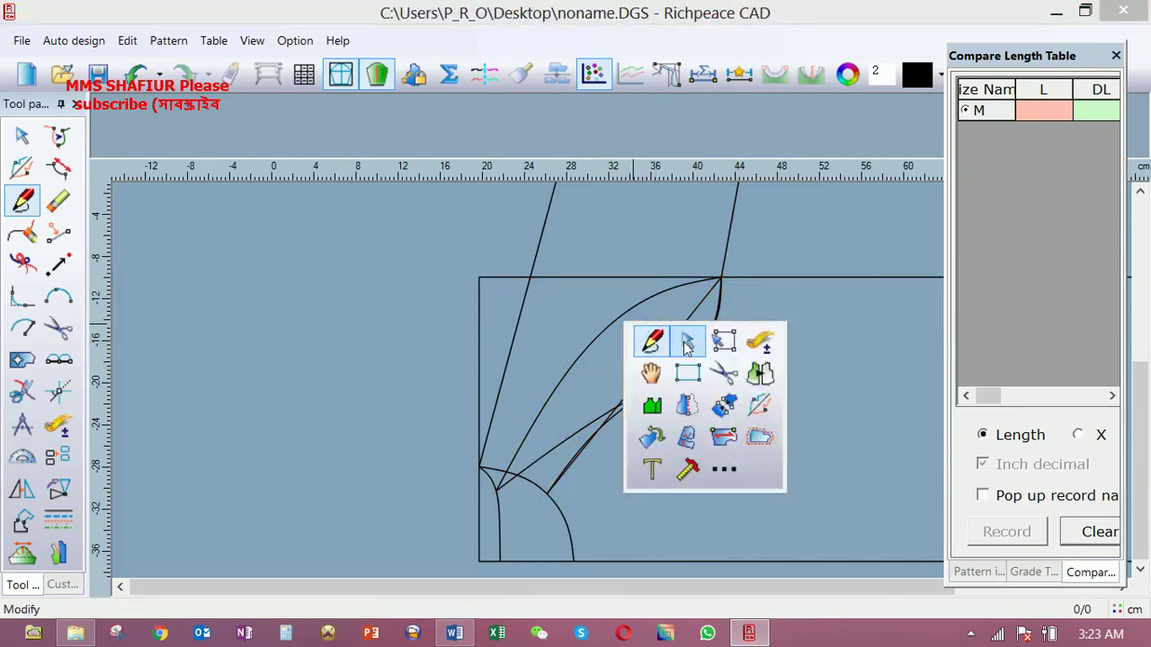
left_click(689, 344)
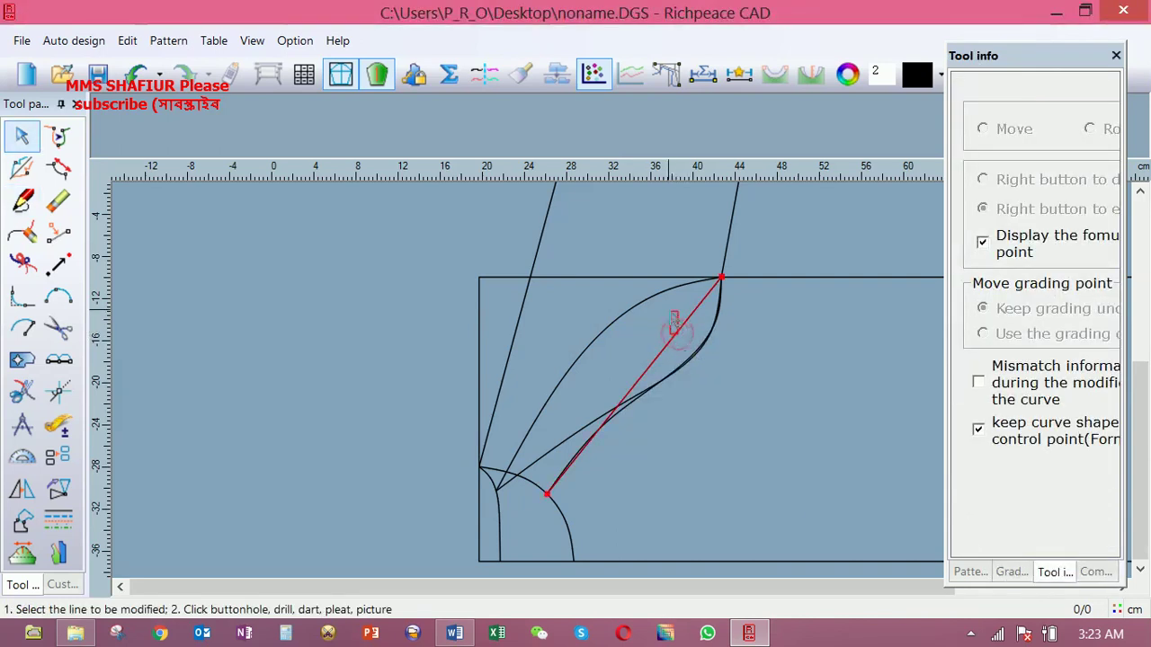
left_click(681, 334)
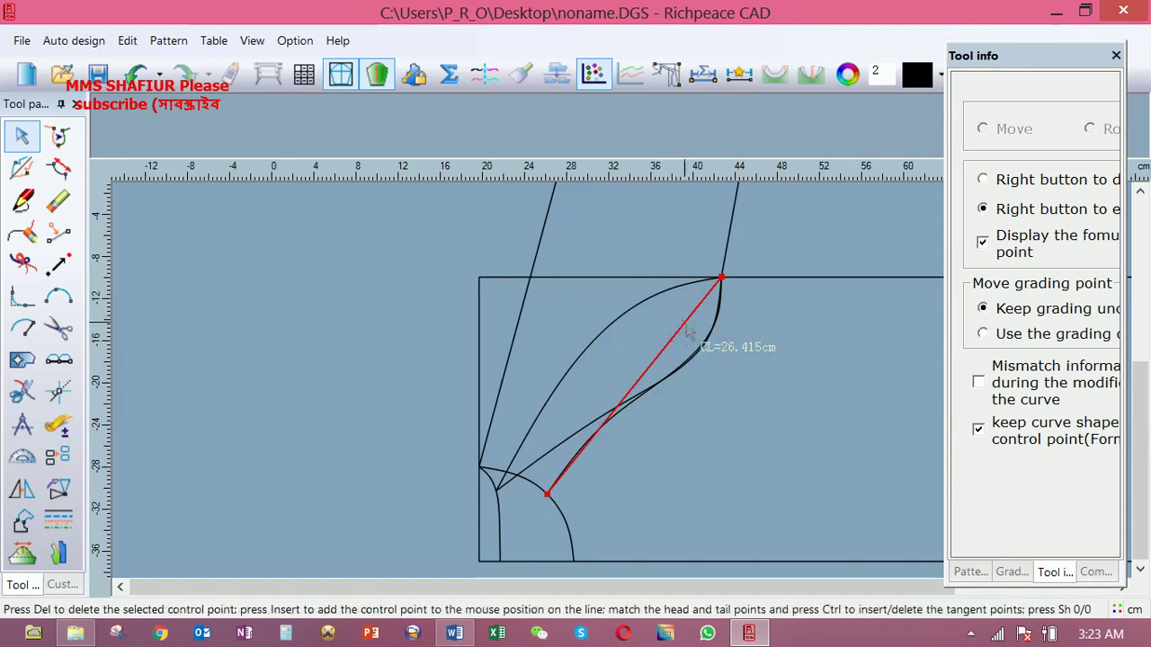
key("Insert")
left_click_drag(684, 324, 672, 293)
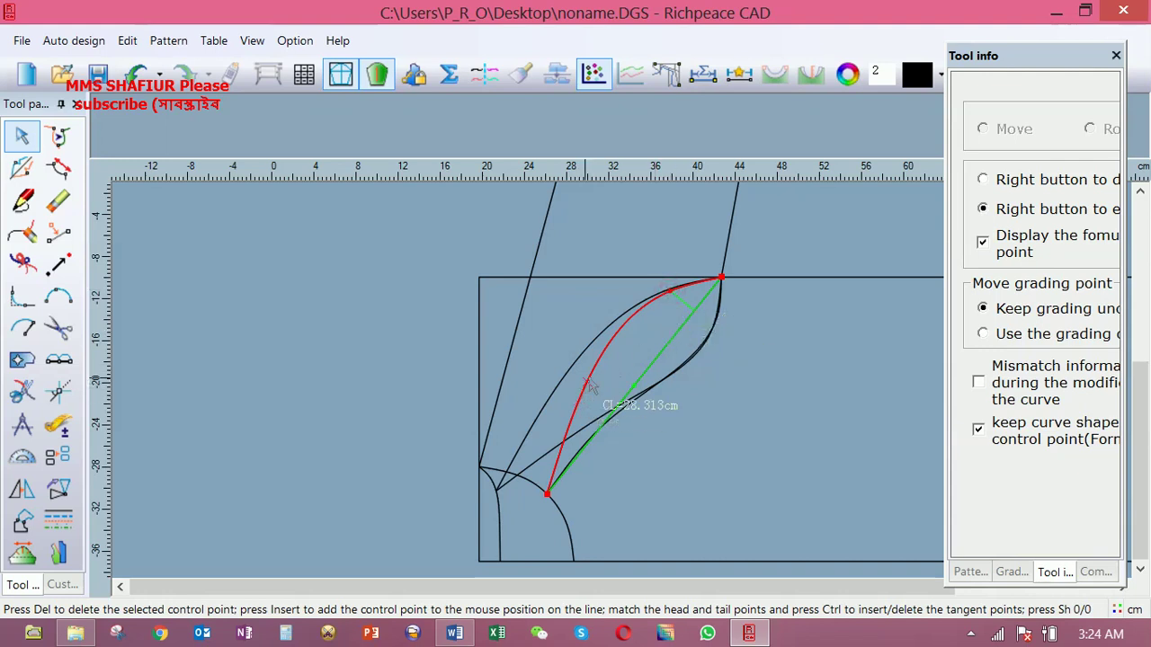
Move the S-curve's lower end onto the lower-left corner point
left_click(642, 406)
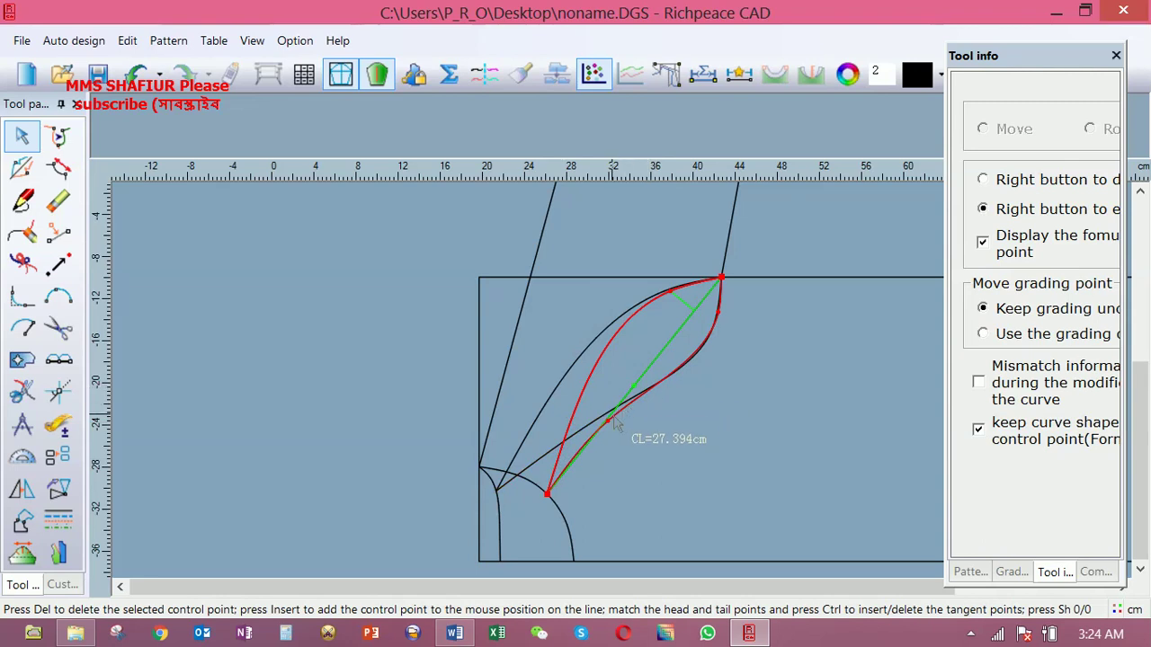
left_click_drag(608, 420, 496, 491)
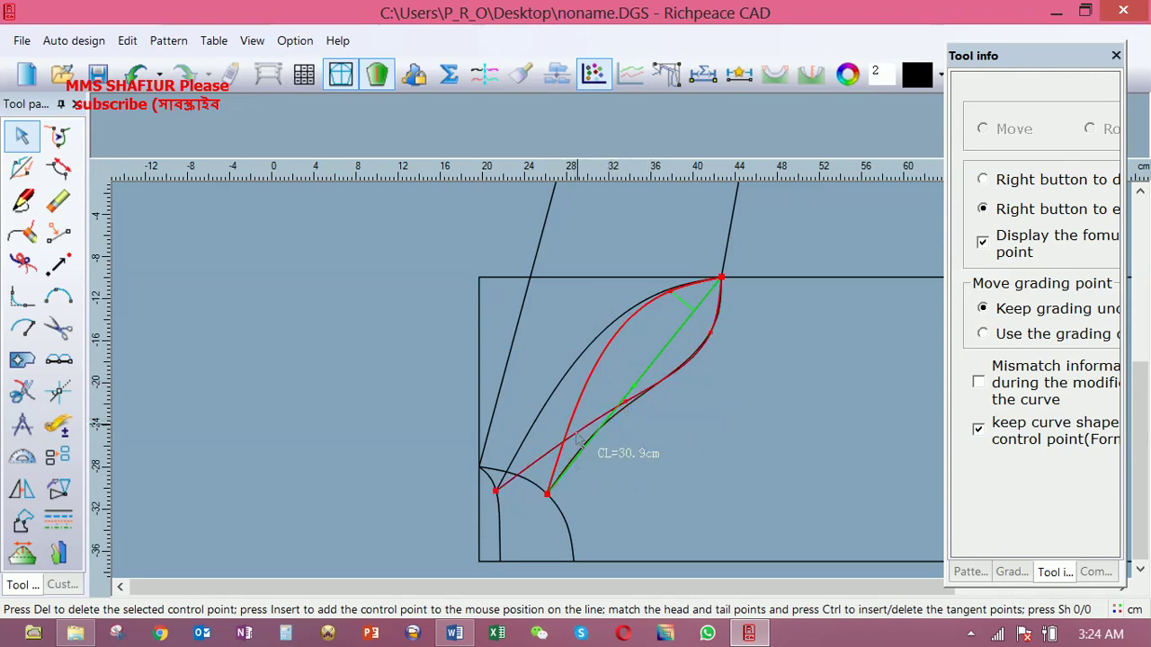
scroll(711, 413, "down", 2)
scroll(624, 388, "down", 2)
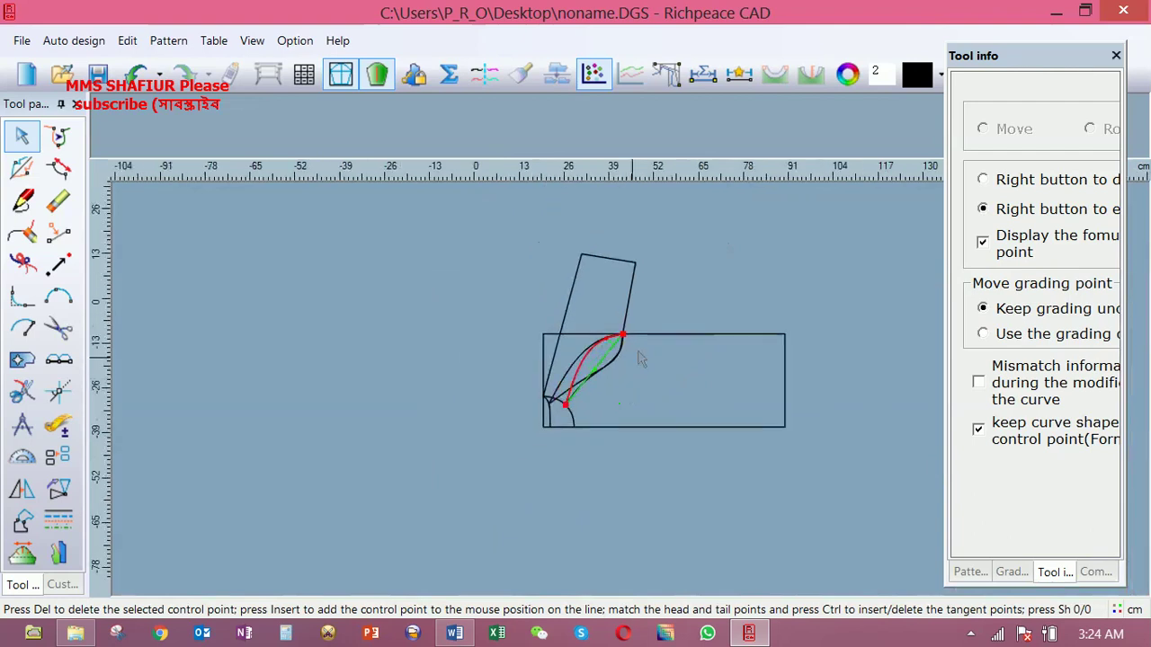
Use Forfex on the right edge, bowed curve, diagonal and short closing edge to create the piece
right_click(707, 249)
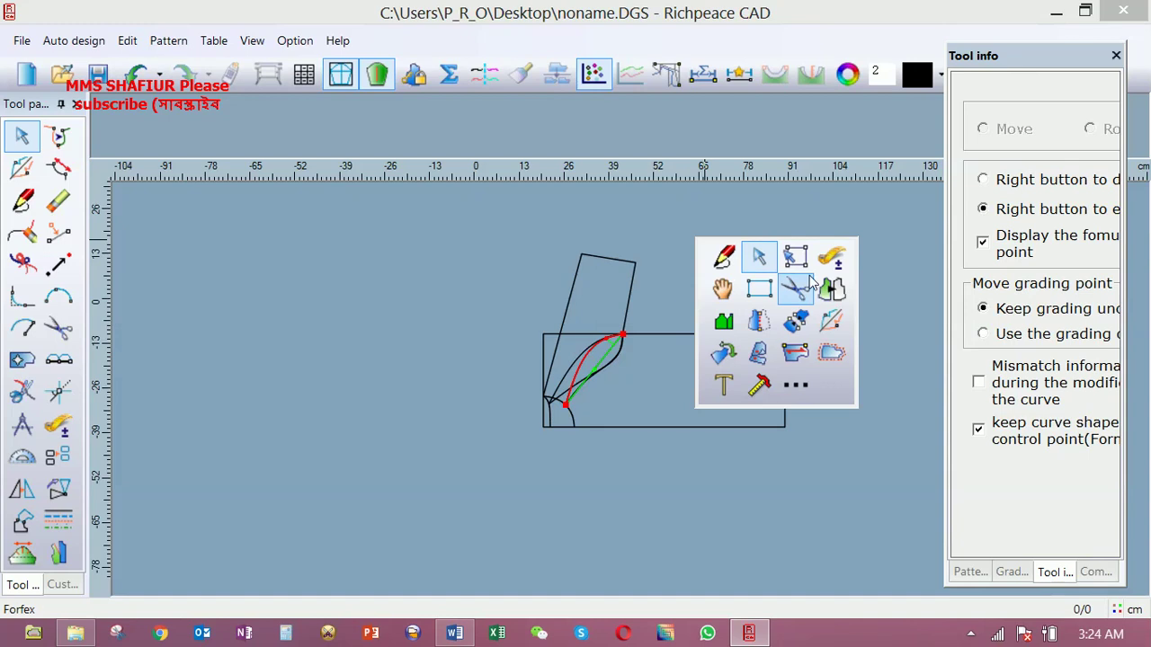
left_click(796, 290)
left_click(631, 306)
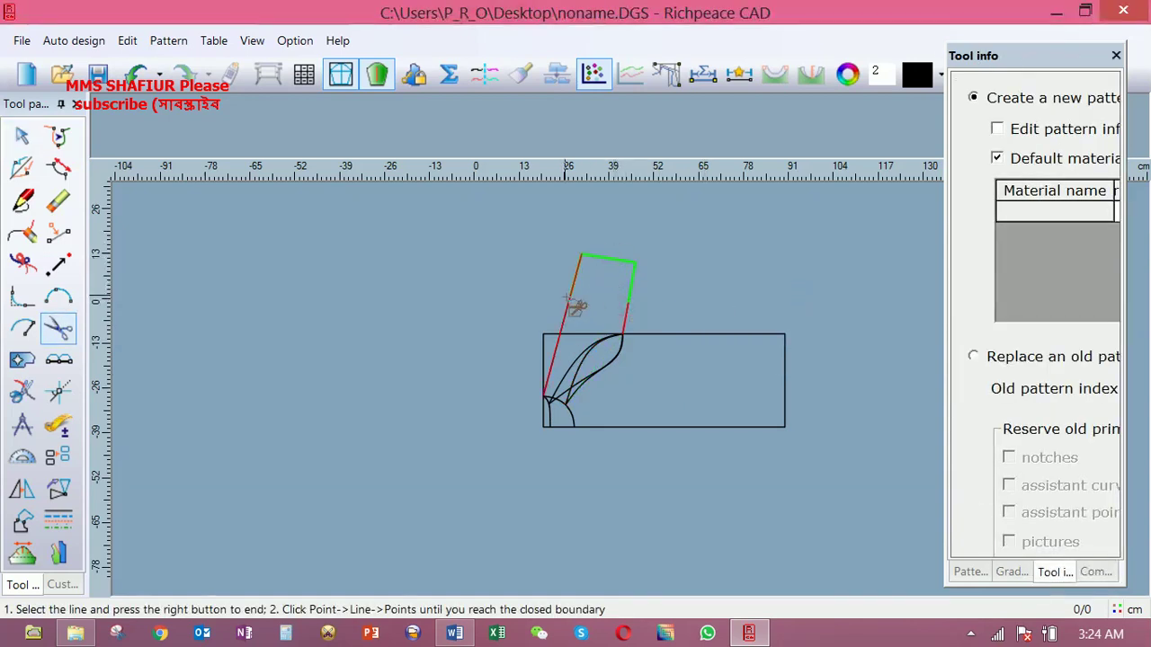
scroll(548, 398, "up", 3)
scroll(639, 393, "up", 2)
left_click(659, 402)
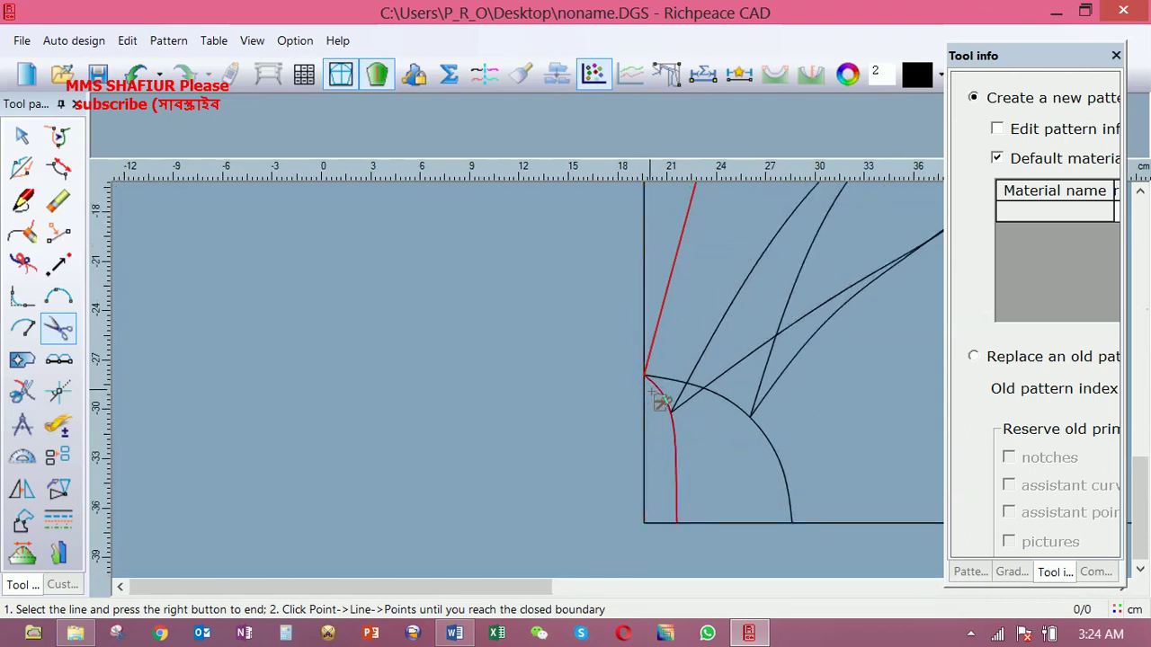
left_click(733, 371)
scroll(733, 352, "down", 1)
scroll(632, 365, "down", 1)
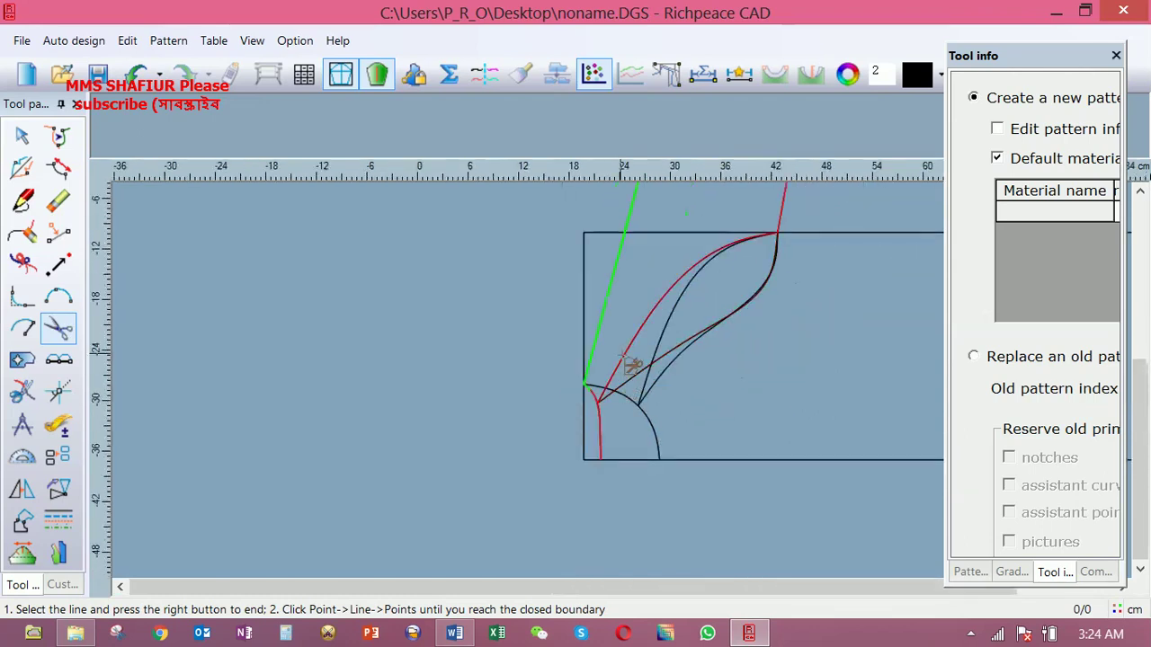
left_click(623, 352)
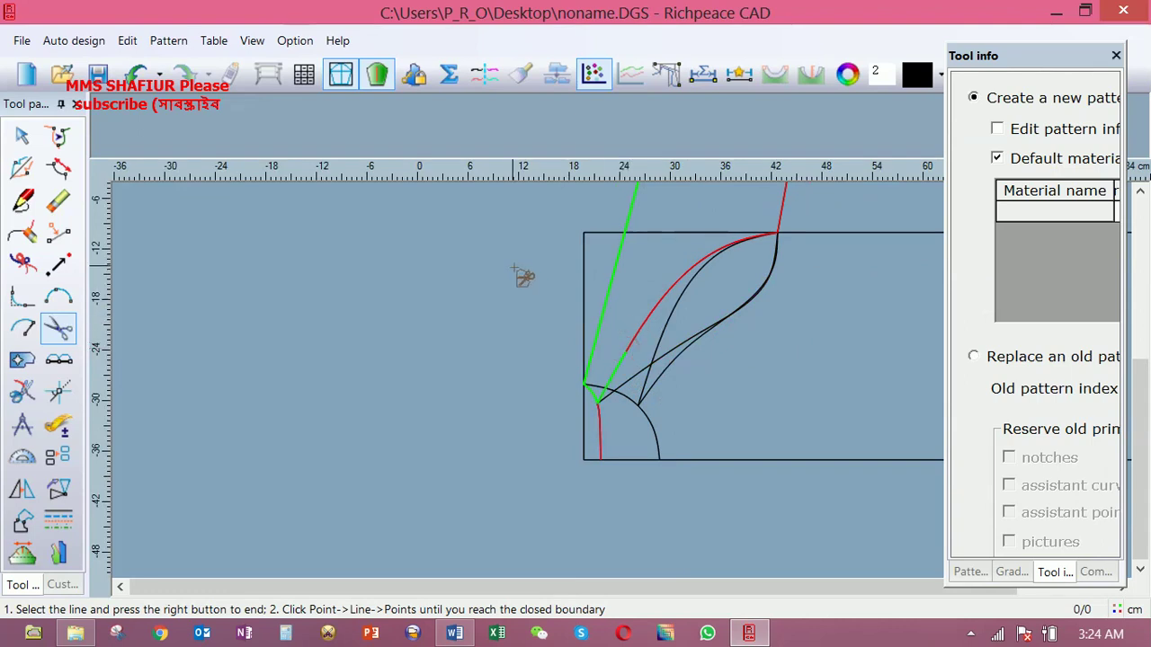
right_click(513, 267)
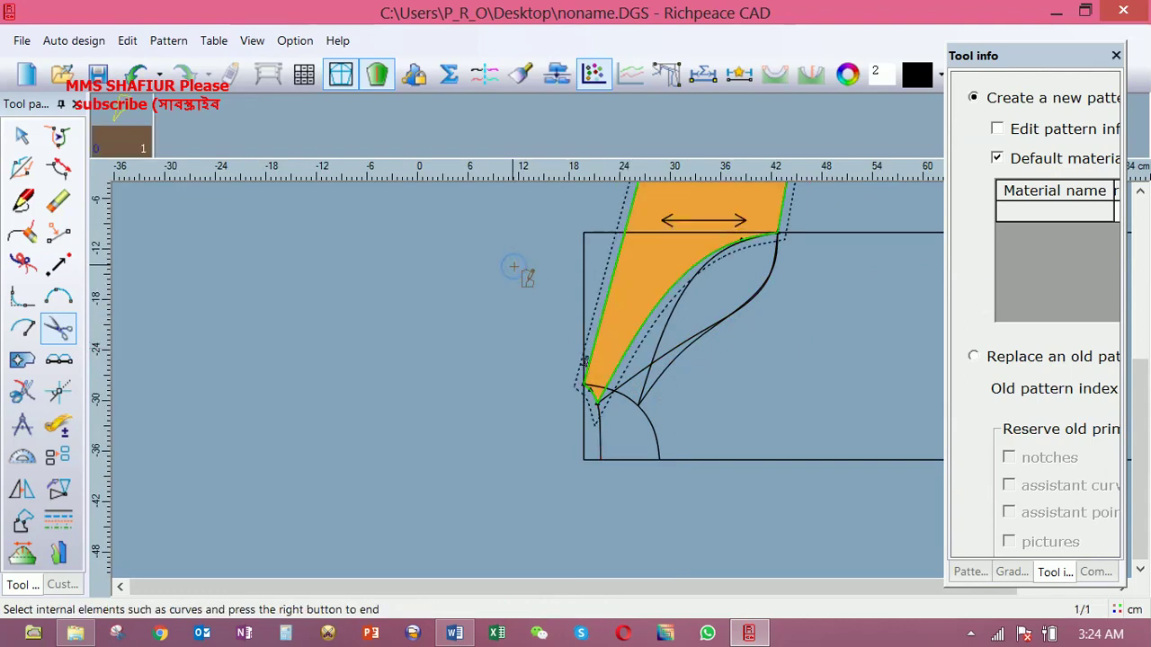
scroll(629, 386, "down", 1)
right_click(589, 267)
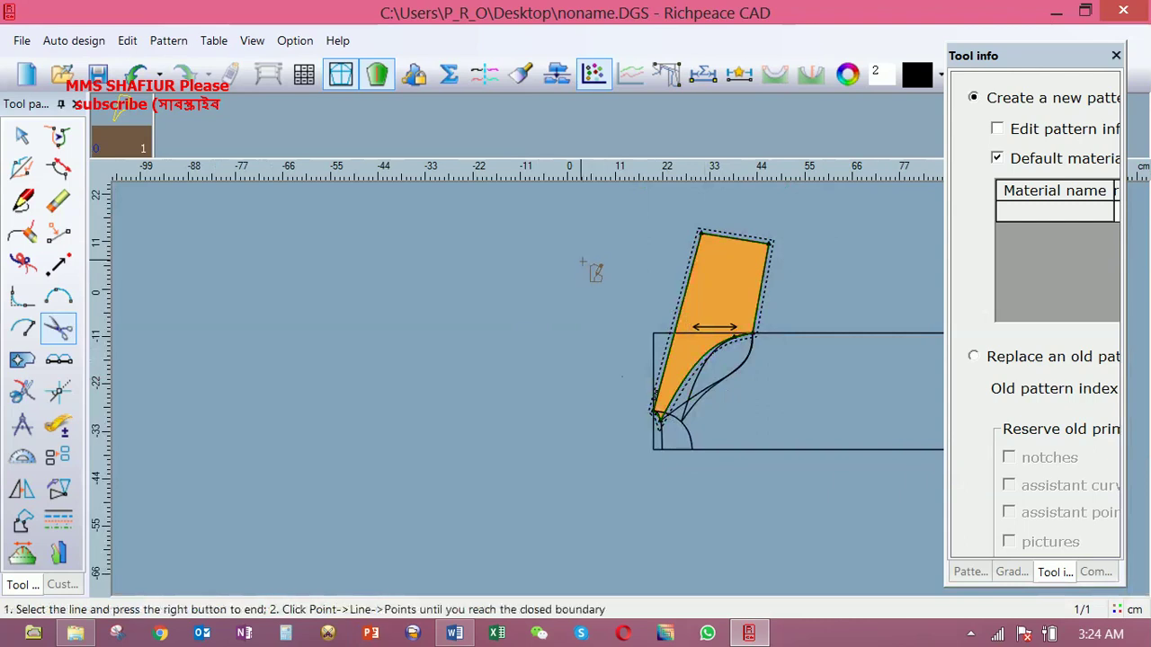
right_click(603, 258)
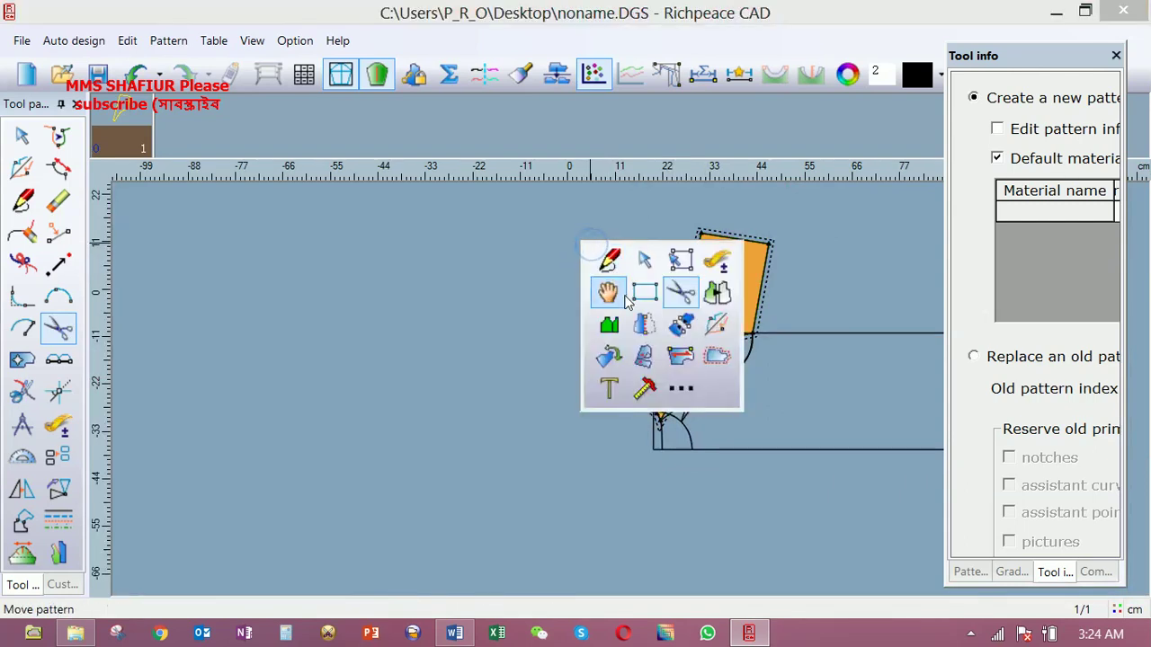
Move the first pattern piece over to the left
left_click(620, 298)
left_click_drag(718, 290, 441, 305)
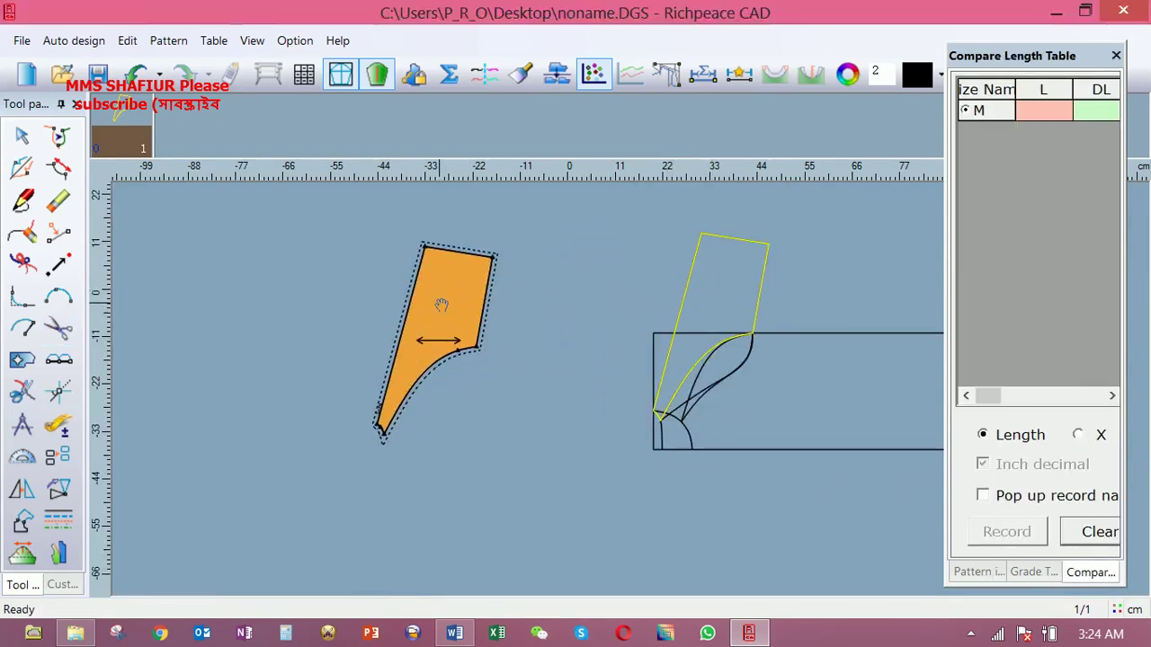
right_click(640, 260)
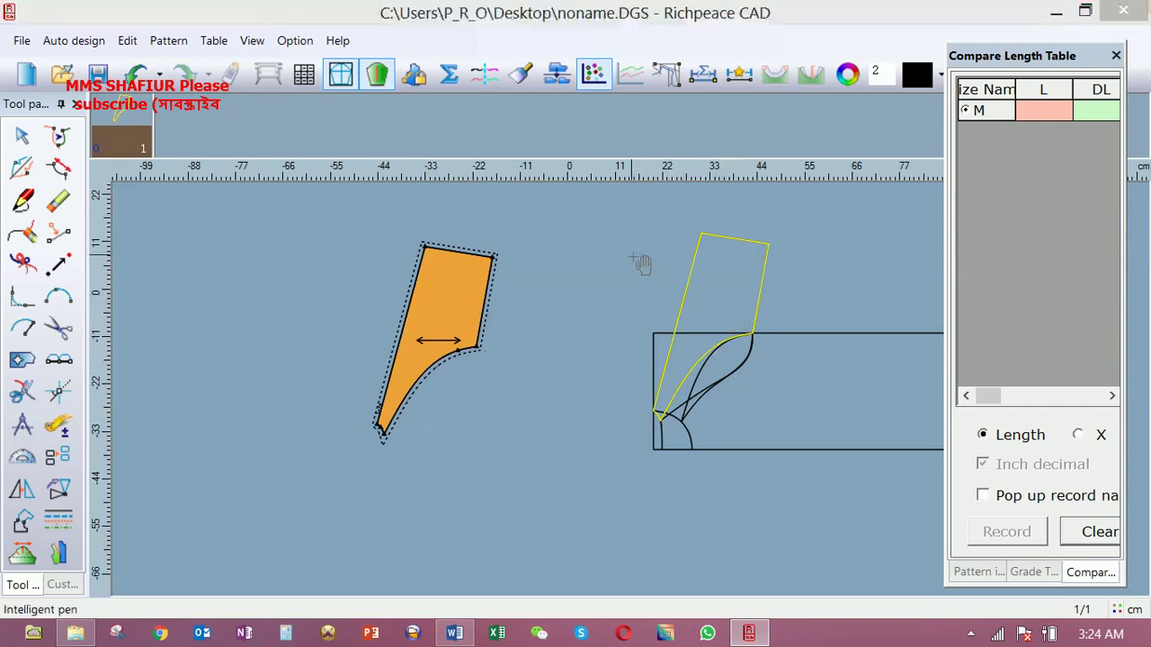
Cut pattern 2 from the upper strip's boundary lines, S-curve and steep side line
left_click(722, 303)
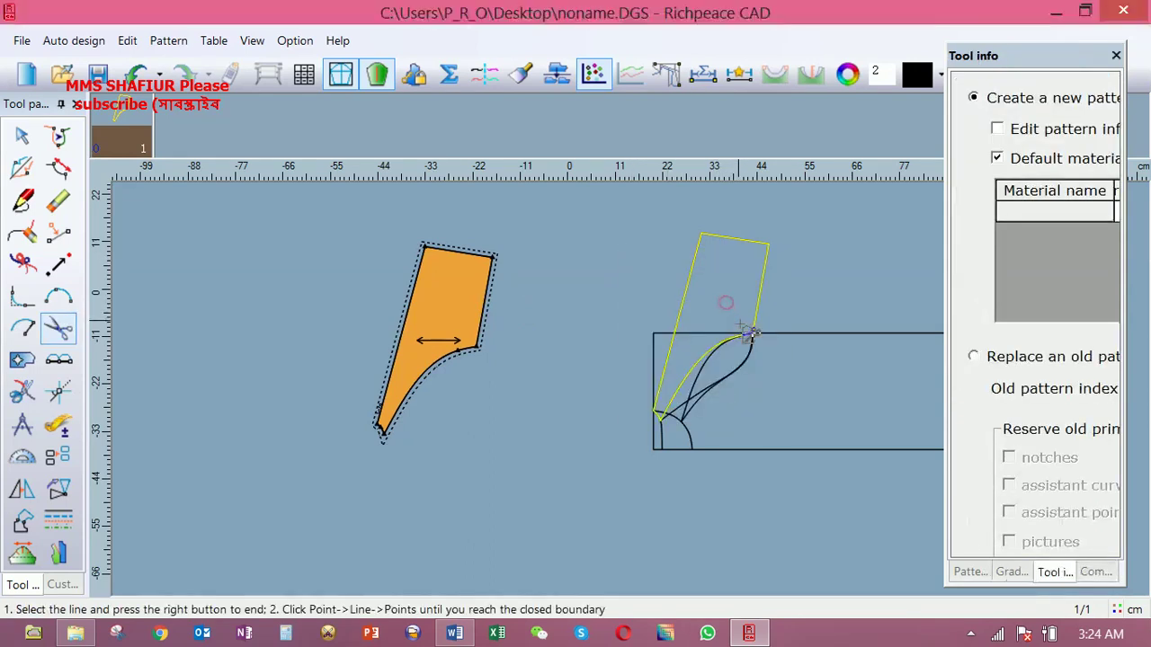
left_click(622, 241)
left_click(560, 289)
left_click(555, 297)
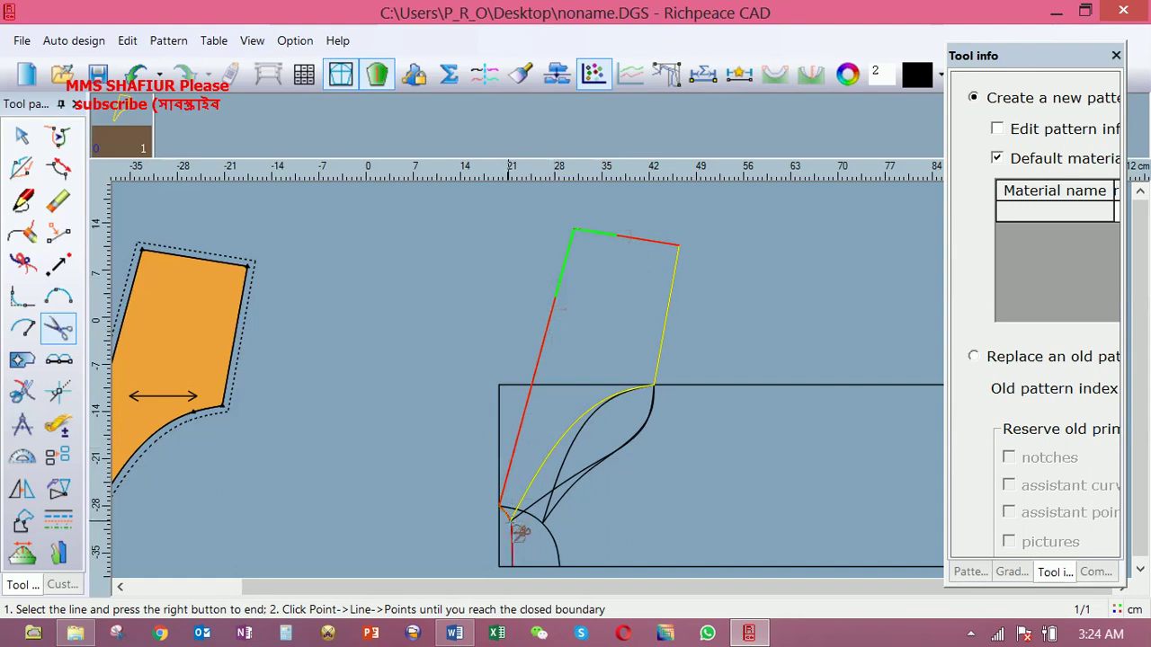
scroll(520, 531, "up", 2)
left_click(726, 316)
left_click(736, 298)
scroll(711, 324, "down", 2)
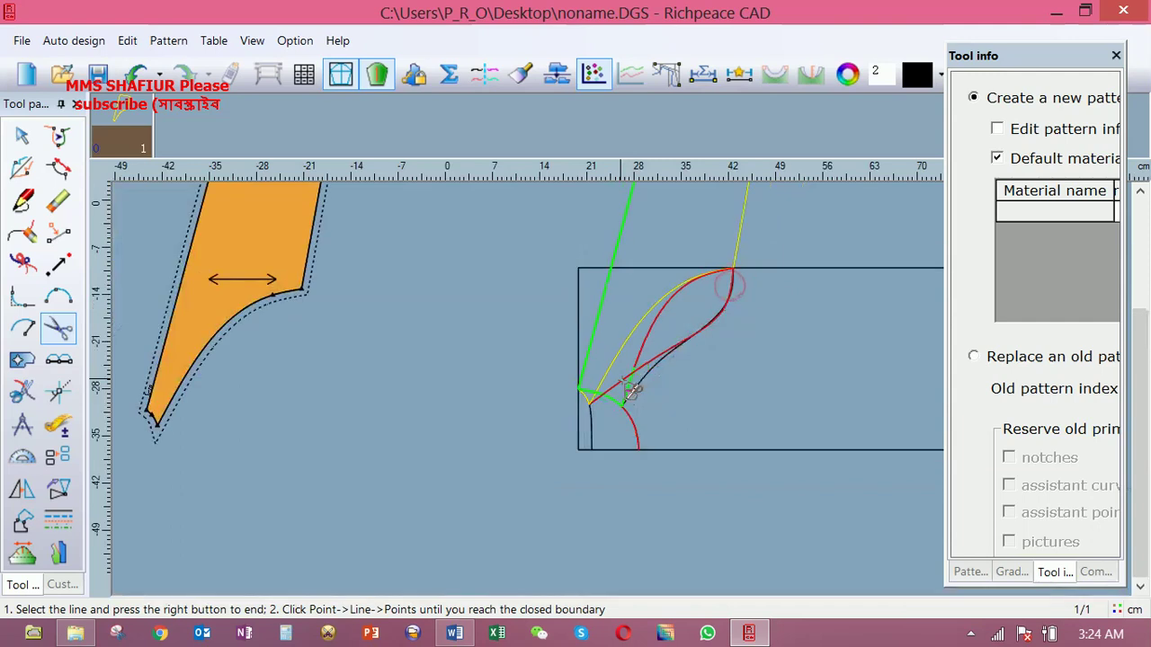
right_click(490, 236)
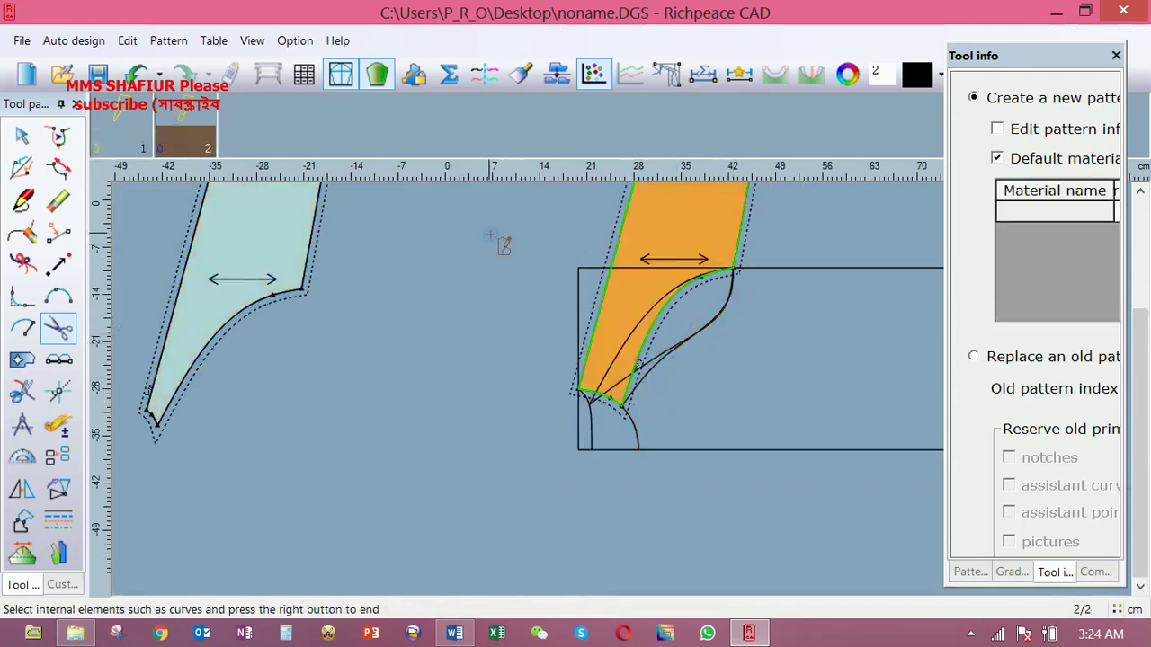
right_click(452, 266)
Move pattern 2 left so it sits beside the first piece
left_click(480, 318)
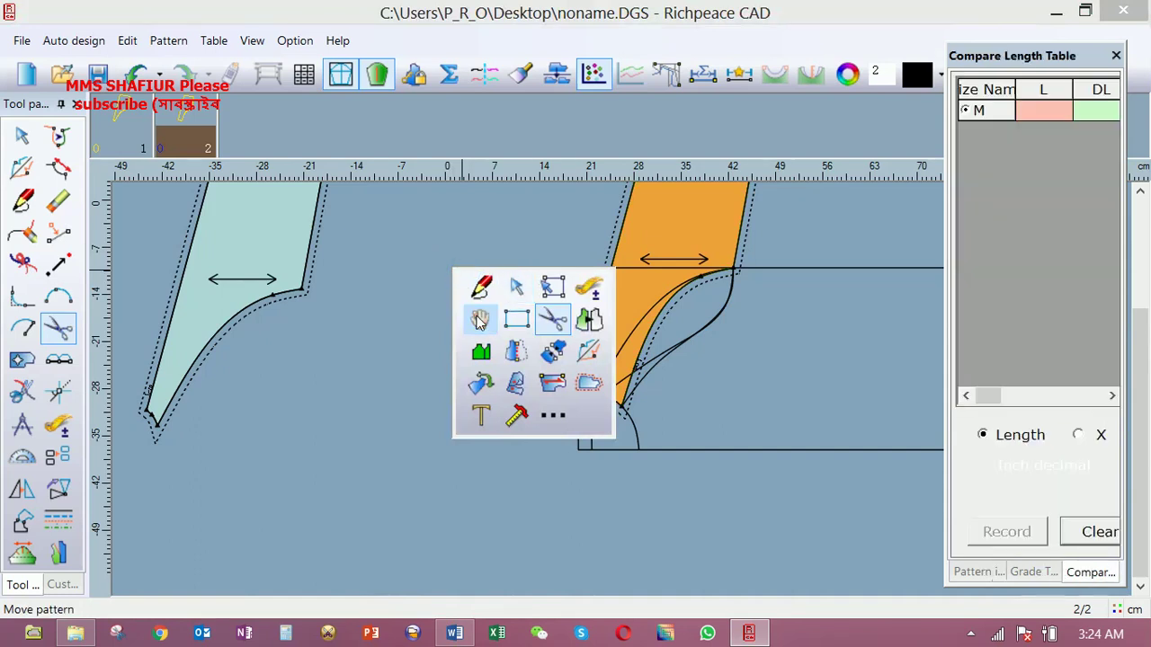
left_click_drag(664, 229, 409, 322)
left_click(409, 322)
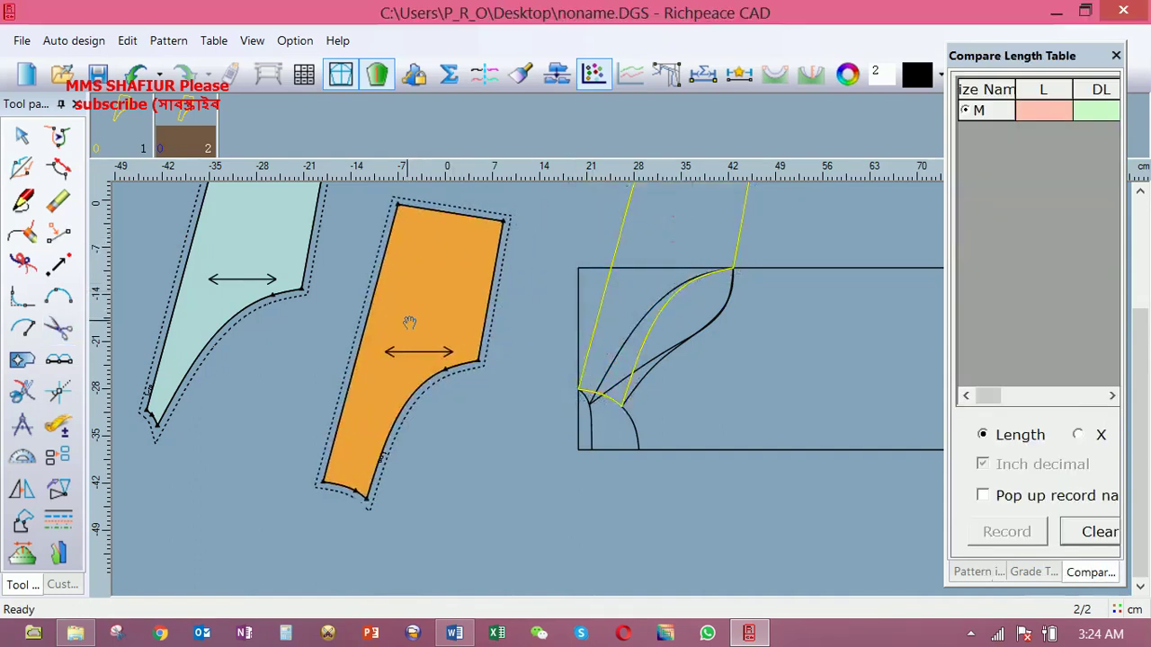
scroll(629, 391, "down", 1)
scroll(637, 393, "down", 1)
scroll(640, 384, "up", 2)
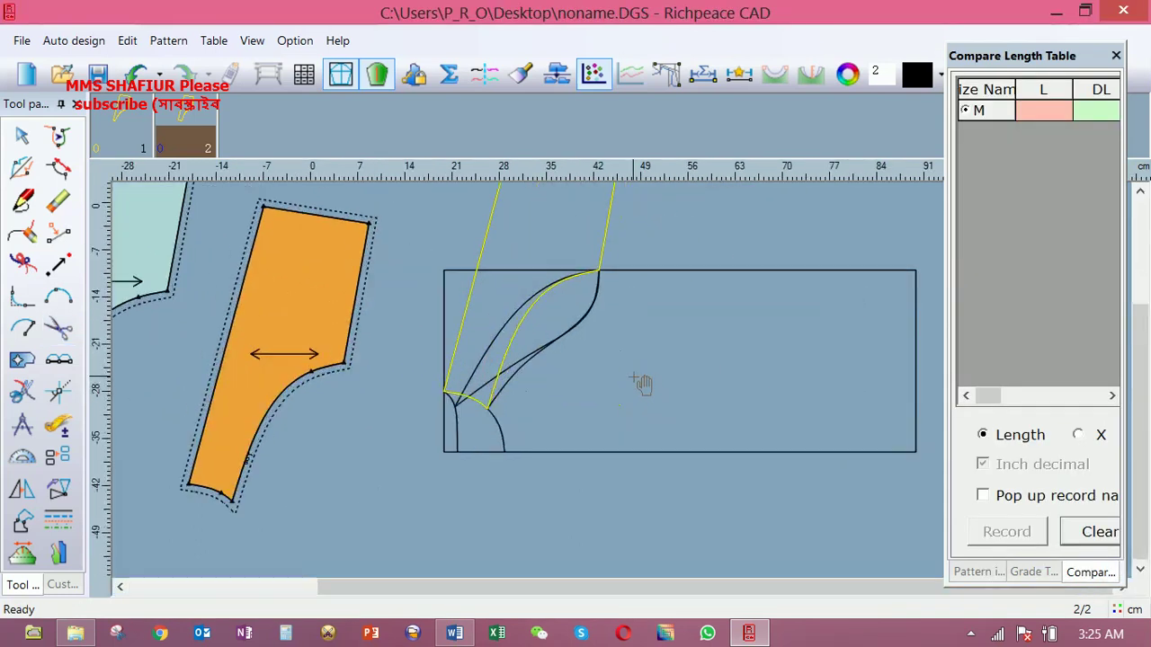
Cut pattern 3 from the crotch curve and bottom line, with no internal lines
right_click(643, 329)
left_click(728, 362)
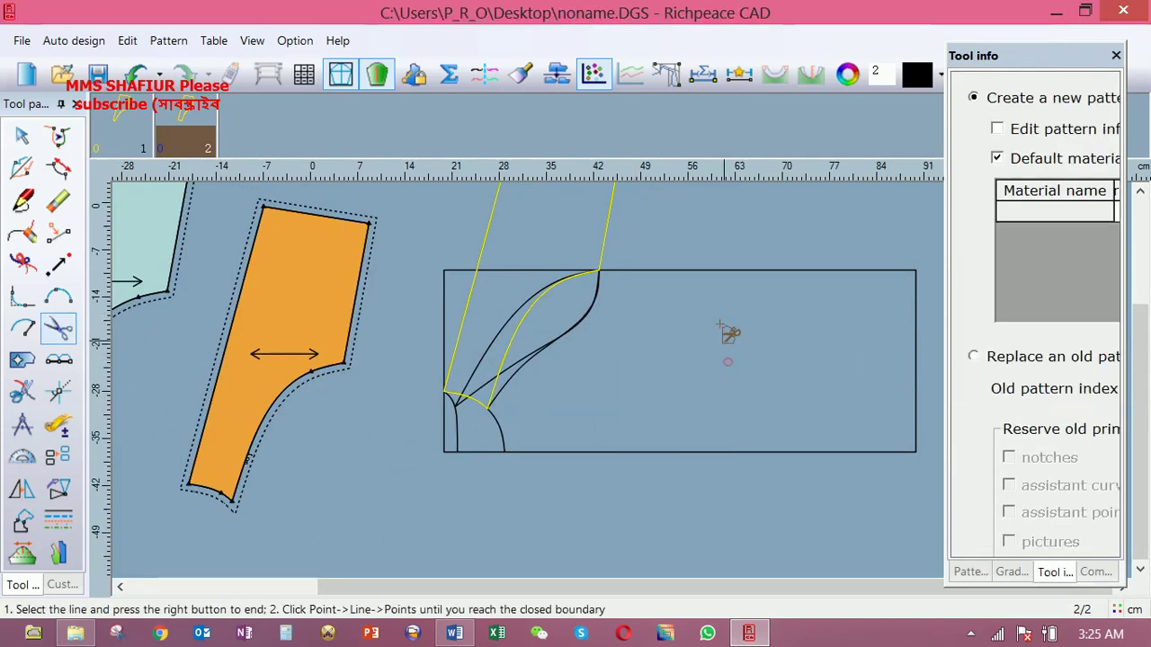
left_click(577, 340)
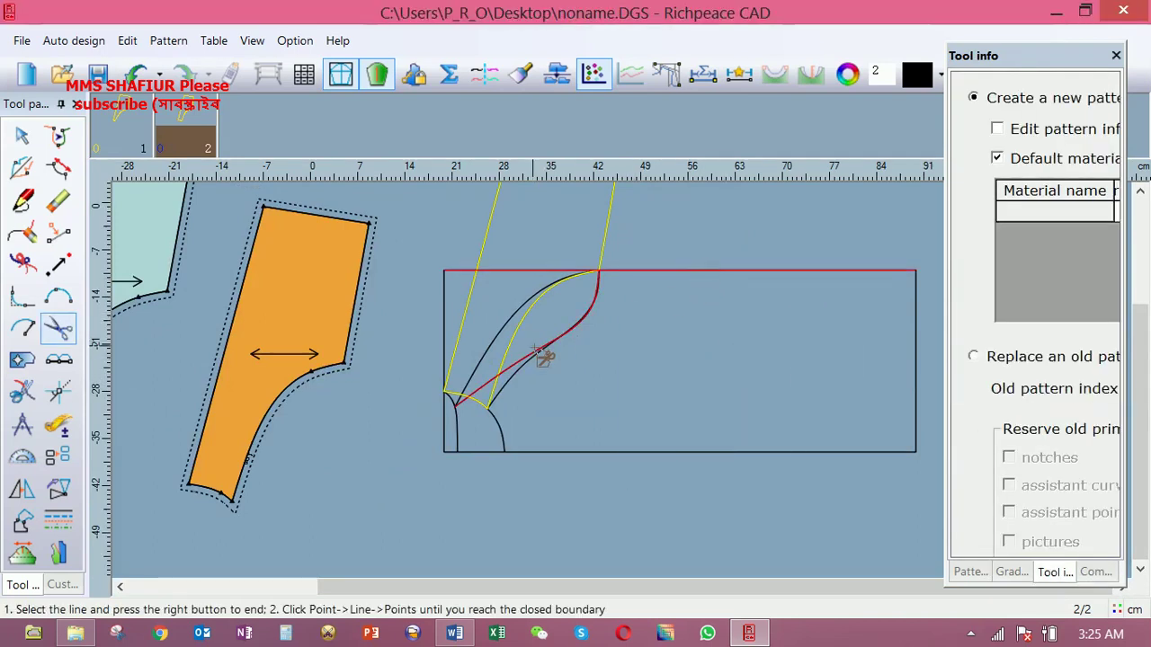
right_click(540, 360)
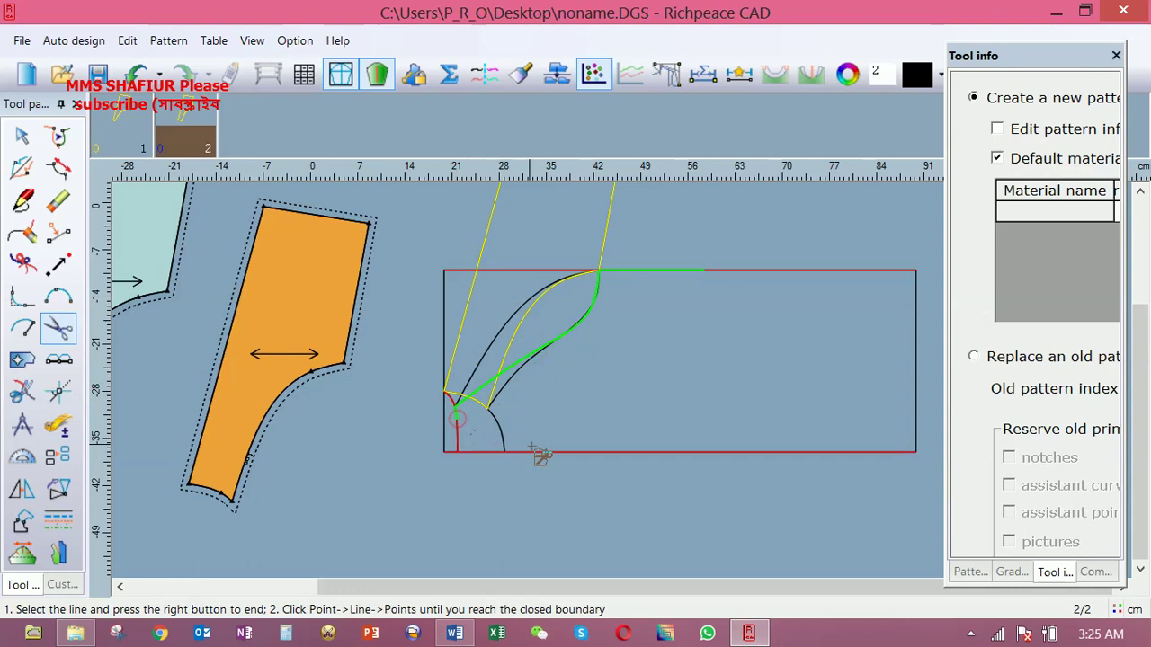
left_click(914, 357)
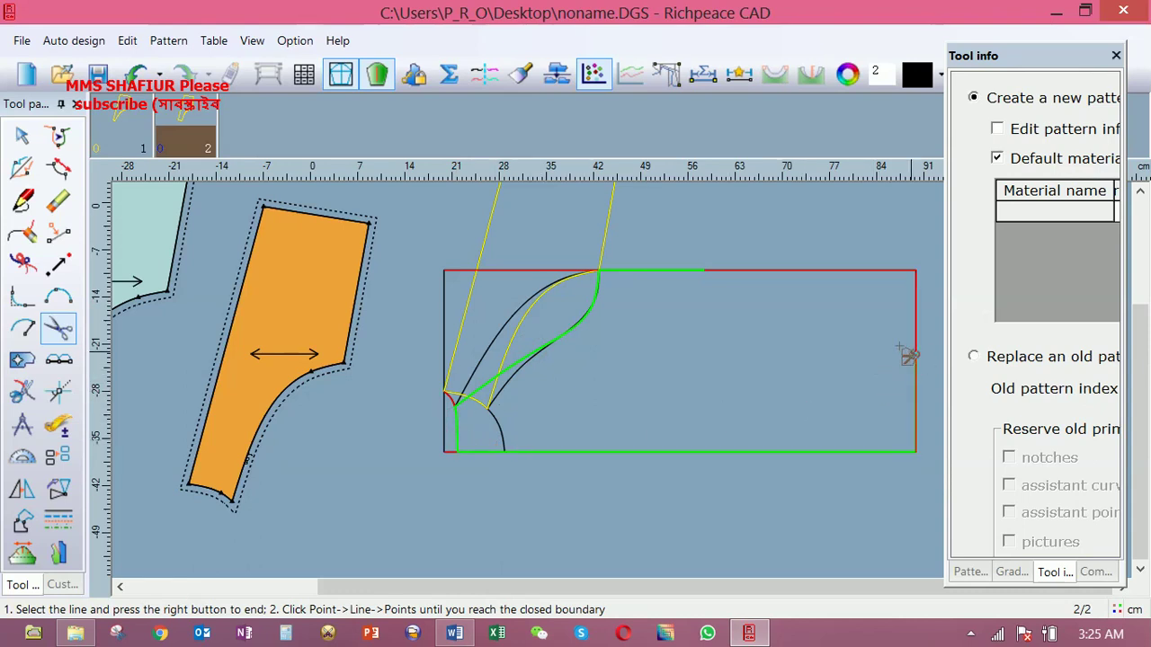
right_click(777, 234)
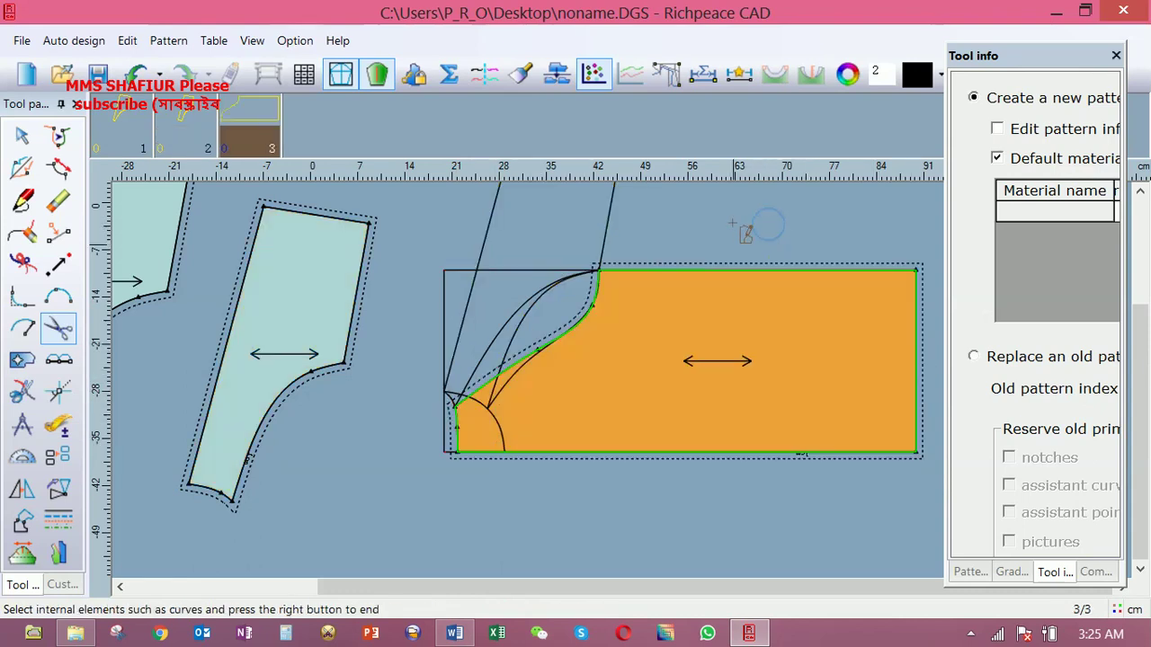
right_click(734, 221)
right_click(758, 234)
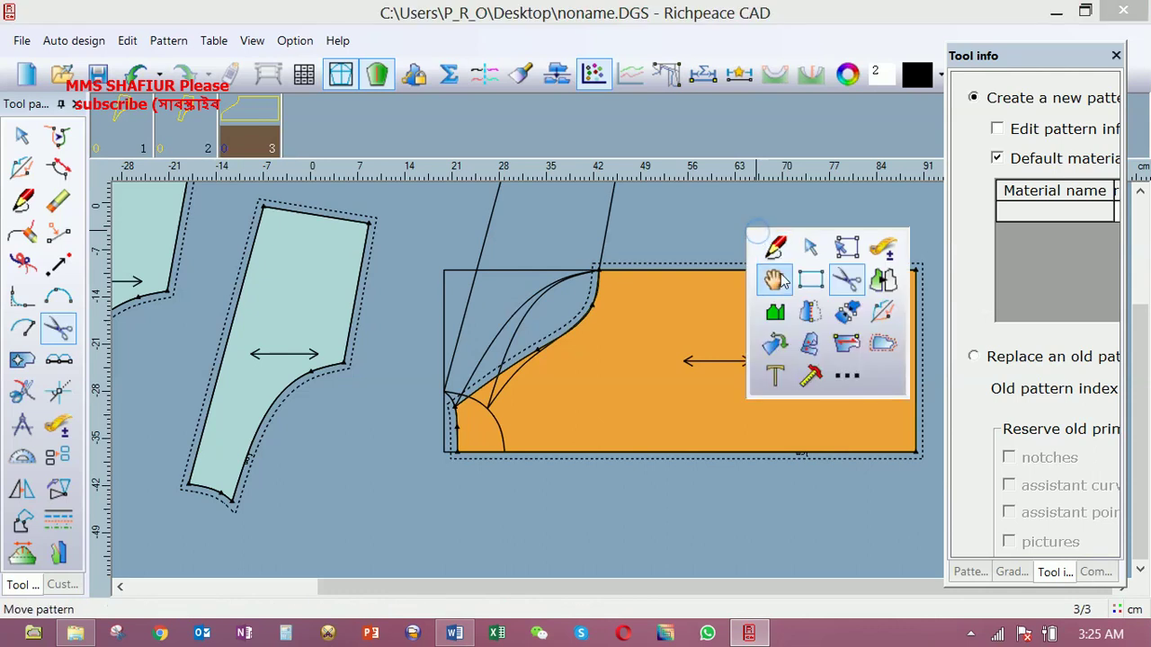
Move pattern 3 to the left
left_click(769, 275)
left_click(780, 364)
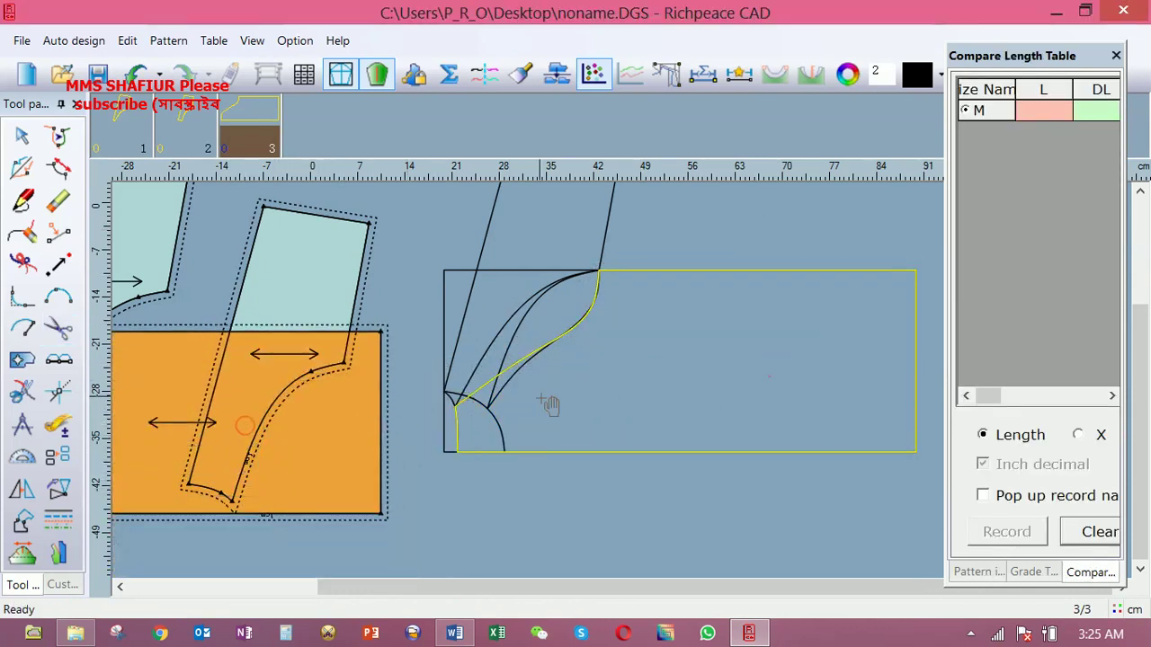
right_click(688, 241)
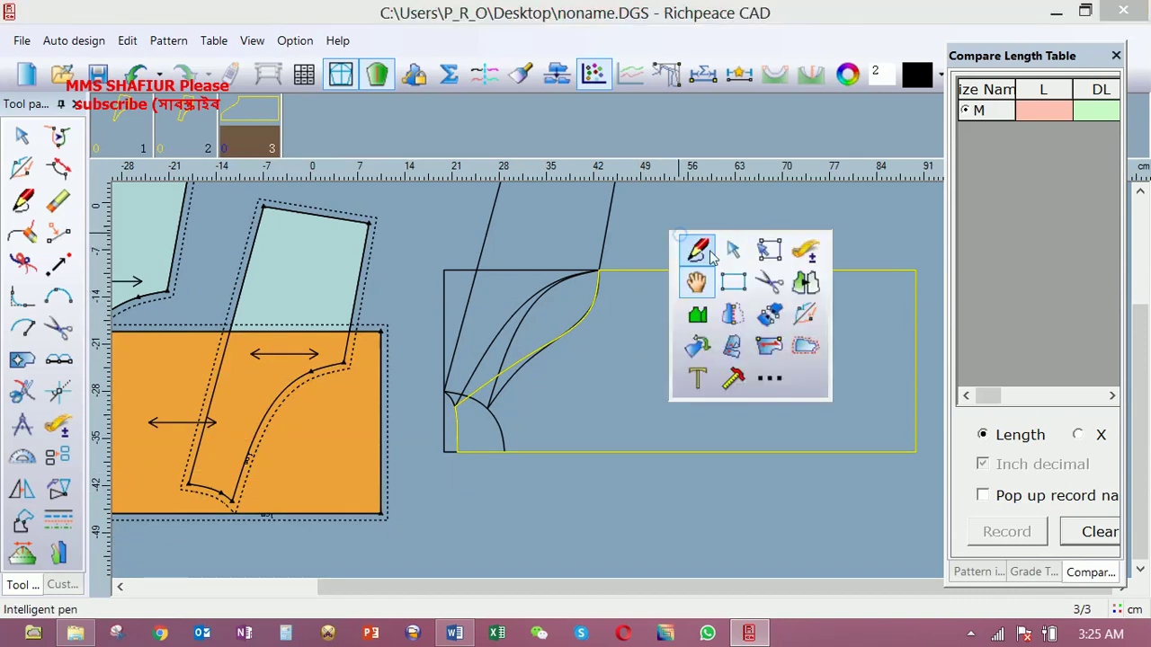
Cut pattern 4 along the inner crotch arc and right edge, then shift it down-left
left_click(771, 280)
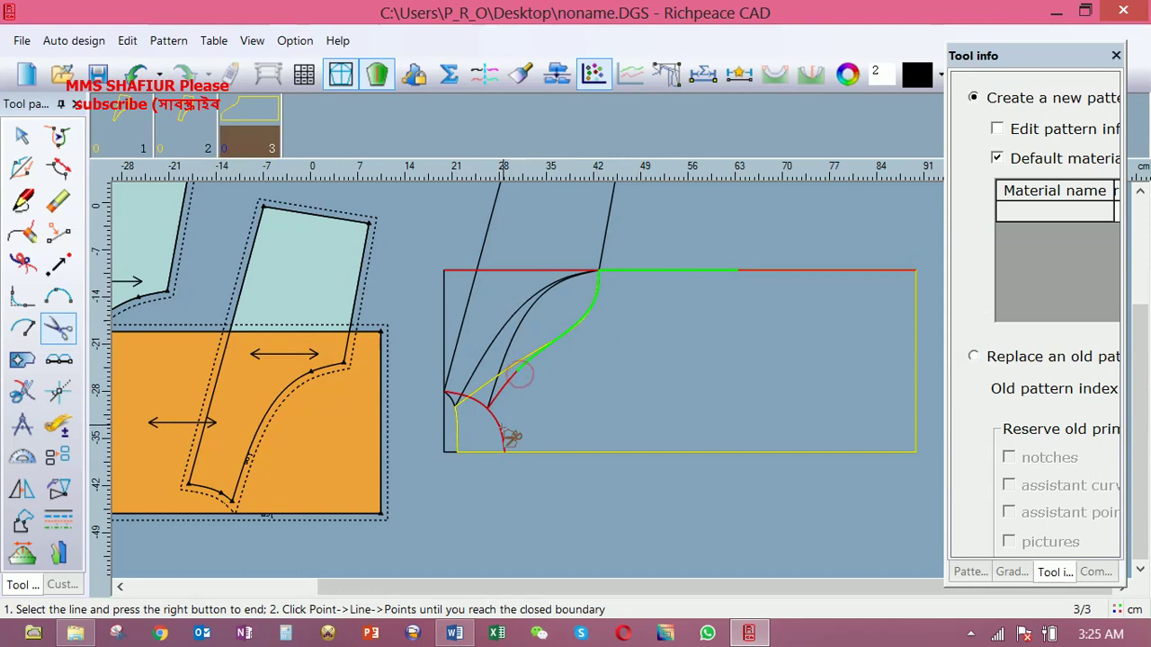
left_click(532, 450)
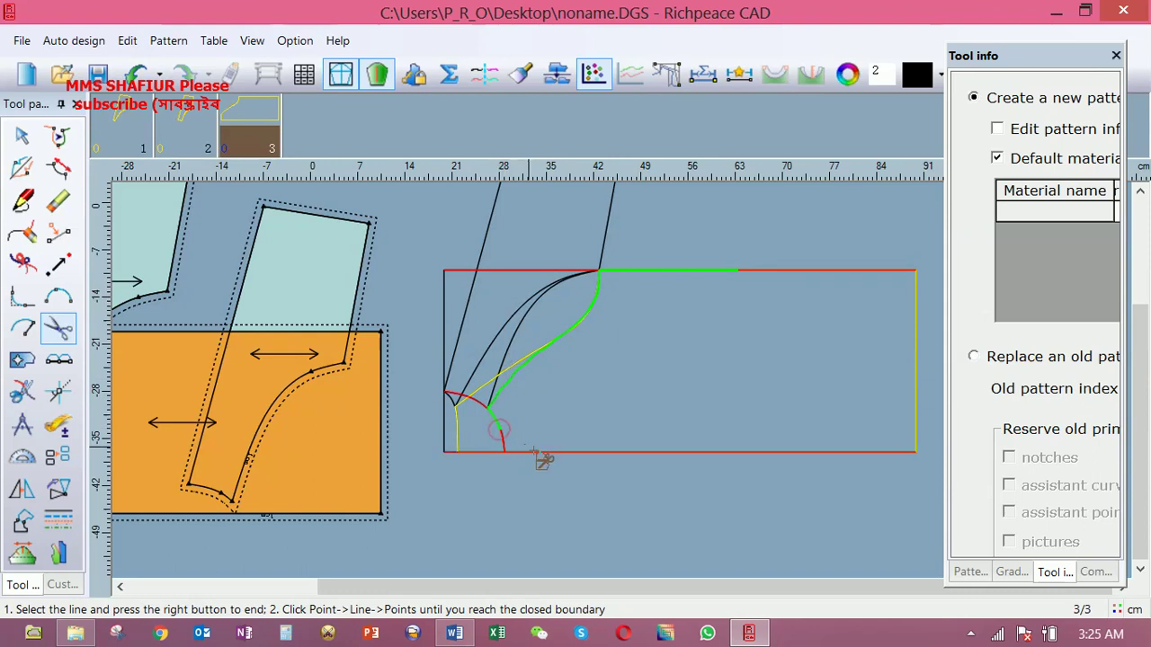
left_click(917, 354)
right_click(787, 231)
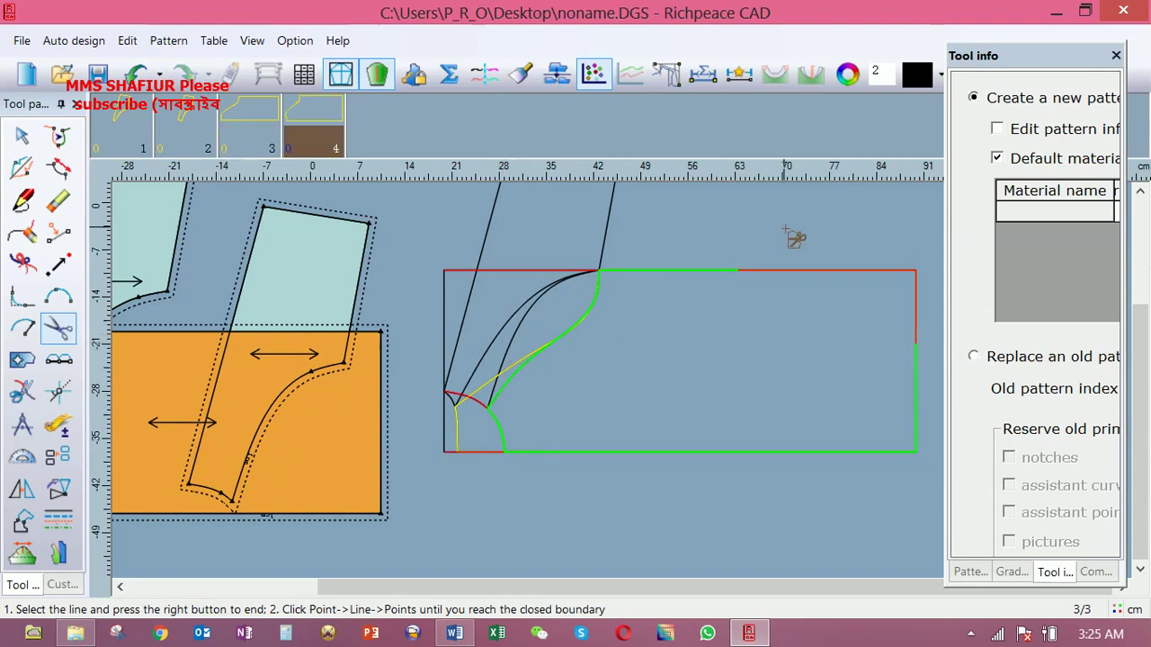
right_click(766, 223)
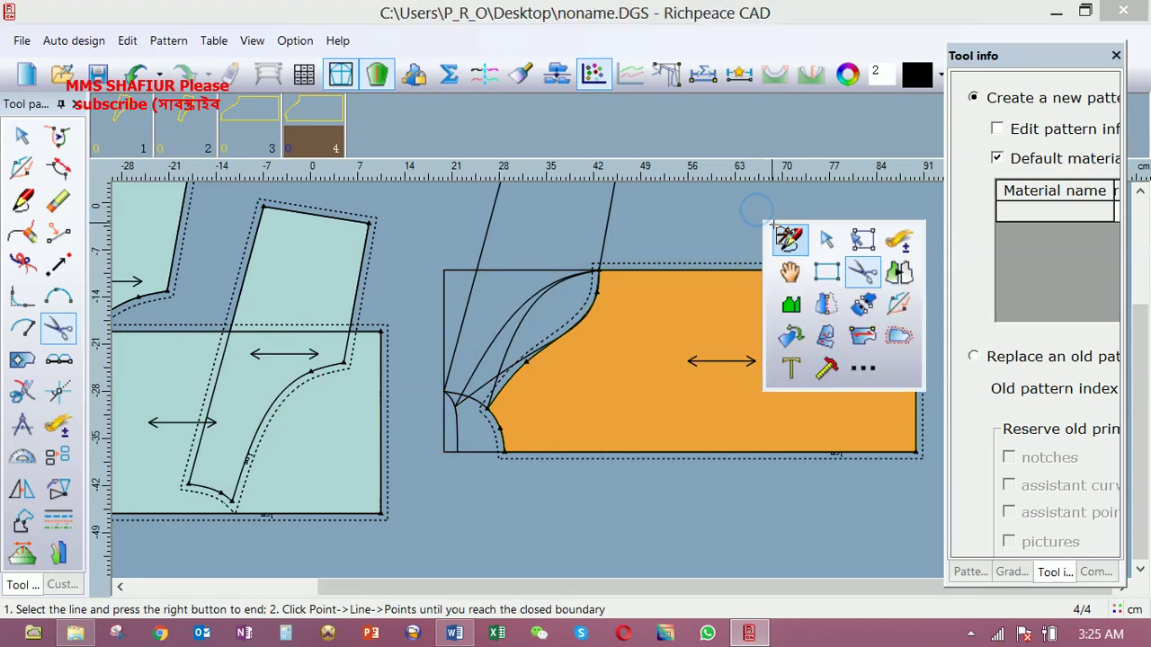
left_click(789, 272)
left_click(767, 341)
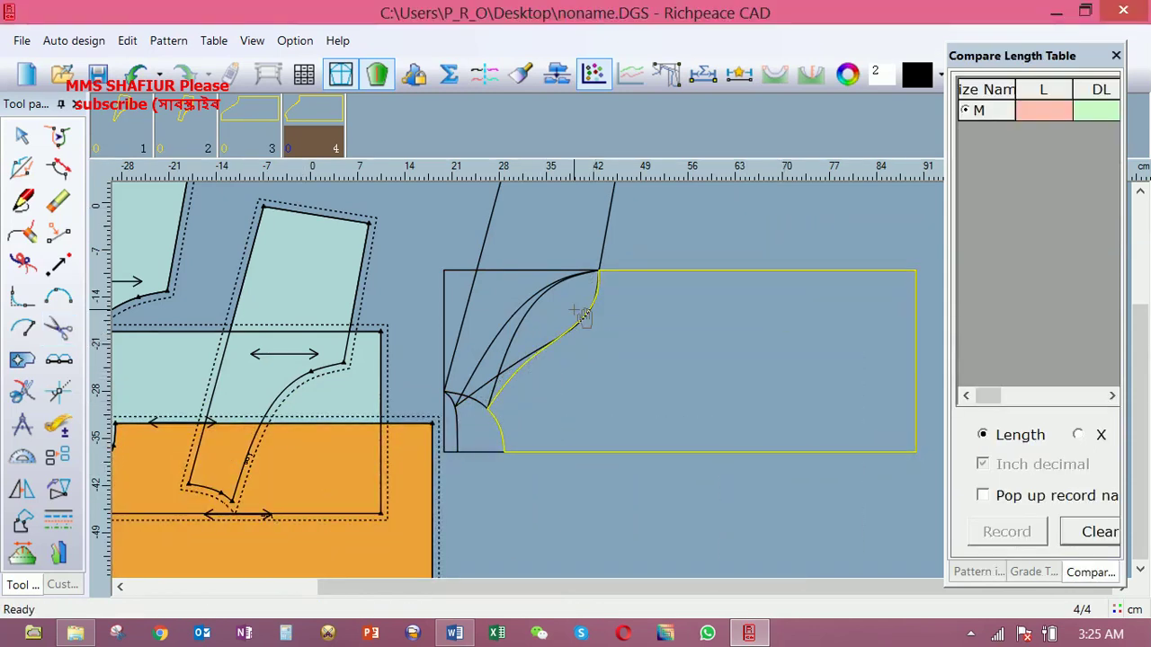
Erase the upper construction lines and the leftover arc and lines with the Eraser
scroll(662, 326, "down", 2)
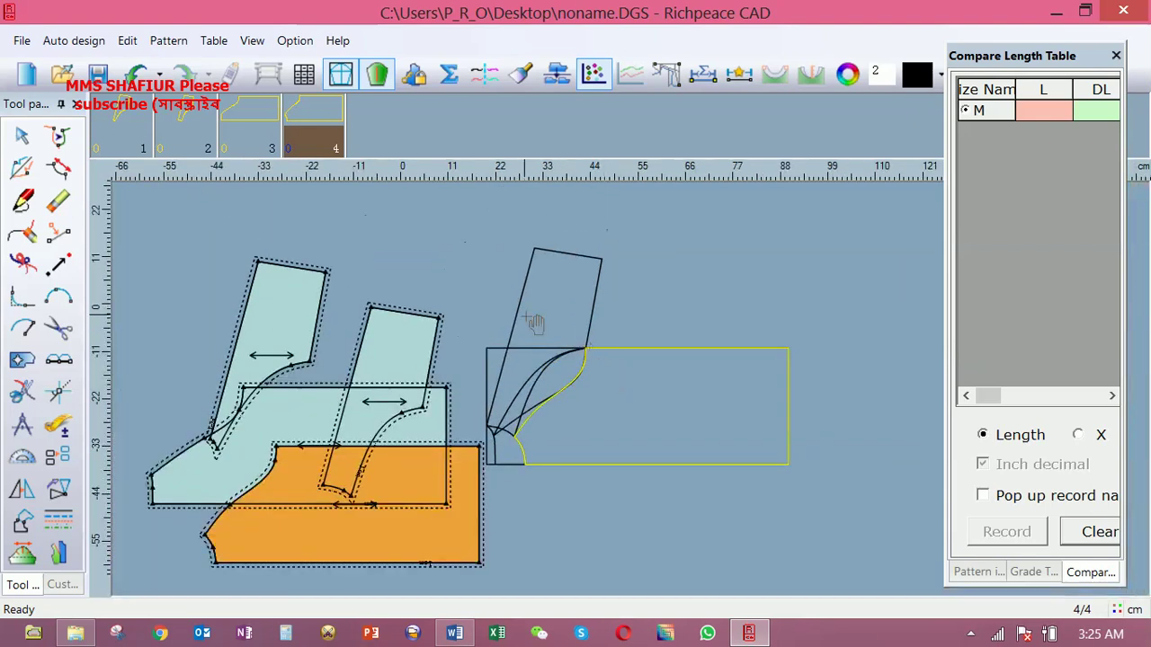
left_click(57, 199)
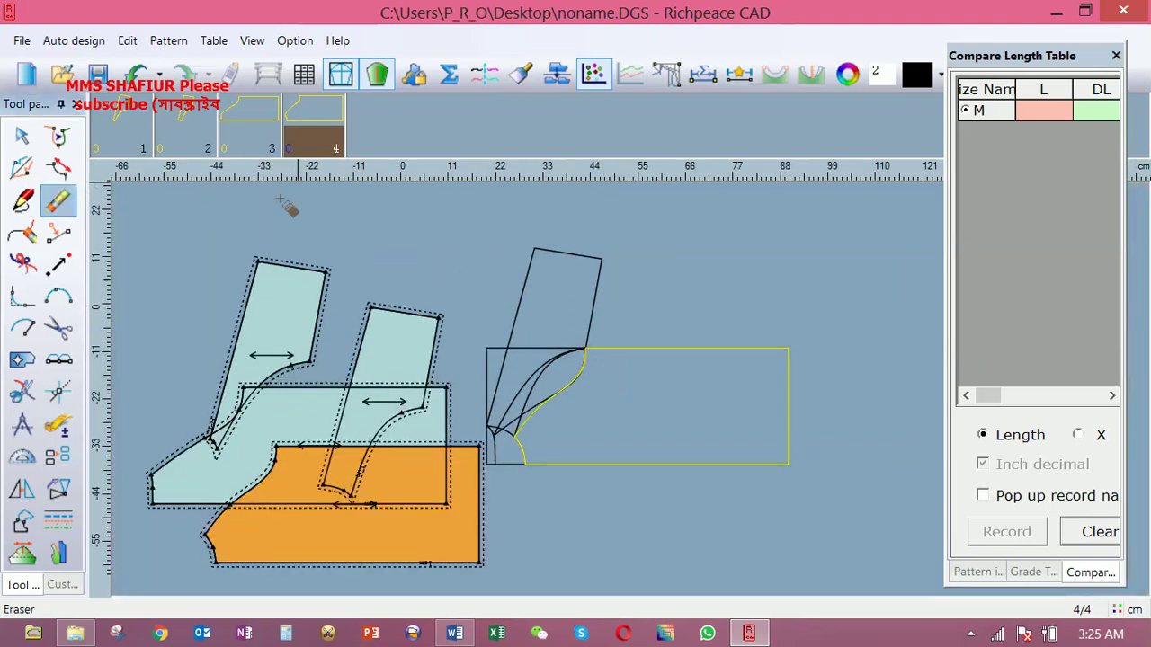
left_click_drag(440, 204, 687, 410)
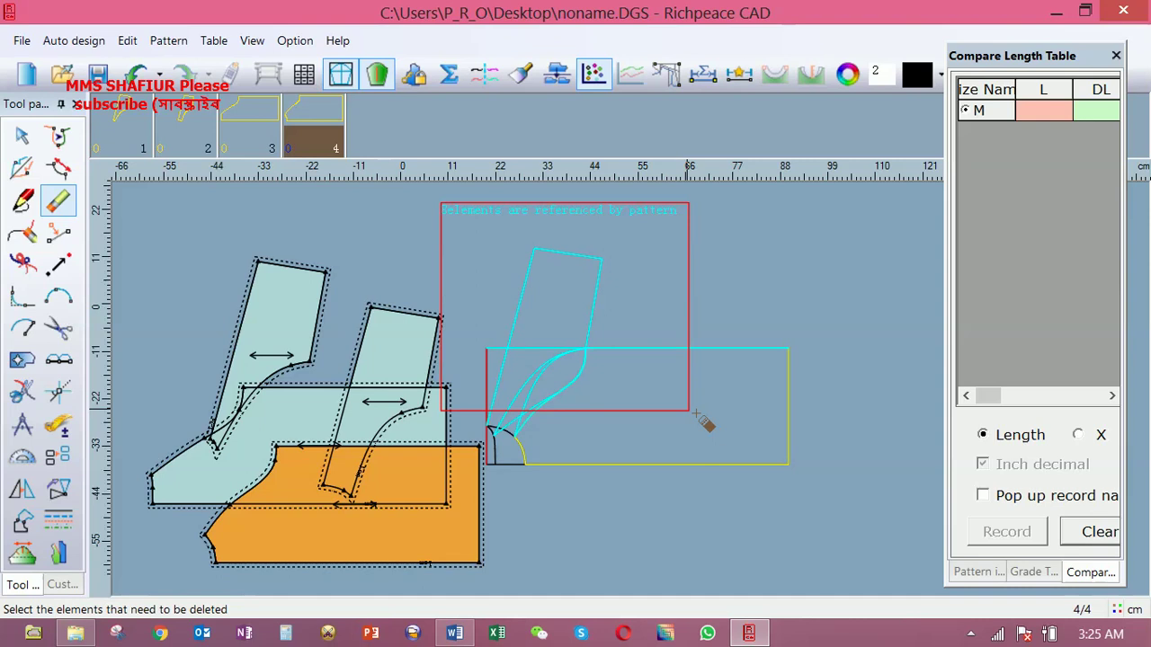
left_click_drag(688, 411, 699, 350)
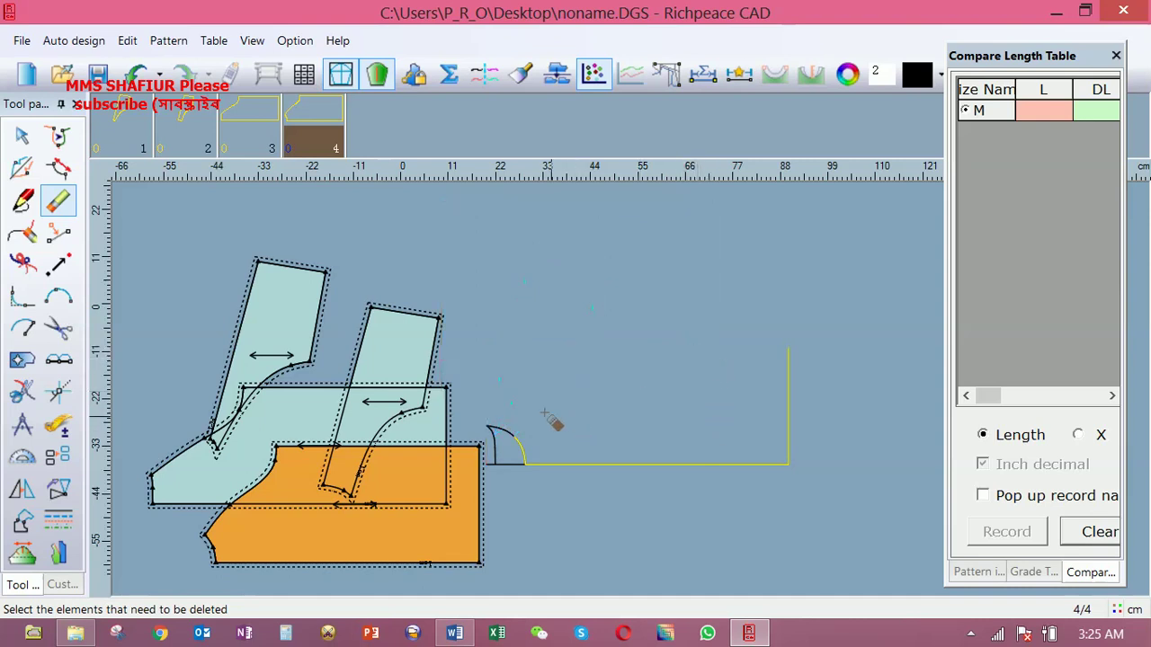
left_click_drag(490, 393, 816, 469)
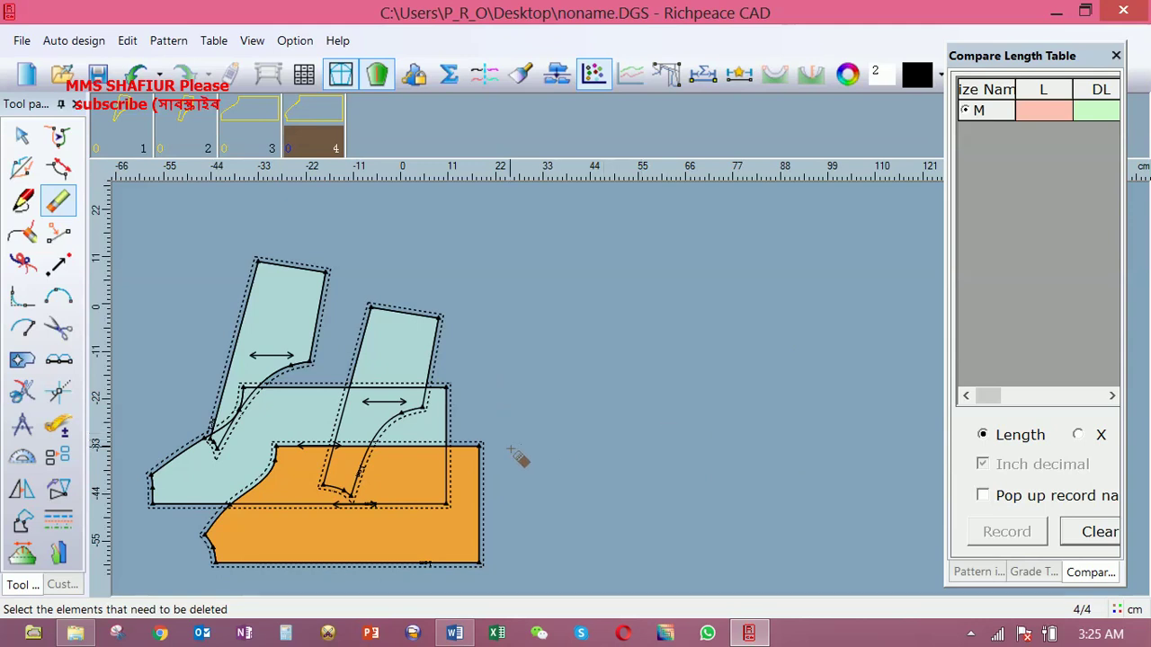
right_click(547, 287)
left_click(561, 338)
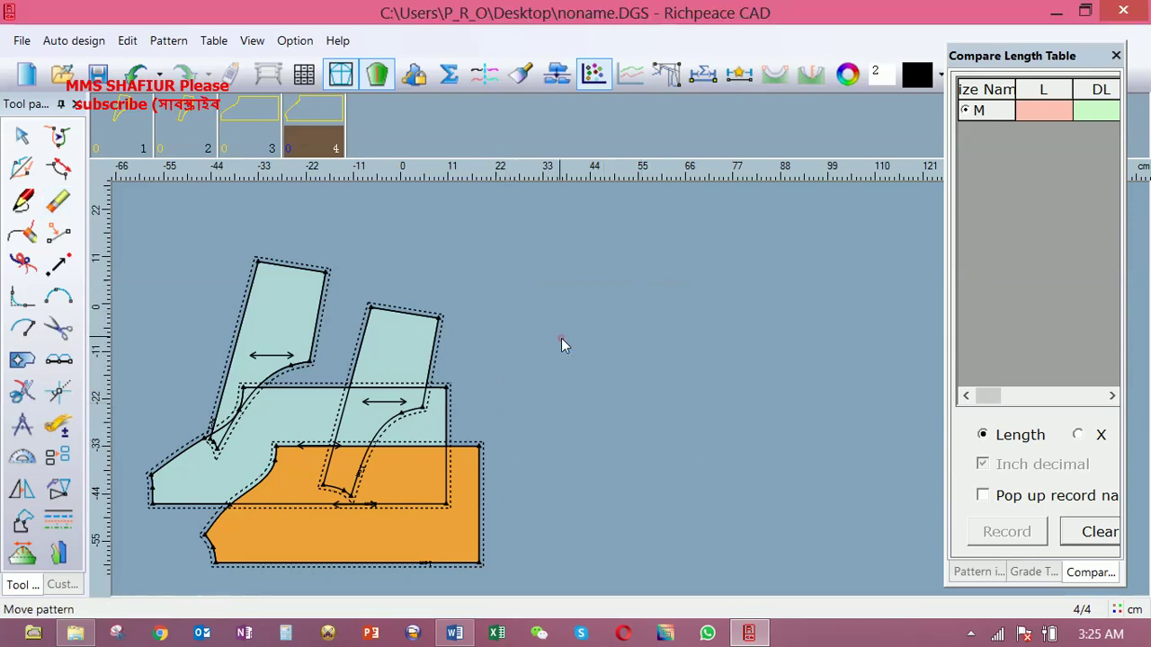
Move both narrow pieces out to the right, side by side
left_click_drag(410, 342, 687, 292)
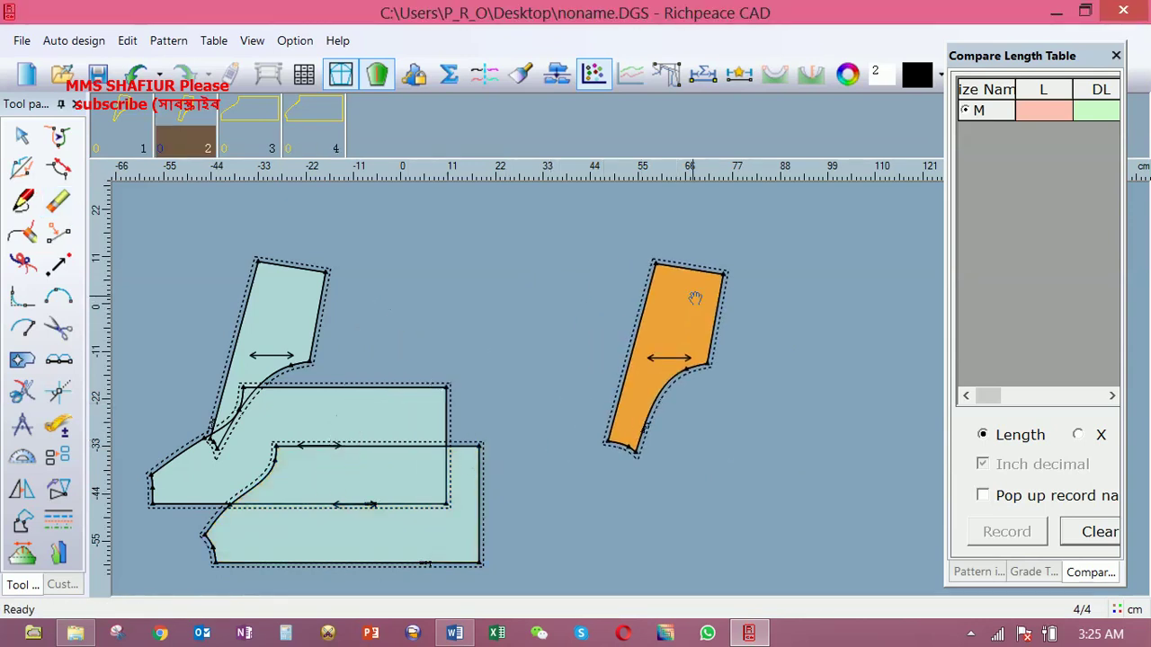
left_click_drag(289, 317, 582, 256)
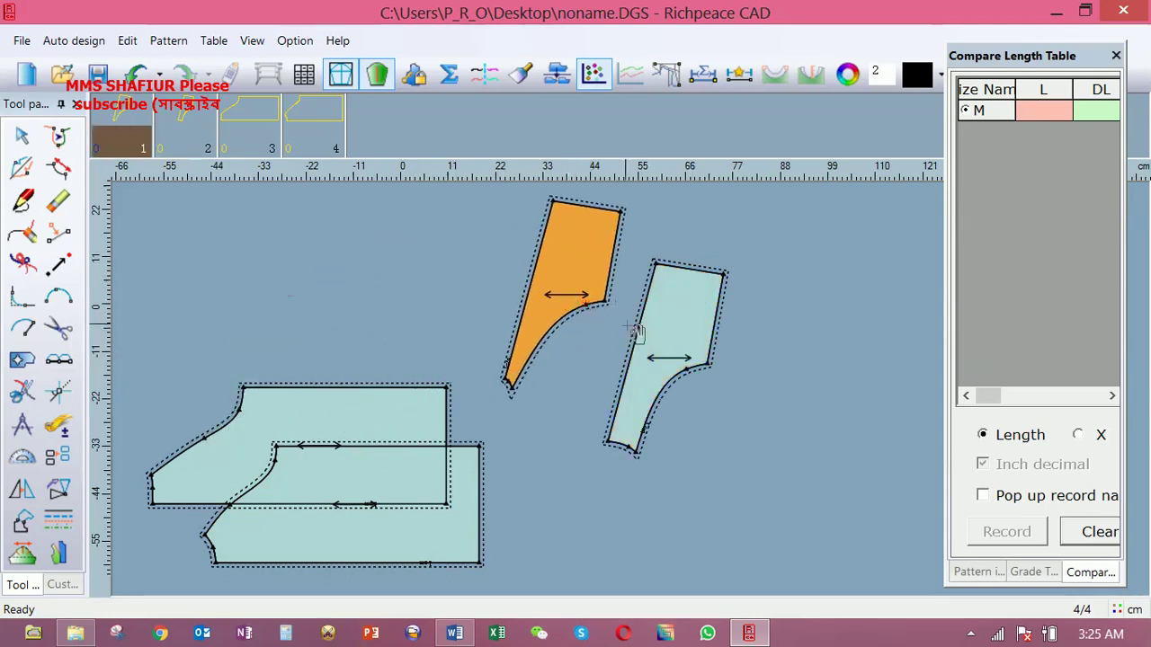
right_click(760, 405)
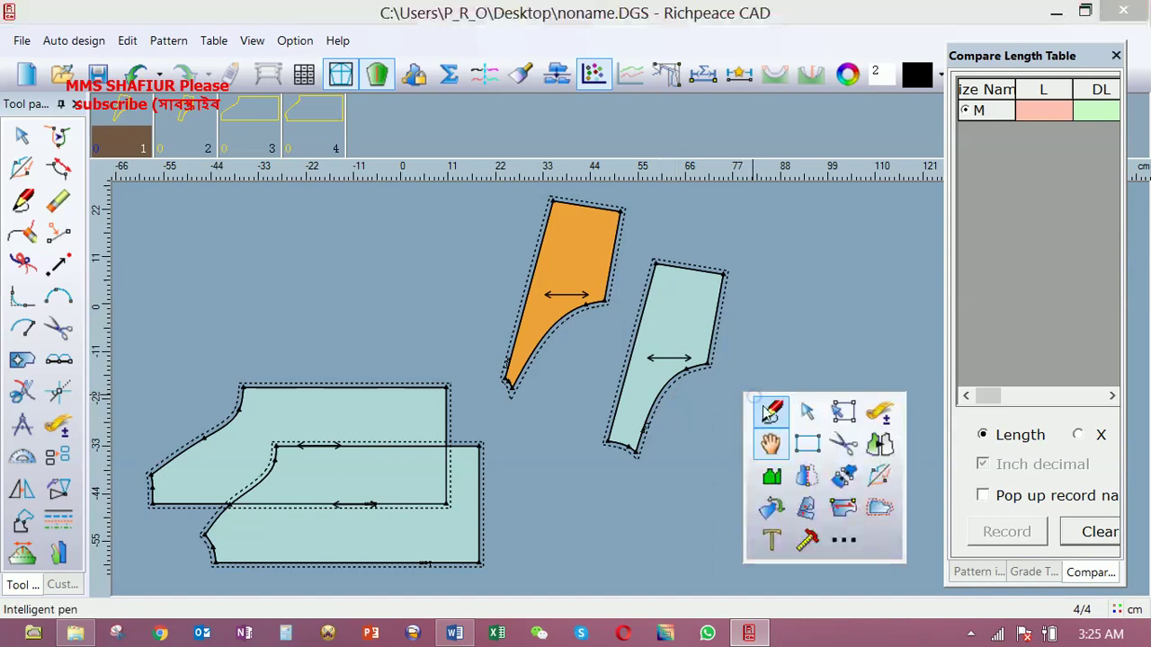
Rotate the right-hand narrow piece so it lies horizontally
left_click(771, 503)
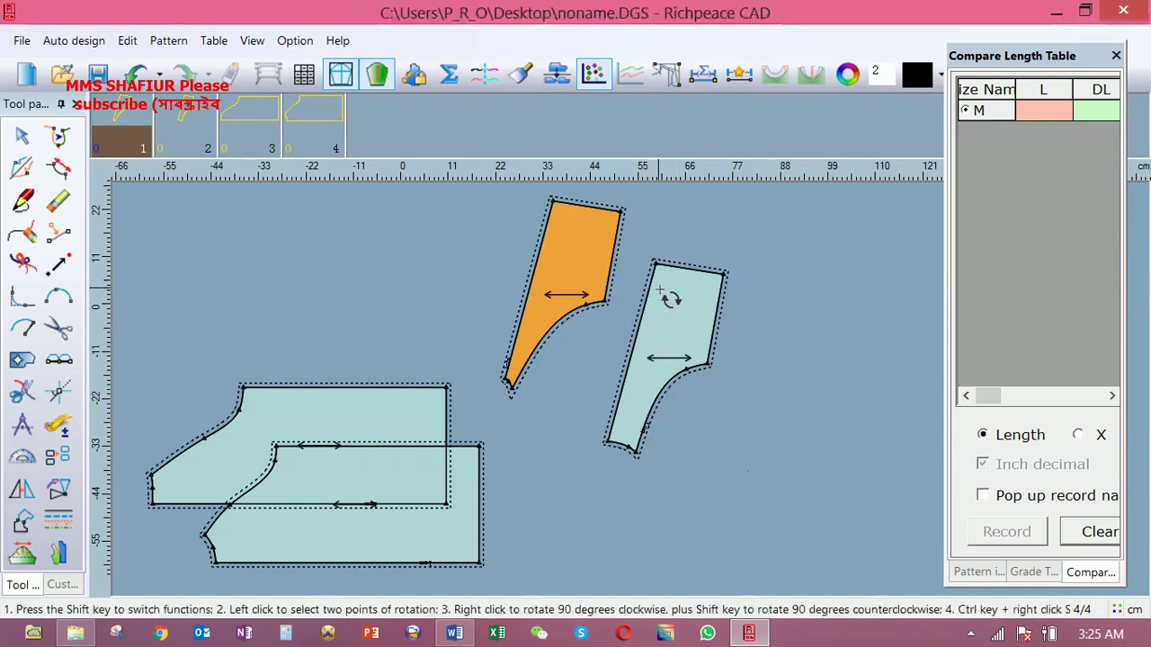
left_click(658, 291)
left_click(634, 395)
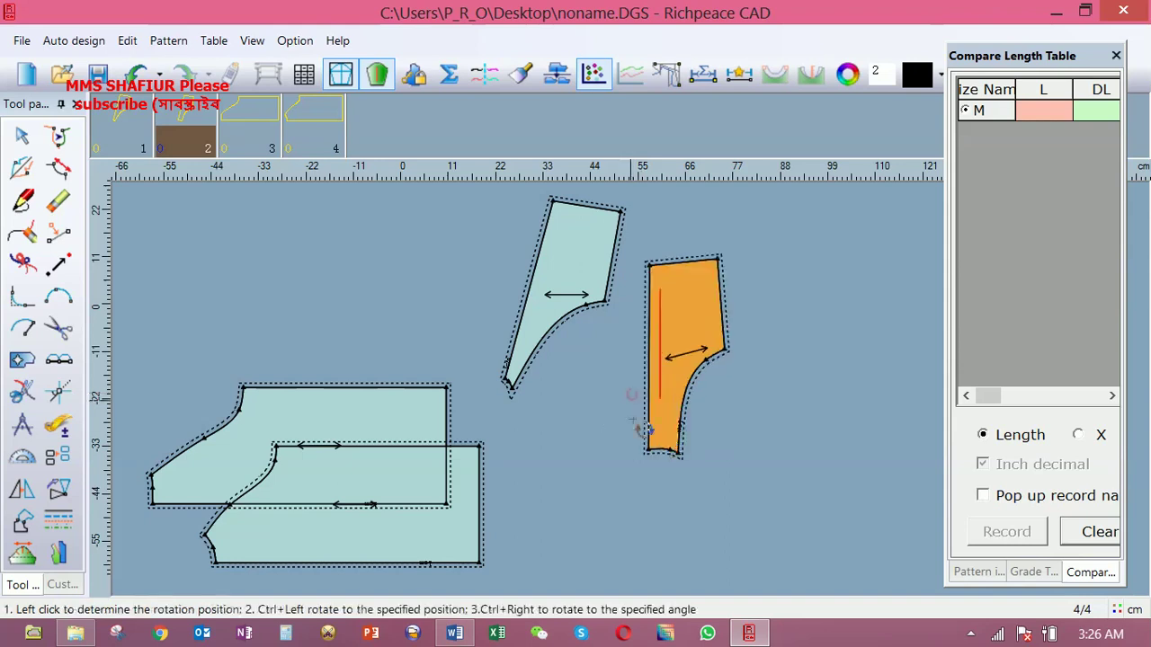
left_click(866, 423)
left_click(869, 389)
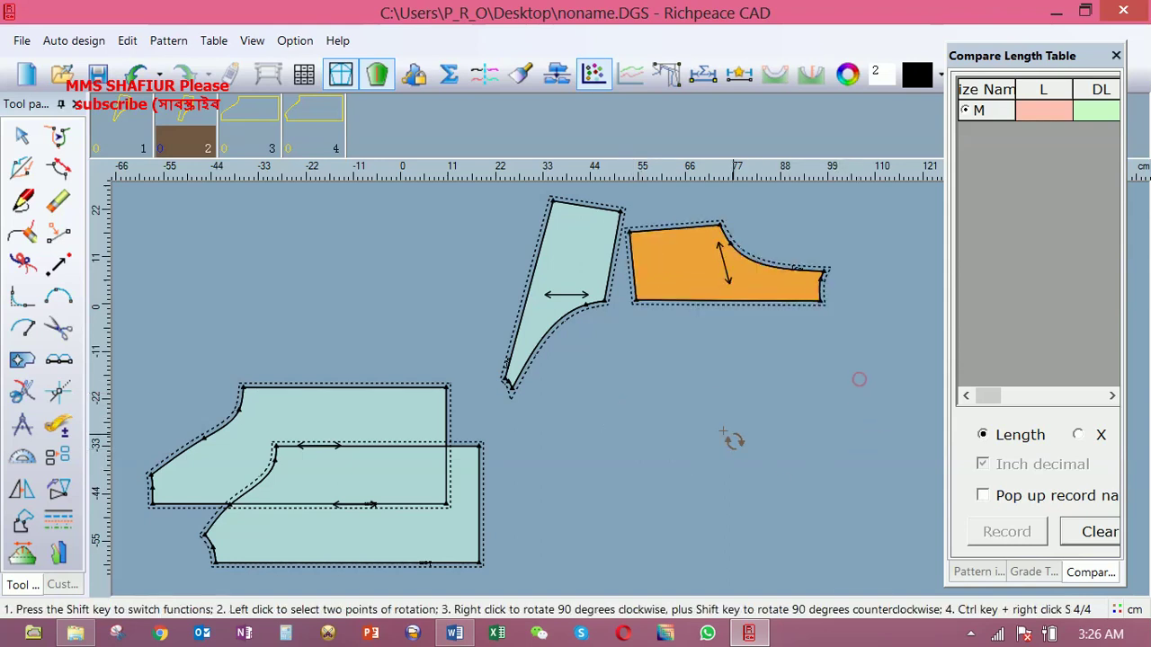
Rotate the left-hand narrow piece horizontally, just above the other one
left_click(566, 222)
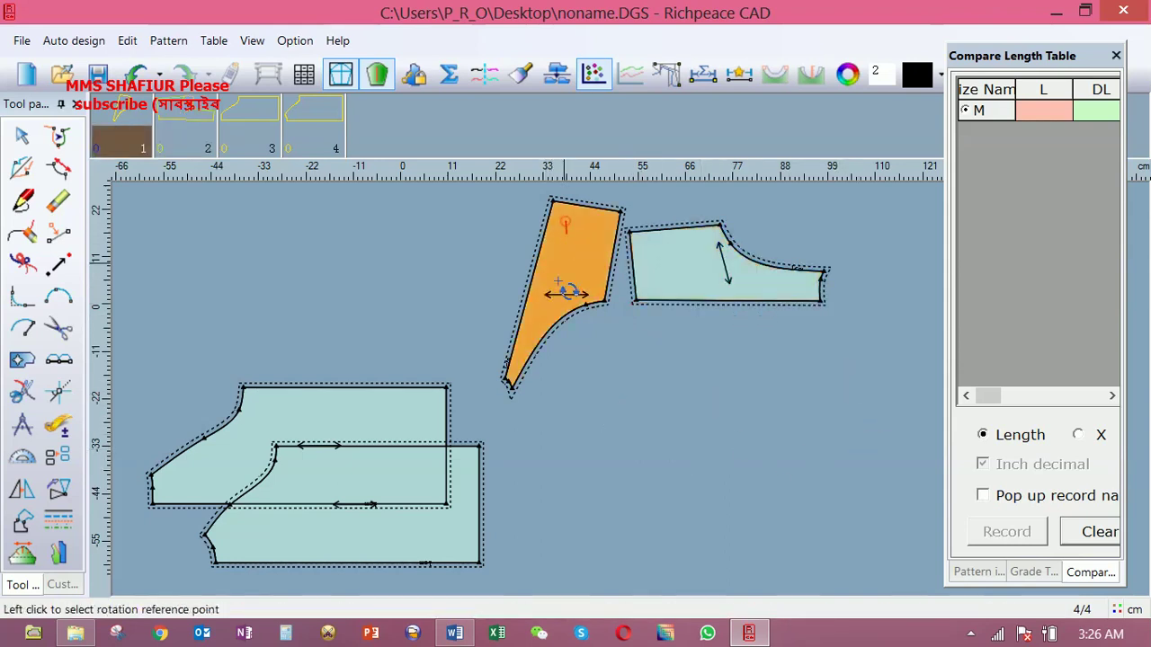
left_click(543, 326)
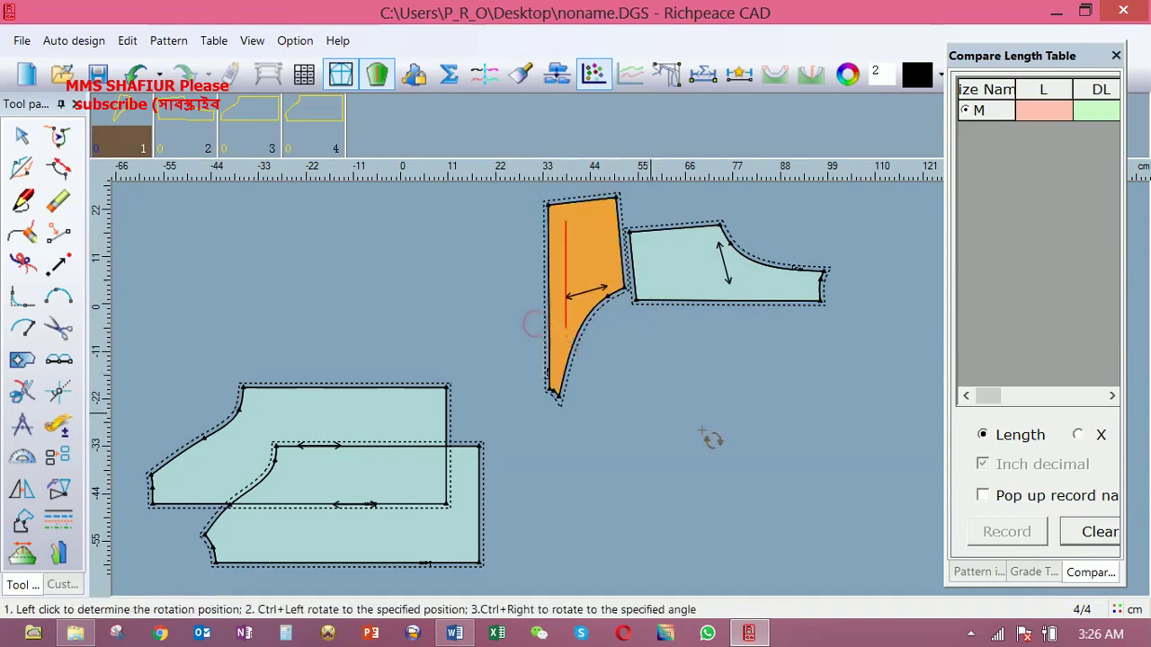
left_click(787, 418)
left_click(782, 411)
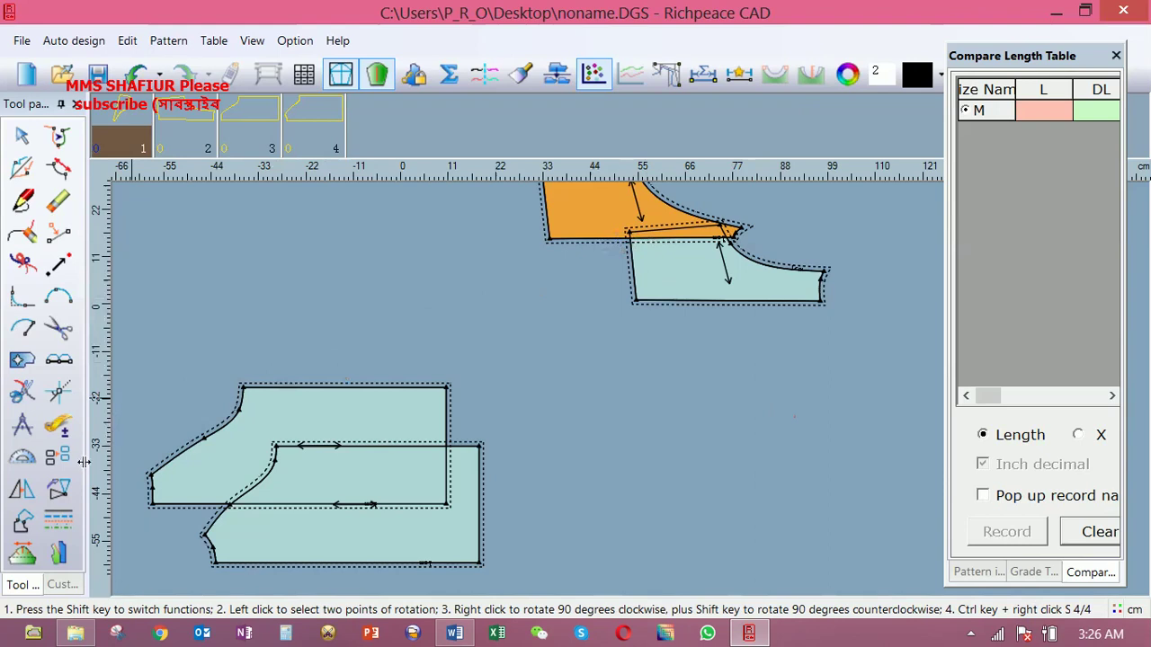
right_click(356, 289)
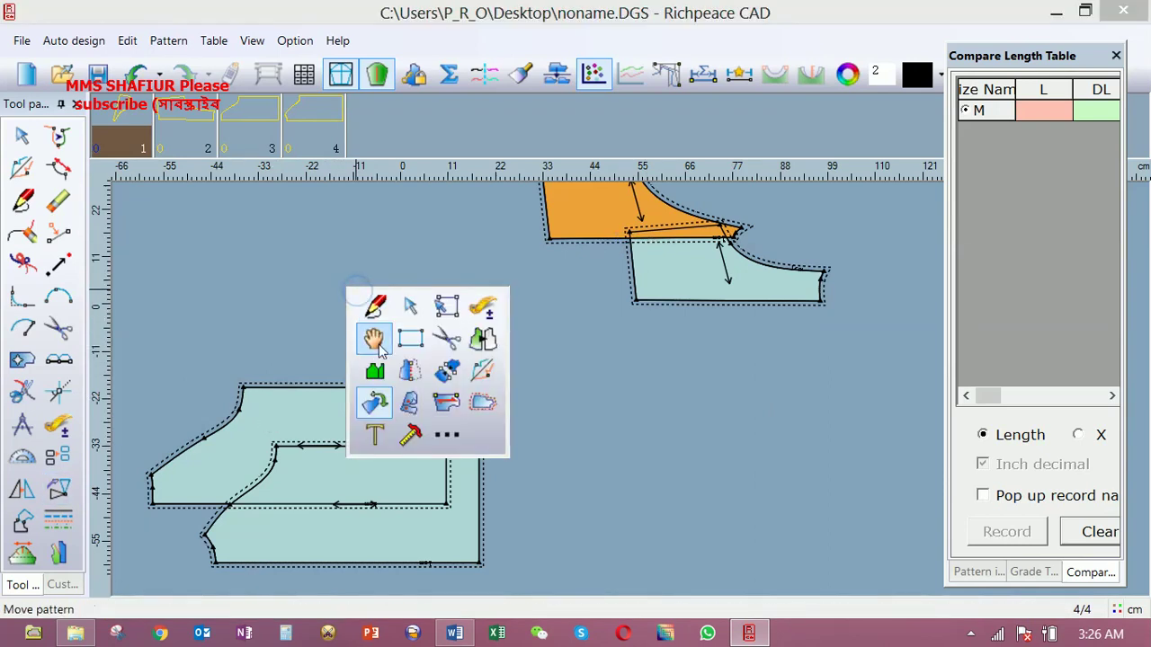
Flip the lower right piece vertically and move it down
left_click(484, 339)
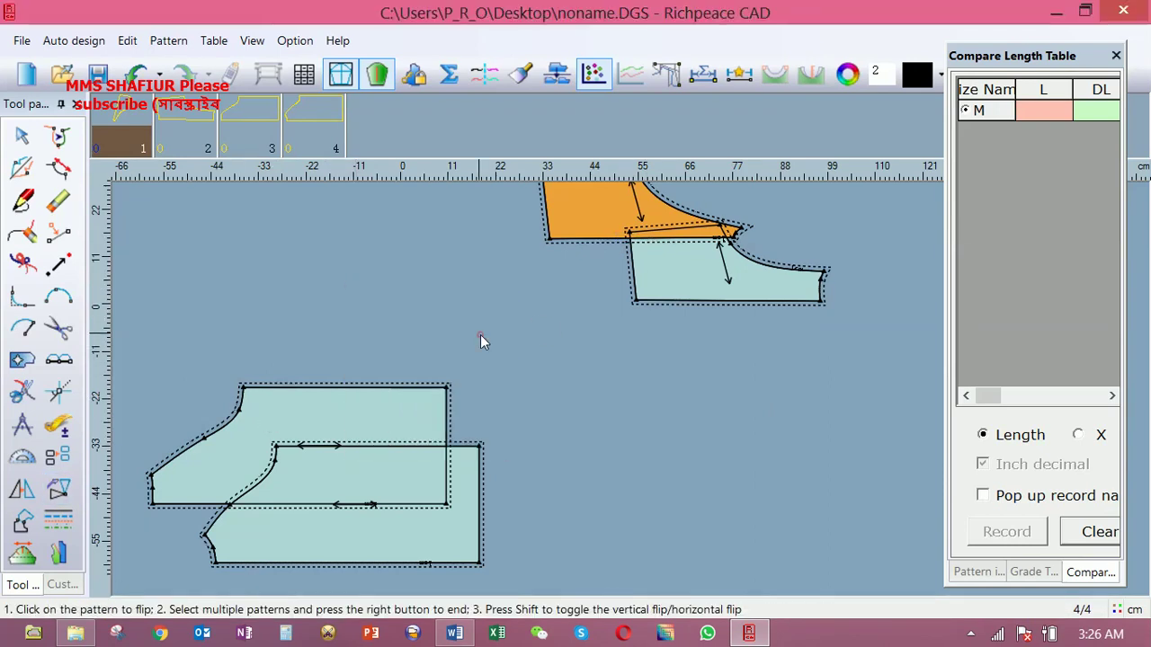
left_click(706, 270)
right_click(823, 306)
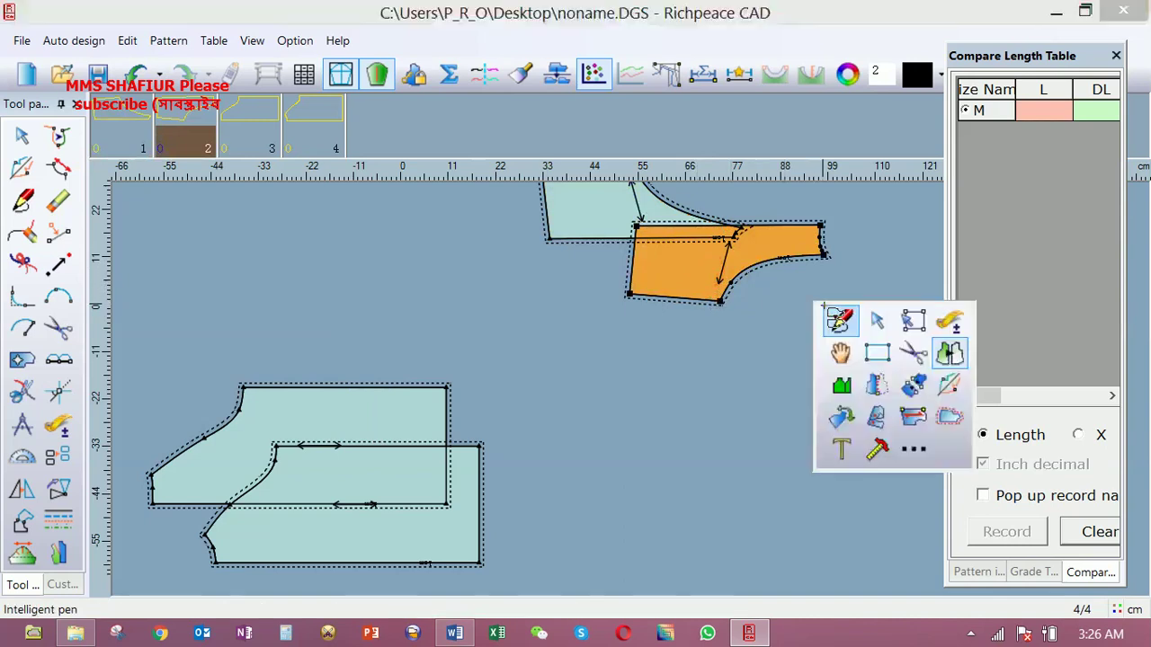
left_click(849, 353)
left_click(683, 270)
right_click(800, 263)
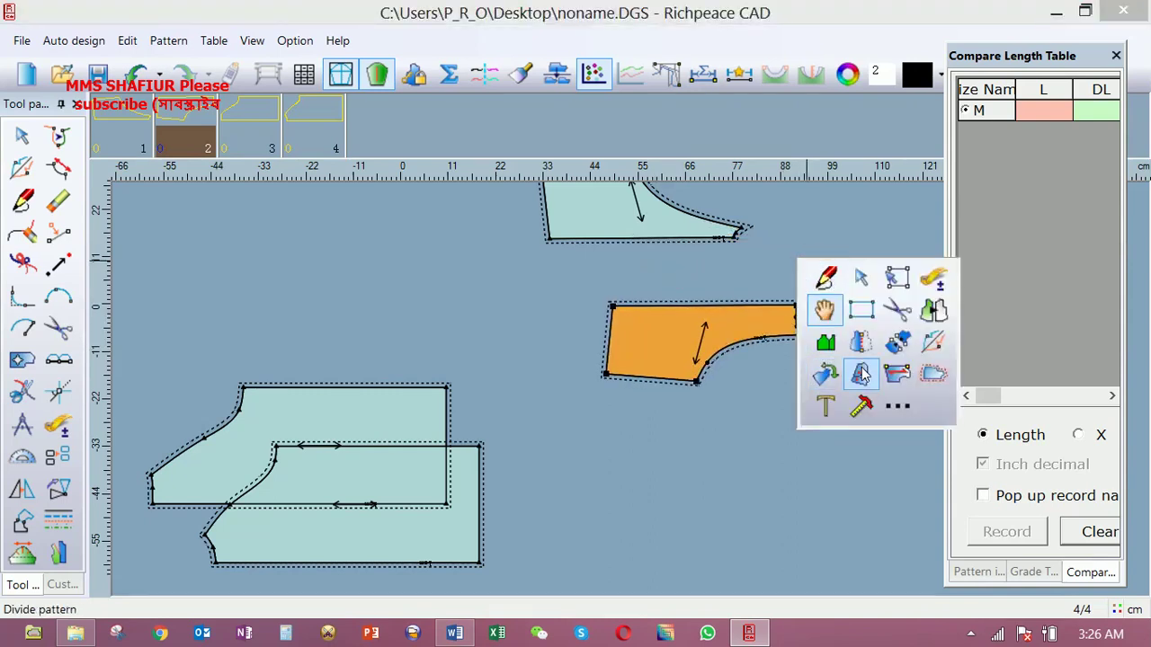
Join the flipped piece's top edge to the upper piece's bottom edge
left_click(898, 341)
left_click(613, 305)
left_click(797, 306)
left_click(550, 239)
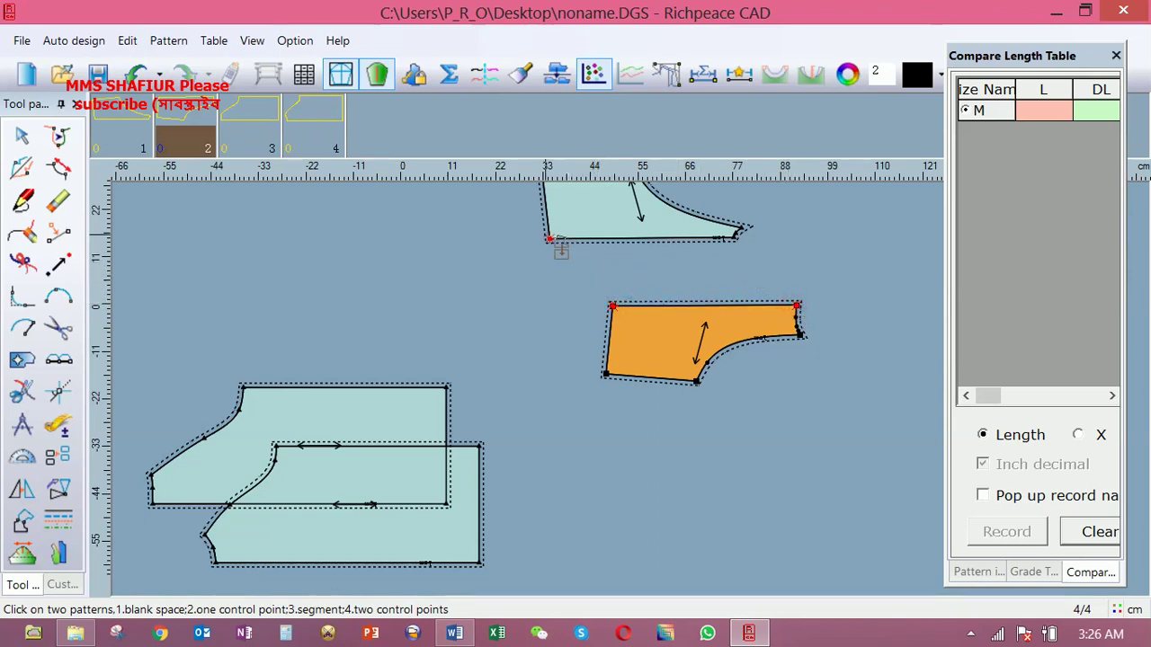
left_click(739, 238)
scroll(719, 254, "up", 2)
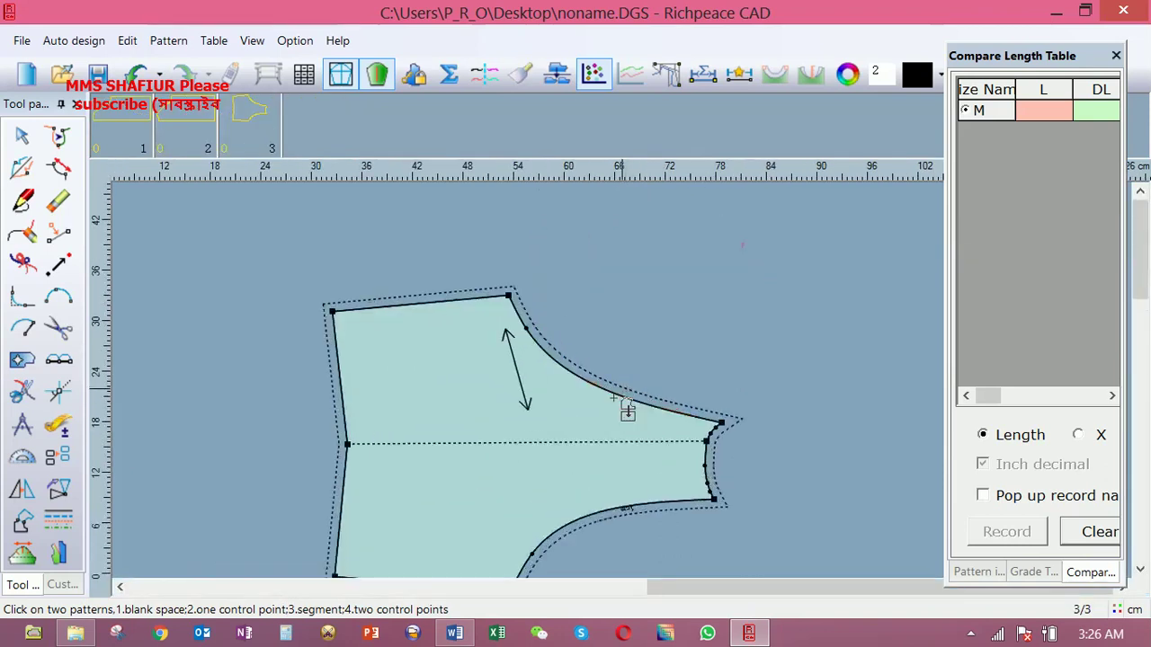
scroll(544, 444, "down", 2)
scroll(563, 398, "down", 1)
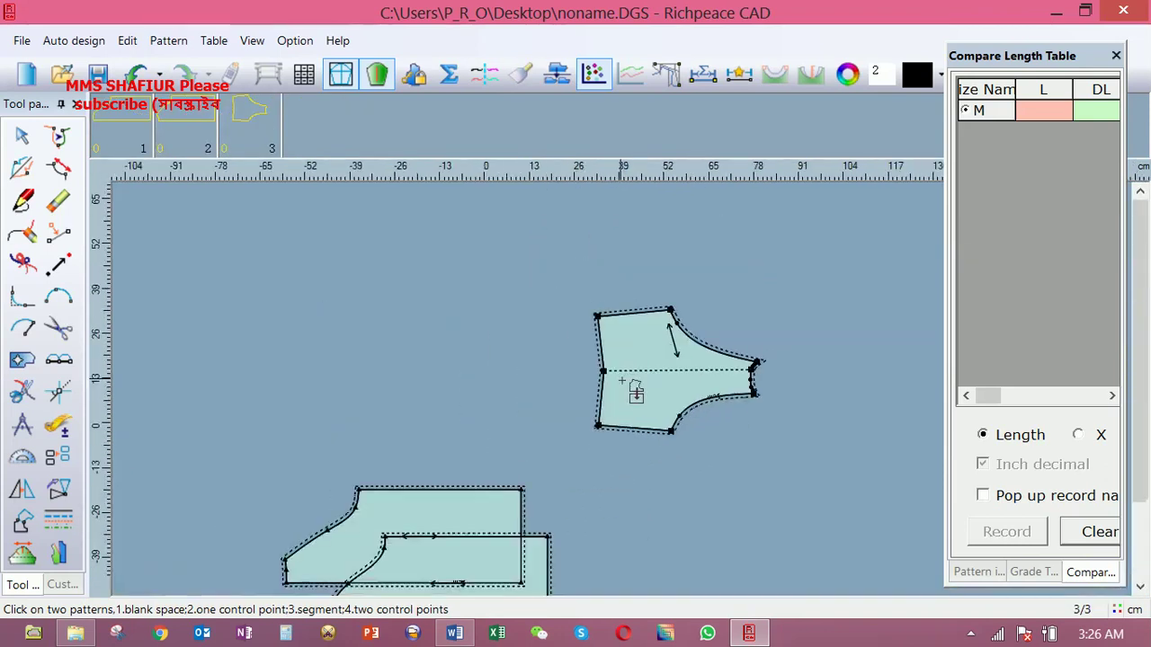
right_click(574, 322)
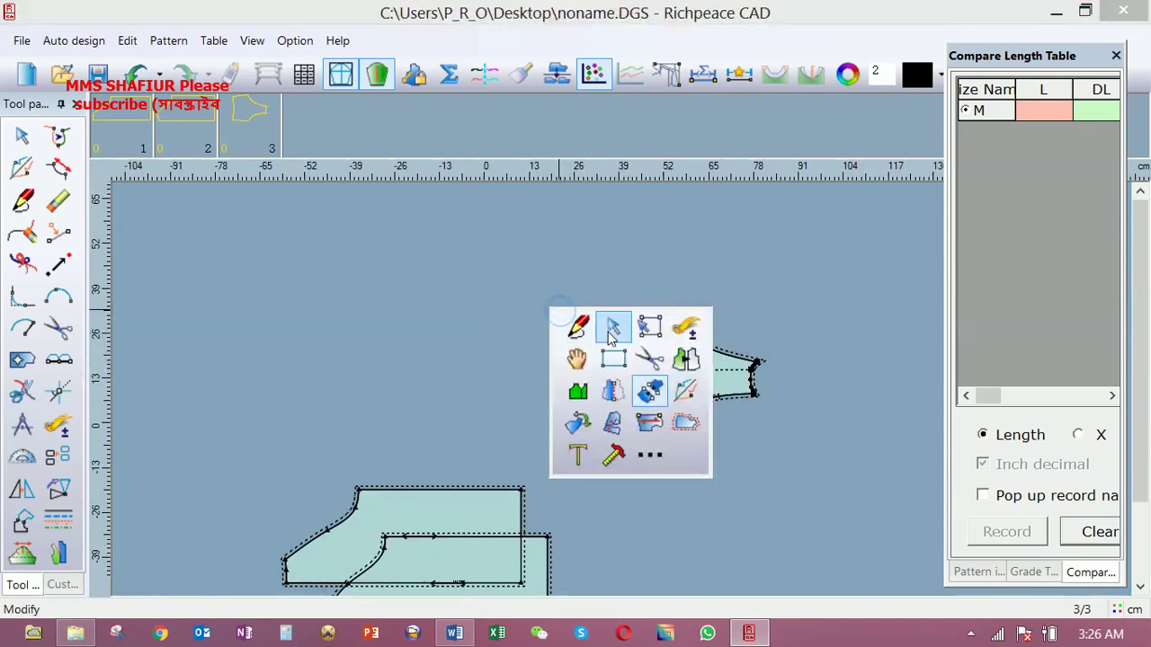
left_click(612, 328)
scroll(606, 385, "up", 1)
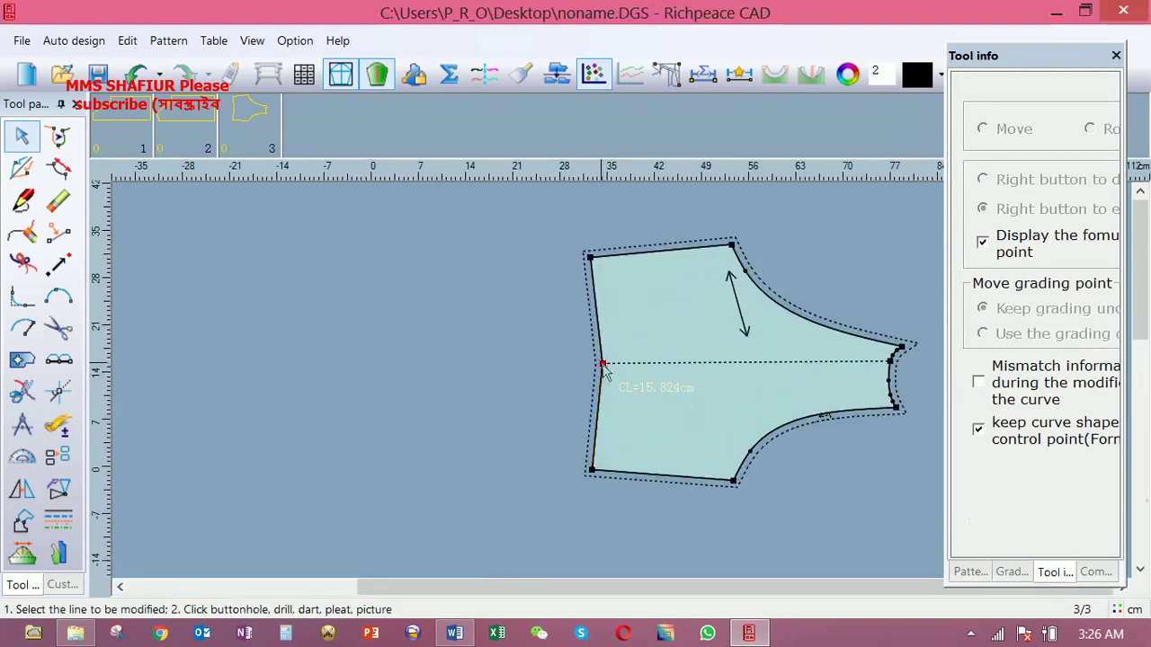
scroll(604, 366, "up", 1)
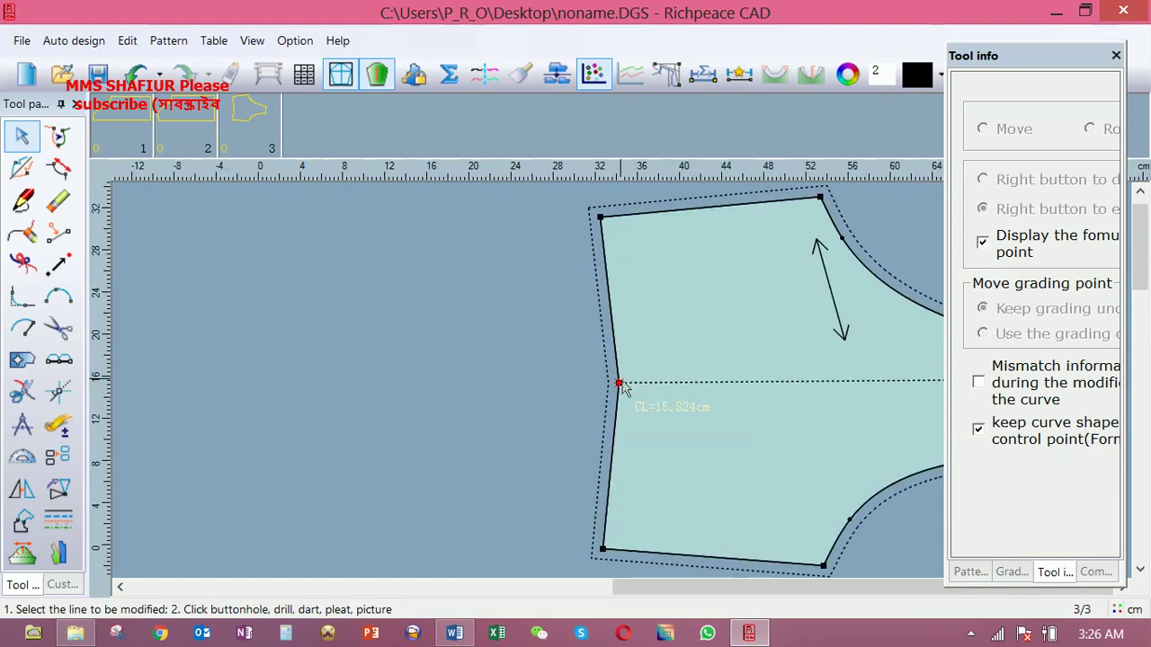
left_click(620, 384)
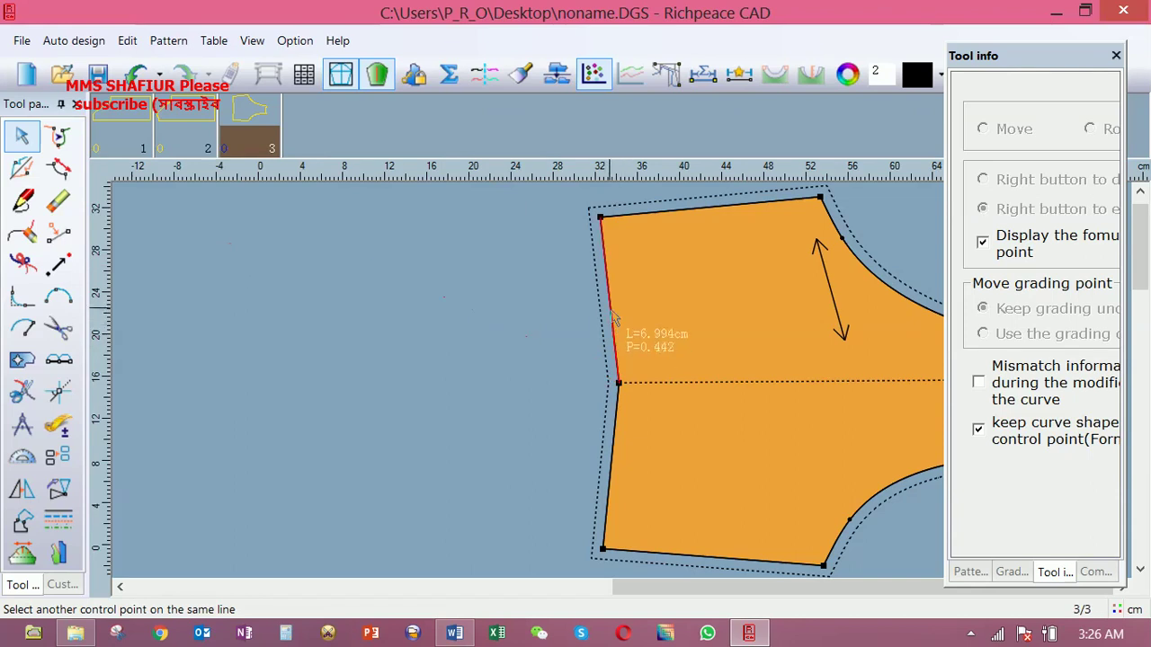
left_click(600, 221)
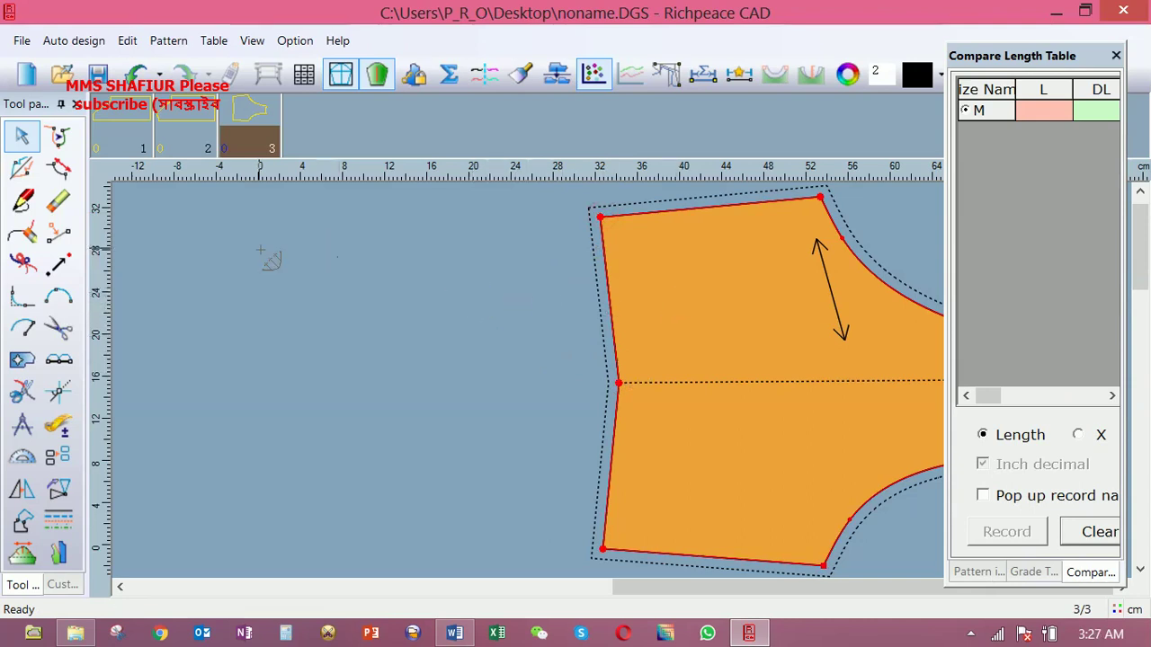
left_click(744, 289)
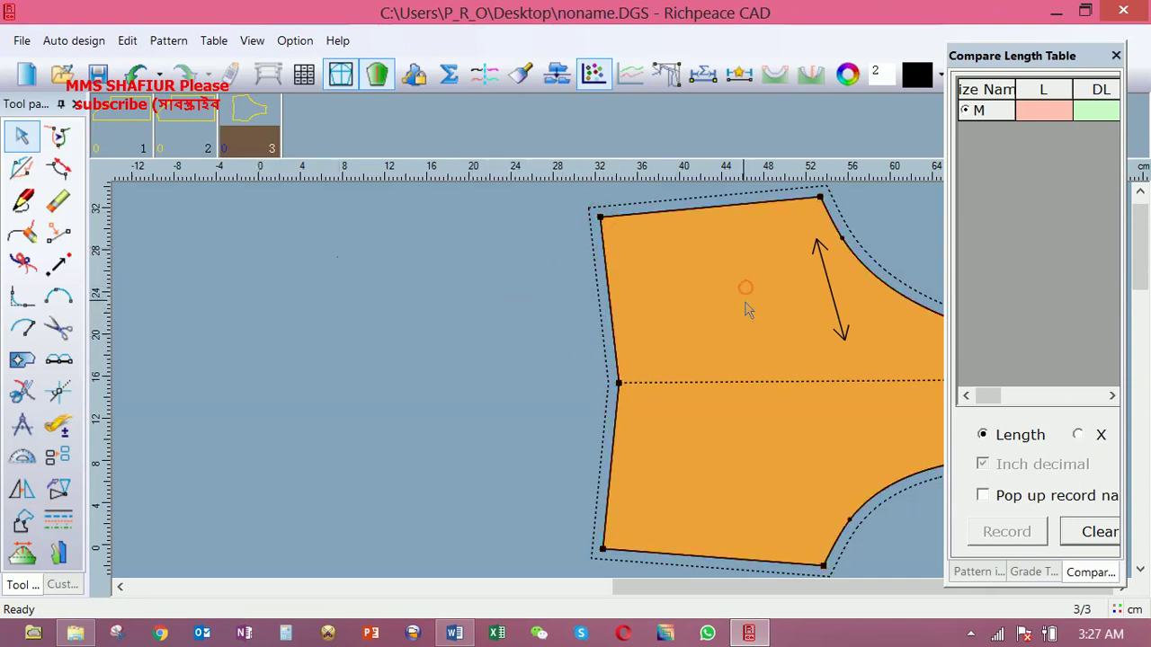
right_click(416, 306)
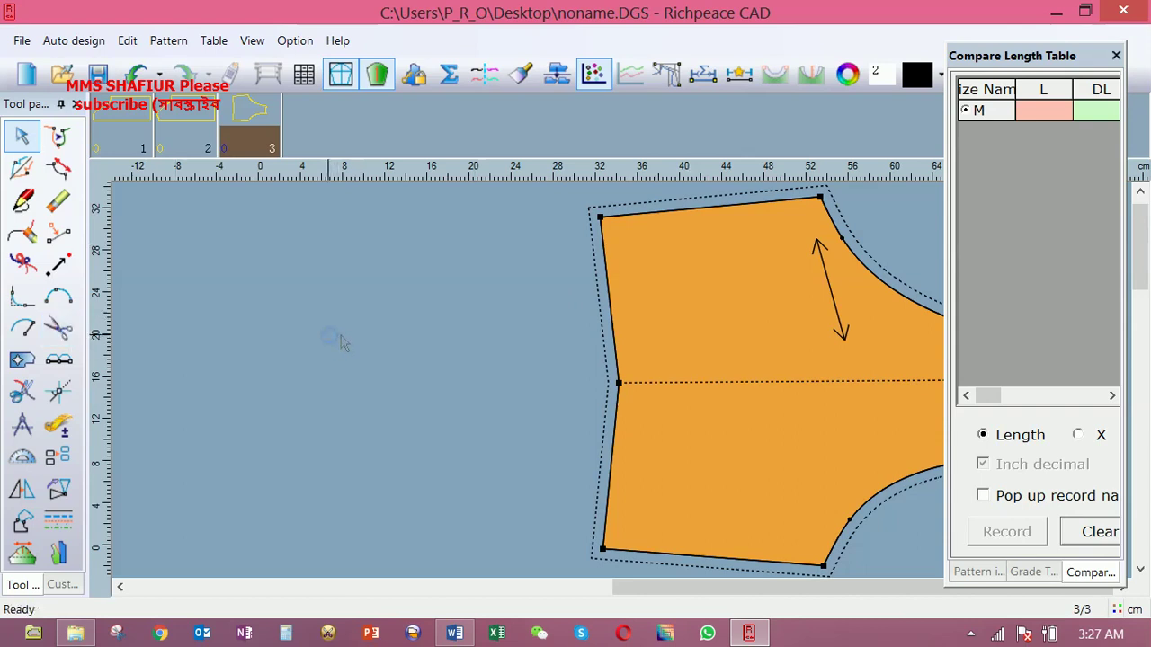
scroll(689, 336, "down", 2)
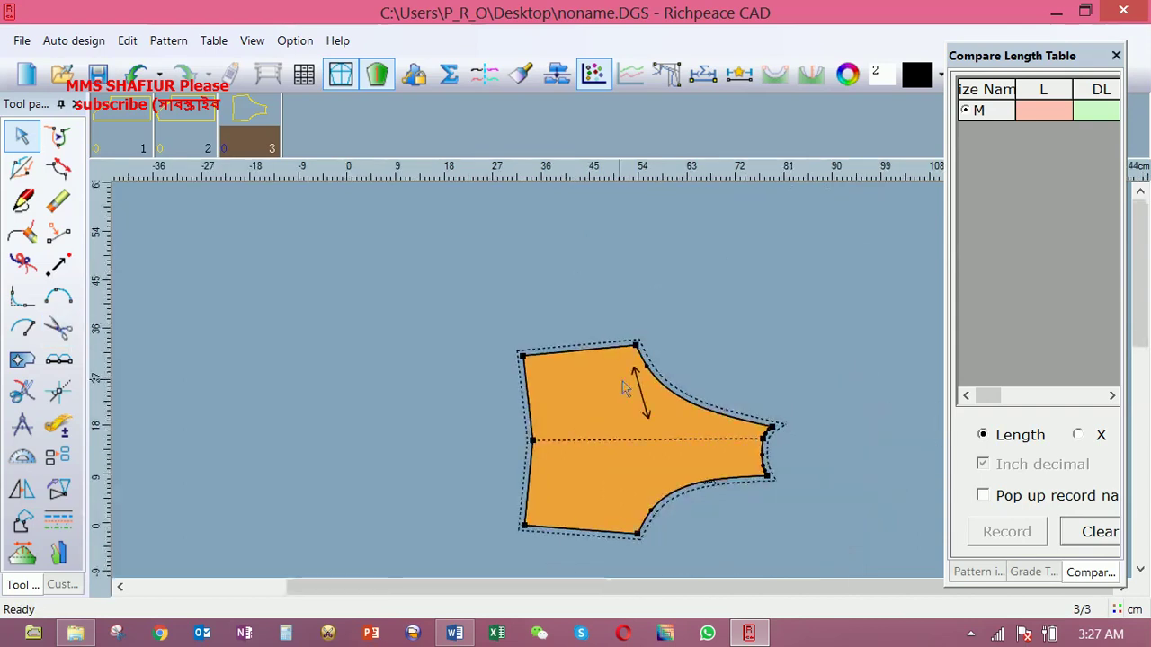
scroll(635, 378, "down", 1)
left_click(427, 518)
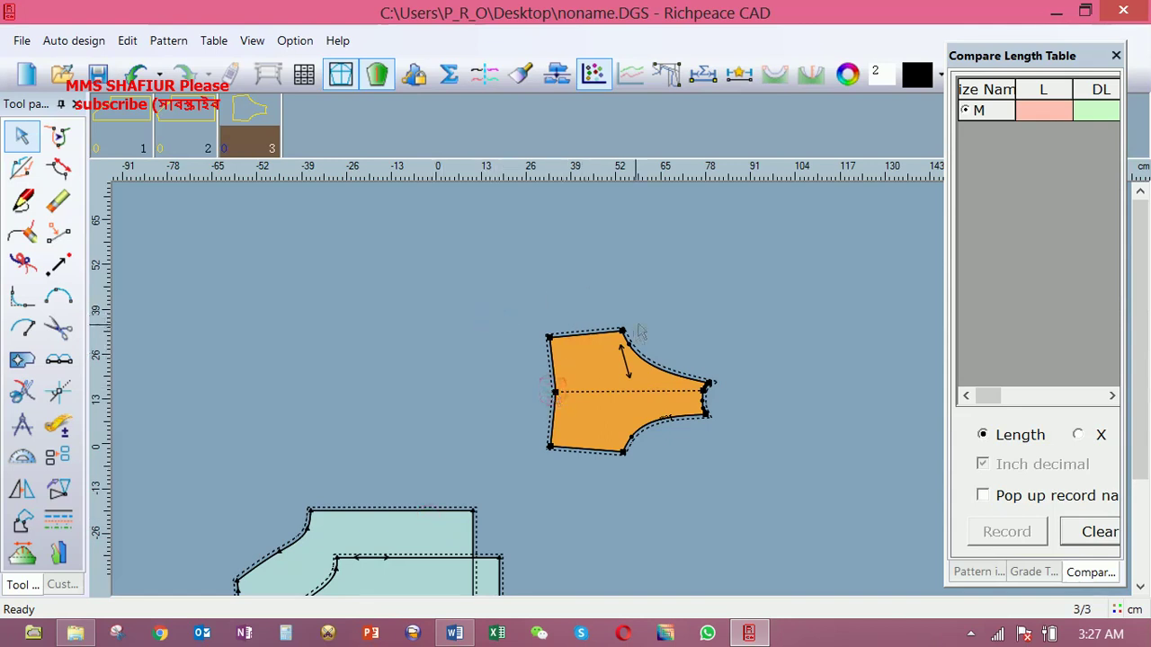
scroll(640, 332, "up", 1)
left_click(59, 201)
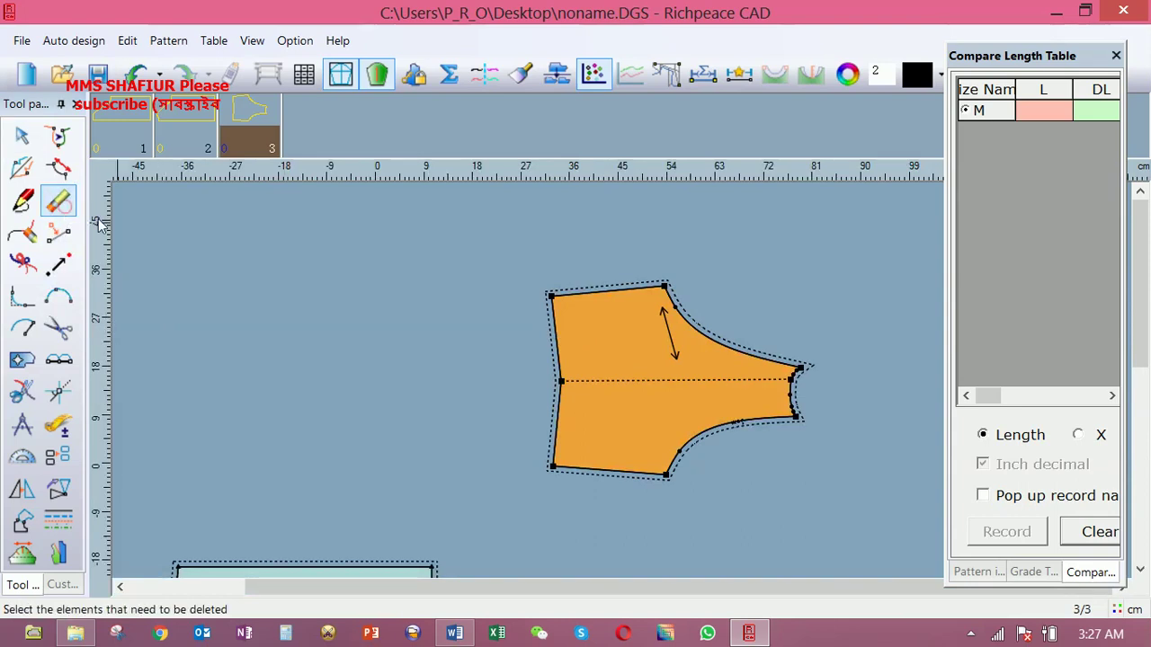
Set a horizontal grain line across the joined piece
right_click(303, 255)
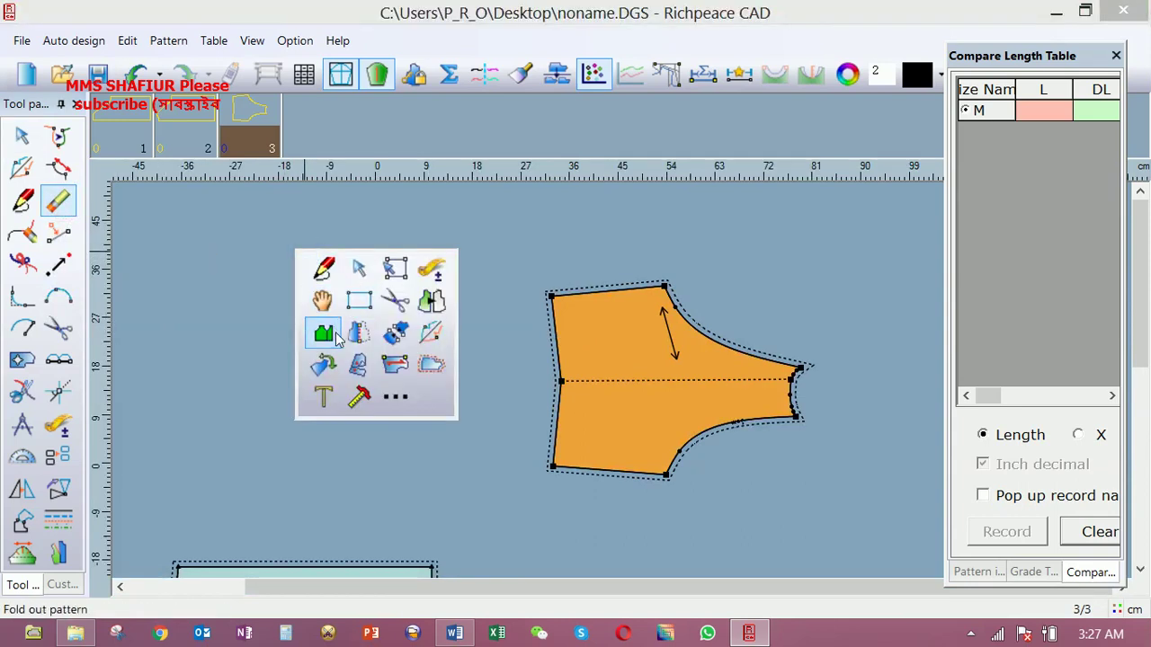
left_click(396, 366)
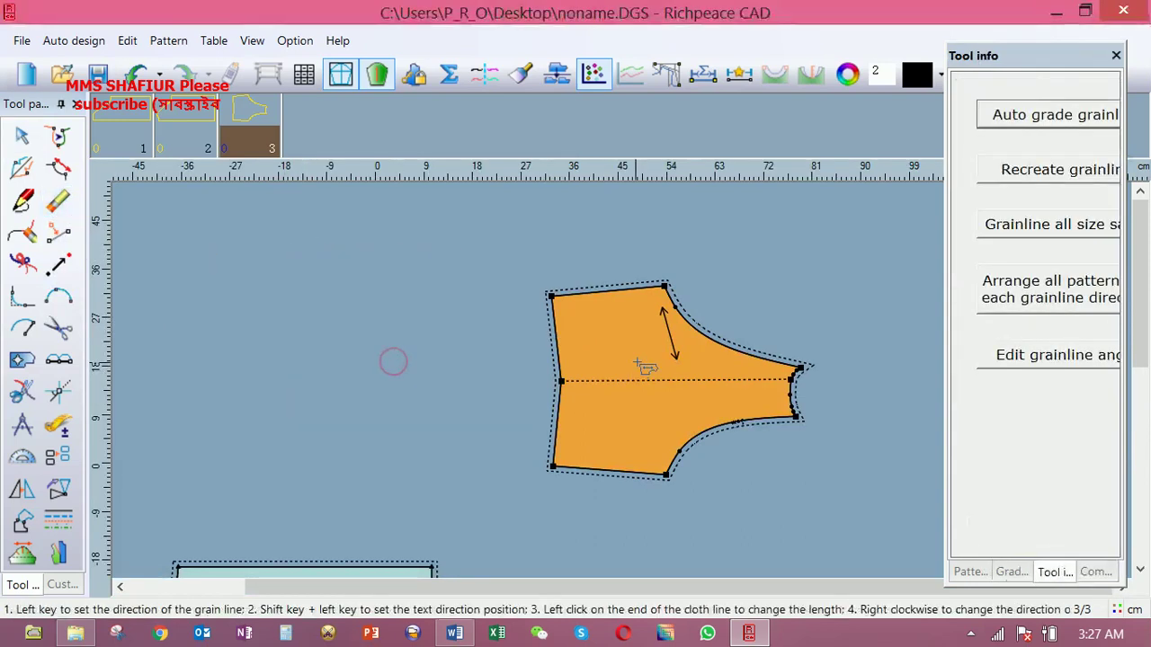
left_click(588, 368)
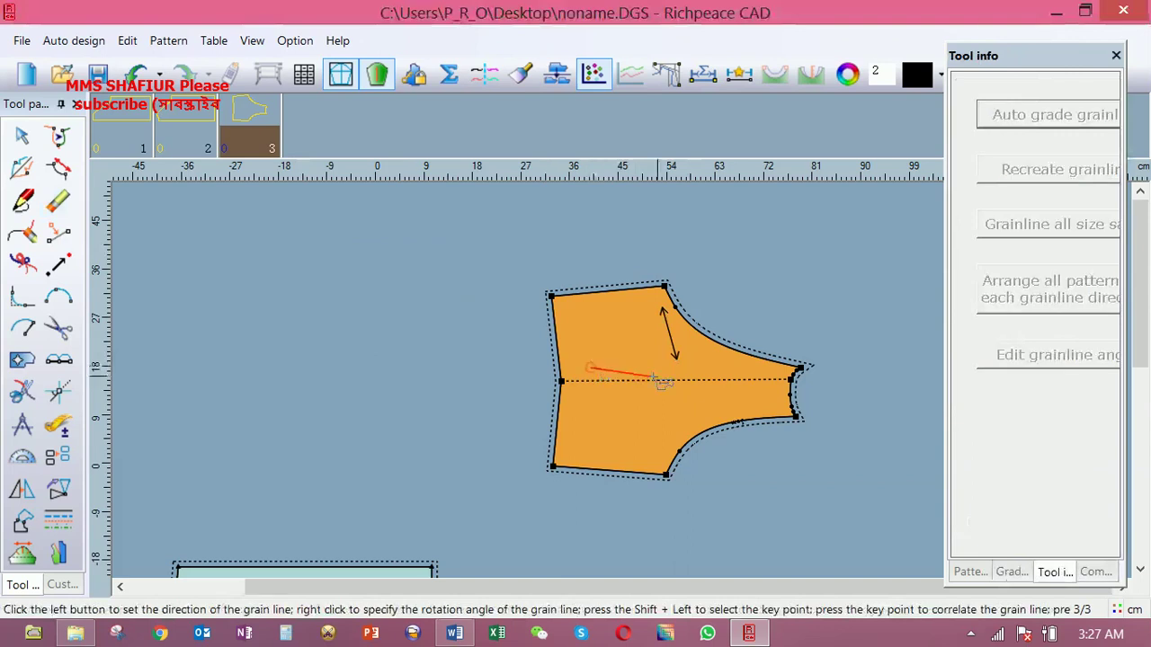
left_click(722, 367)
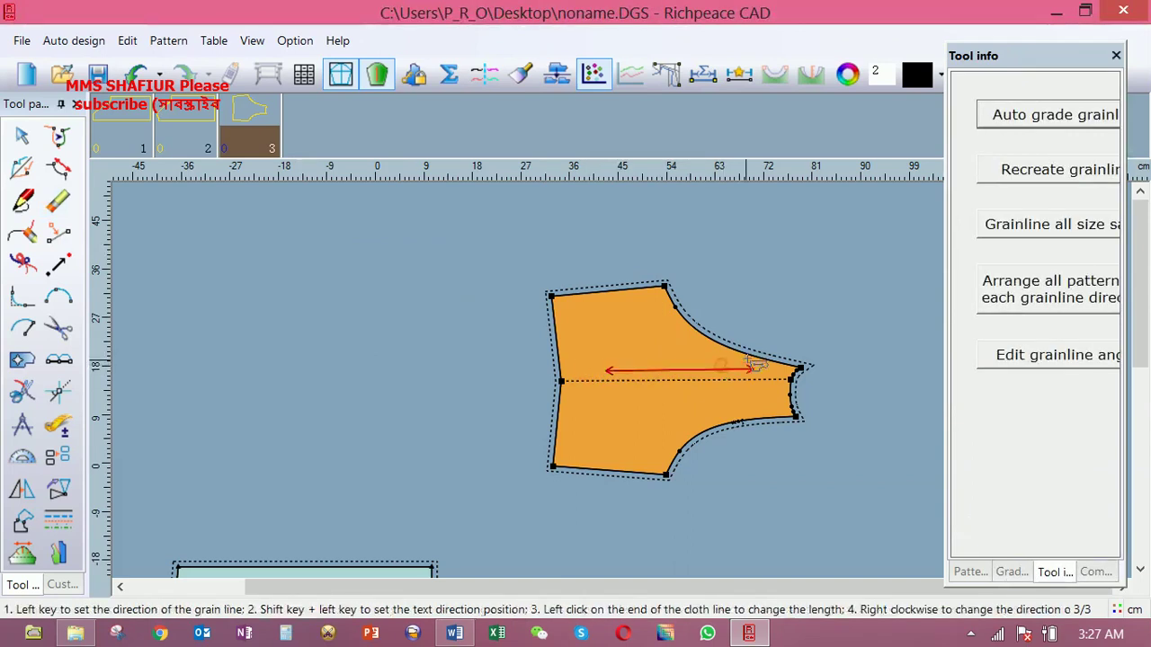
Offset the left-edge point of piece 3 numerically to straighten the edge
right_click(462, 282)
left_click(507, 298)
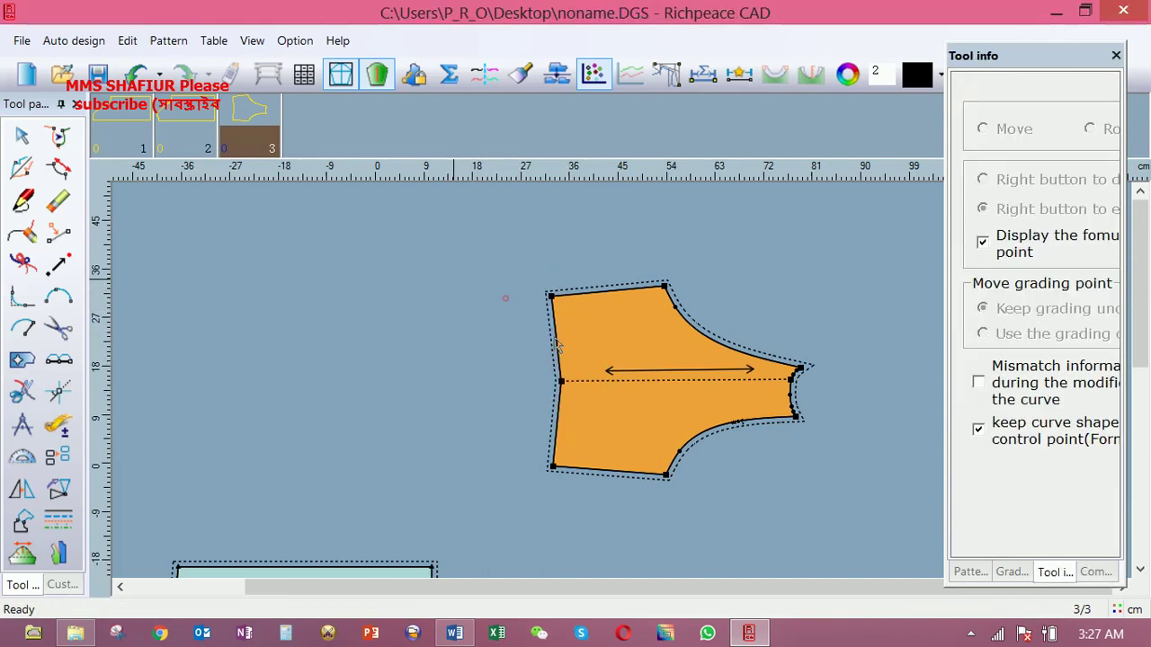
left_click(561, 380)
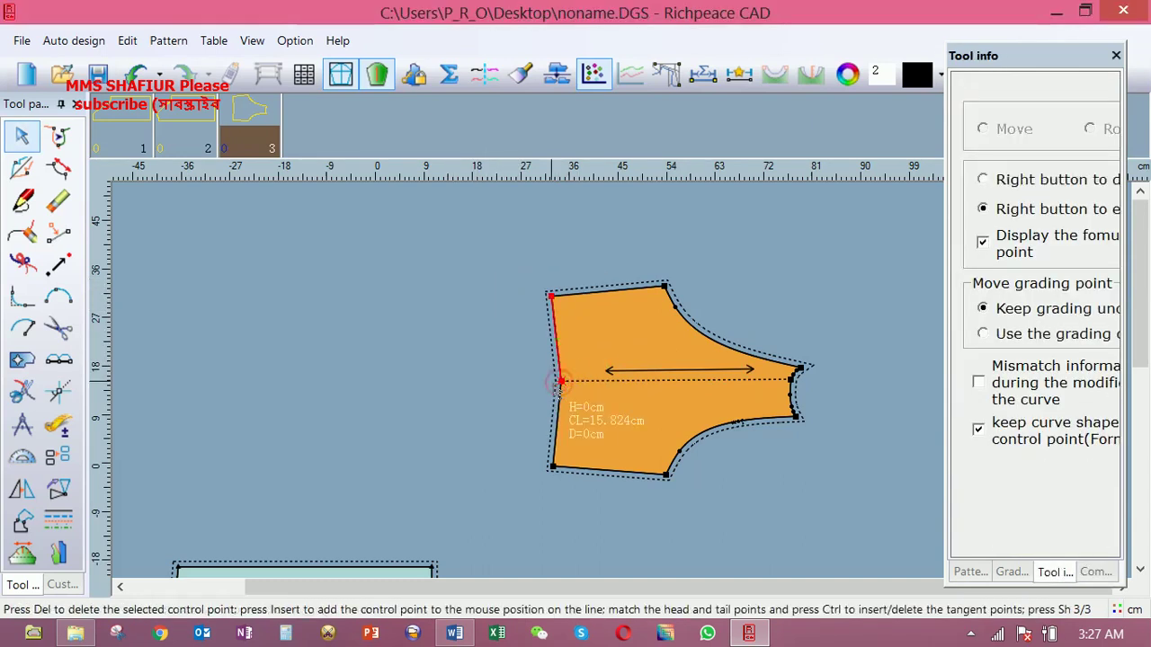
key("Return")
left_click(649, 537)
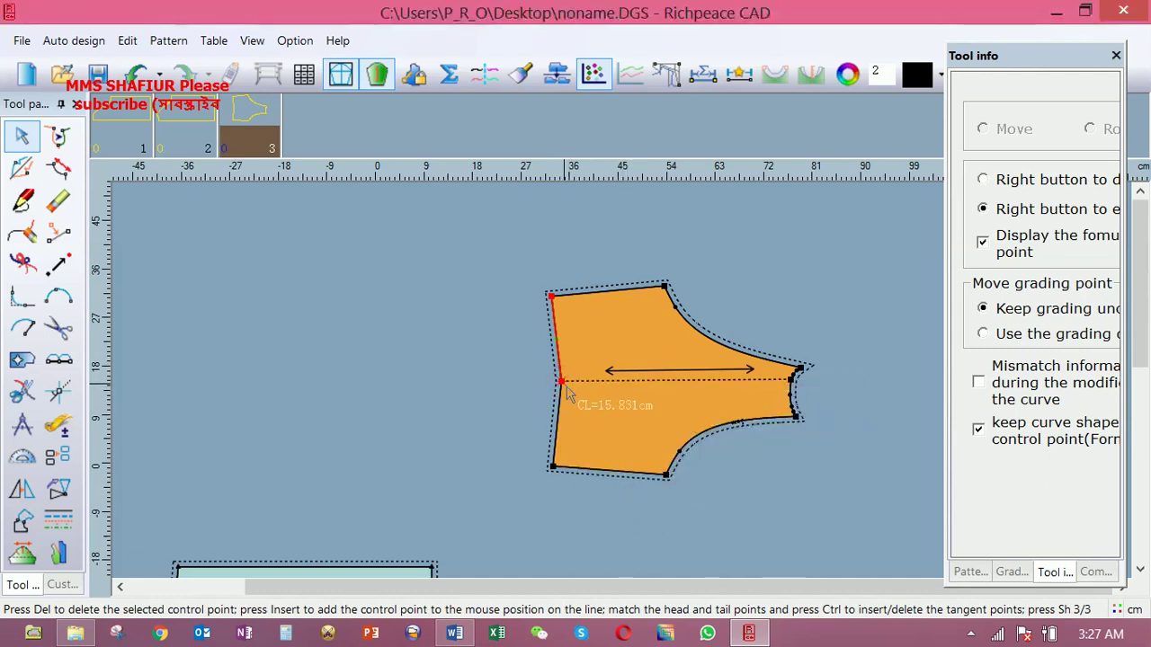
left_click(561, 381)
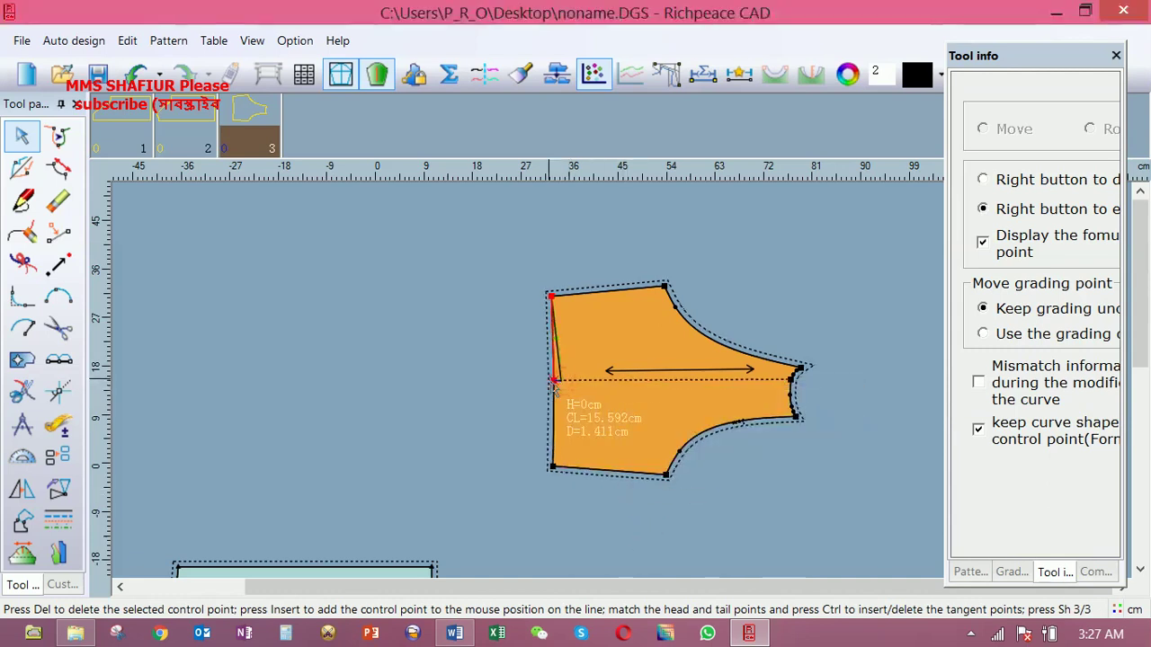
key("Return")
left_click(664, 534)
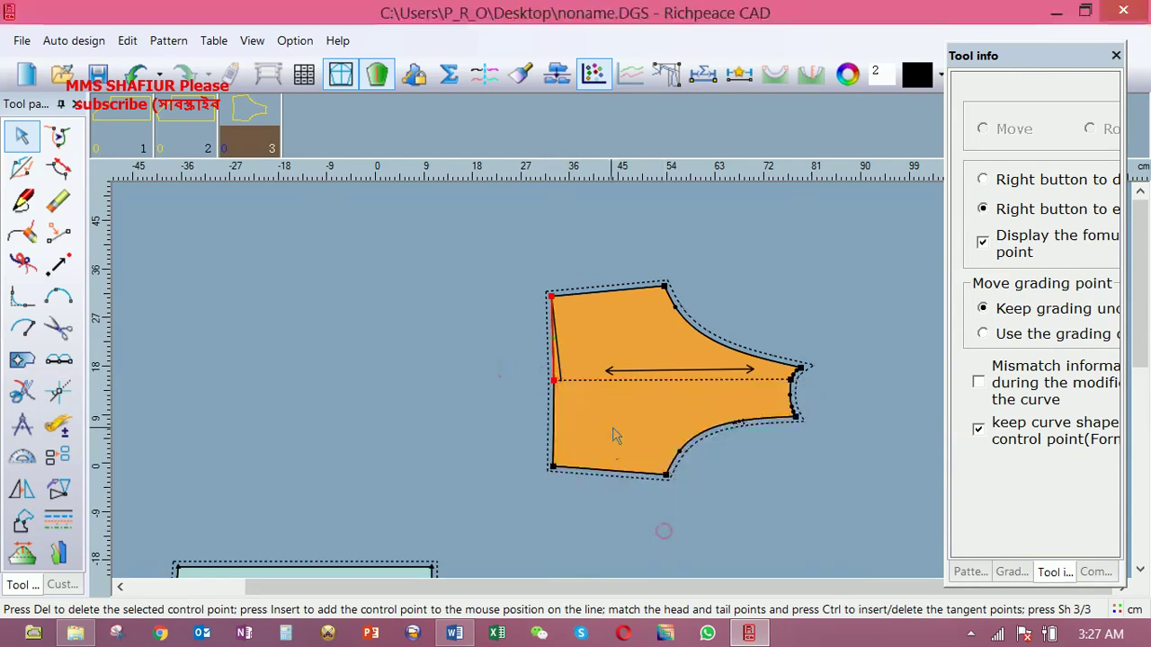
Delete the stray slanted line beside the left edge and zoom out
right_click(499, 287)
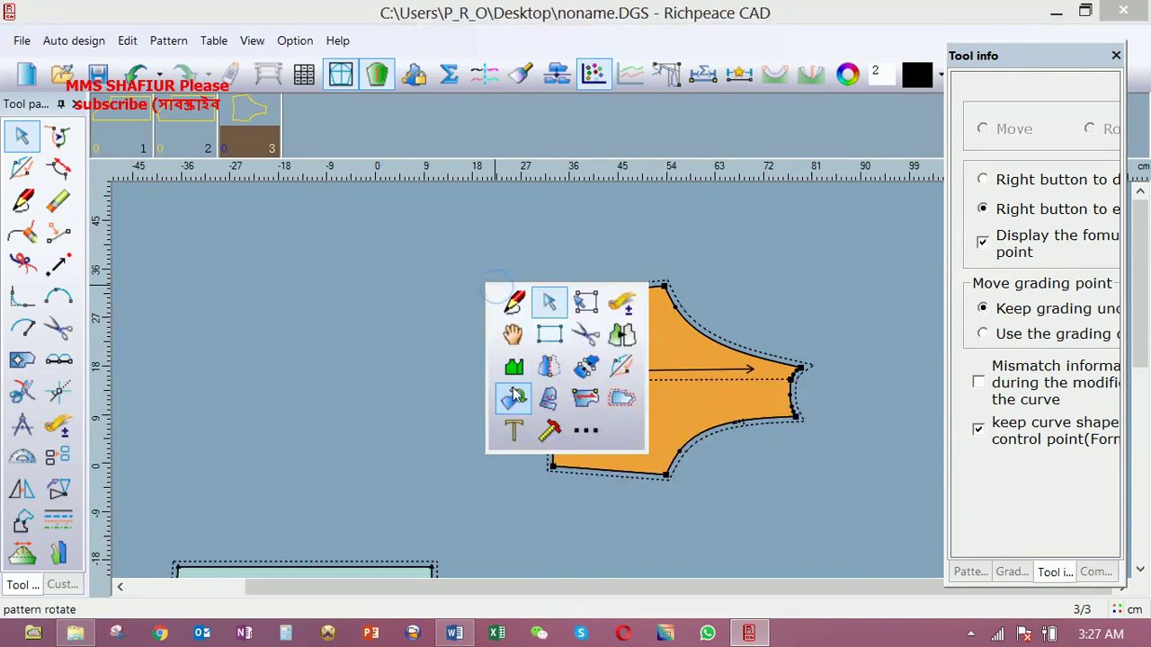
left_click(425, 376)
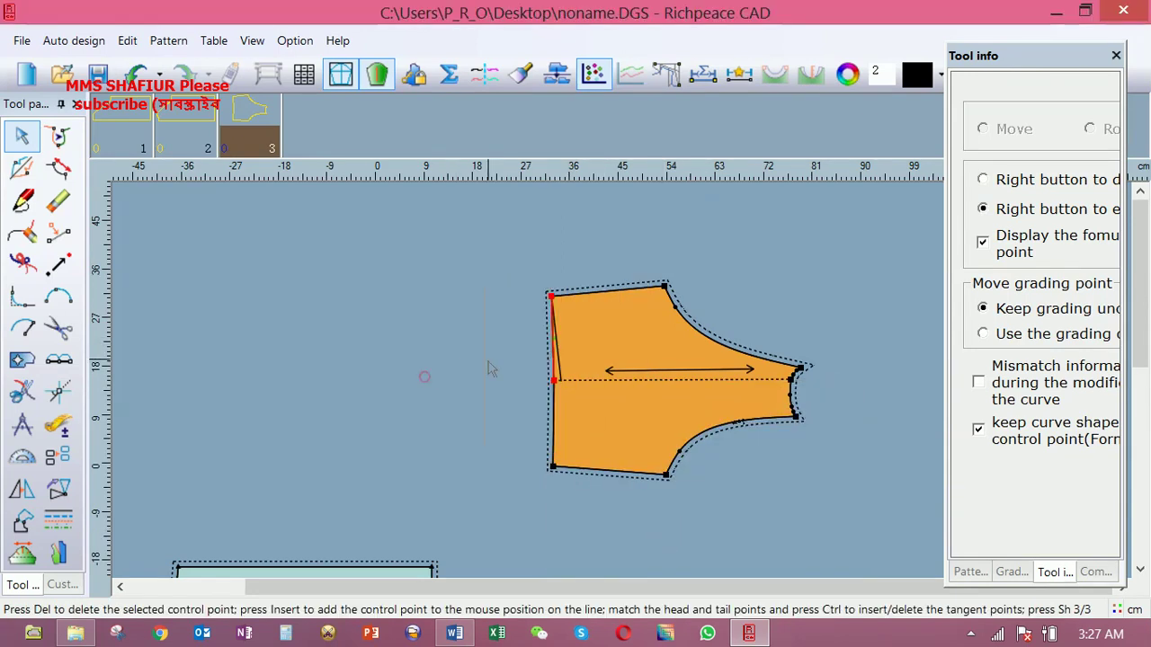
left_click(58, 200)
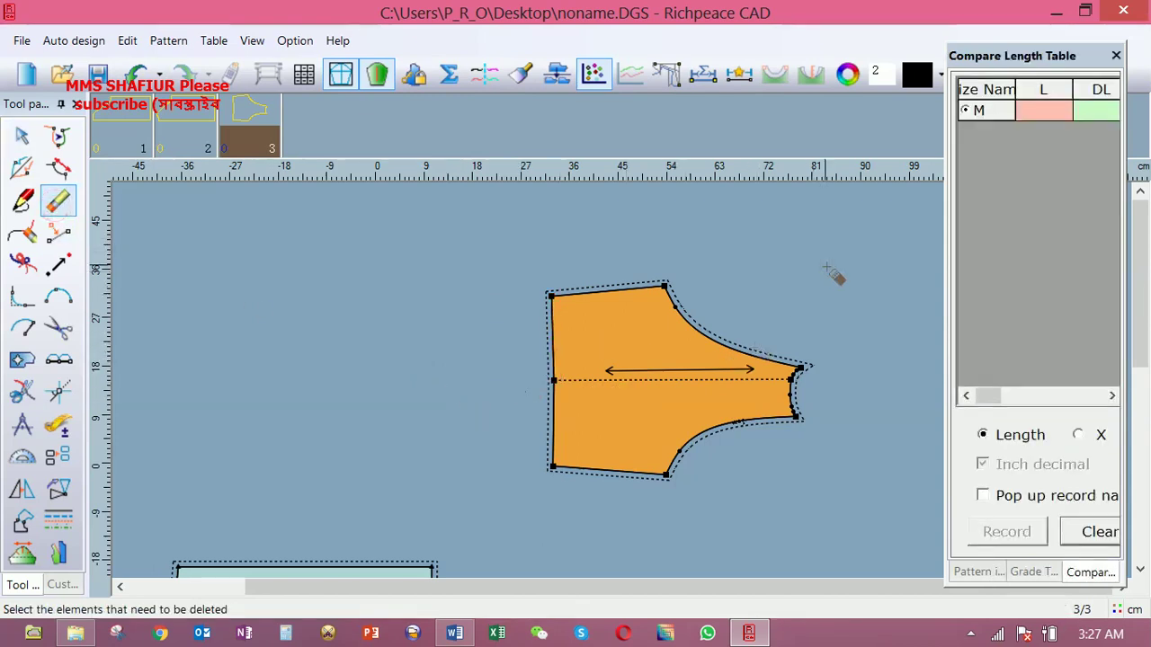
right_click(791, 248)
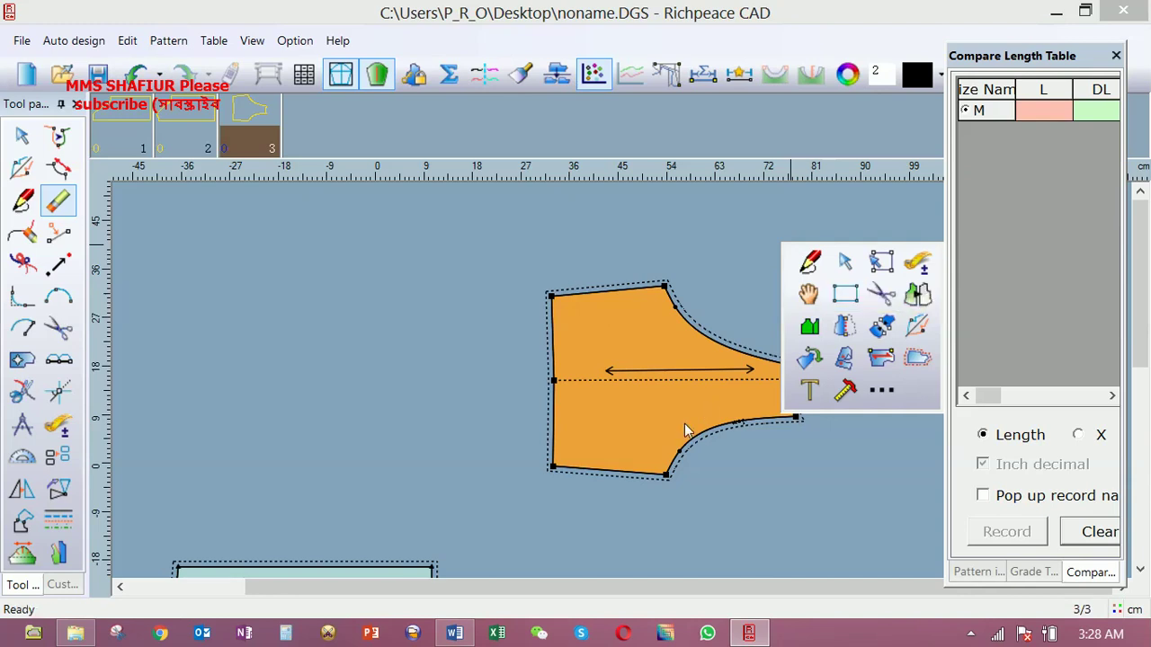
key("Delete")
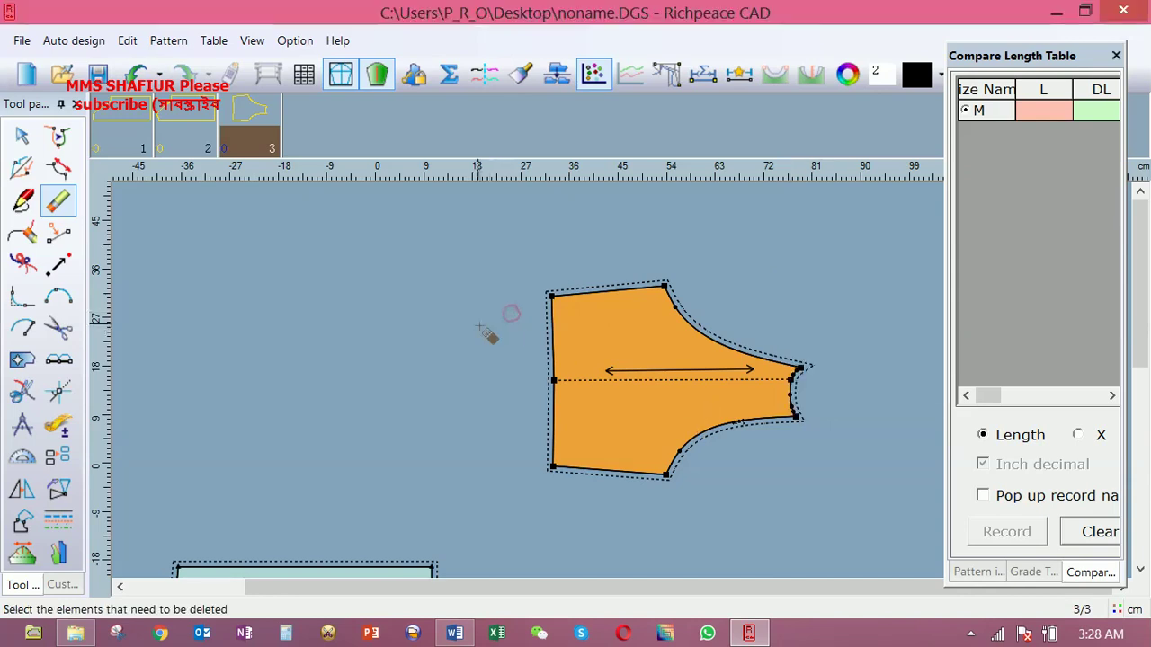
scroll(630, 390, "down", 2)
right_click(552, 377)
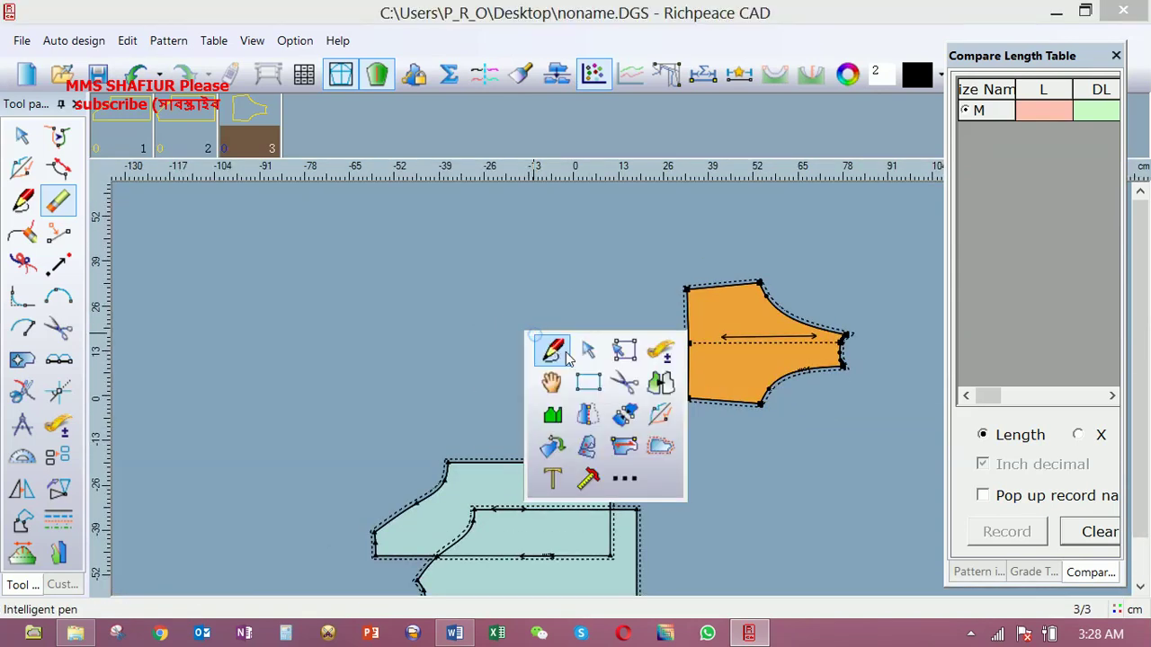
Reposition both crotch pieces upward, stacking piece 1 above piece 2
left_click(552, 379)
left_click(576, 476)
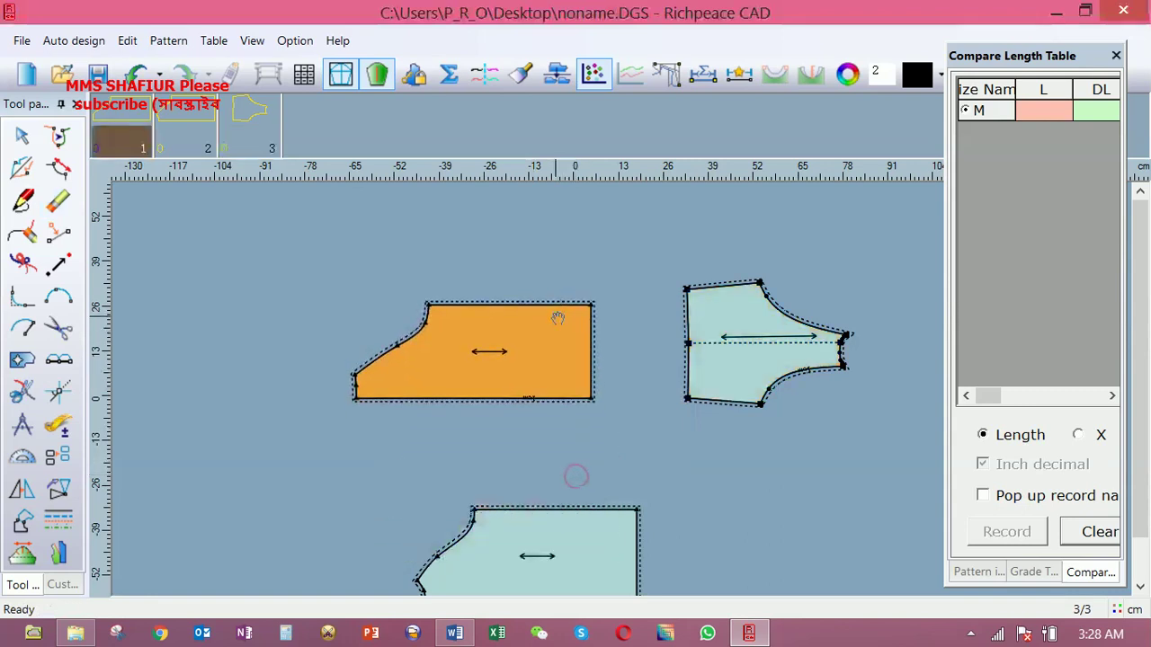
left_click(573, 345)
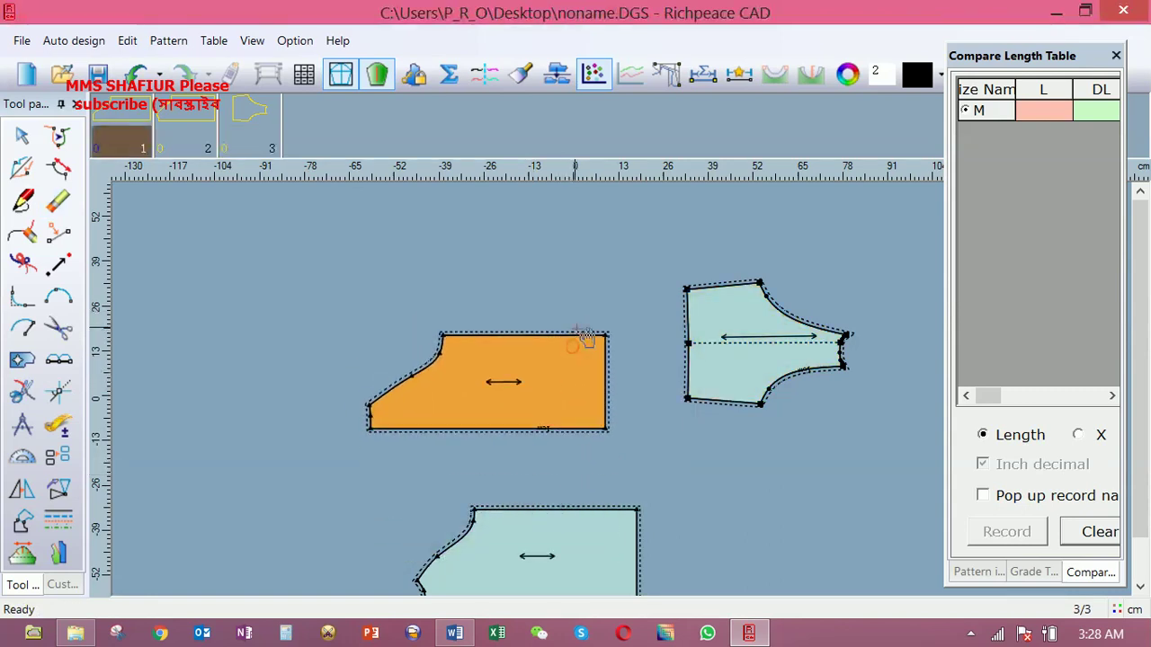
left_click(600, 524)
left_click(579, 350)
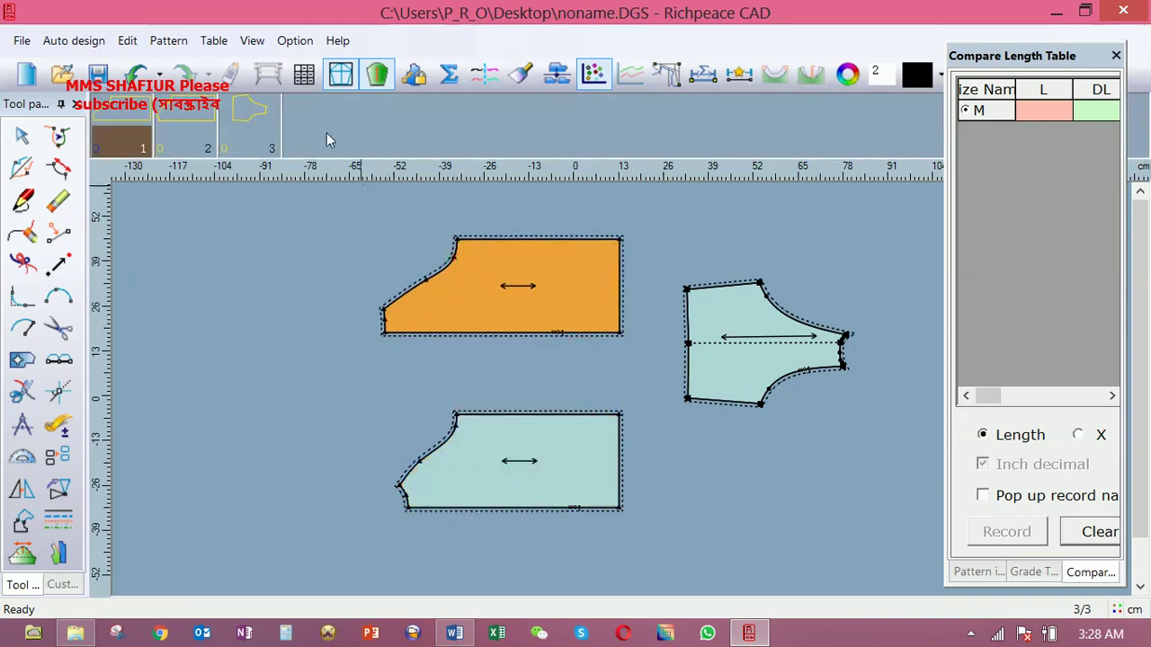
right_click(296, 260)
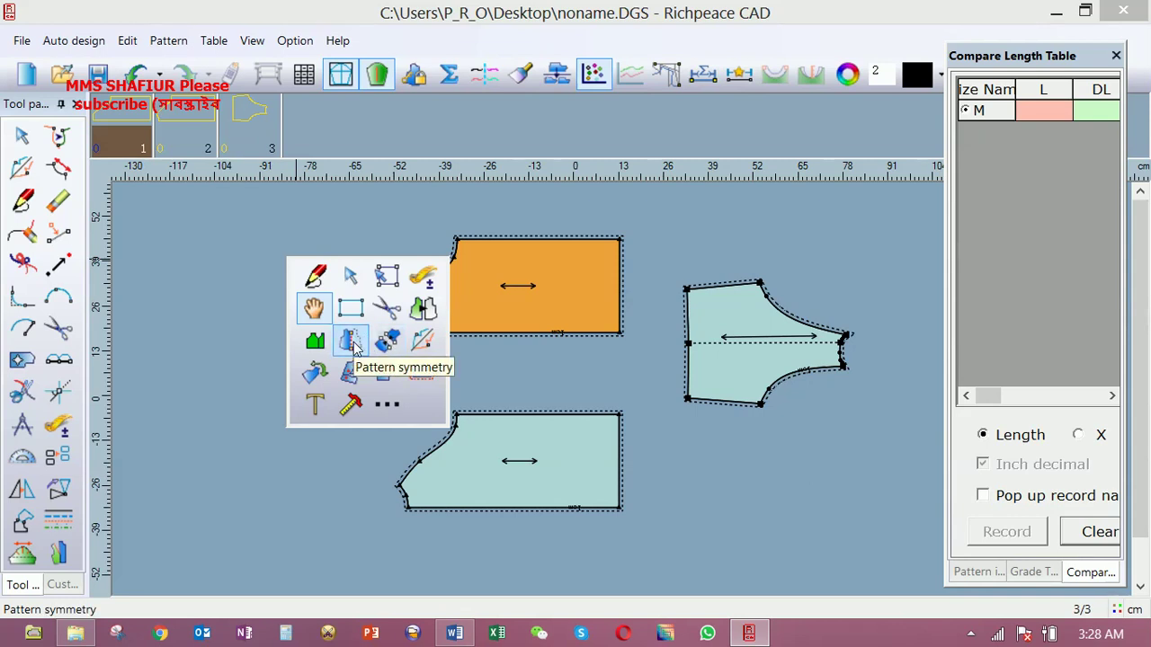
Mirror pieces 1 and 2 about their bottom edges, then open Setup customize toolbar
left_click(354, 346)
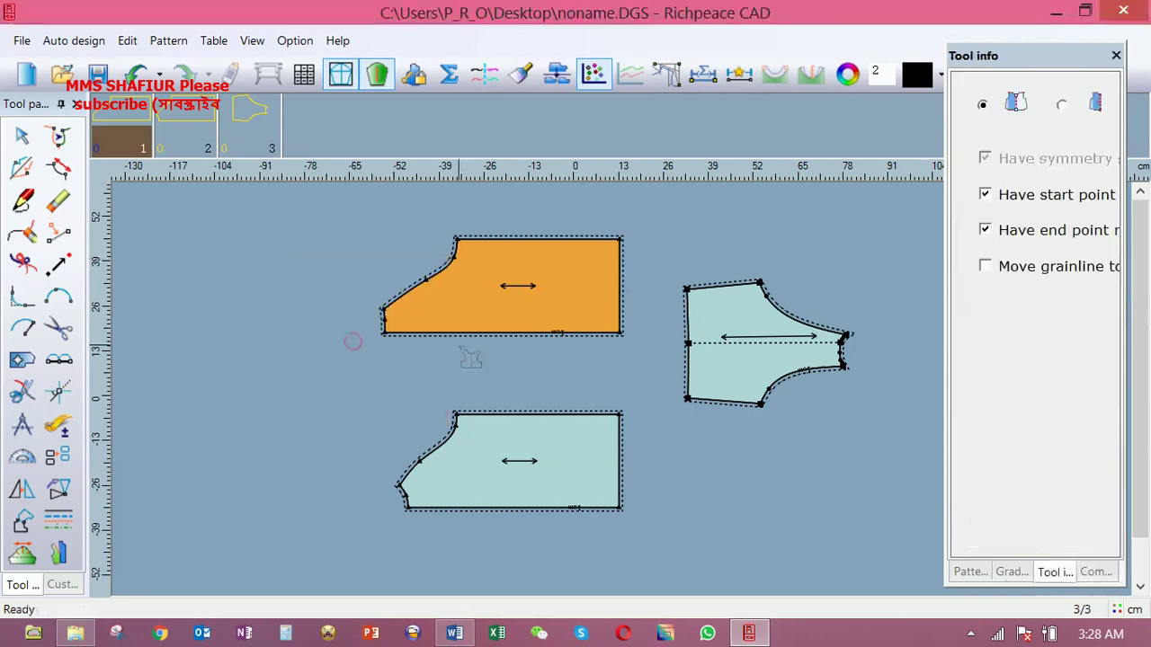
left_click(385, 331)
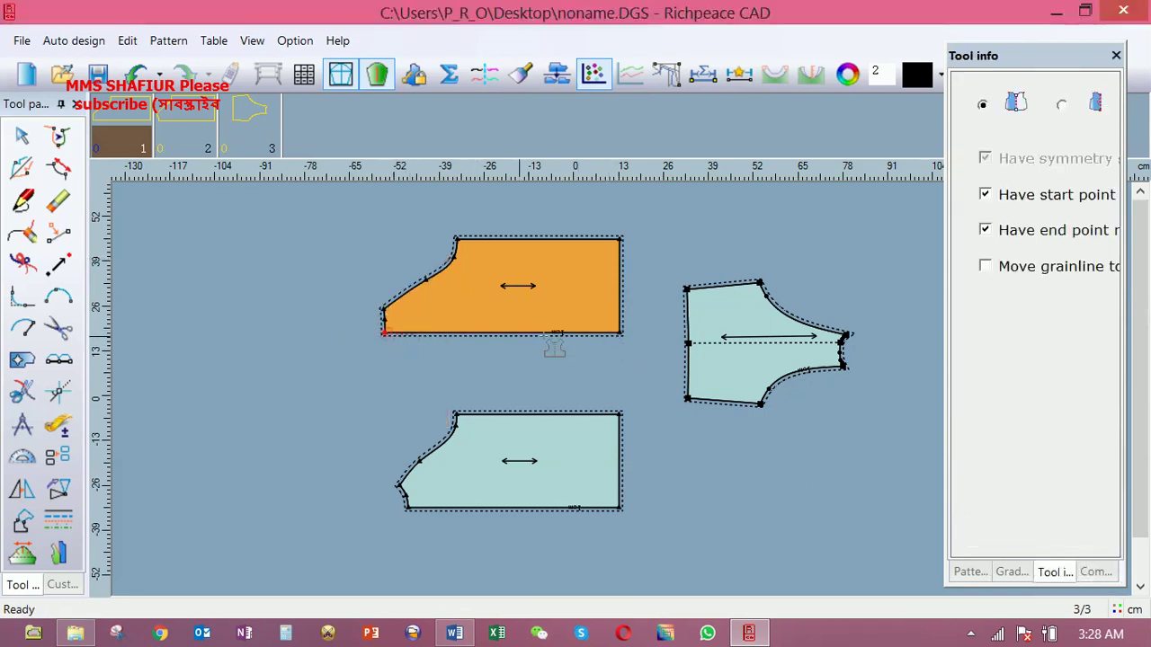
left_click(620, 333)
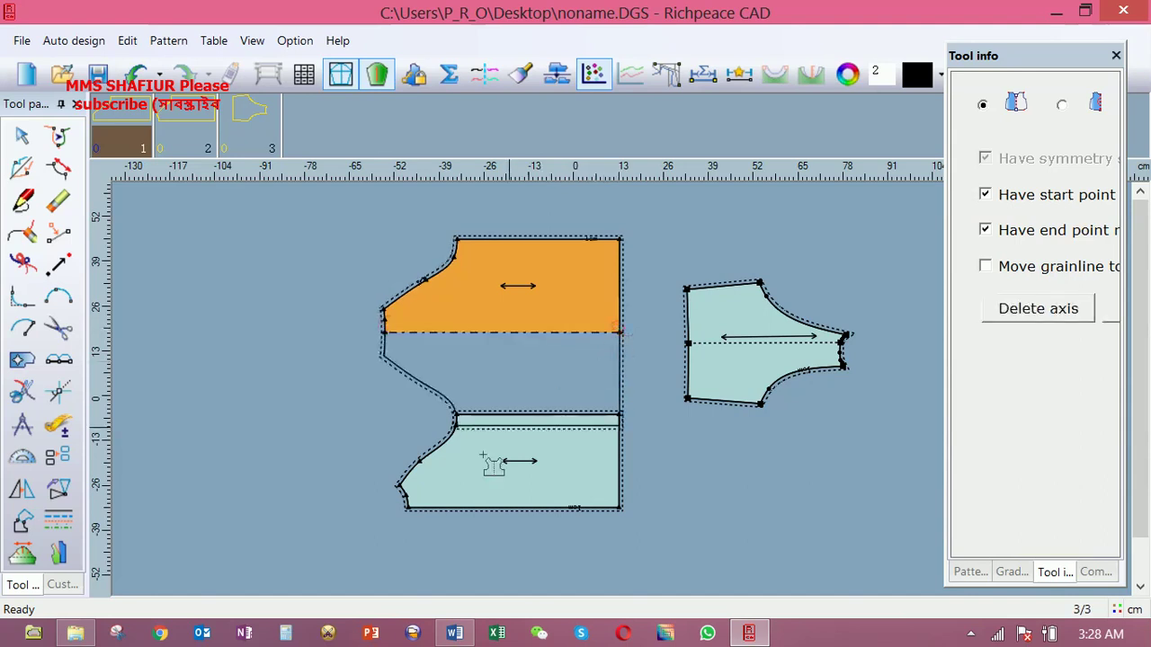
left_click(406, 508)
left_click(620, 508)
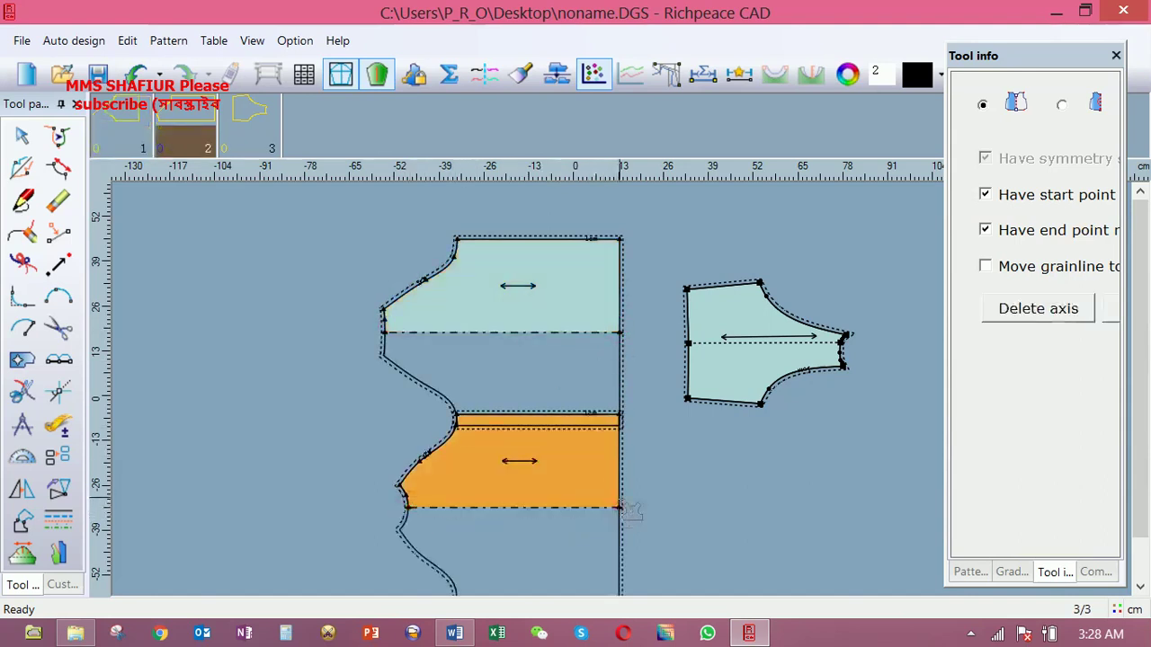
right_click(224, 289)
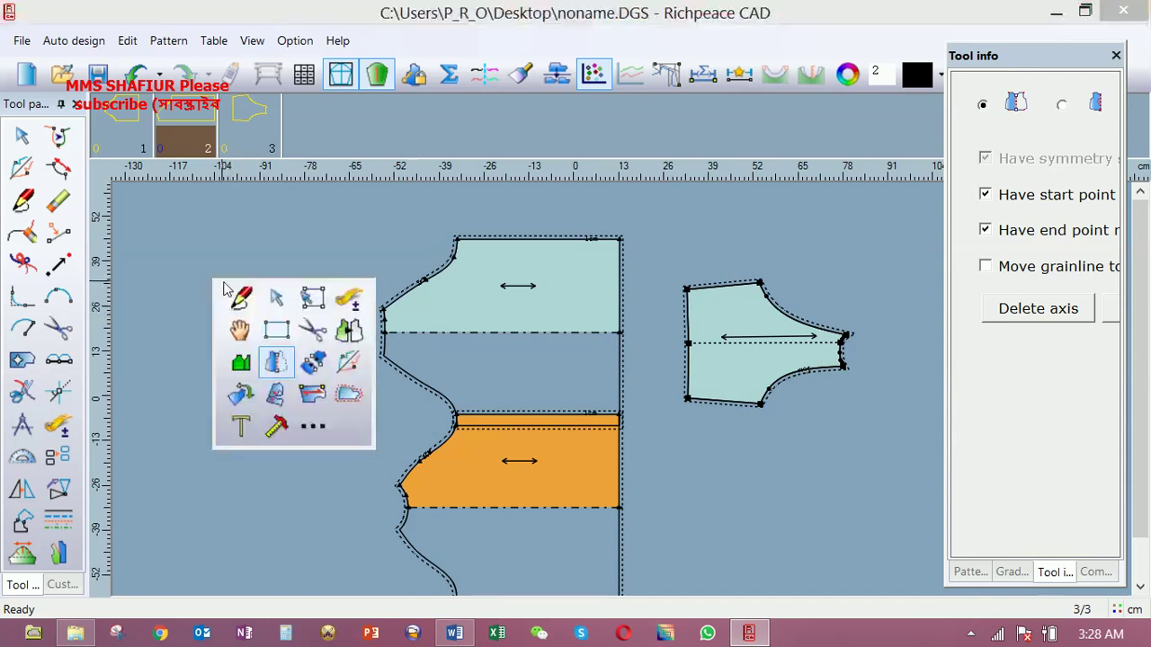
left_click(319, 428)
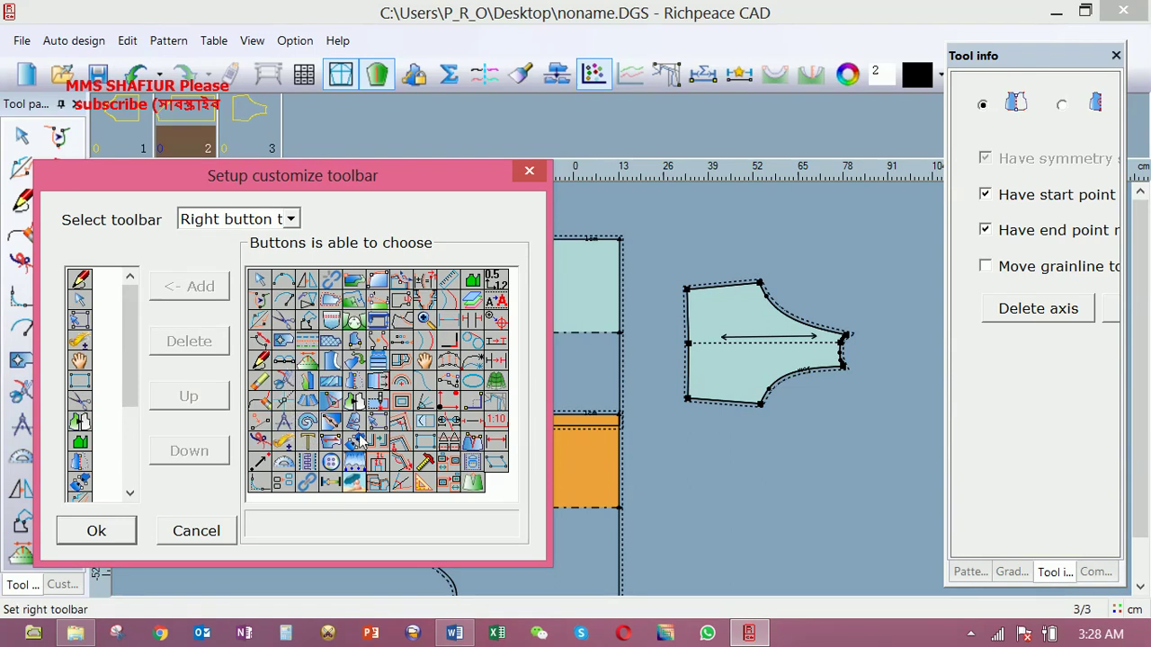
Add the Seam tool to the quick tool palette
left_click(331, 302)
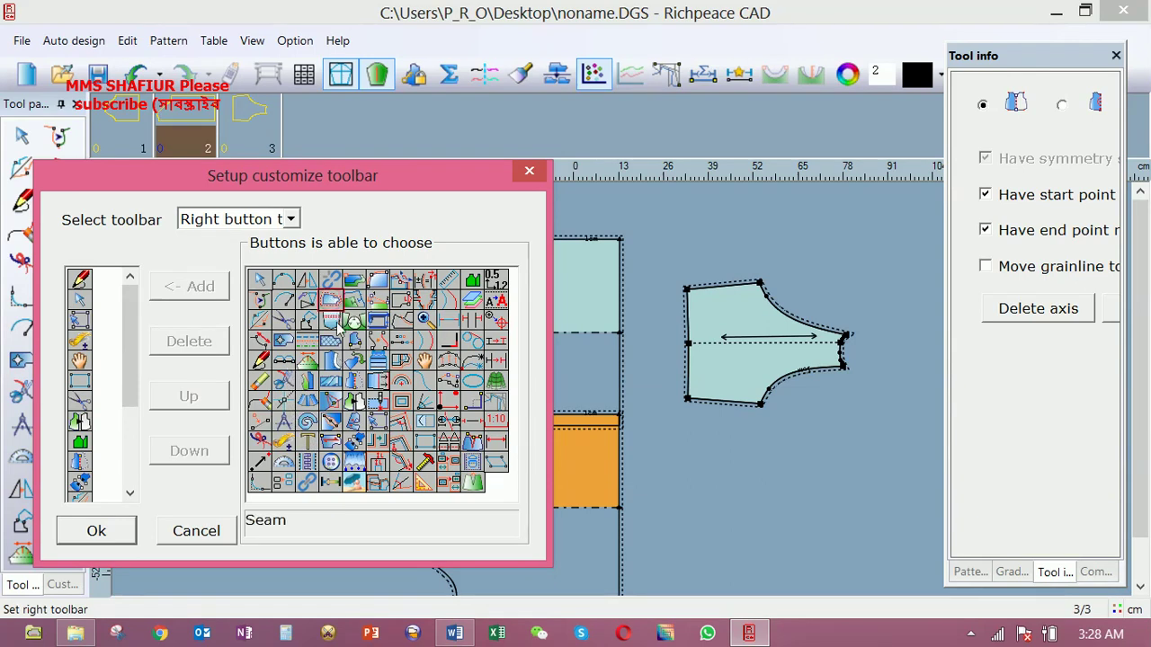
left_click(81, 535)
right_click(294, 363)
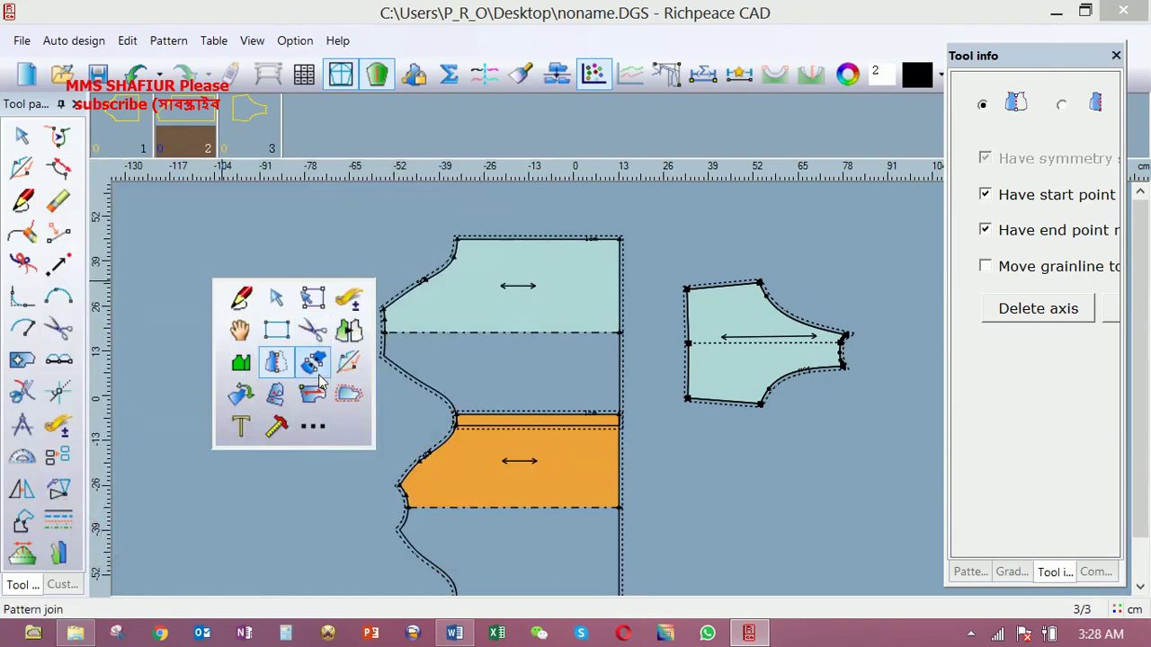
Give both mirrored pieces a start seam of 3 along their right edges
left_click(349, 396)
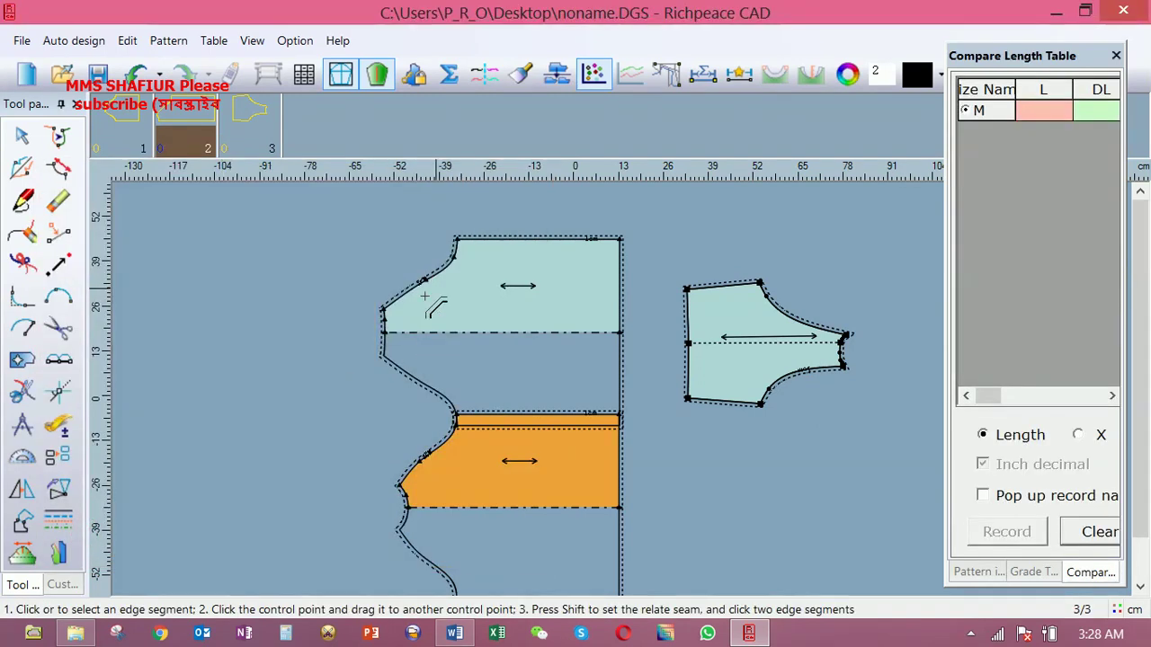
left_click(620, 280)
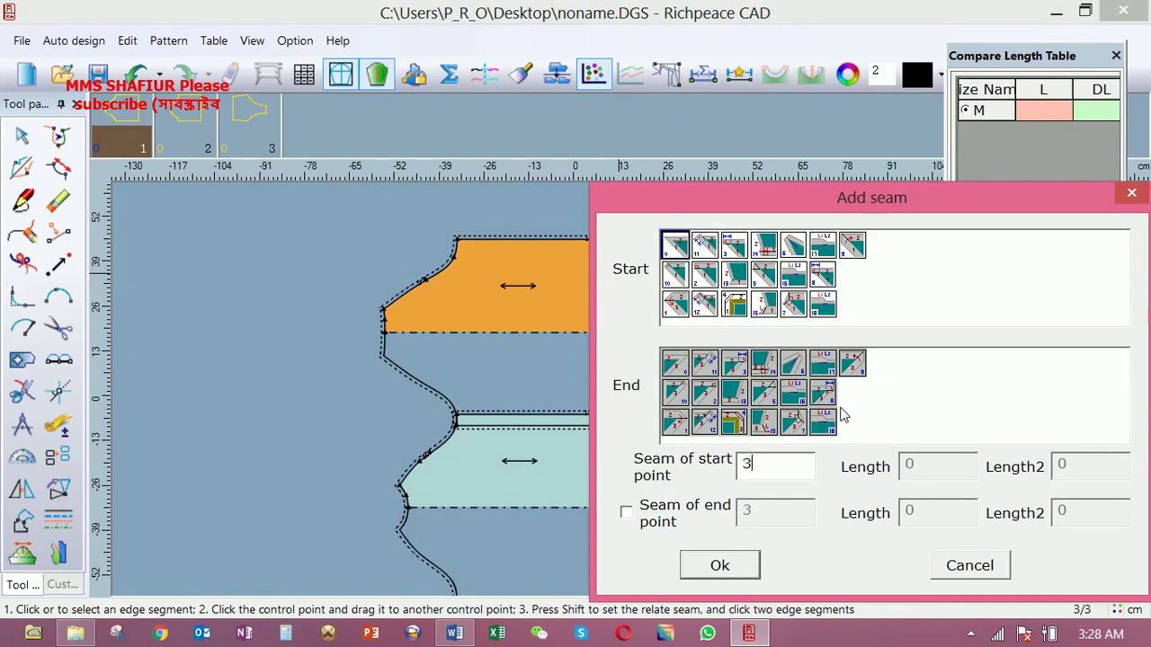
left_click(720, 565)
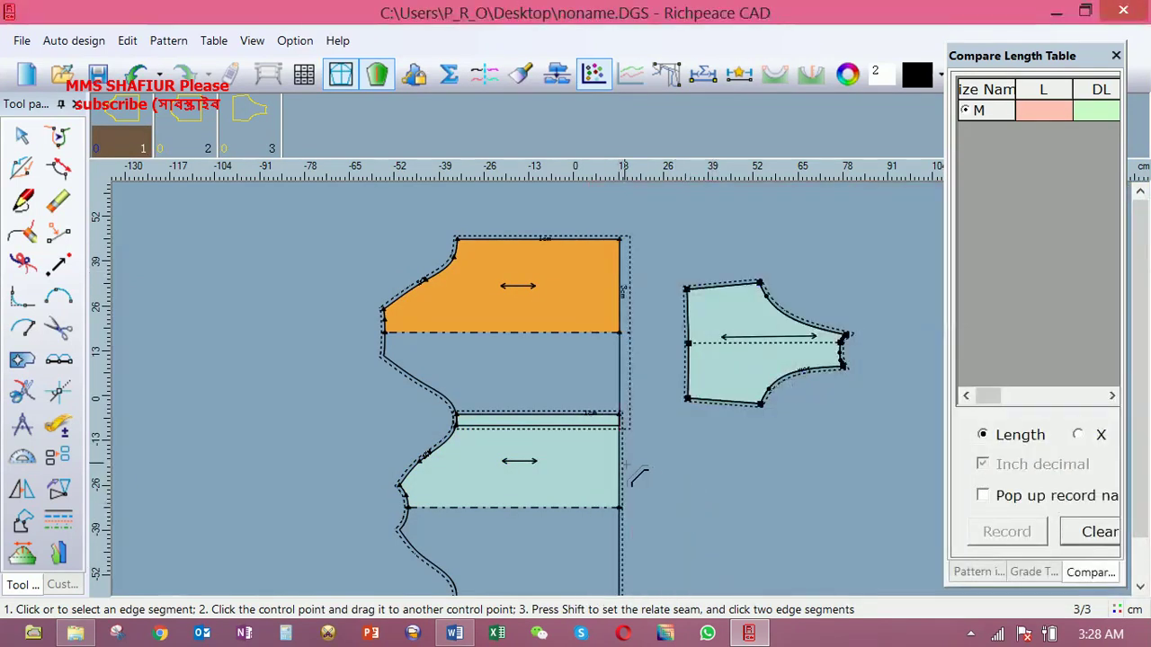
left_click(620, 465)
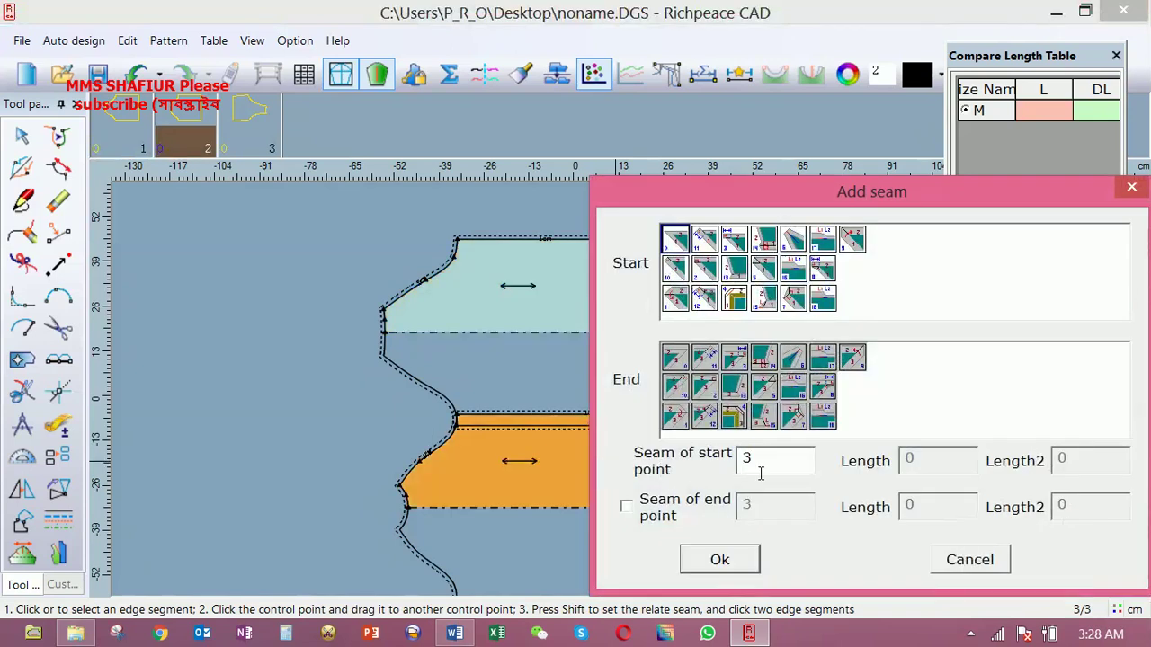
left_click(730, 552)
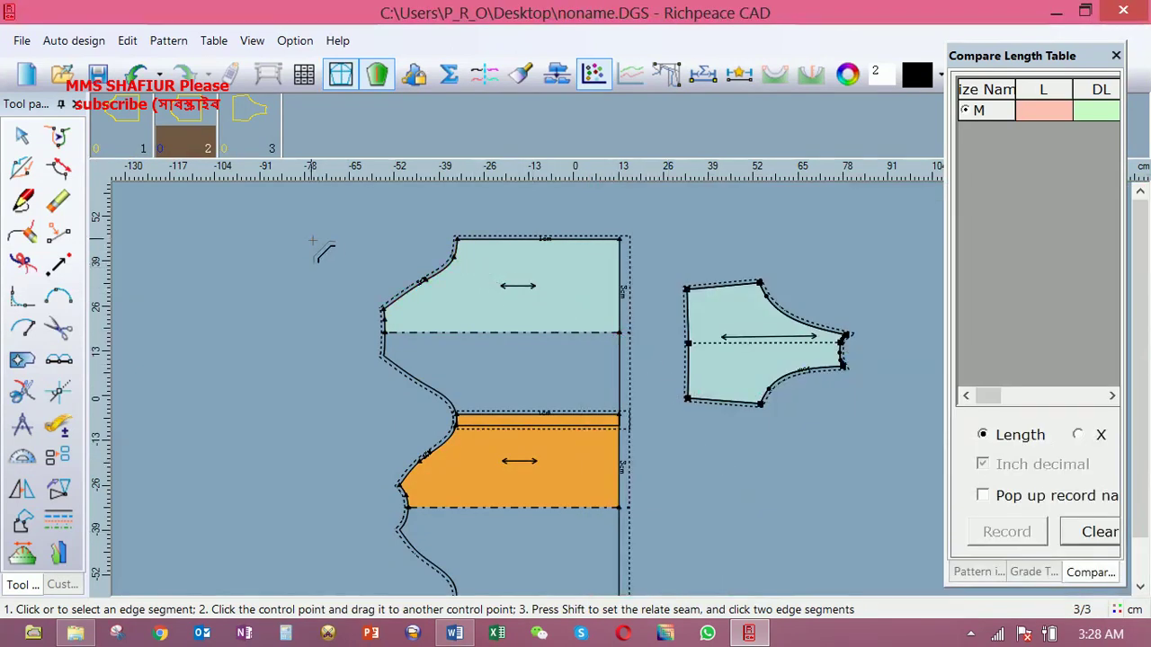
right_click(253, 289)
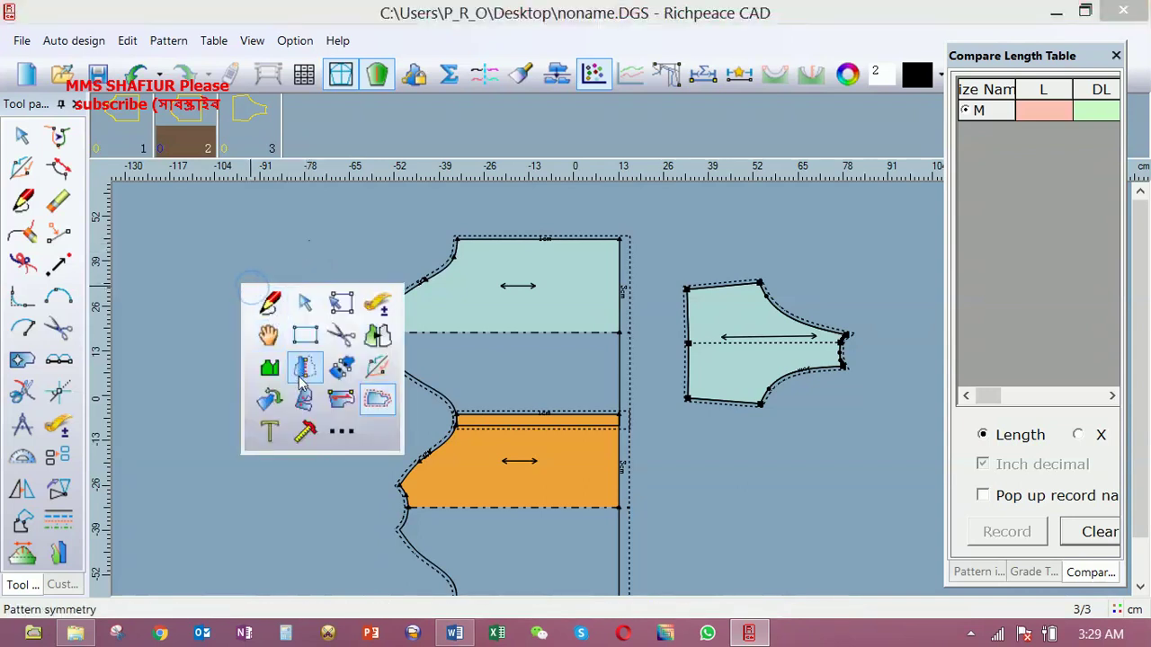
Place the text label BUYER : TEX, STYLE : 2323, SIZE : M on the upper pattern piece
left_click(281, 433)
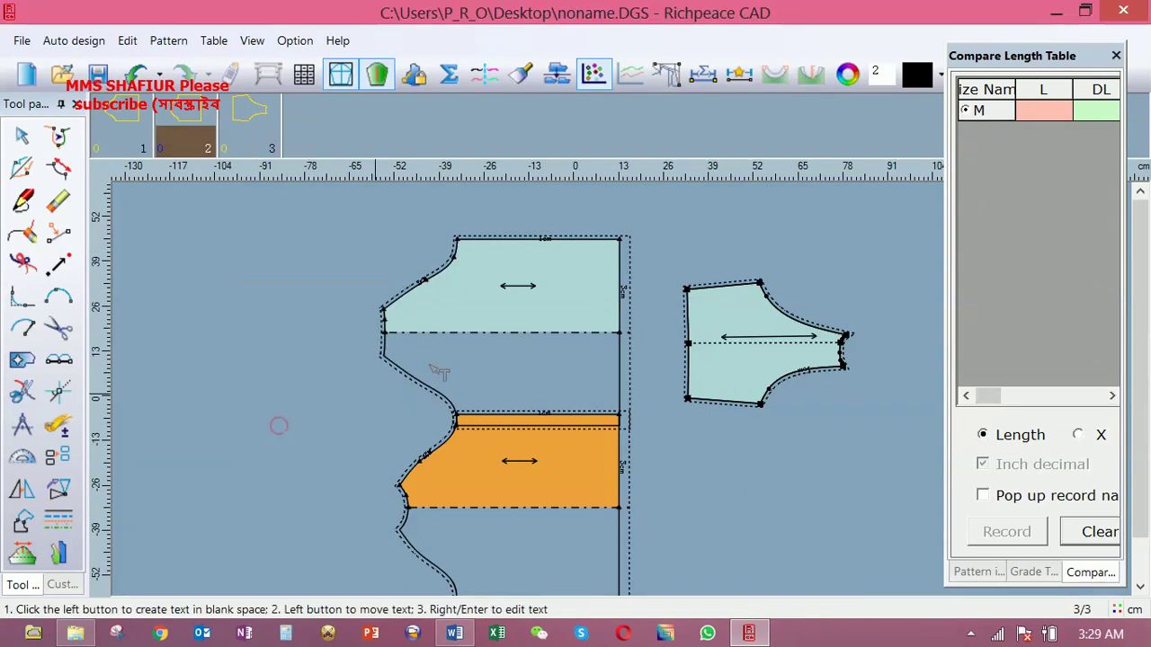
left_click(492, 263)
type("SIZE :M")
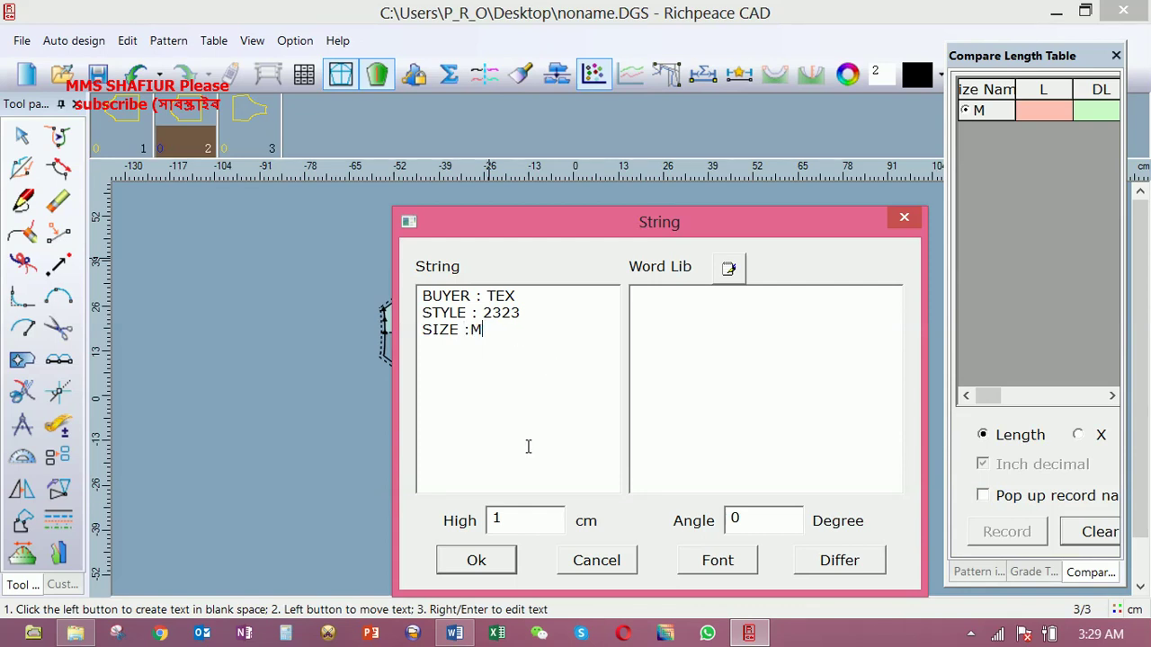
left_click(474, 563)
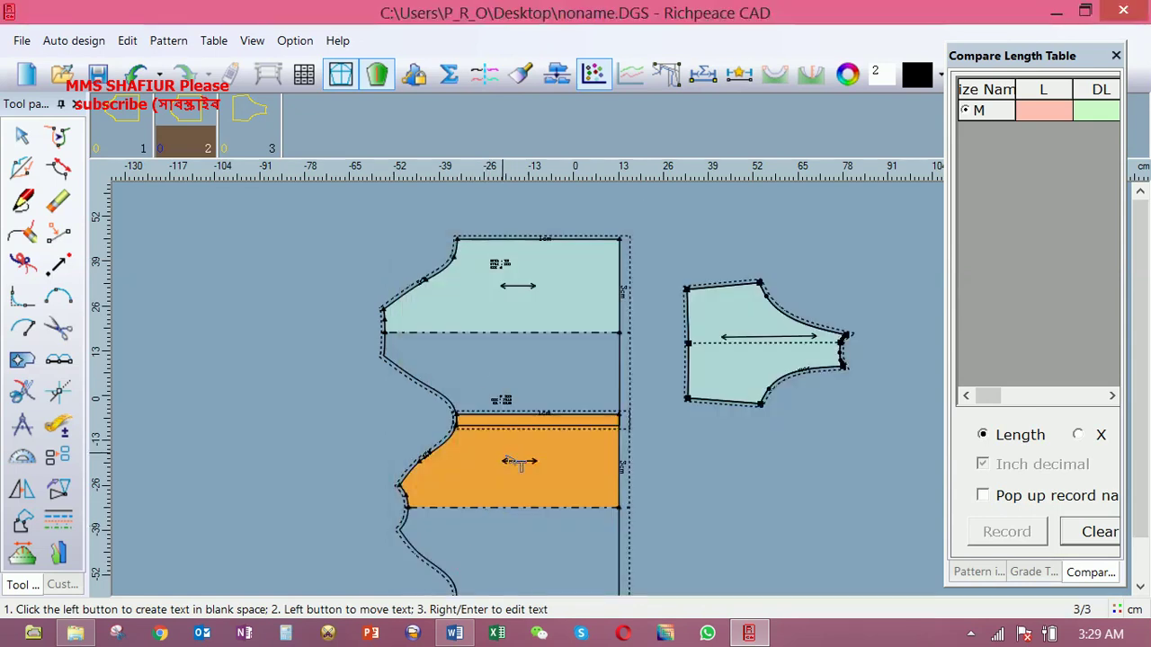
Zoom in to check the label, then open the Table menu
scroll(520, 268, "up", 1)
scroll(629, 396, "up", 1)
scroll(627, 392, "up", 1)
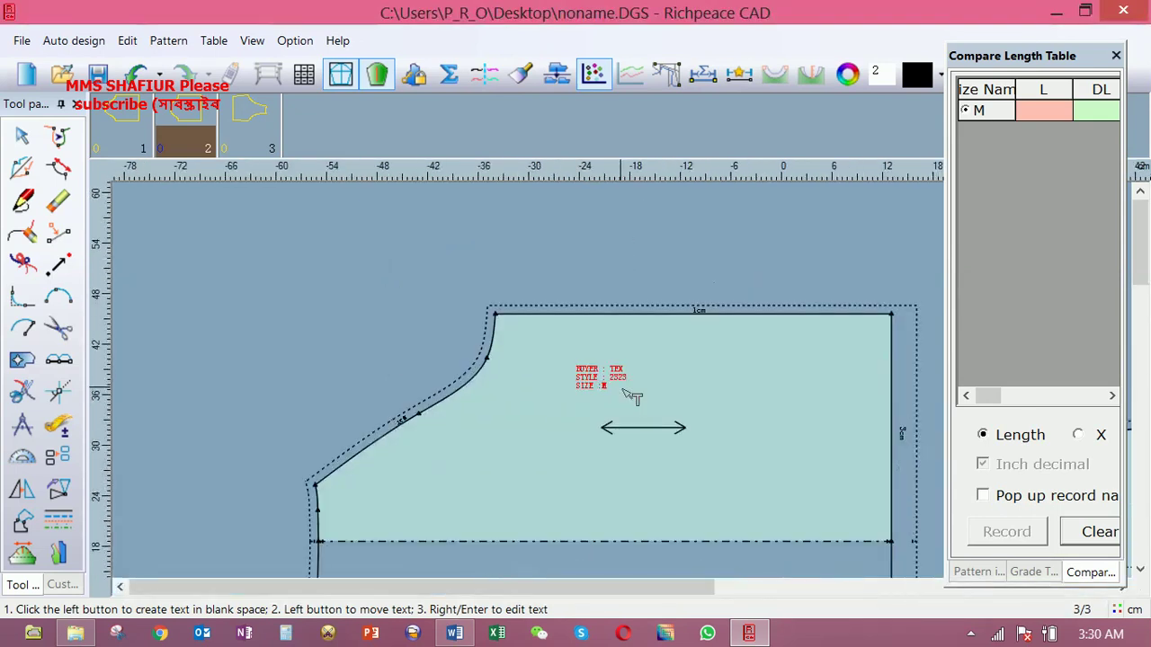
scroll(632, 397, "up", 1)
scroll(629, 398, "up", 1)
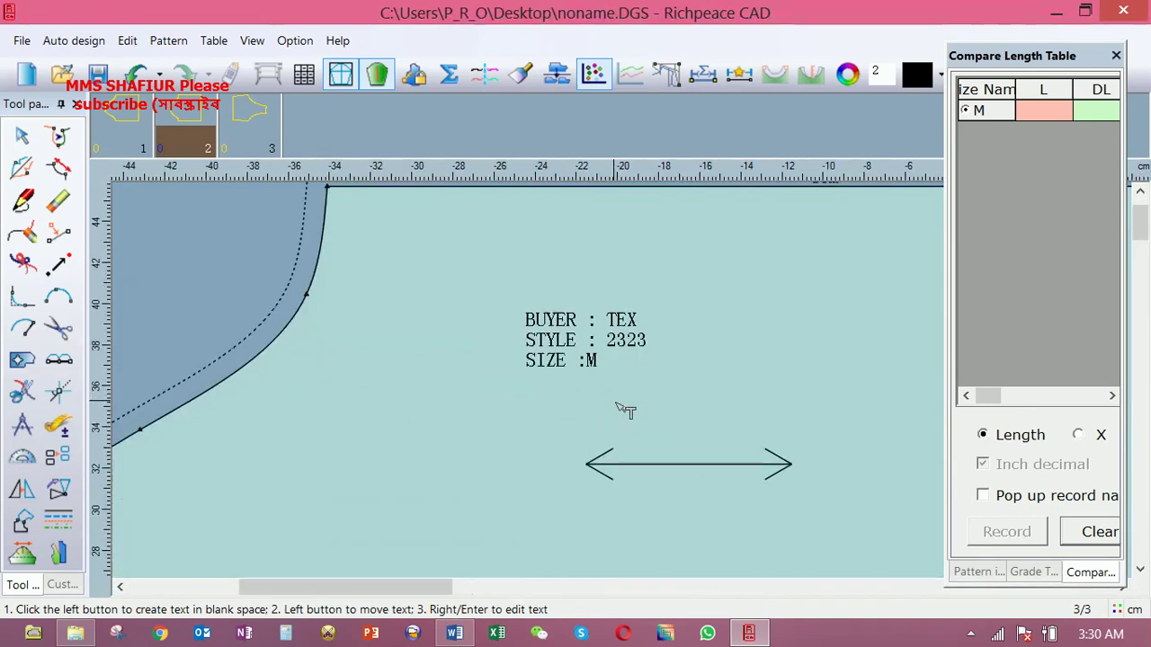
scroll(627, 400, "up", 1)
scroll(629, 391, "down", 2)
scroll(642, 387, "down", 1)
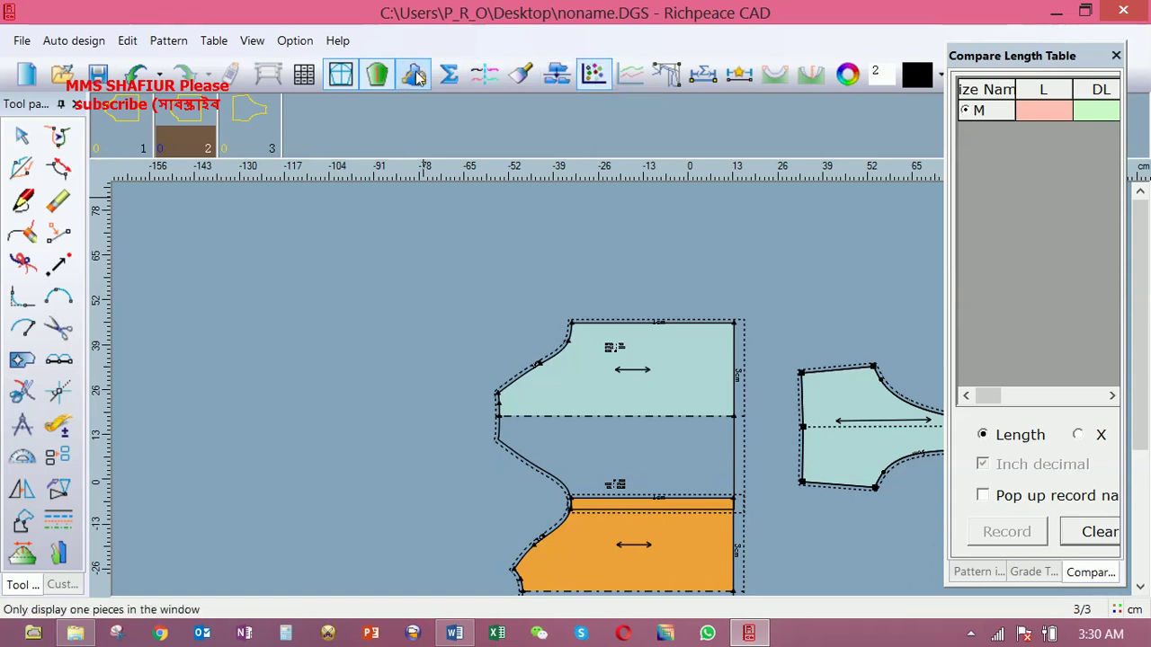
left_click(222, 47)
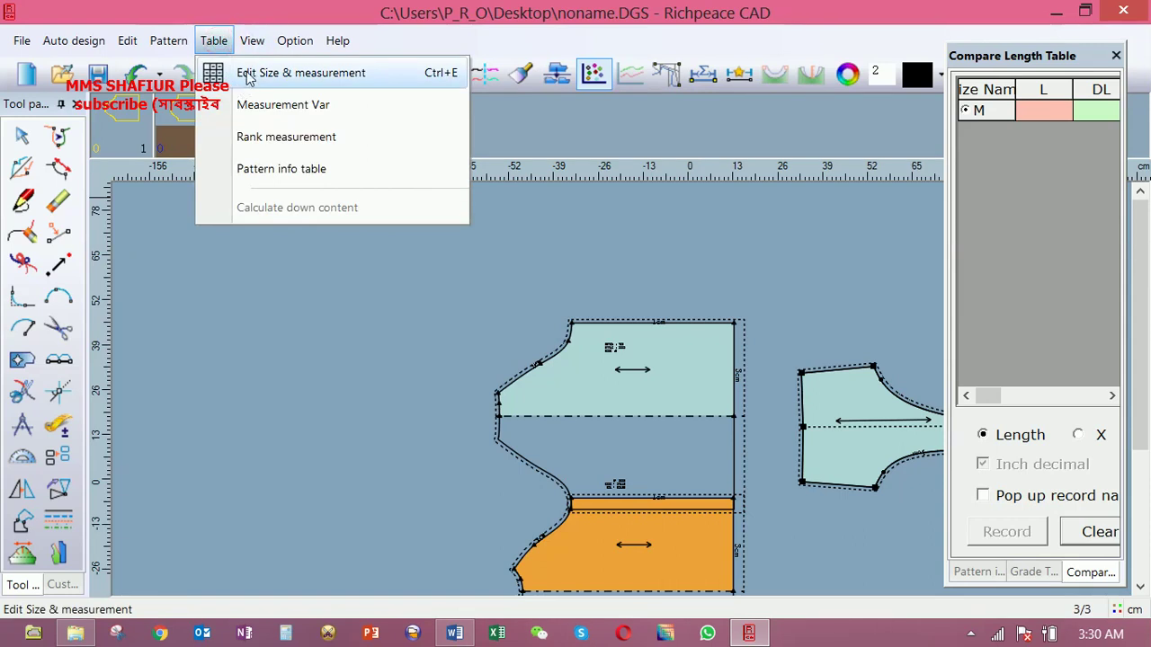
In Edit Size & measurement, add S before base size M and L, XL, XXL, XXXL after it
left_click(249, 77)
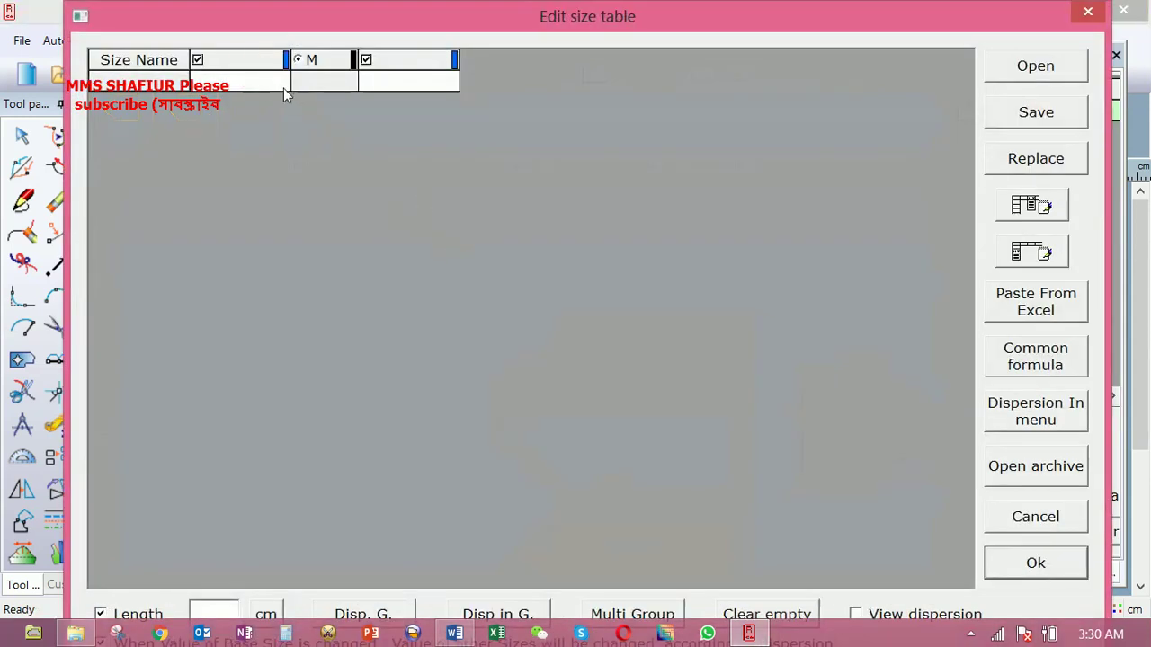
left_click(253, 68)
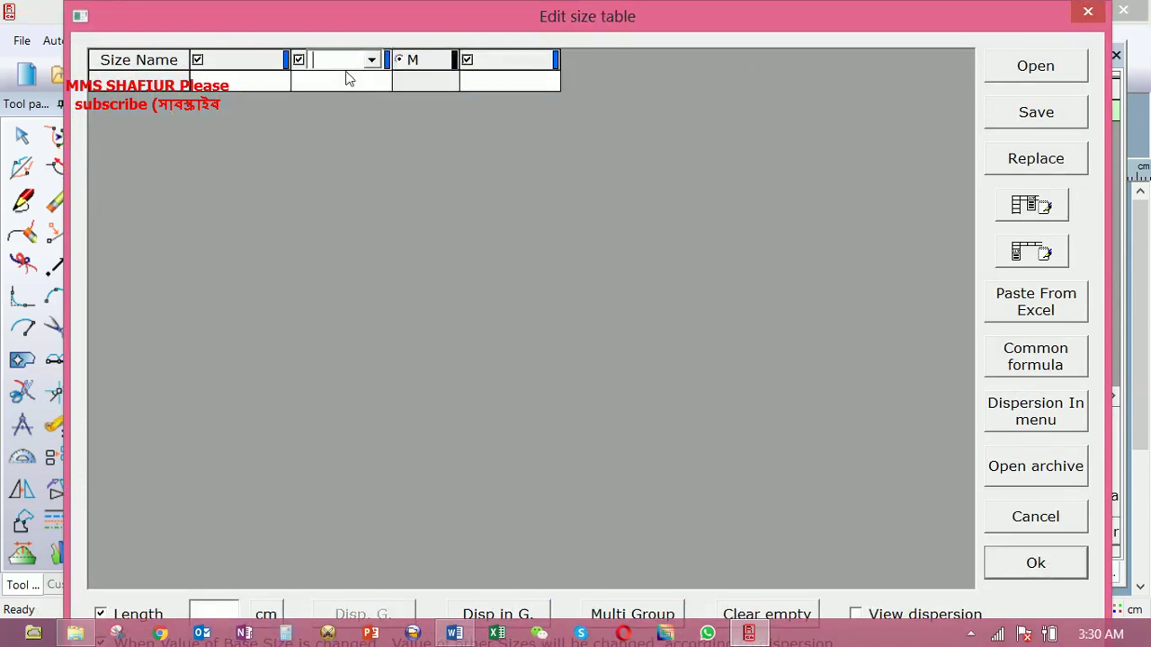
left_click(492, 59)
type("L")
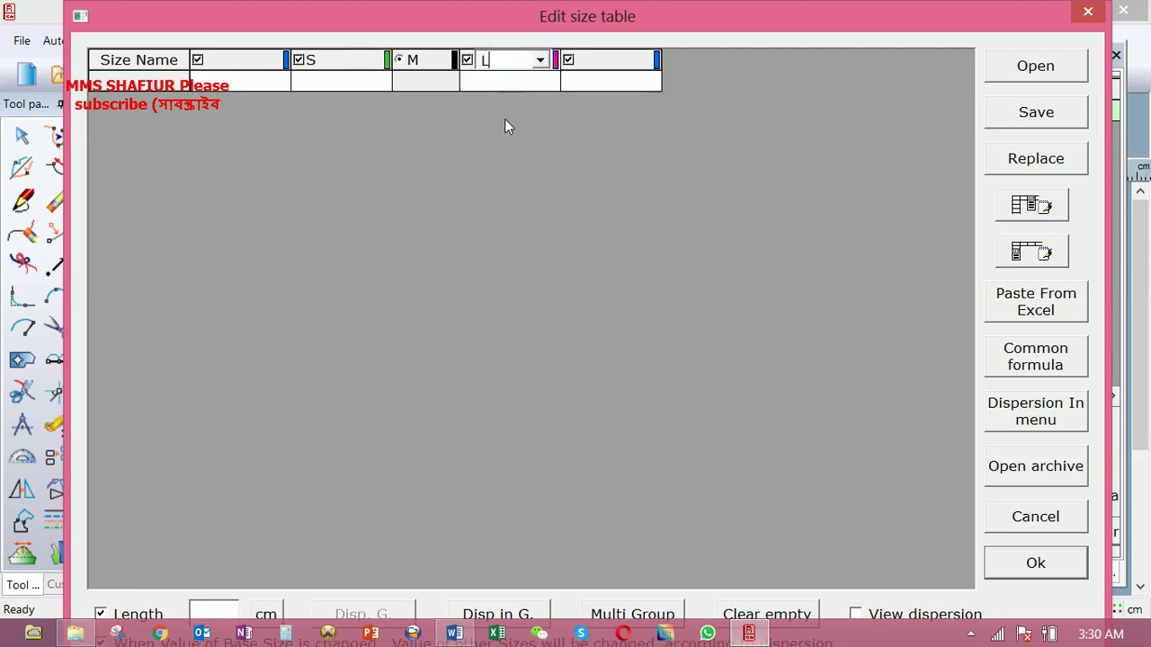
left_click(594, 61)
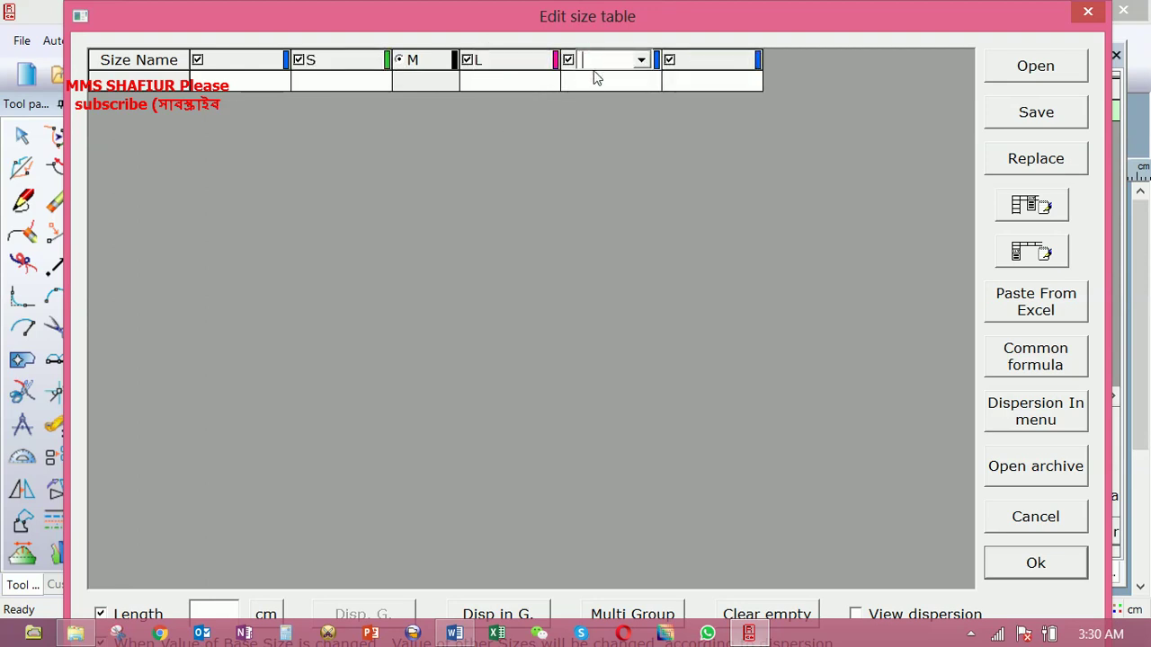
type("XL")
left_click(710, 66)
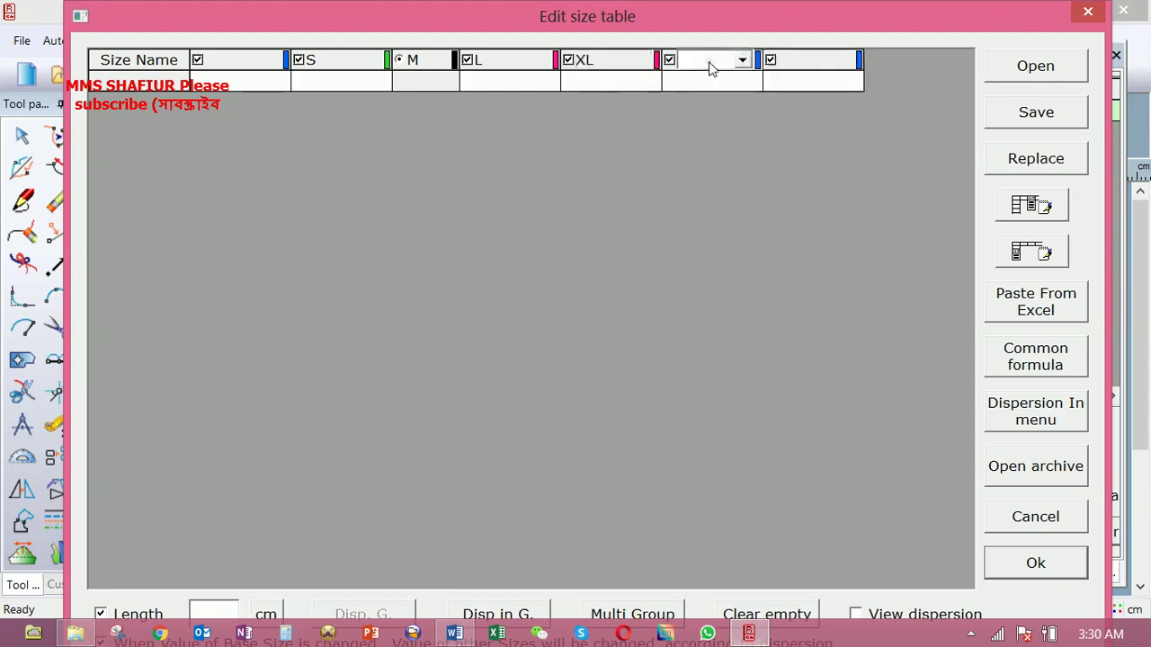
type("XXL")
left_click(773, 70)
type("XL")
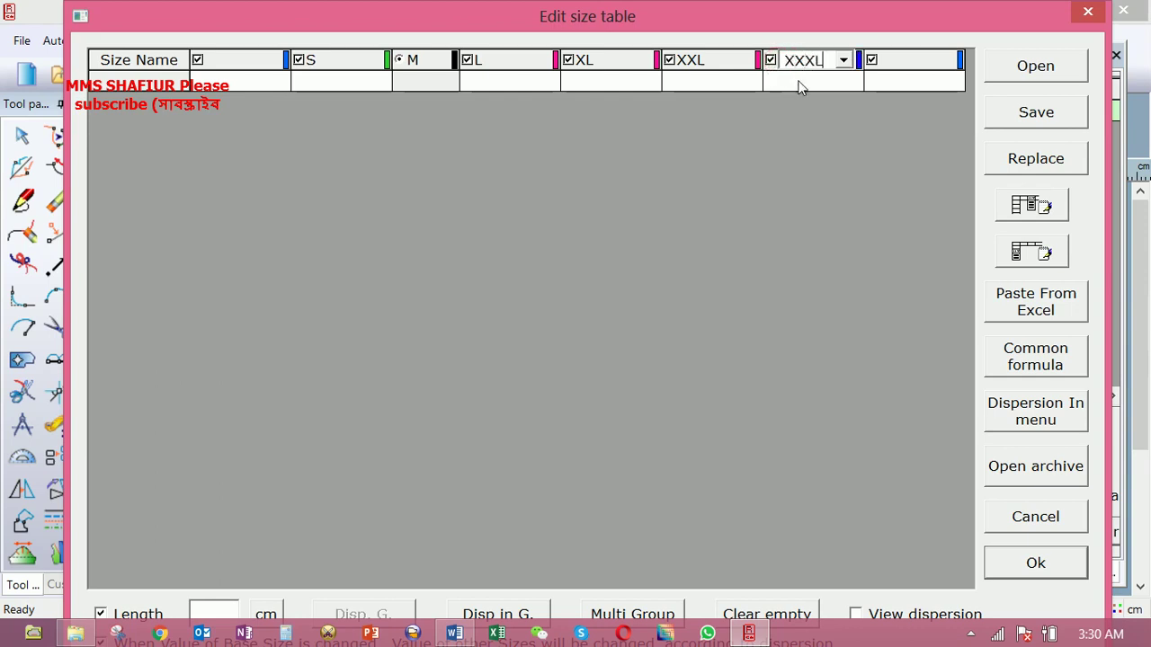
left_click(1054, 567)
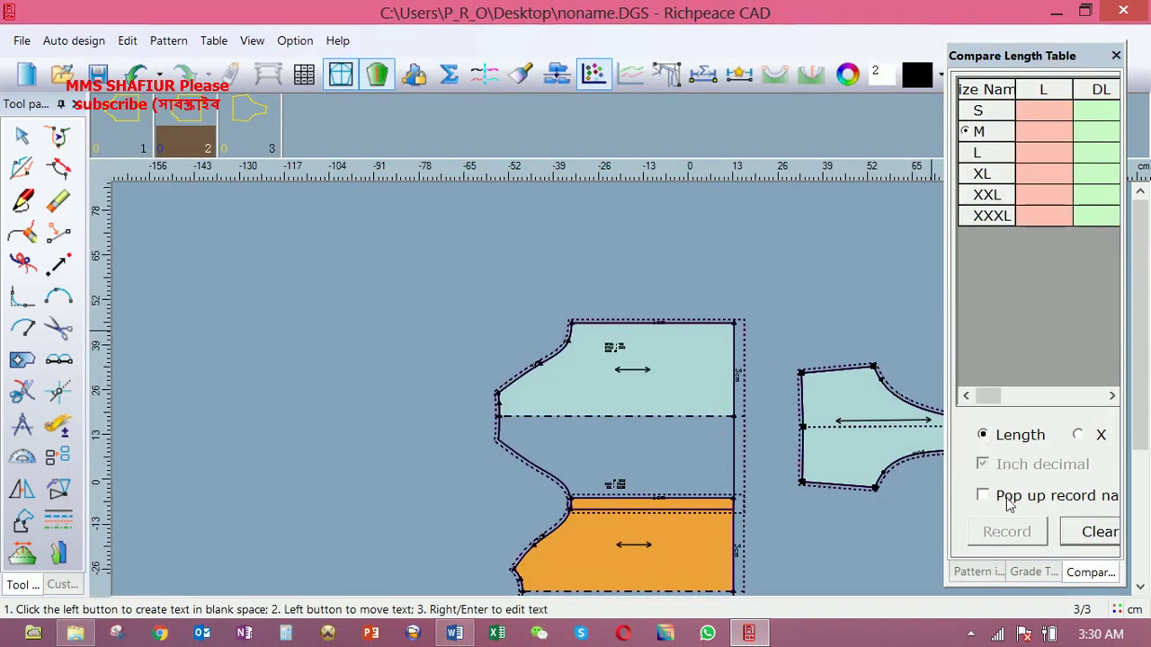
Widen the Compare Length panel, cancel the stray text entry, and show the Grade Table for S–XXXL
left_click_drag(946, 316, 878, 316)
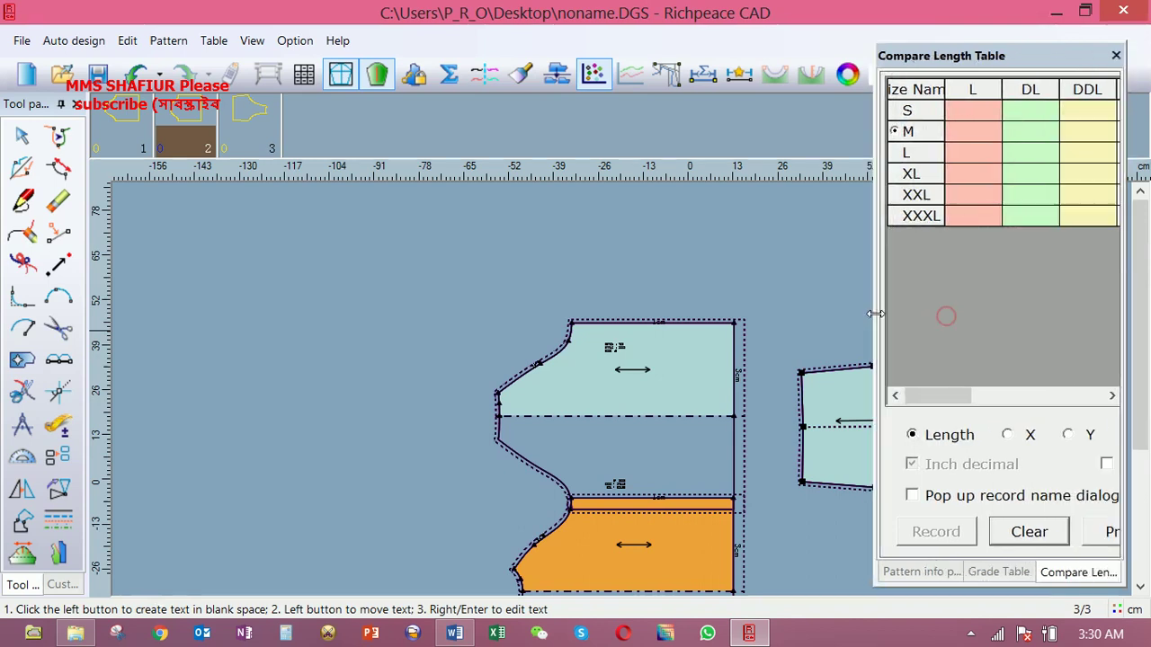
left_click(1014, 572)
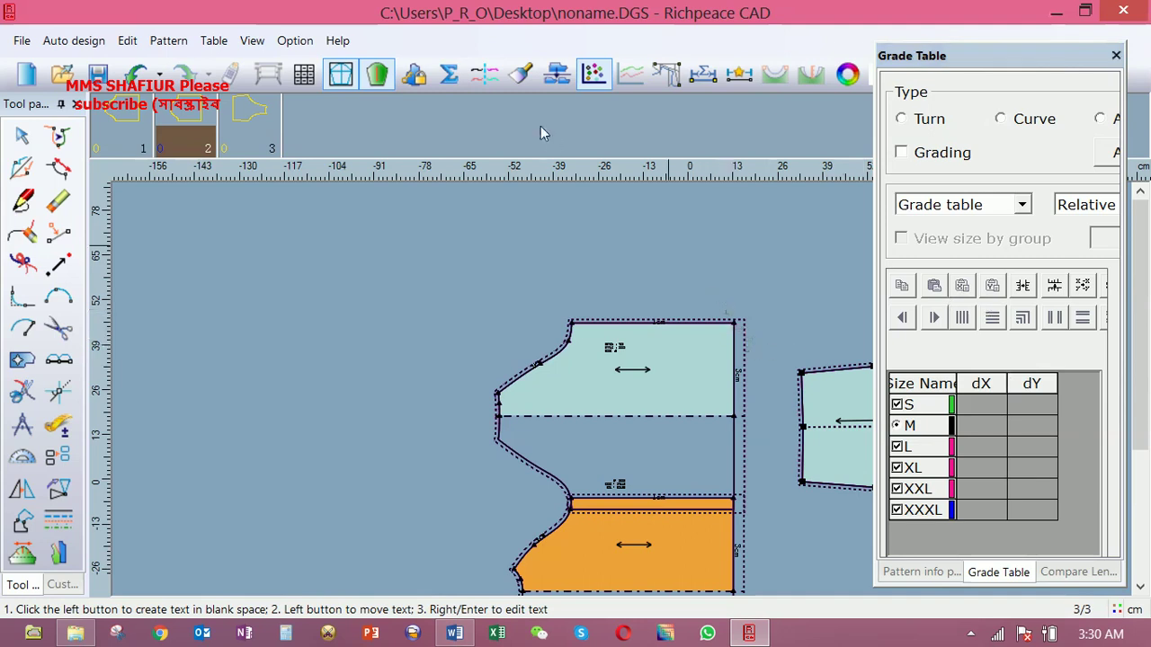
left_click(597, 77)
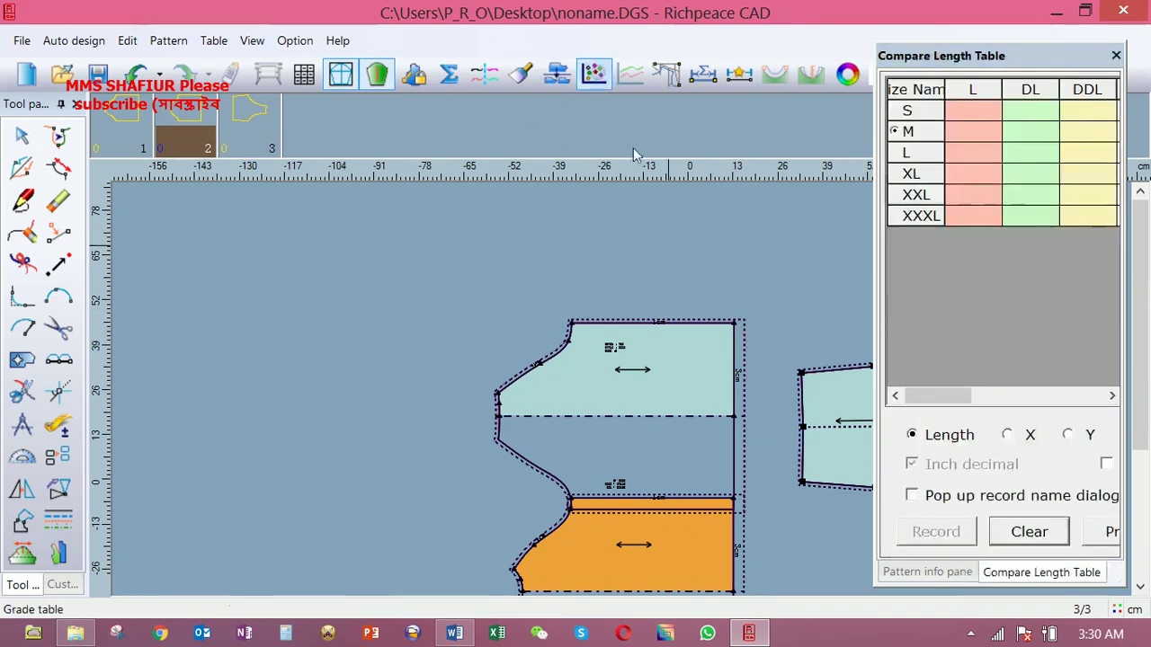
left_click(739, 329)
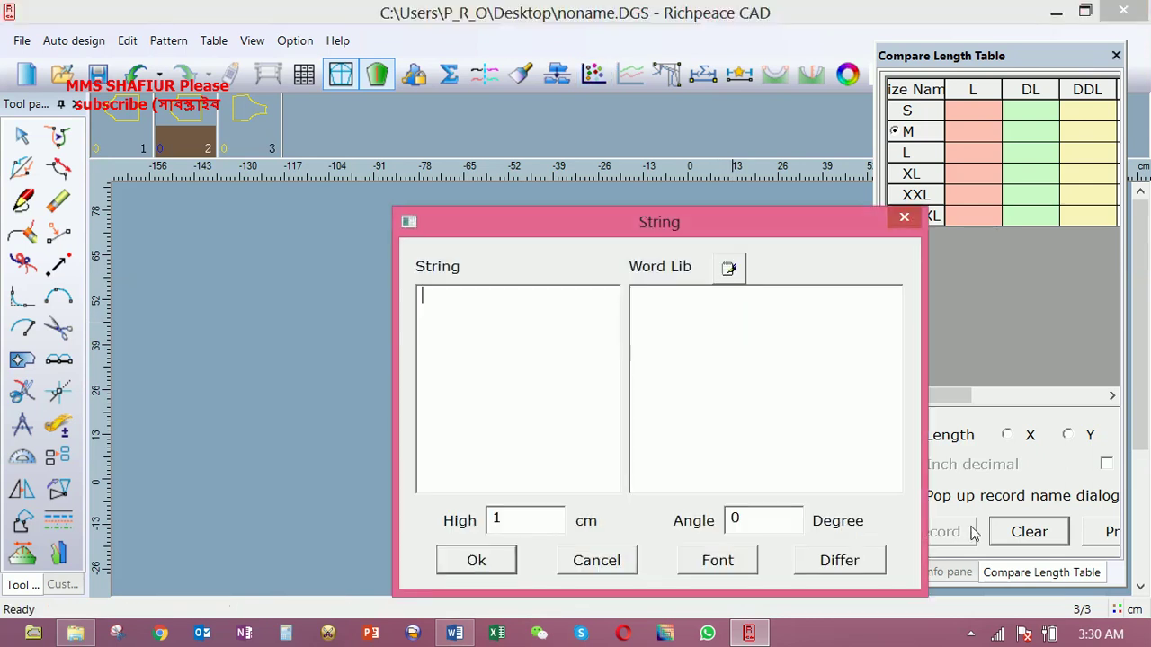
left_click(903, 217)
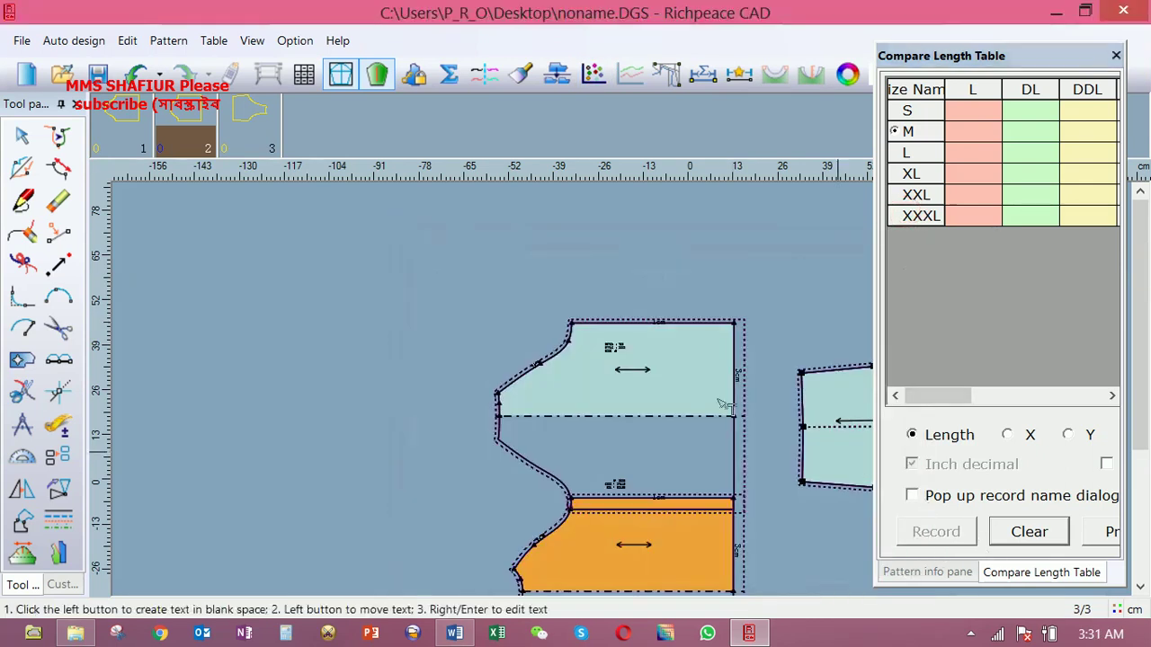
left_click(954, 576)
left_click(1016, 574)
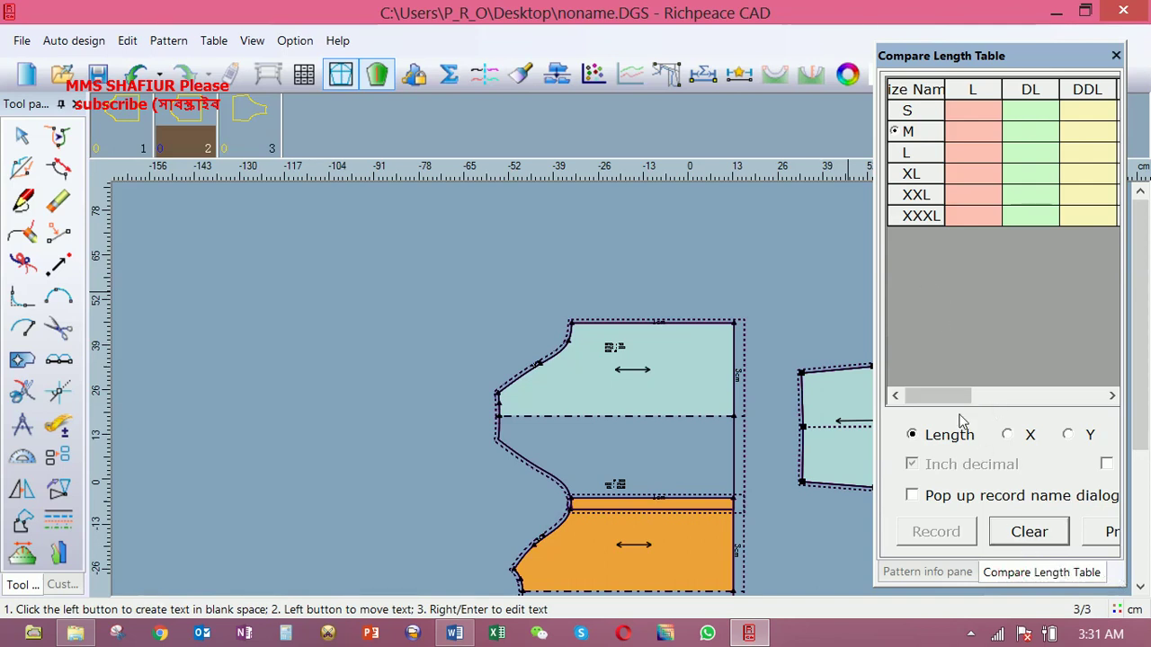
left_click(595, 74)
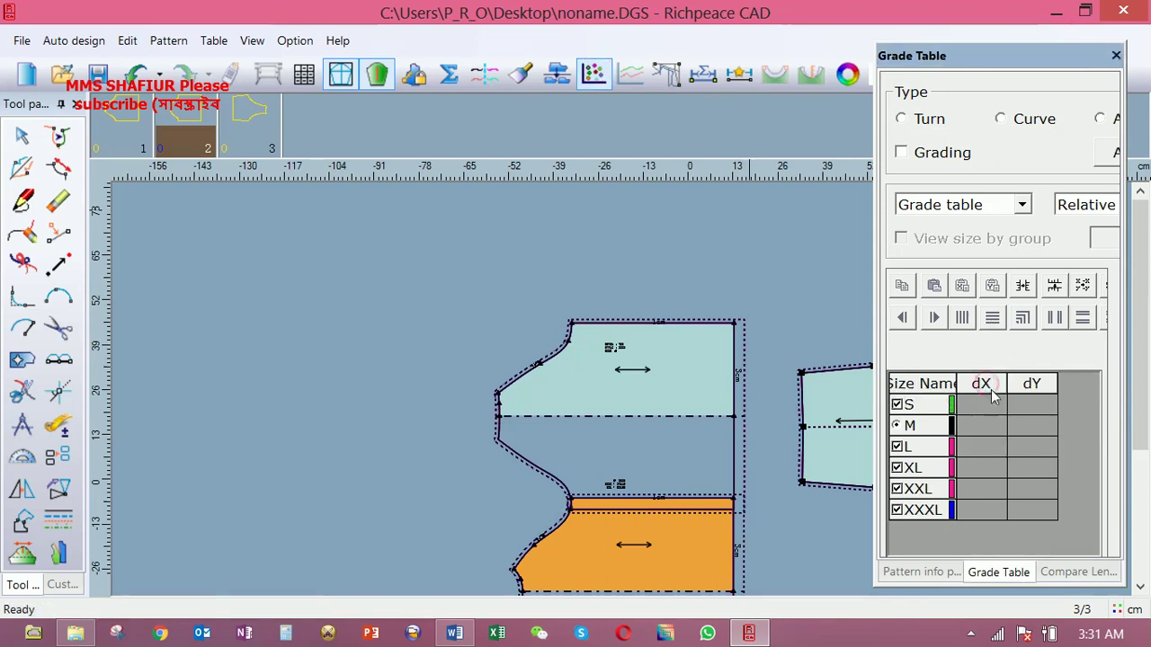
Pick the upper piece's top-right corner and trial dX offsets of 2, then clear them to zero
left_click(731, 321)
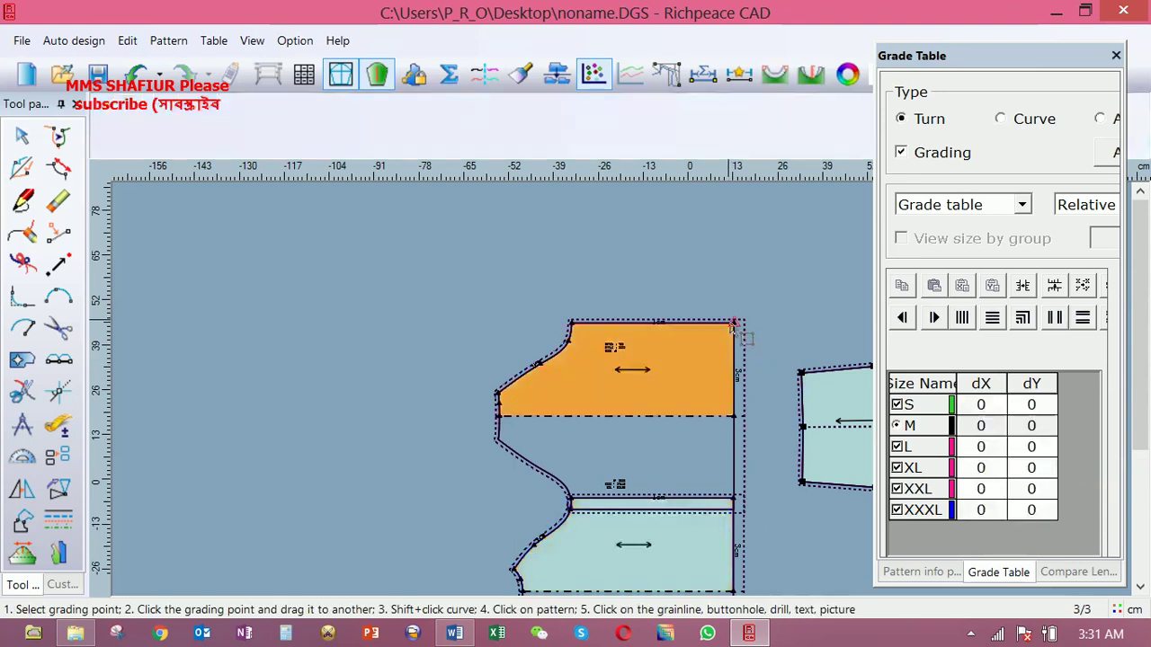
left_click(993, 387)
type("2")
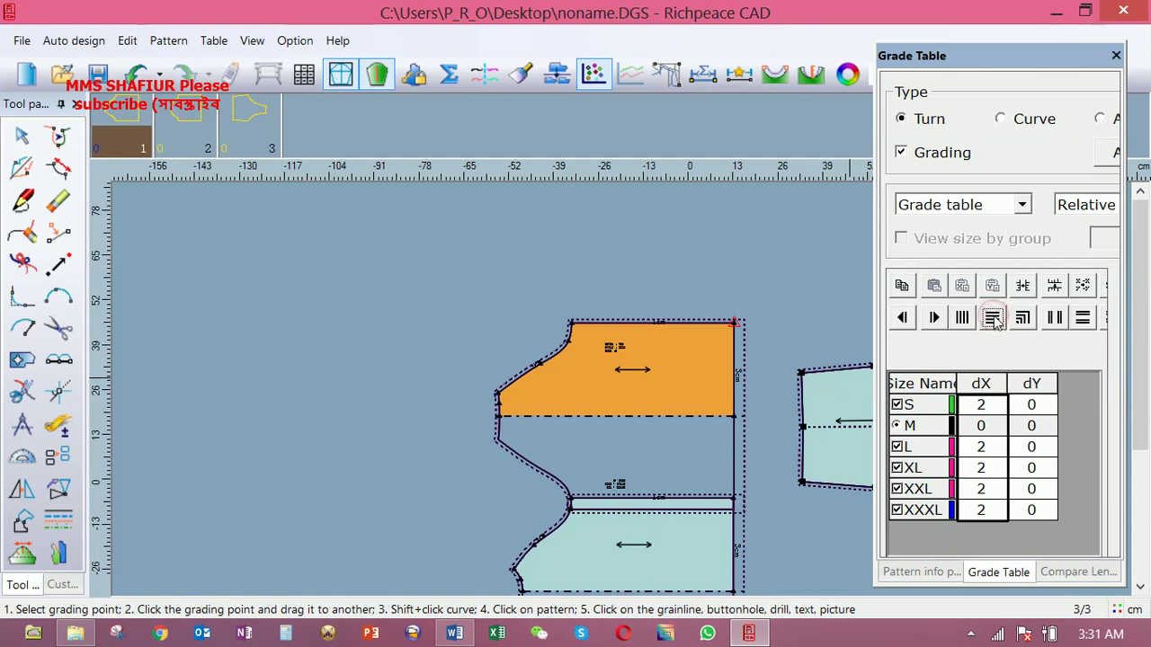
left_click(989, 320)
left_click(987, 405)
left_click(982, 384)
type("2")
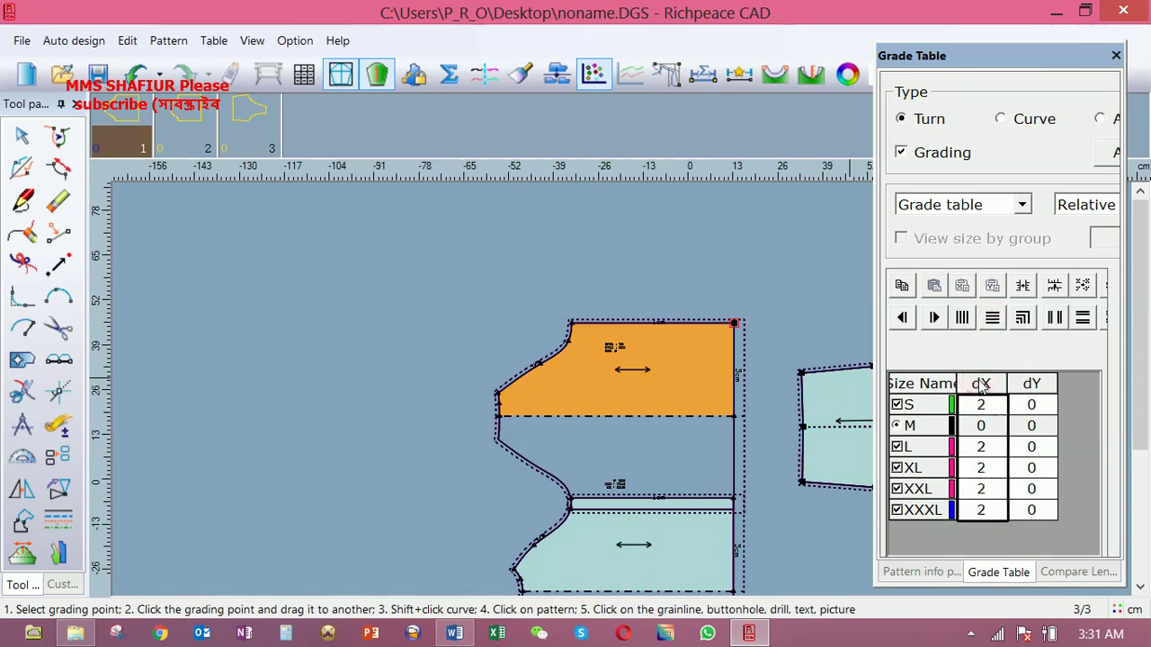
left_click(962, 318)
left_click(755, 434)
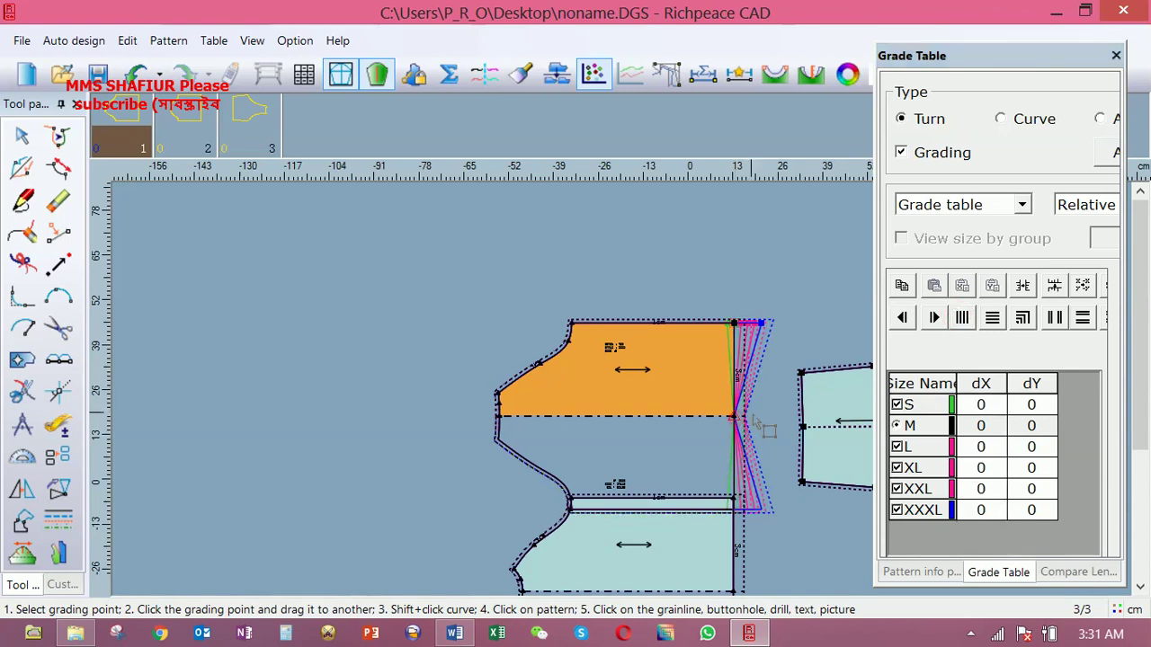
Apply a dX offset of 2 to the non-base sizes, with S shrinking by 2
left_click(989, 384)
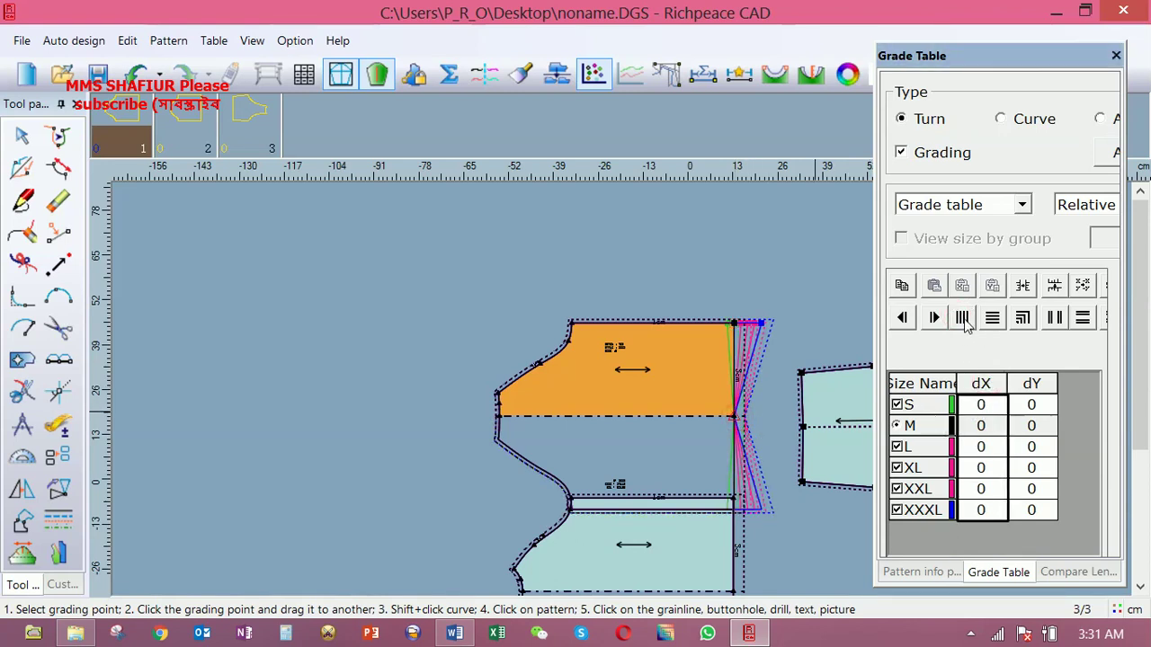
left_click(963, 322)
type("2")
key("Return")
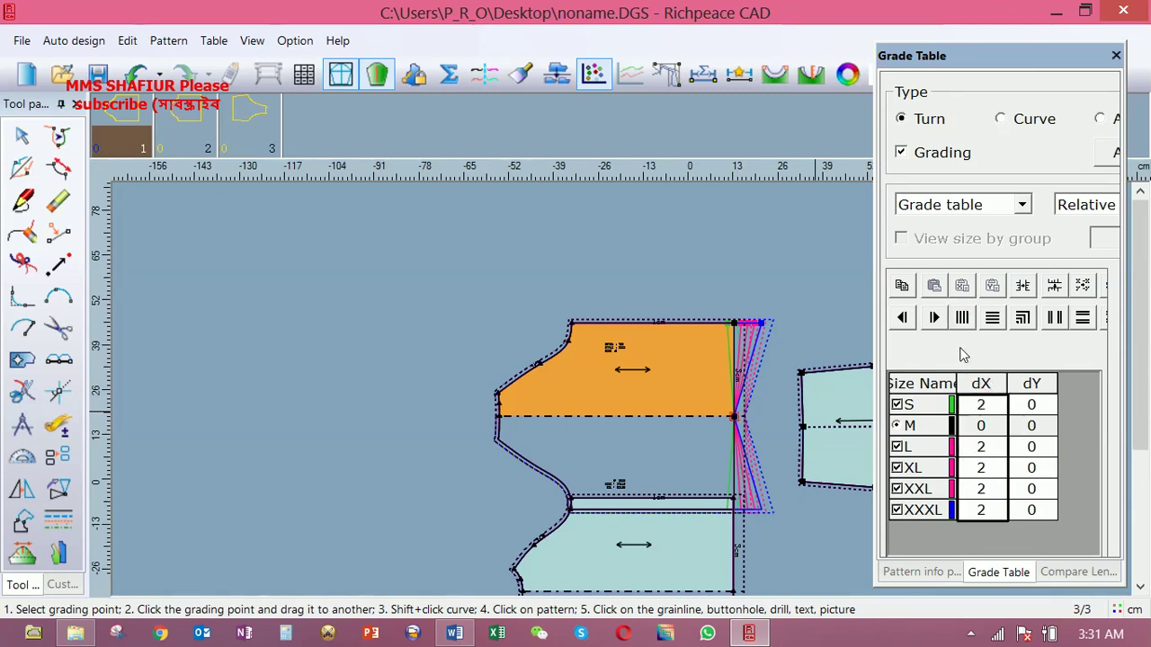
left_click(963, 319)
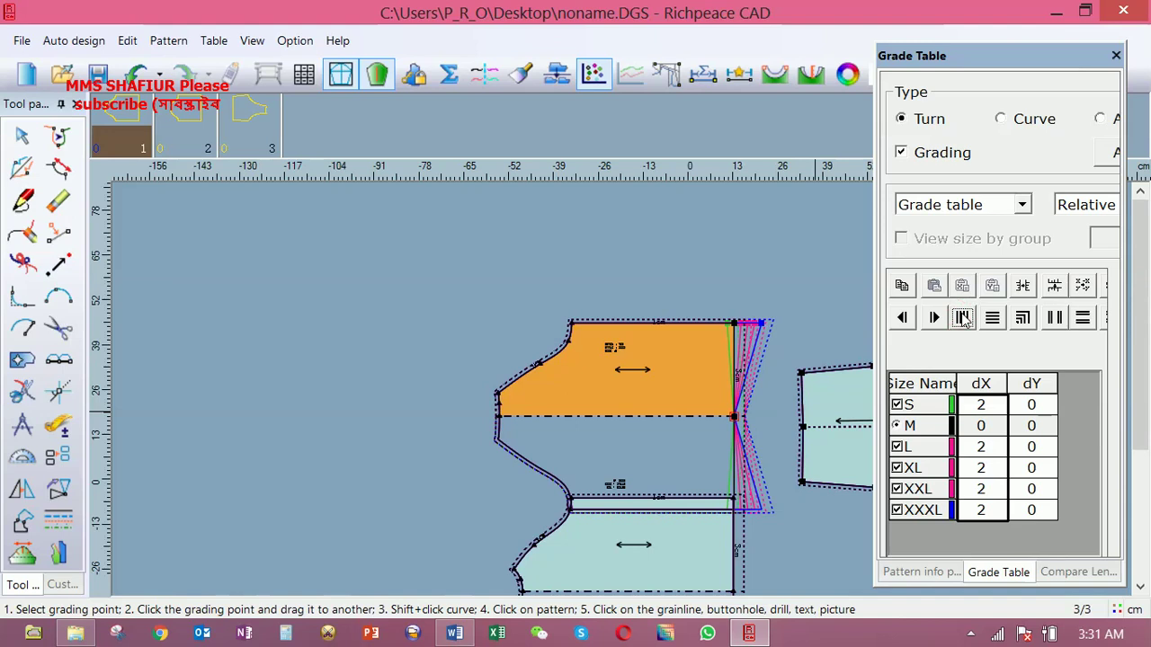
left_click(963, 319)
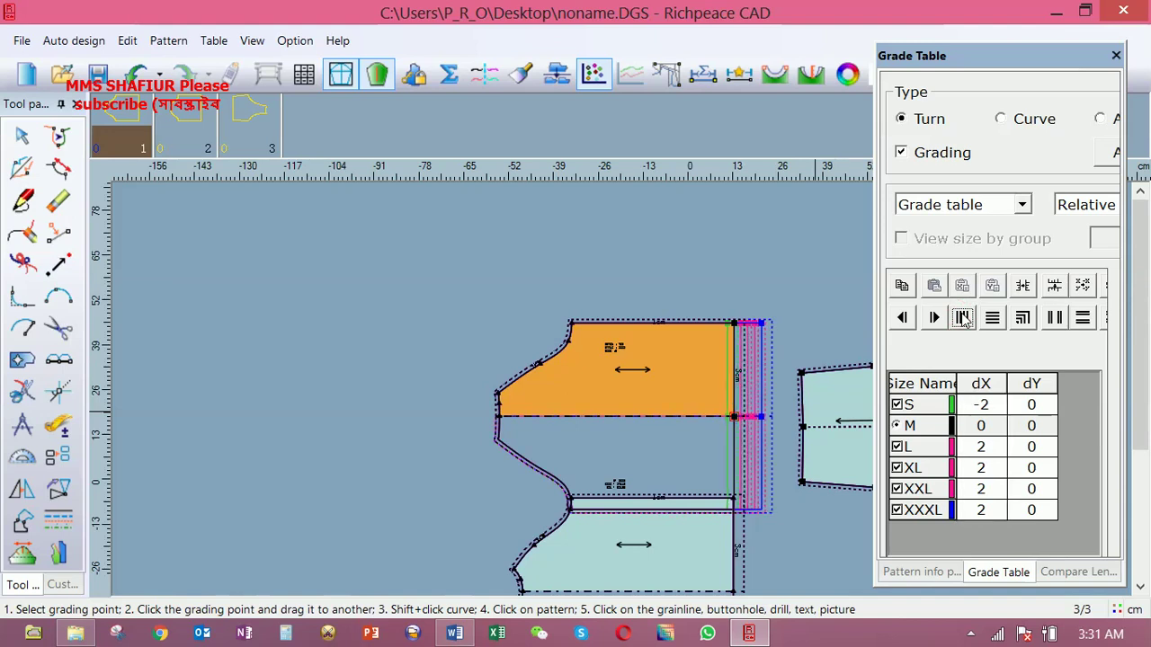
Grade the top corner points with dY 1 for the larger sizes and -1 for S
left_click(734, 324)
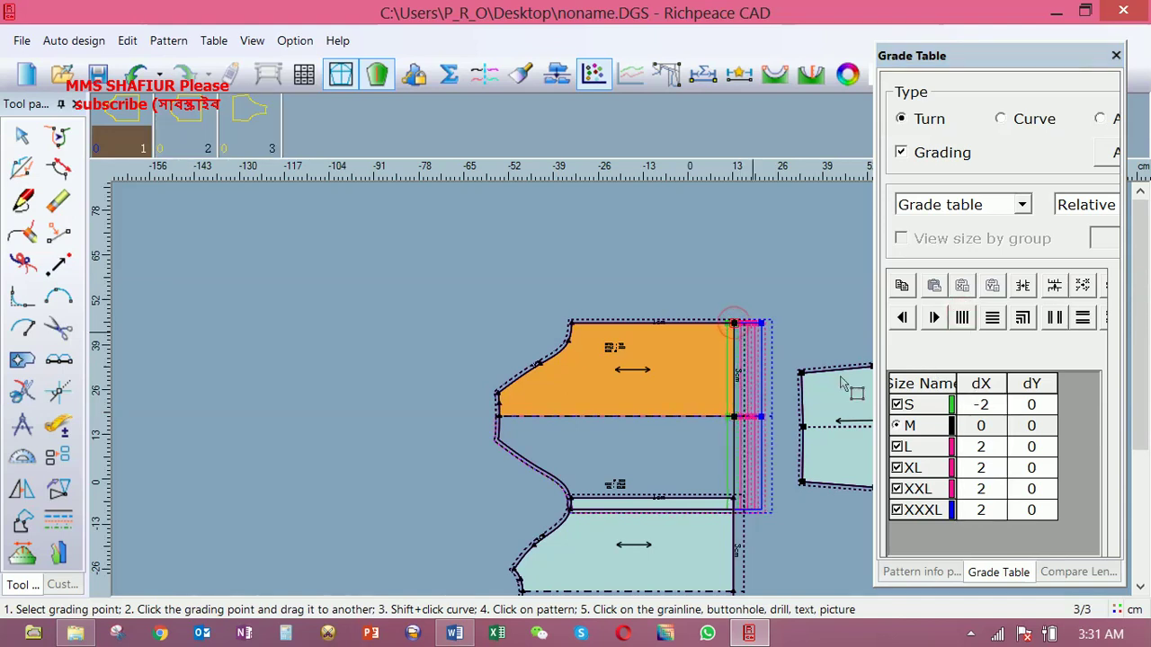
left_click(1031, 385)
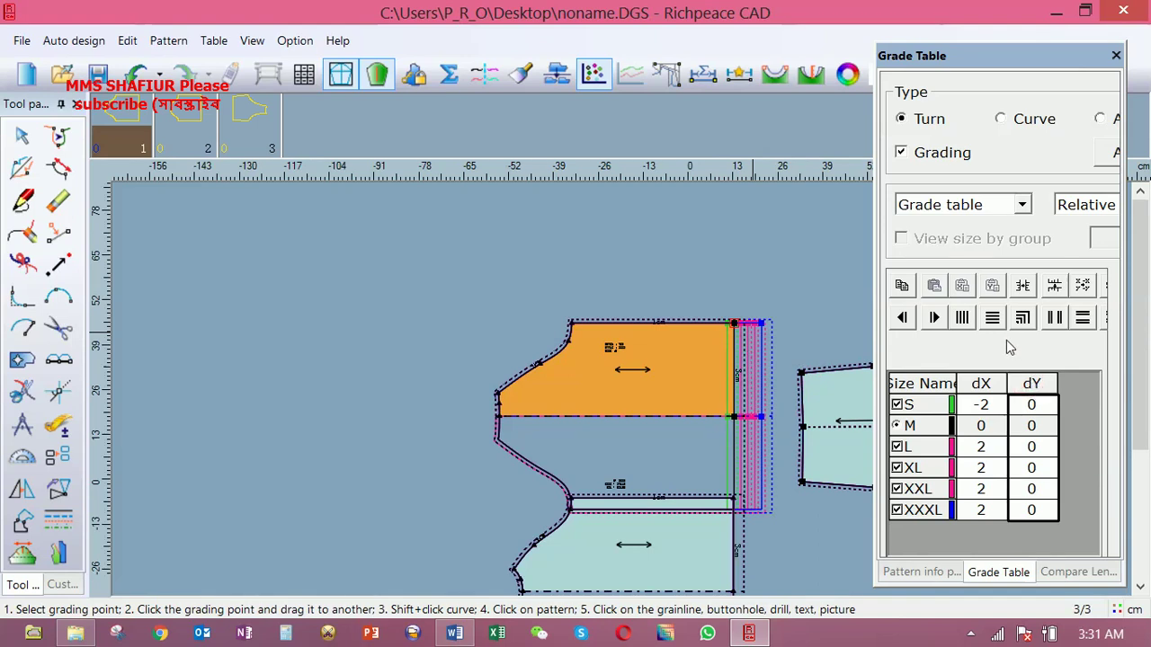
type("1")
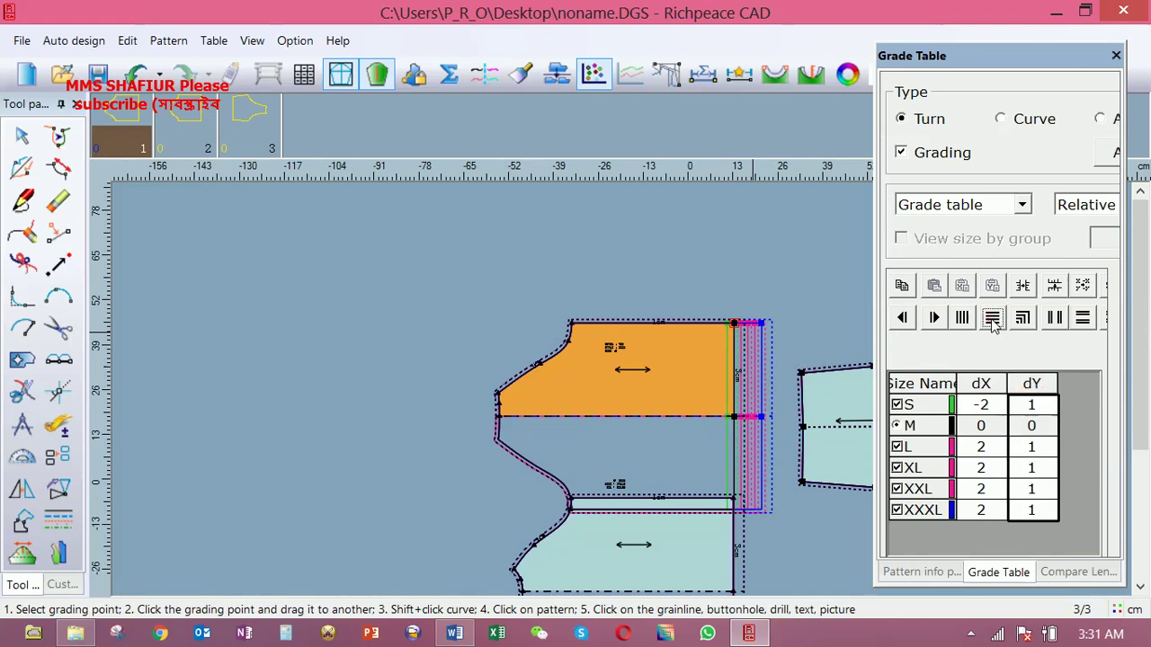
left_click(993, 320)
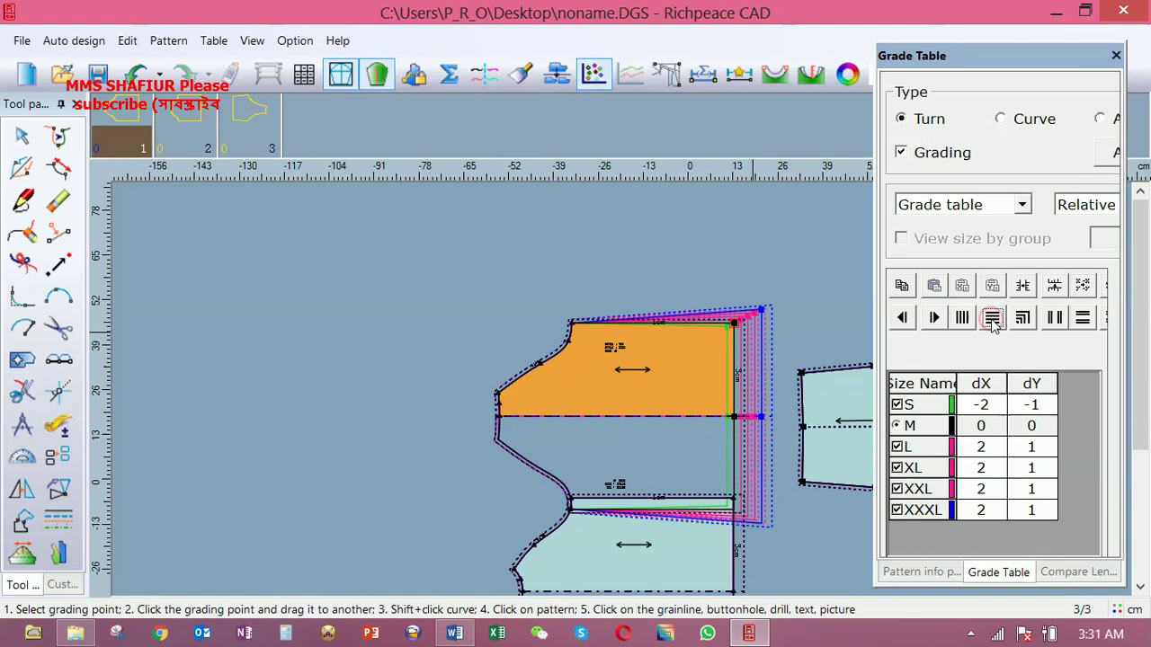
left_click(572, 322)
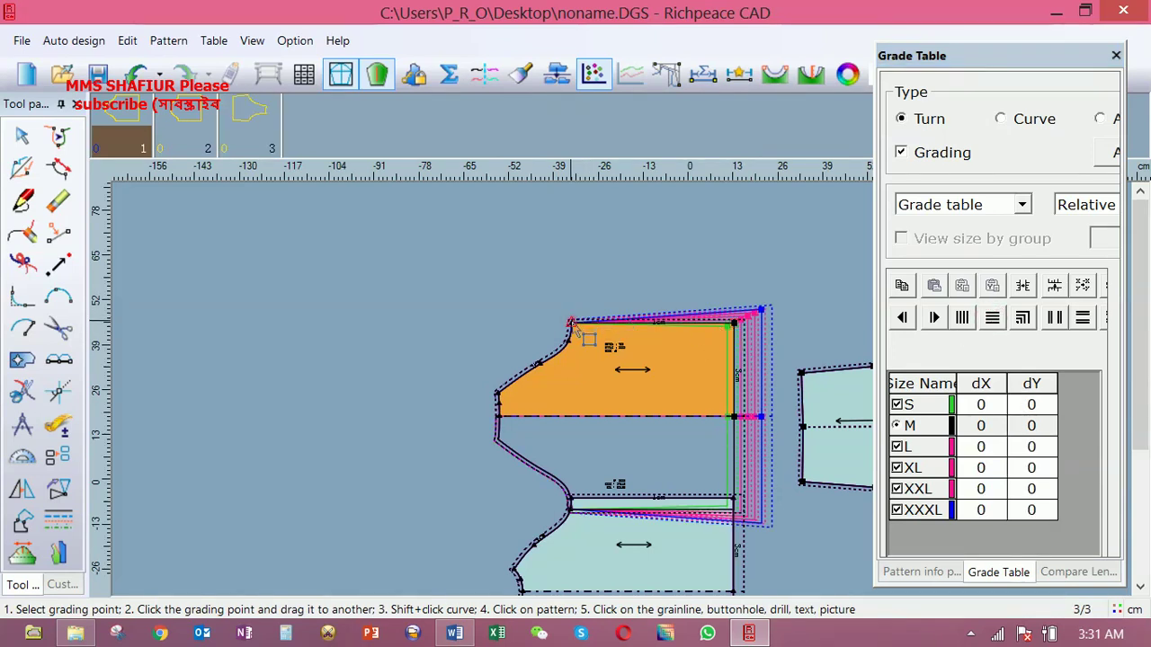
left_click(1032, 384)
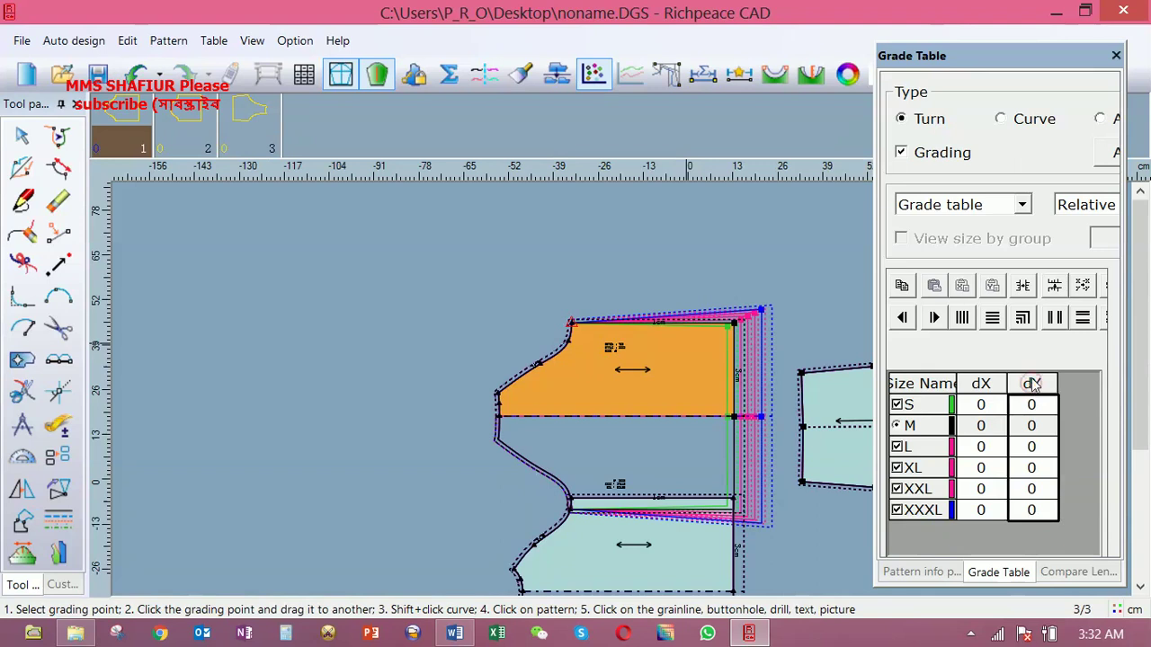
type("1")
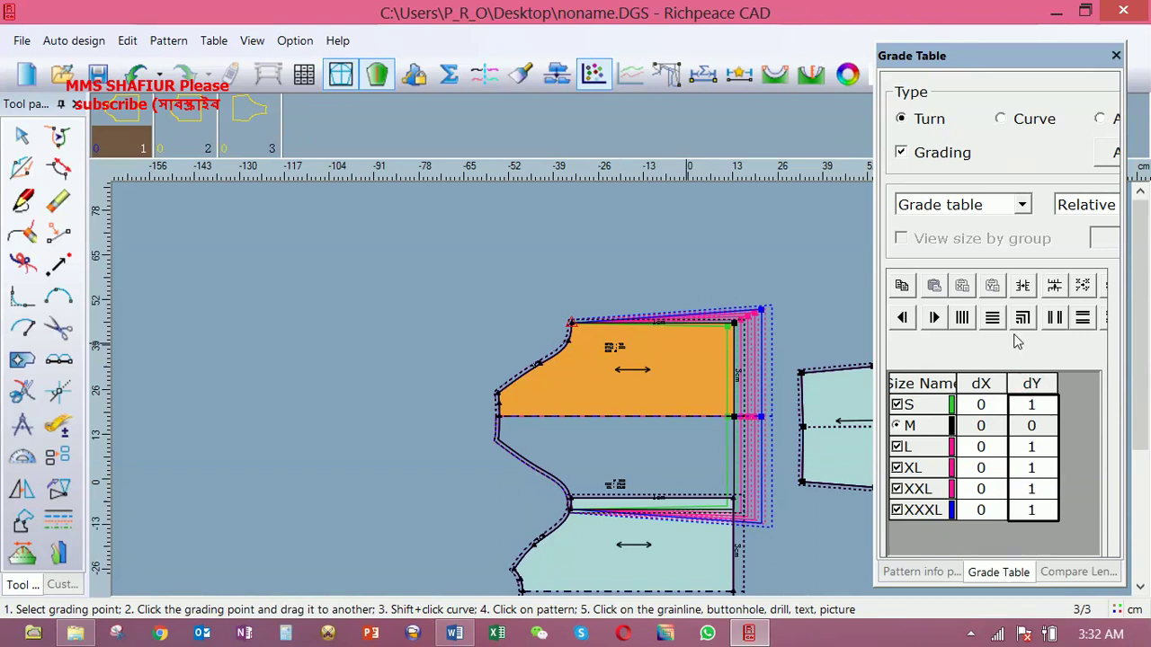
left_click(992, 317)
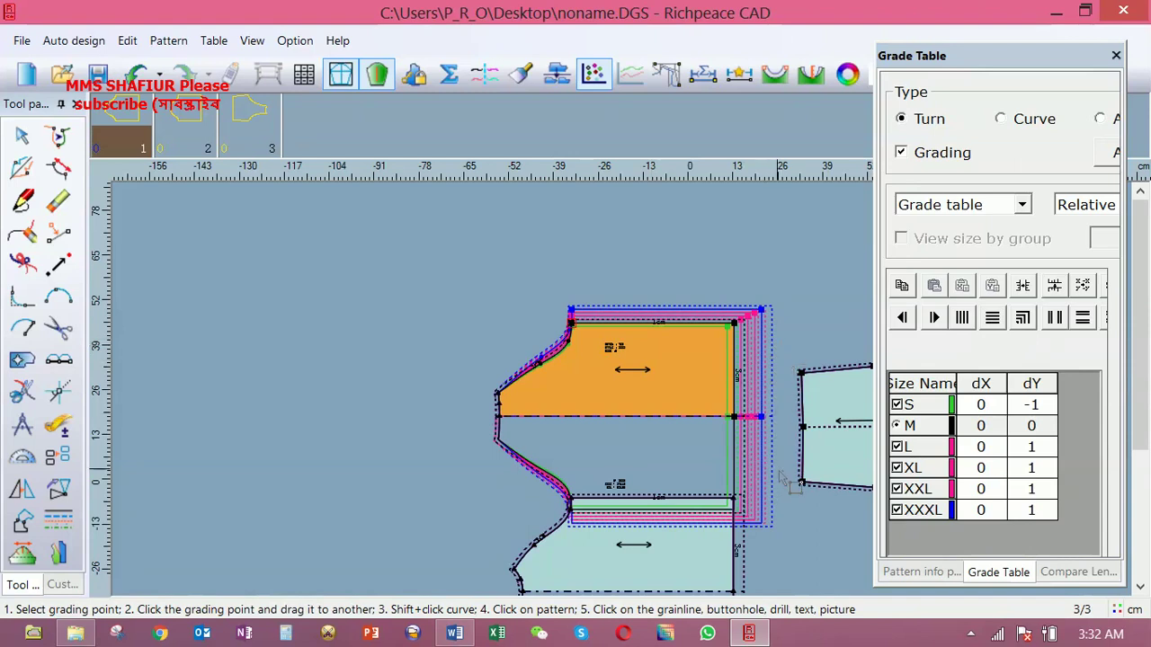
Zoom in on the nested size outlines of the graded pieces and open the Table menu
scroll(787, 469, "down", 2)
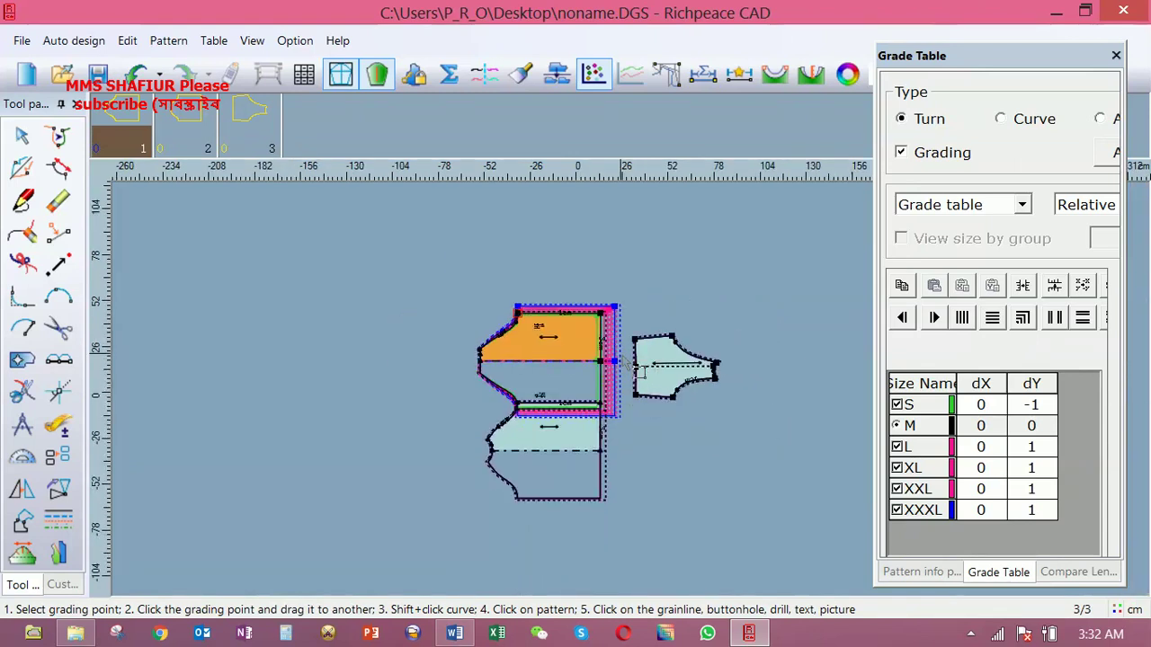
scroll(636, 369, "up", 1)
scroll(633, 396, "up", 1)
scroll(629, 383, "up", 1)
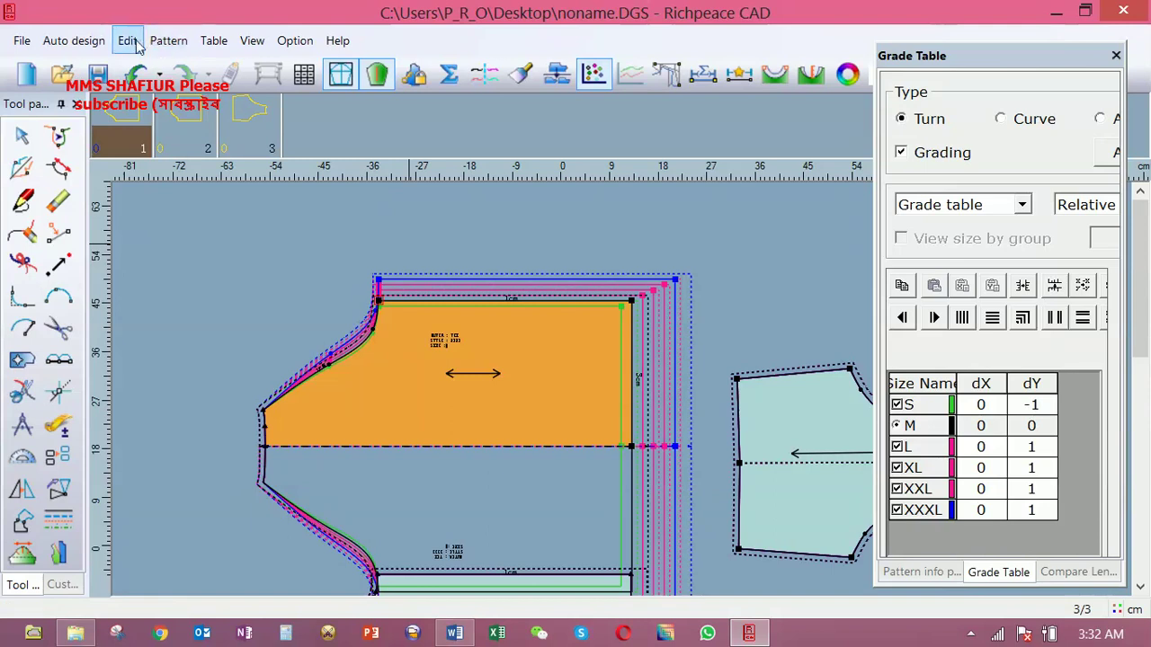
left_click(165, 47)
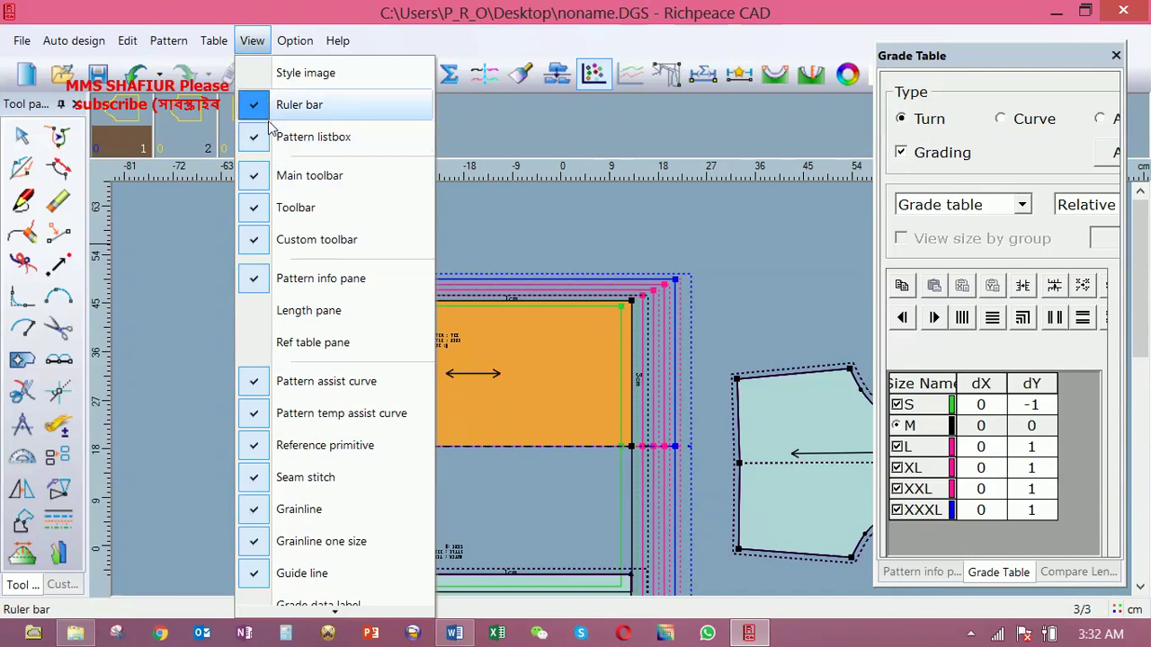
mouse_move(214, 40)
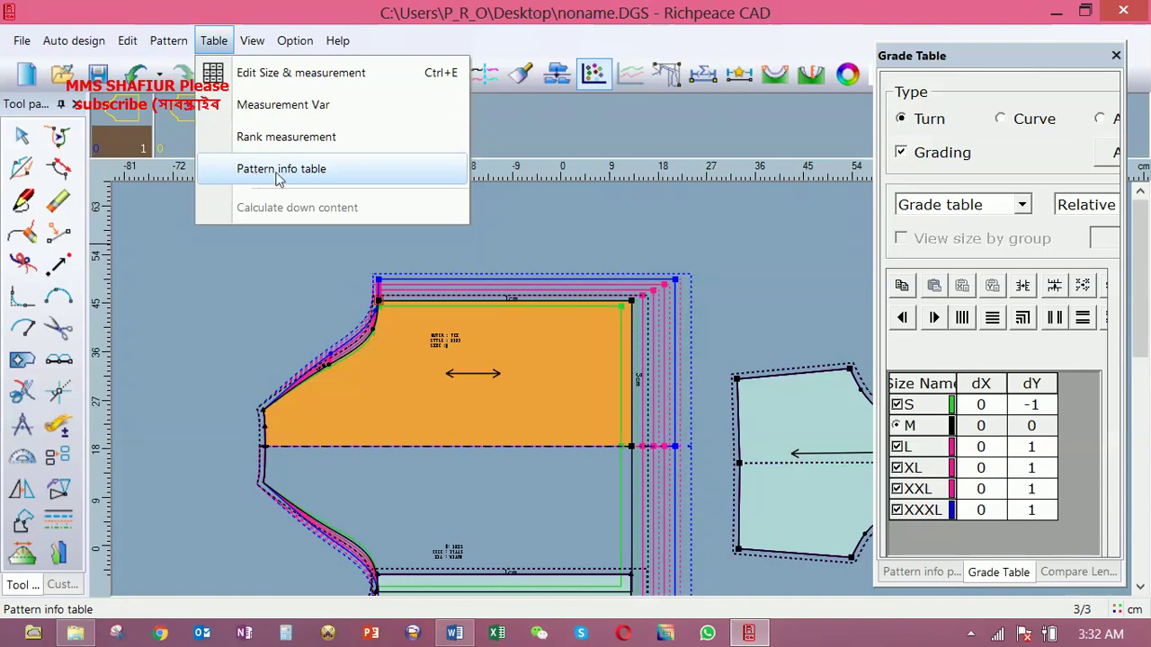
Open the Pattern info table and enter piece names 2 and 3
left_click(306, 170)
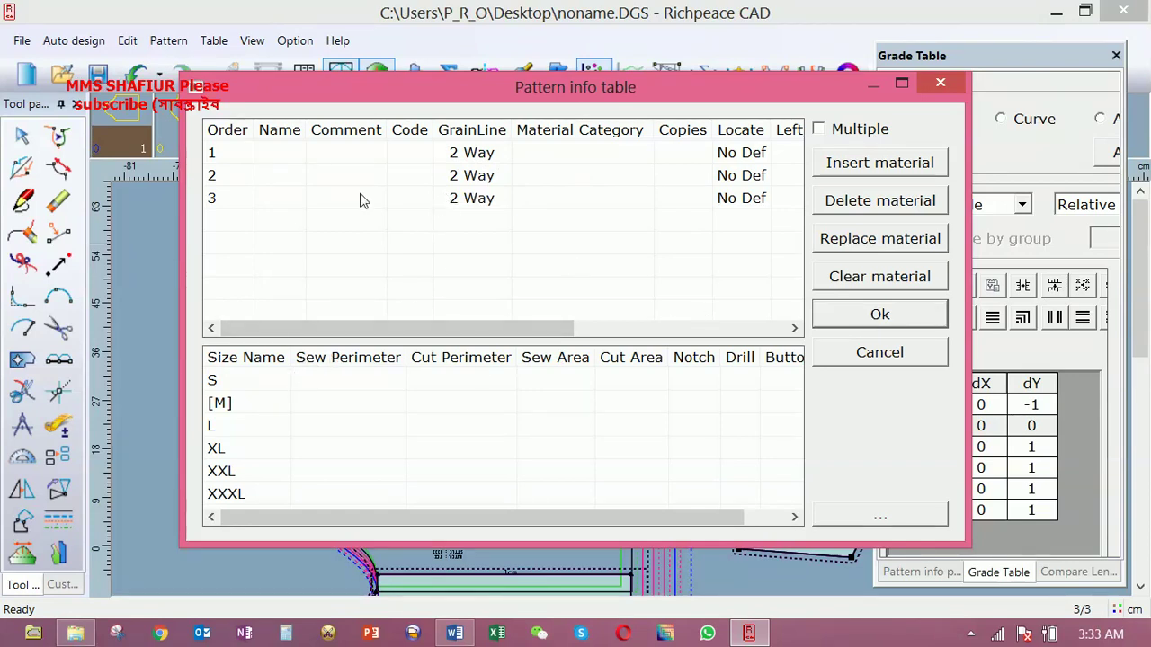
left_click(290, 153)
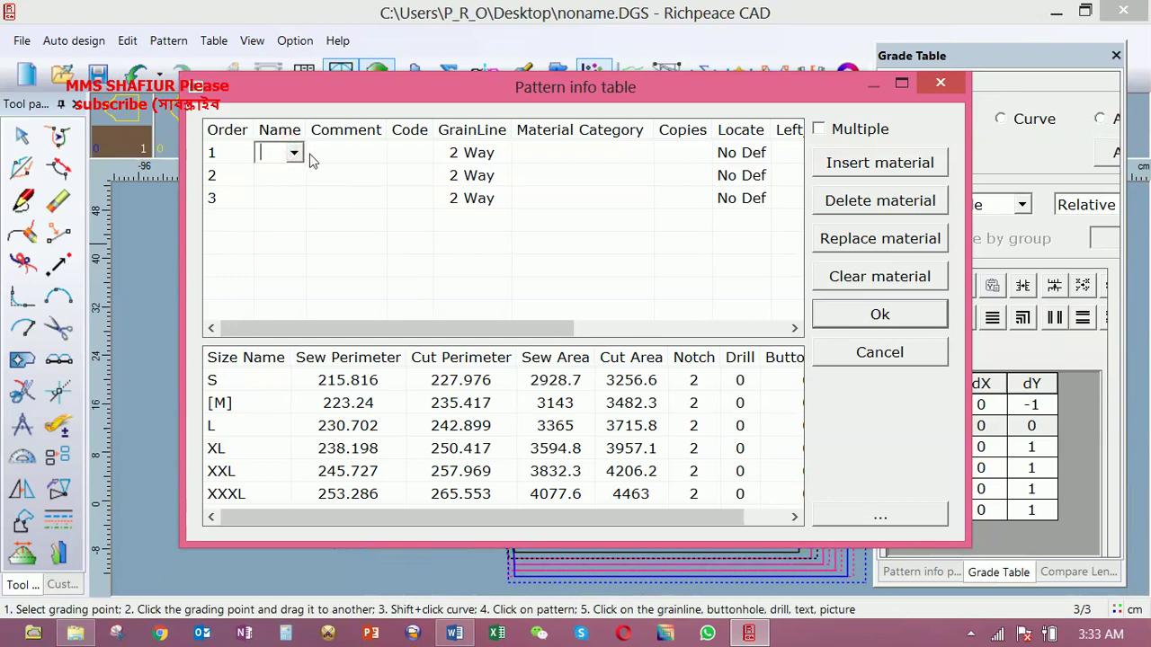
type("2")
left_click(286, 175)
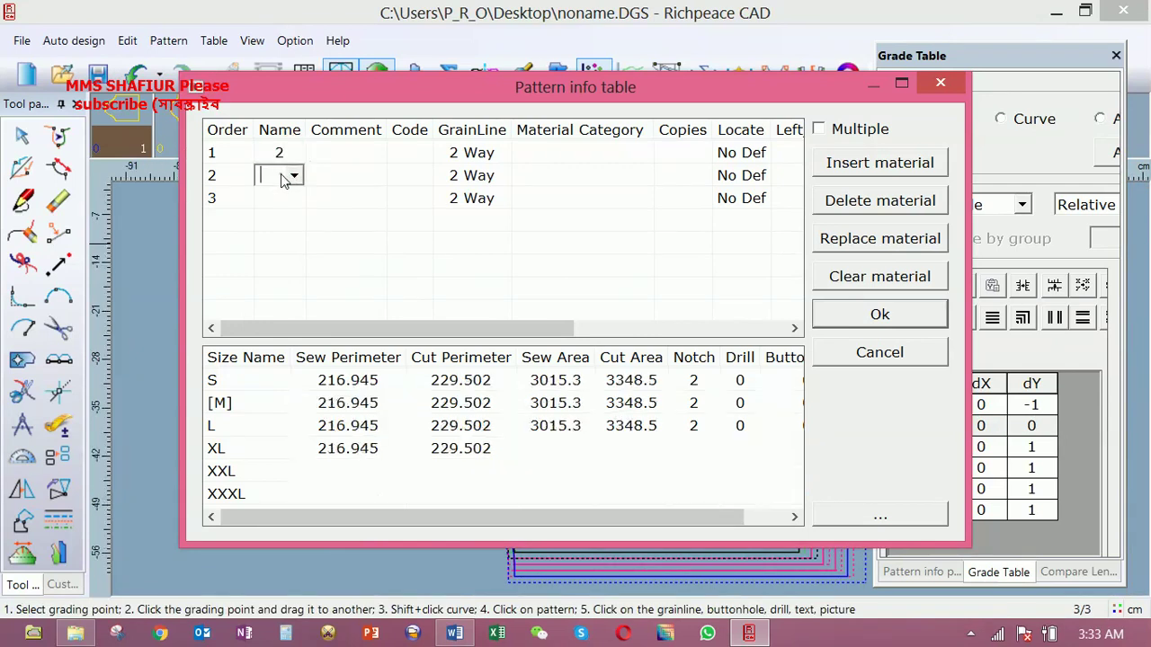
type("2")
left_click(284, 198)
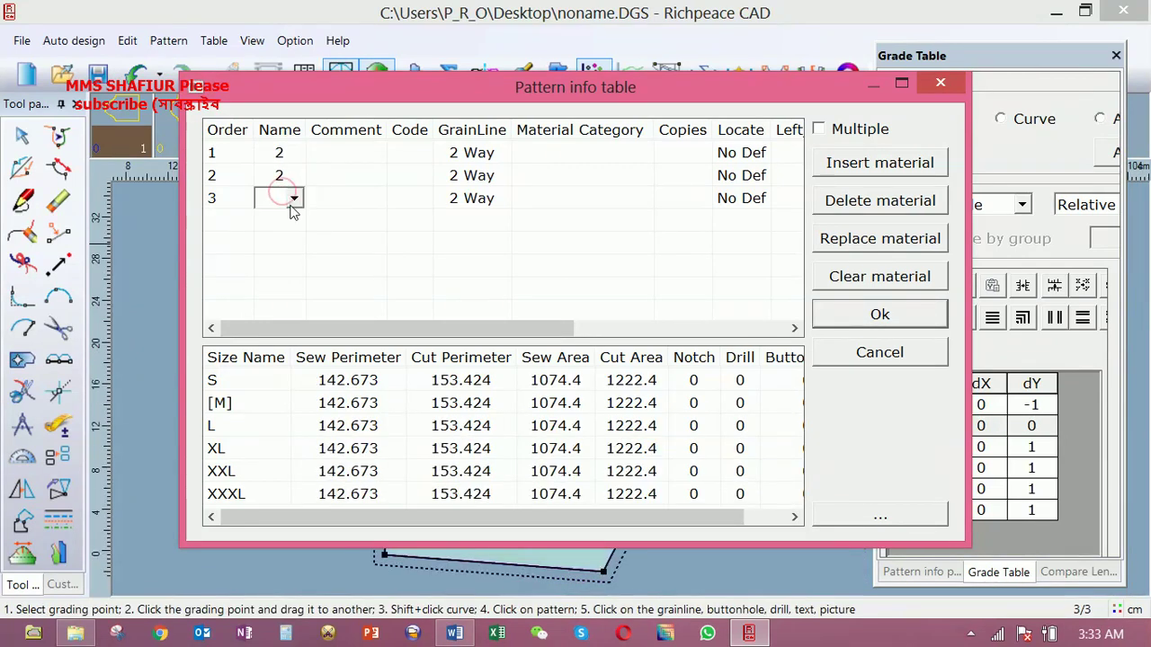
left_click(290, 176)
type("3")
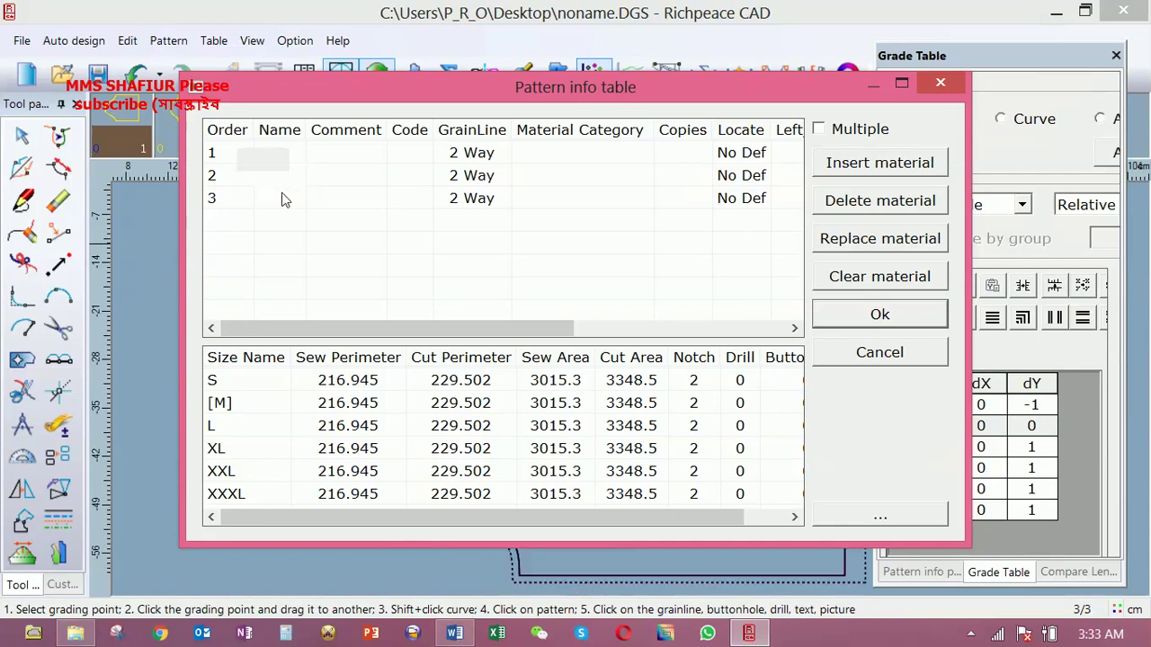
left_click(282, 199)
Enter the piece comments B, D and A
left_click(354, 151)
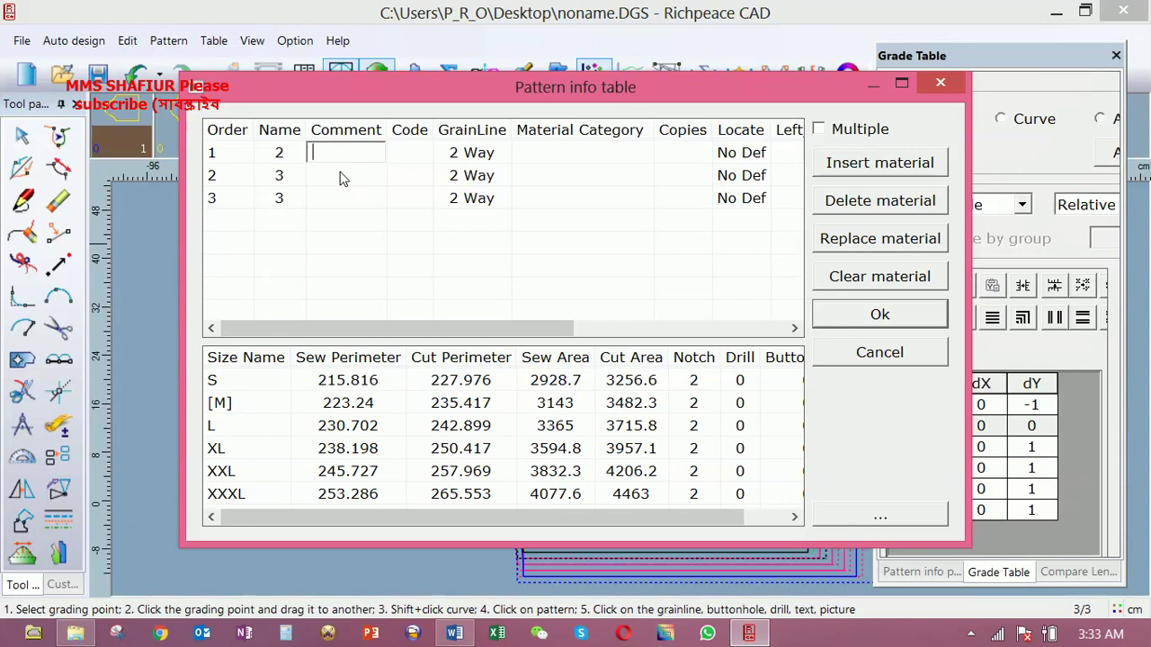
type("B")
left_click(334, 176)
type("B")
left_click(341, 197)
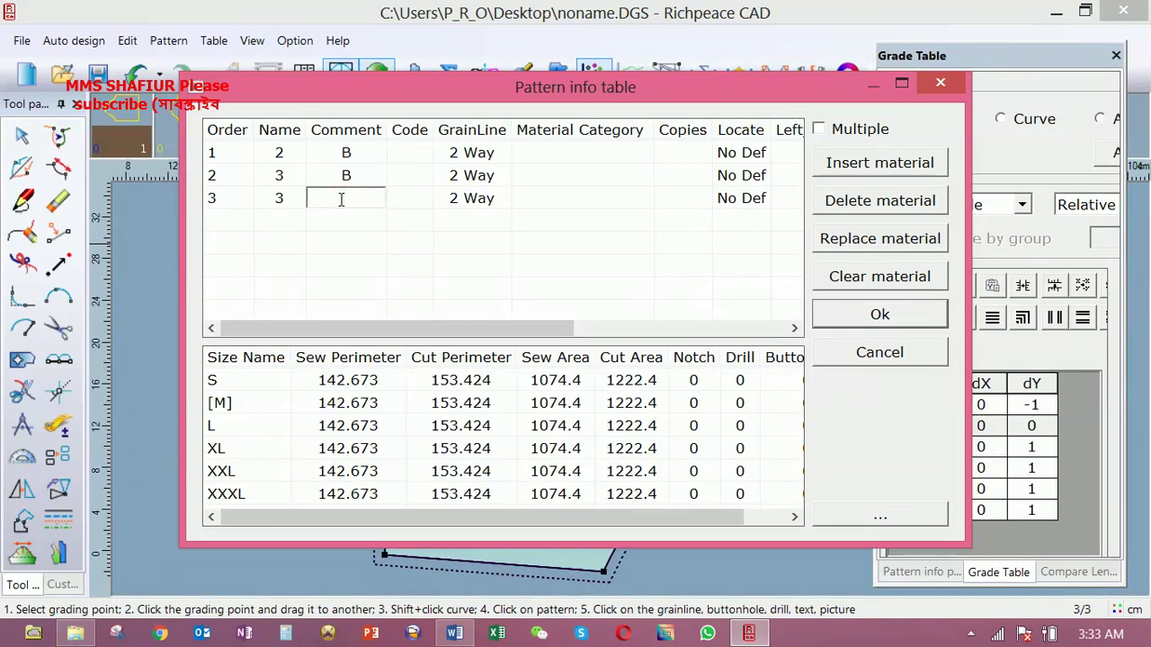
left_click(363, 176)
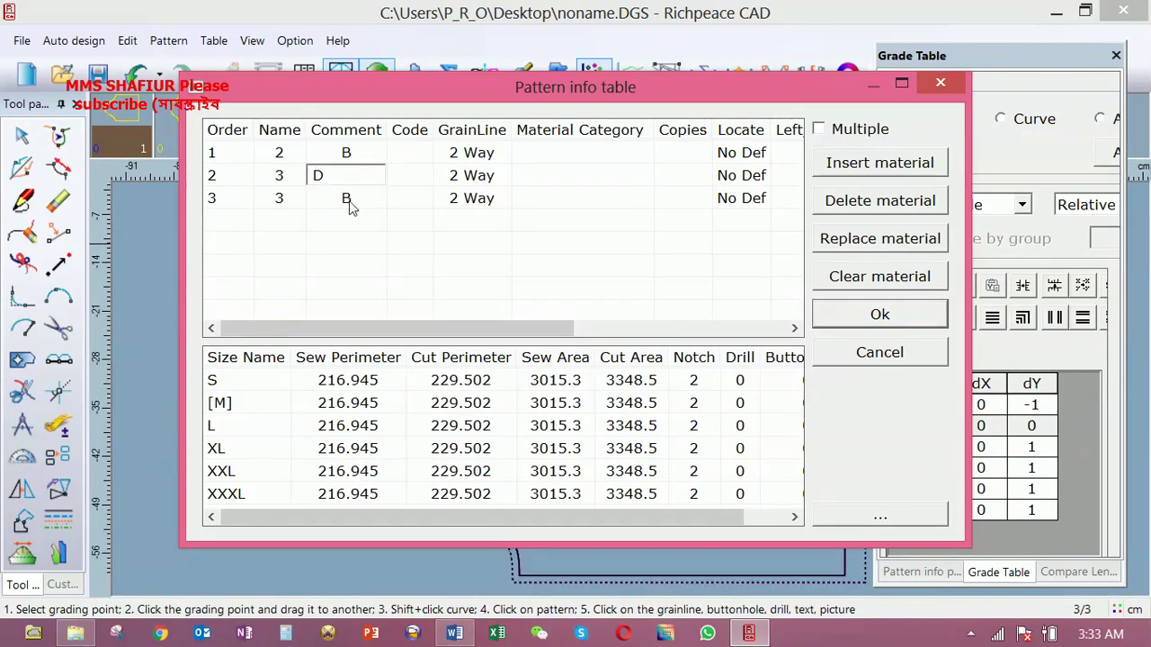
left_click(351, 203)
type("A")
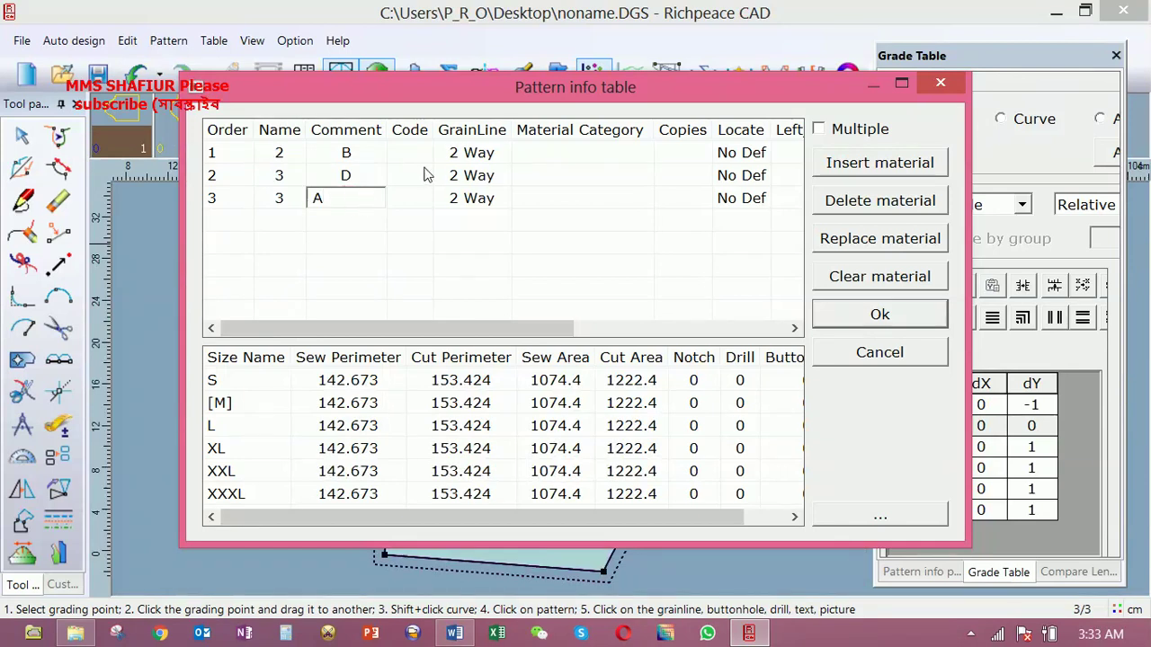
Set material category A for all three pieces
left_click(566, 151)
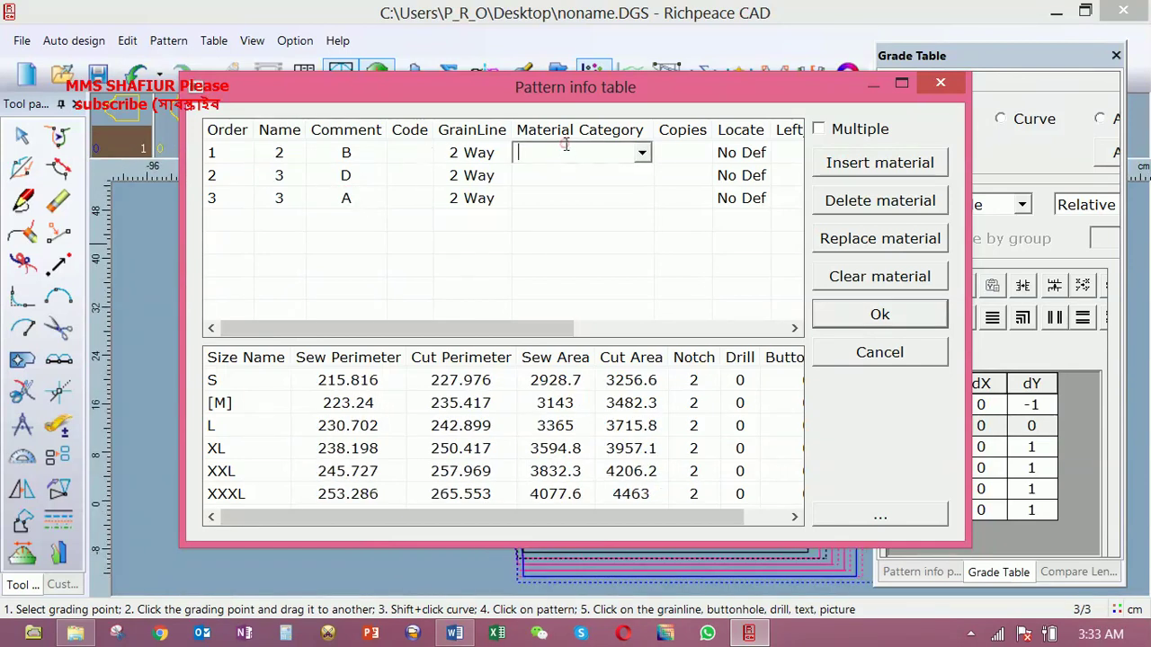
type("A")
left_click(544, 175)
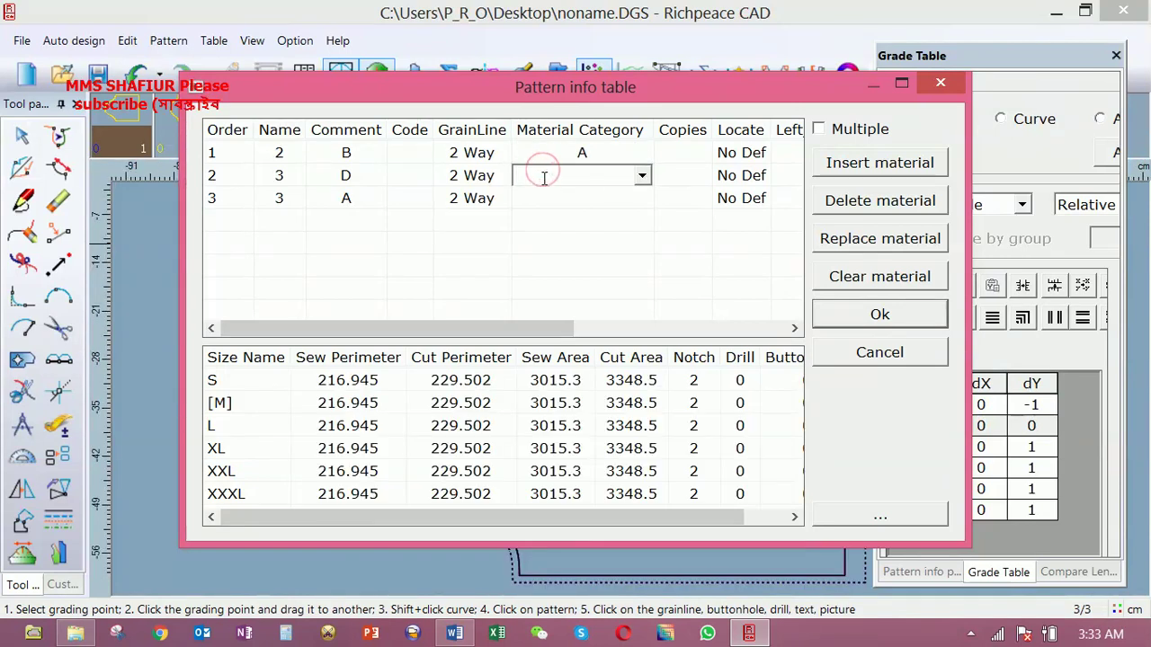
type("A")
left_click(539, 196)
type("A")
Fix the duplicate piece name flagged by the warnings and apply the pattern info
left_click(863, 317)
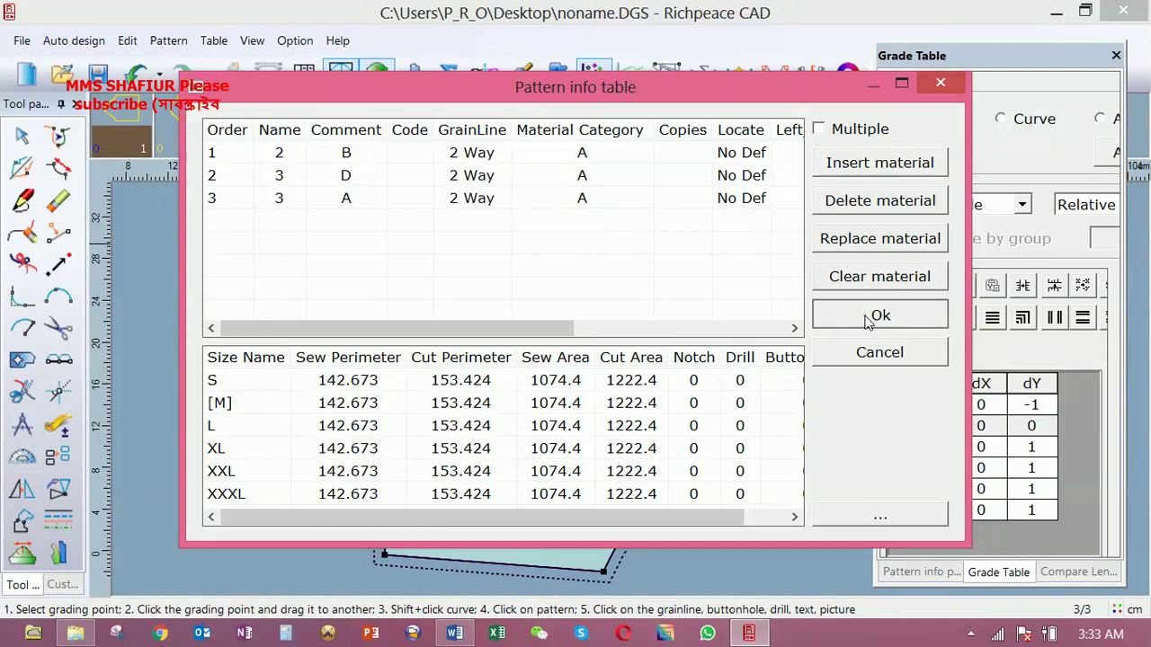
left_click(638, 371)
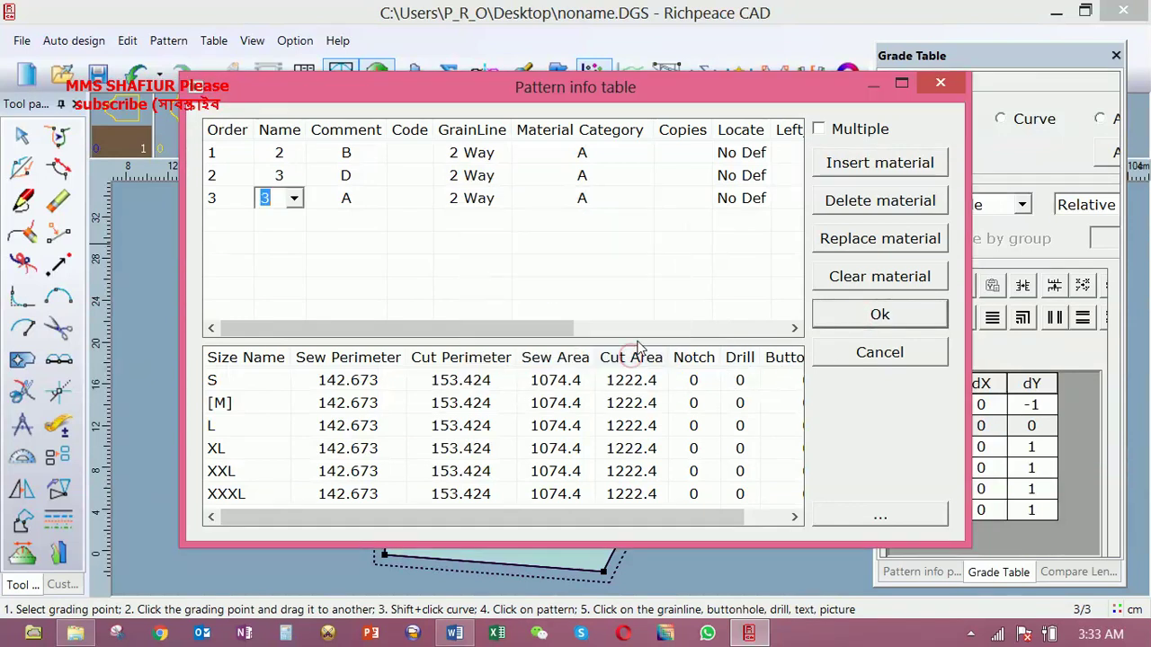
left_click(868, 316)
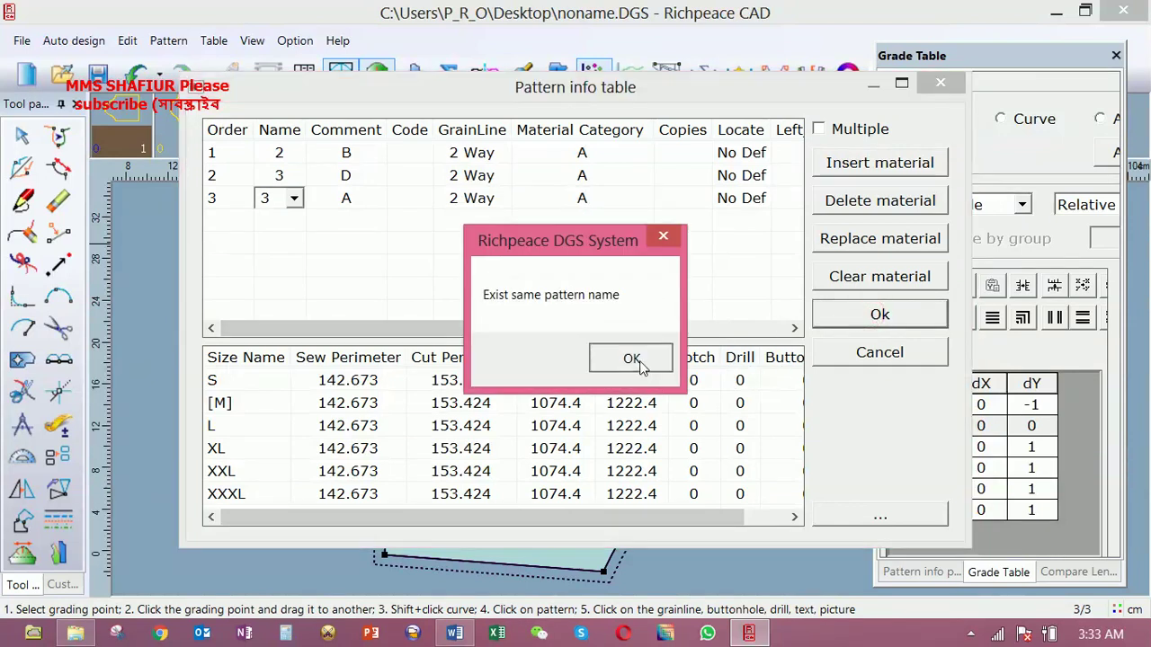
left_click(630, 356)
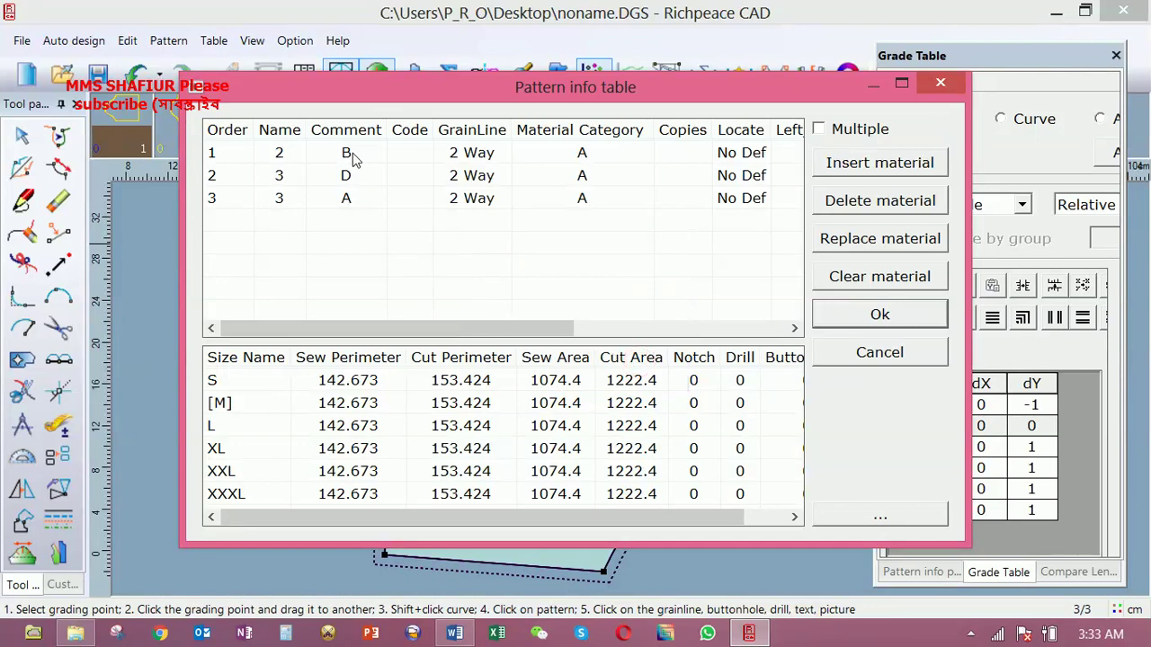
left_click(303, 179)
type("1")
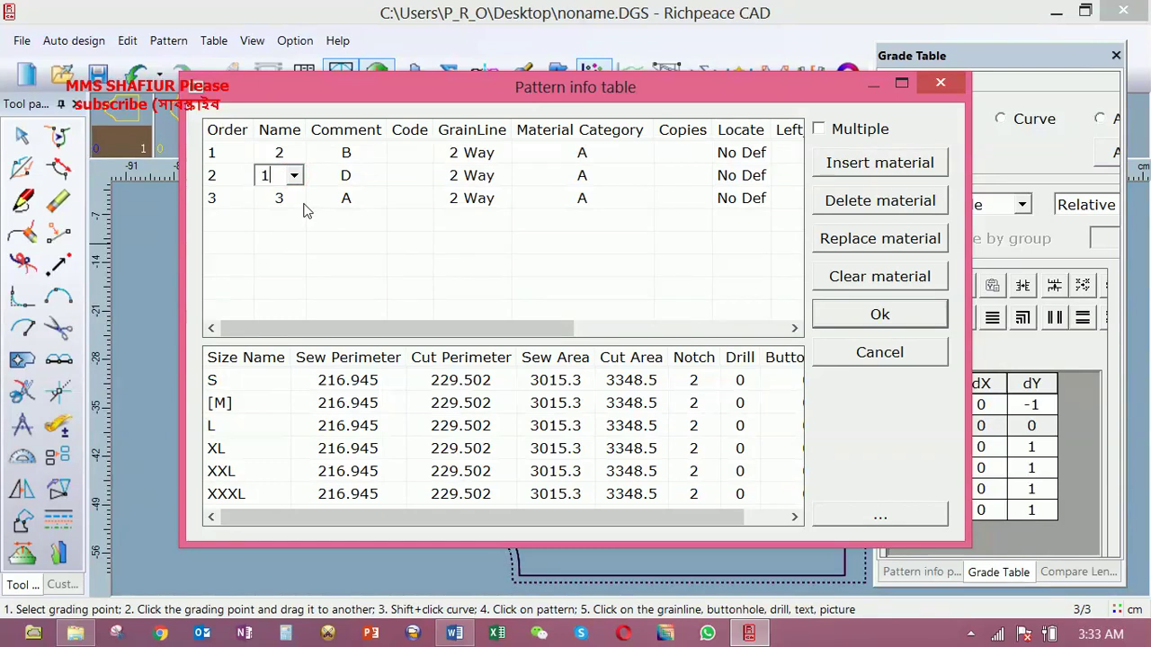
left_click(877, 314)
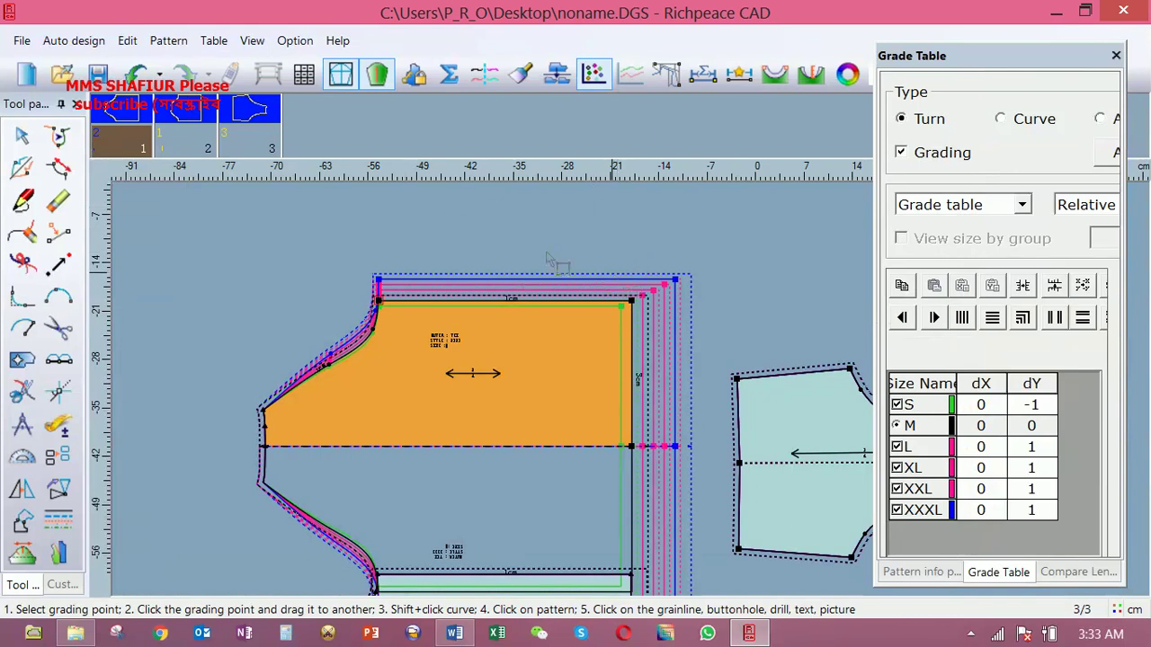
Save the graded pattern to the Desktop under the name 212.DGS
left_click(98, 74)
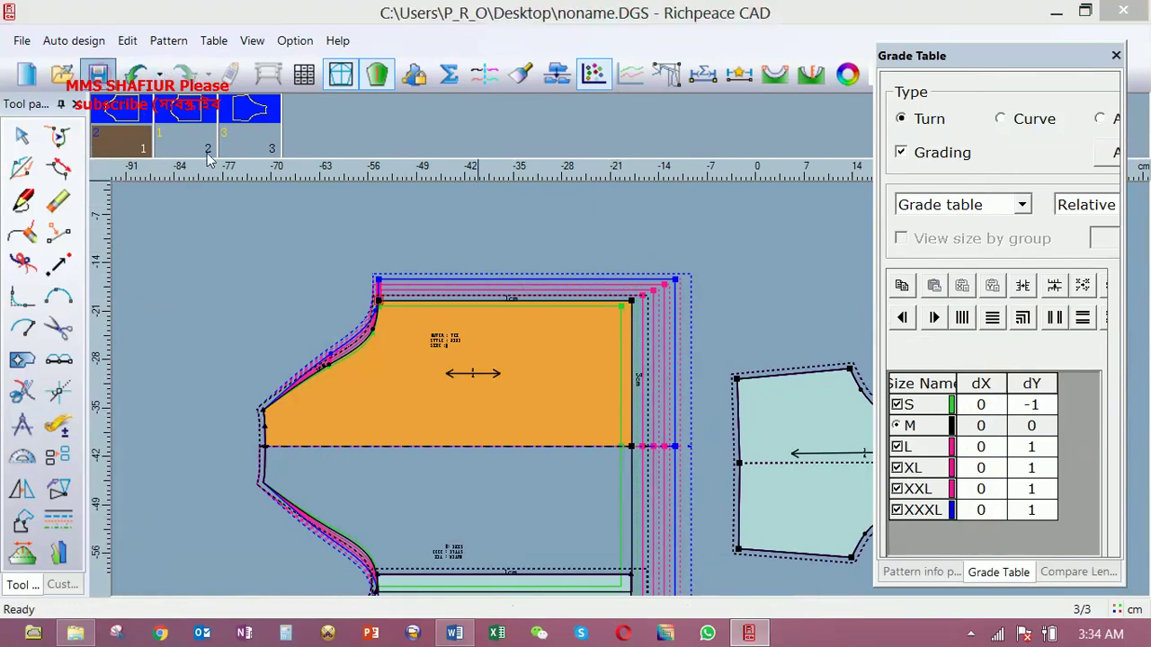
scroll(86, 261, "down", 5)
scroll(86, 261, "up", 5)
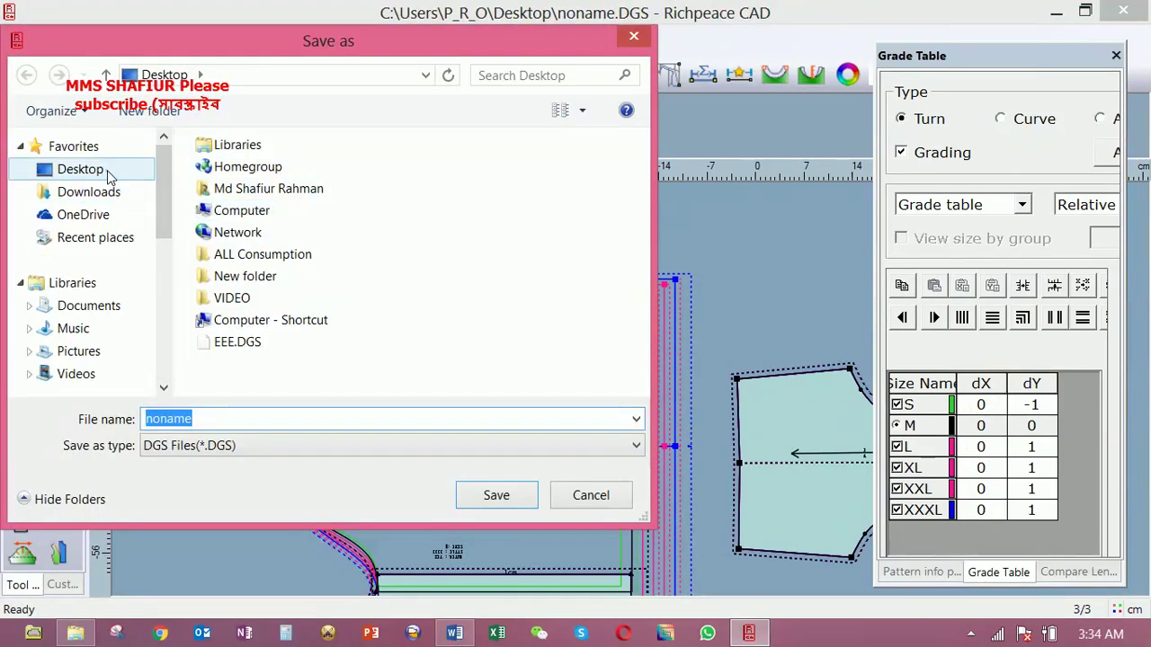
left_click(107, 170)
double_click(231, 419)
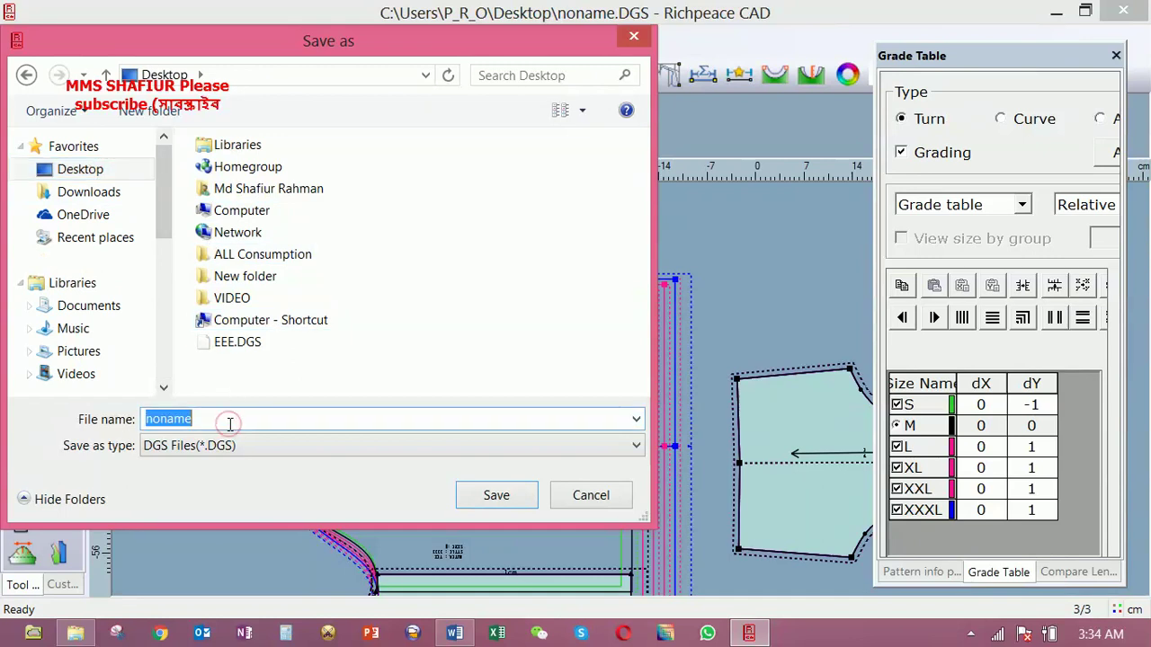
type("212")
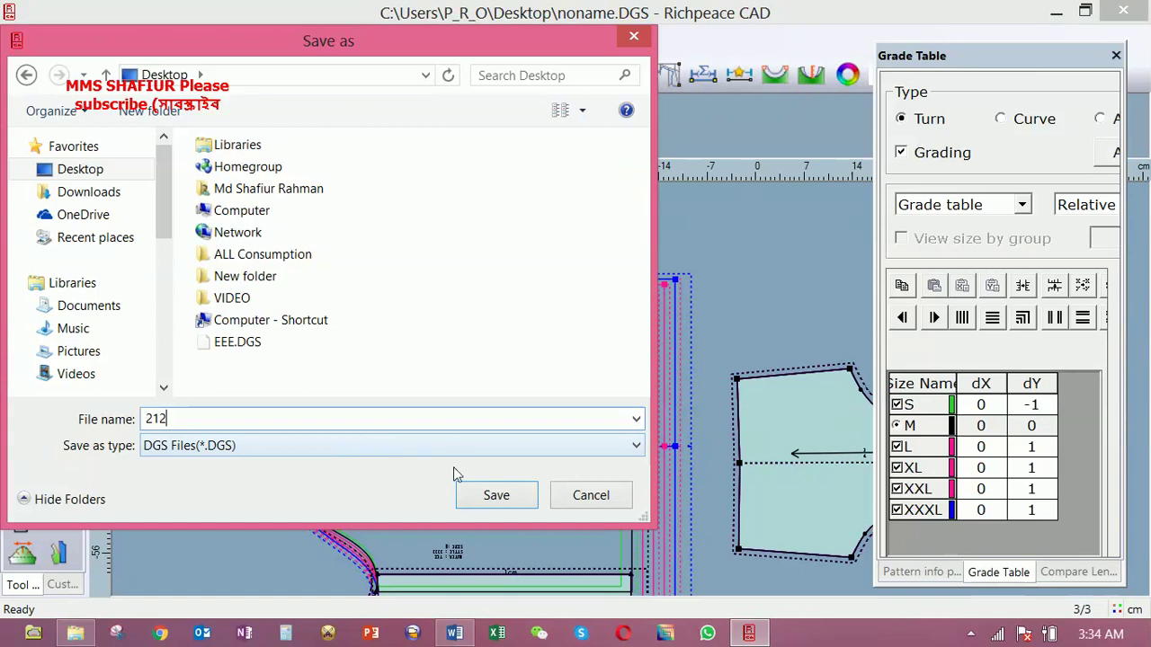
left_click(497, 496)
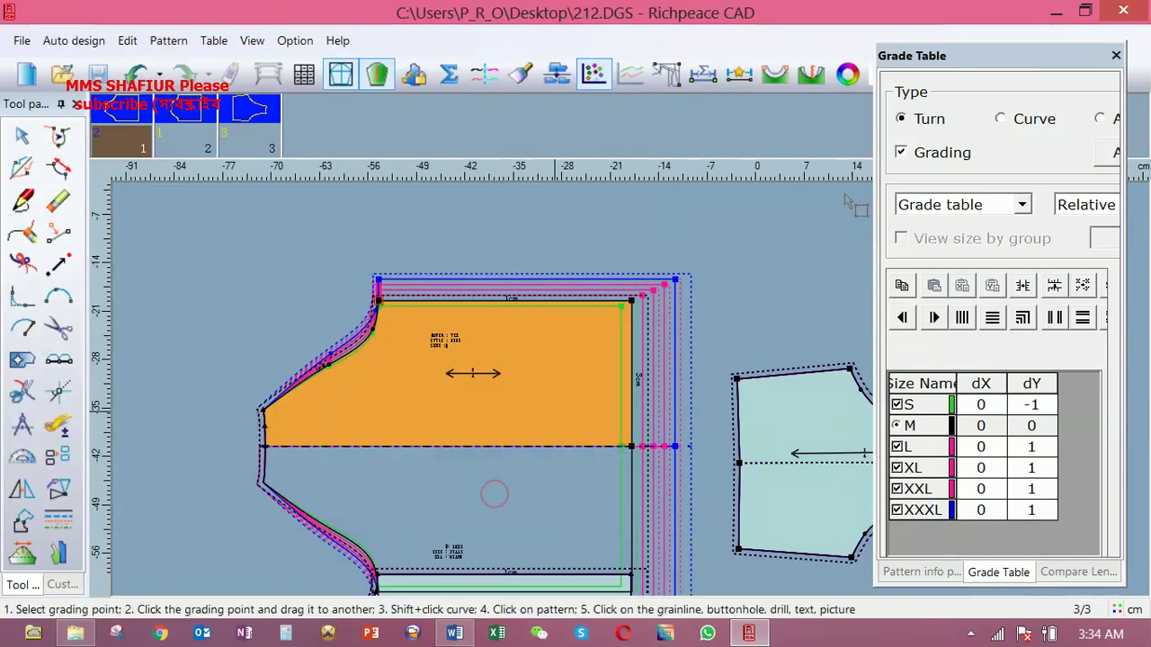
left_click(1057, 13)
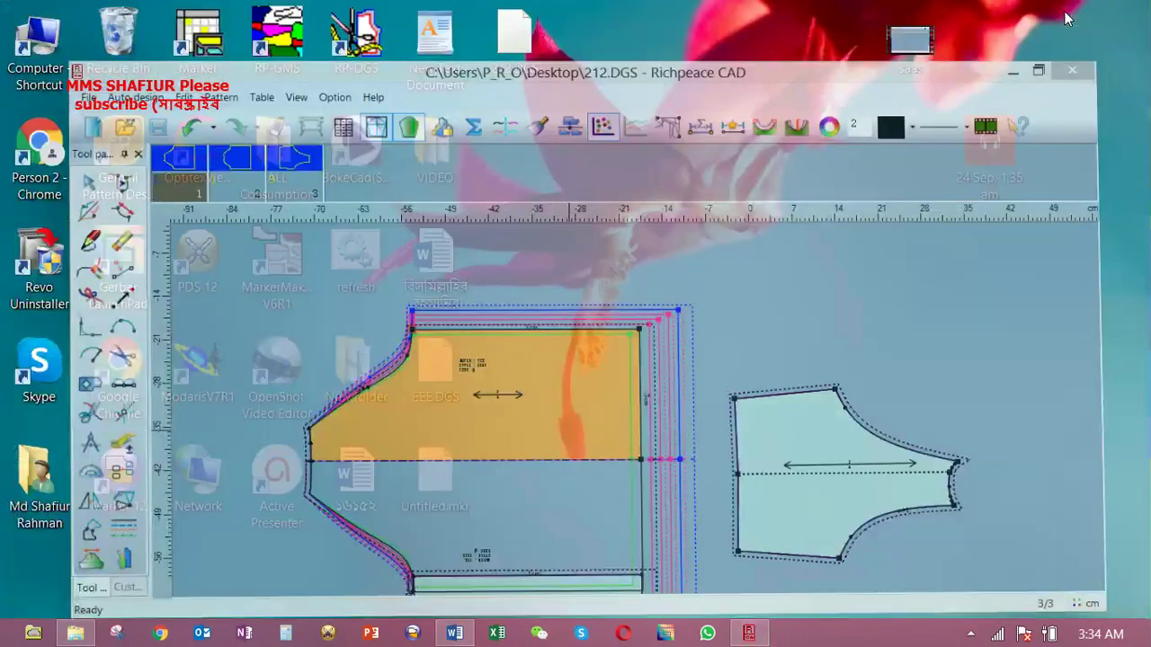
Refresh the desktop, launch RP-GMS, and bring up its blank Untitled marker window
right_click(635, 181)
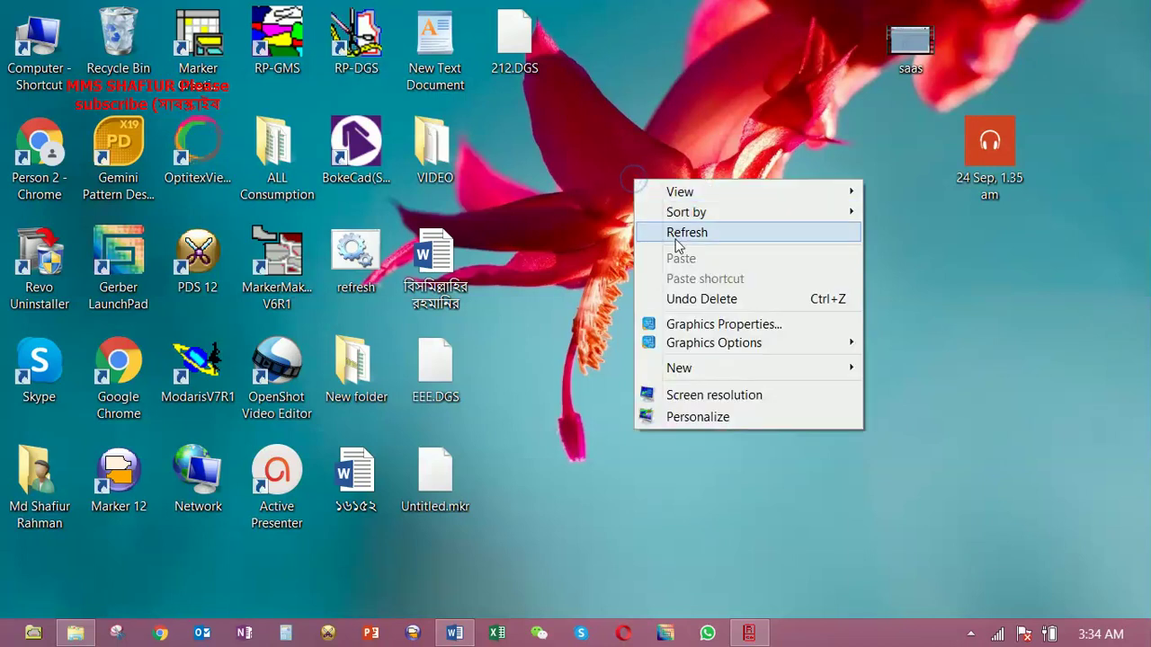
left_click(686, 233)
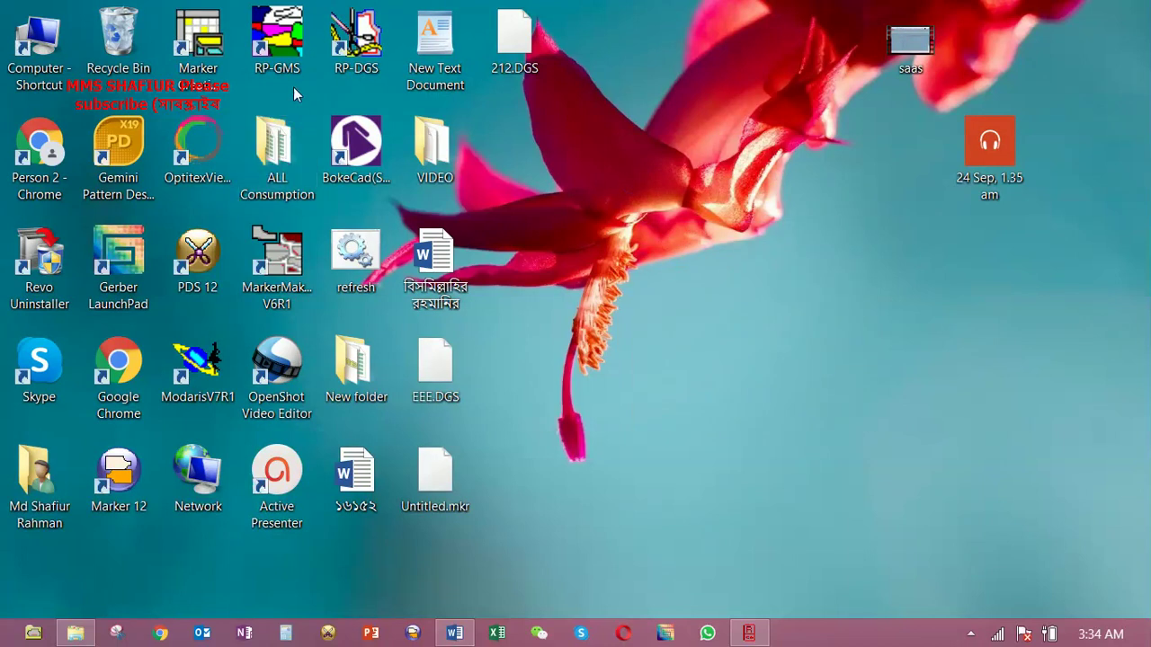
double_click(286, 54)
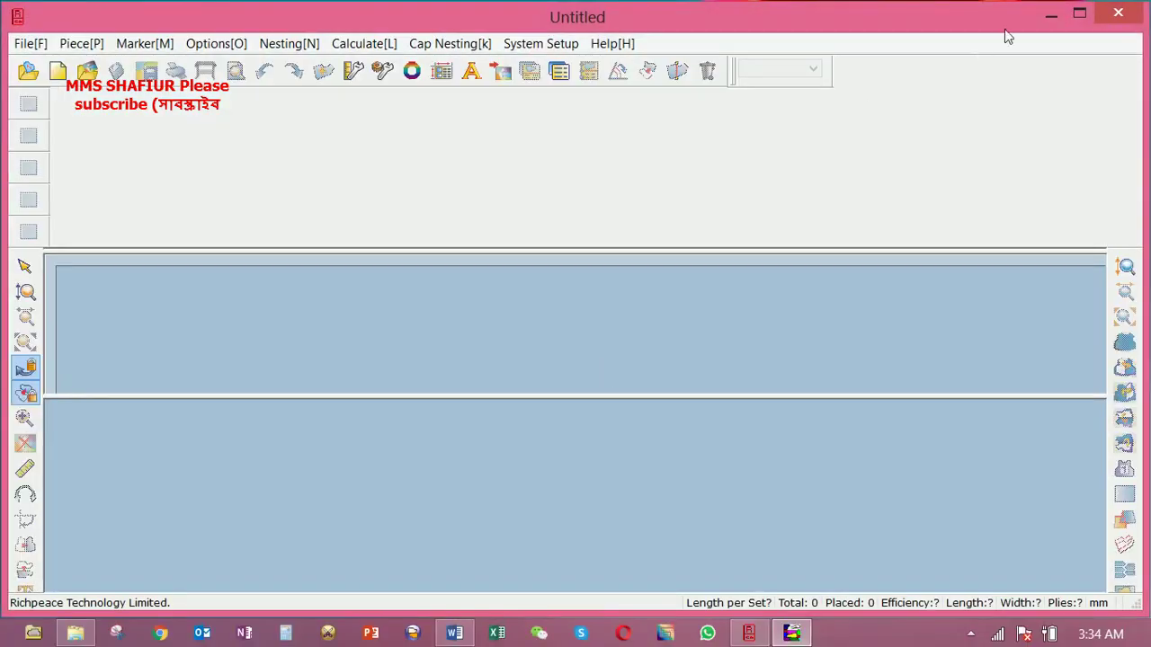
left_click(1051, 16)
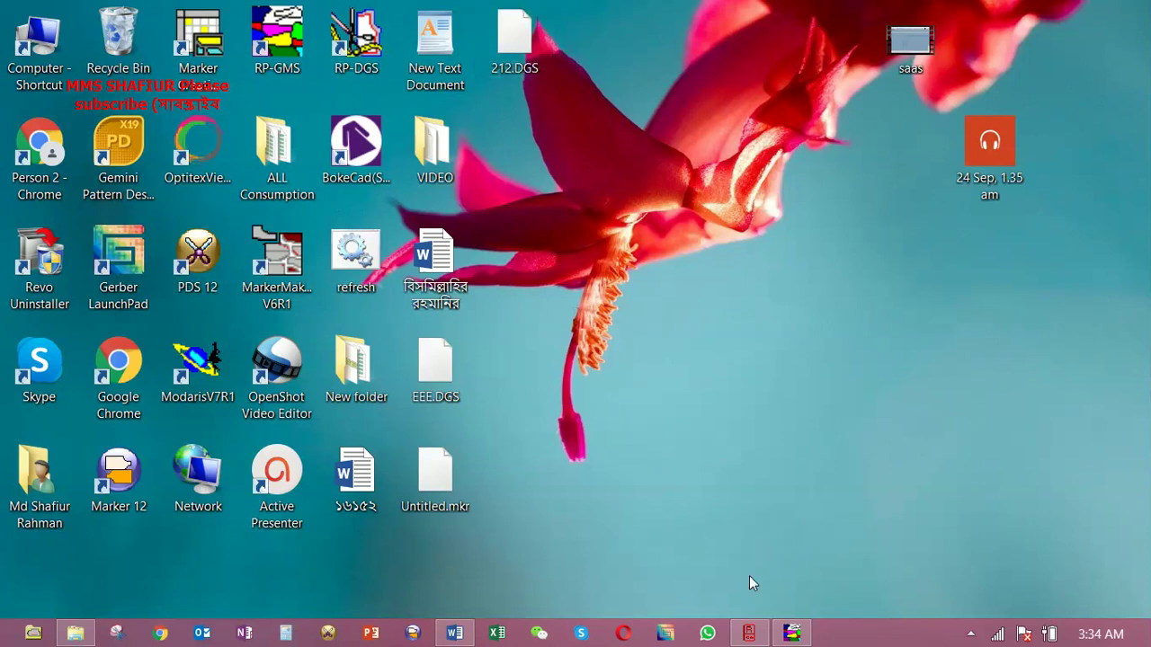
left_click(749, 633)
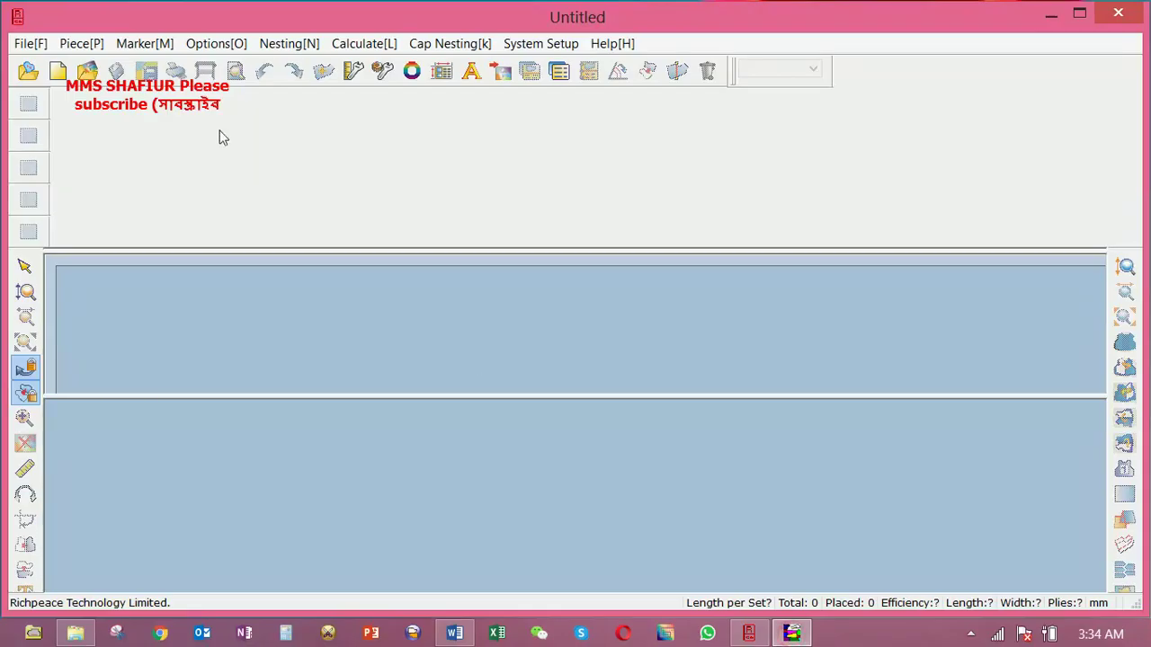
Start a new marker with 1485 mm width and 10000 mm length, then load 212.DGS
left_click(30, 44)
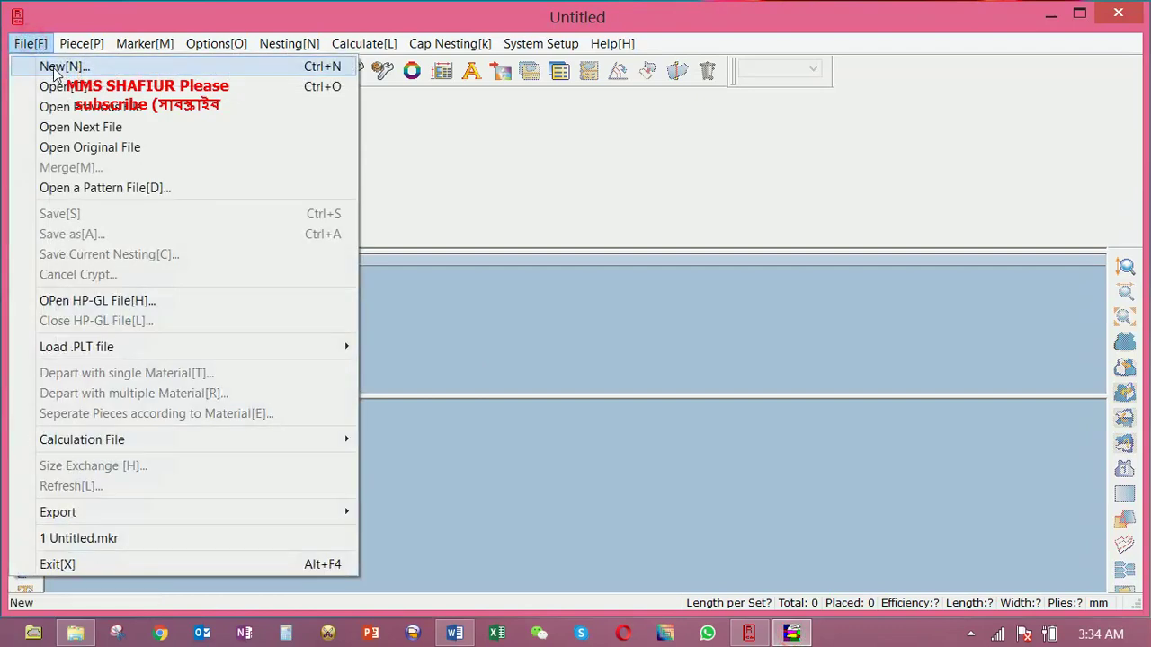
left_click(55, 72)
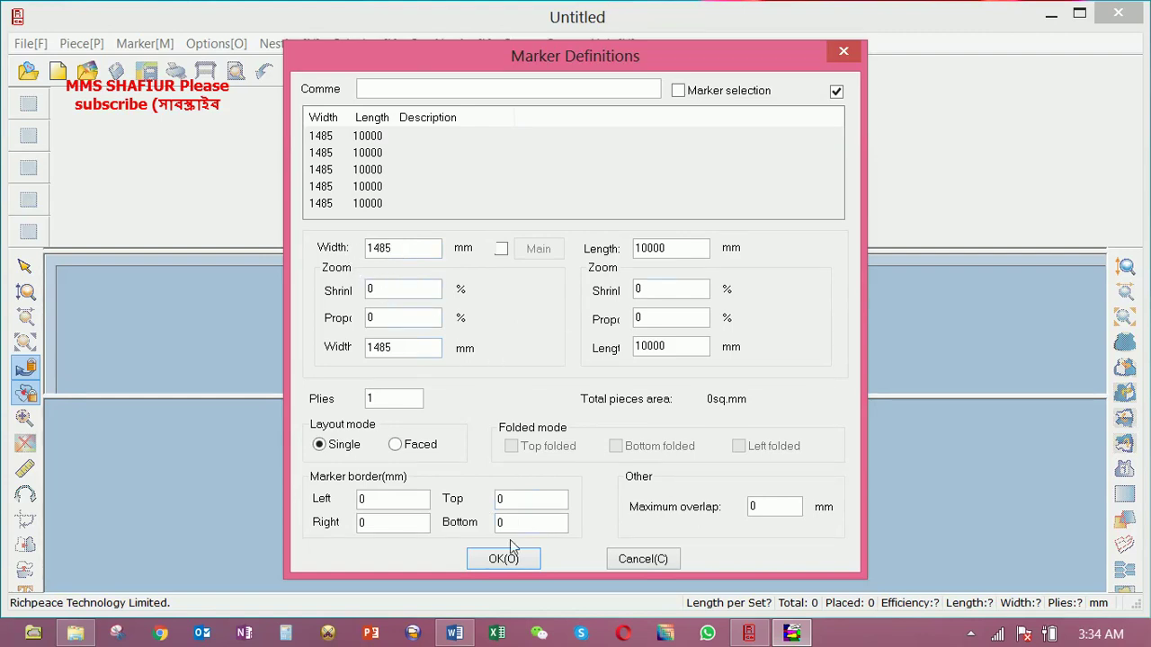
left_click(498, 560)
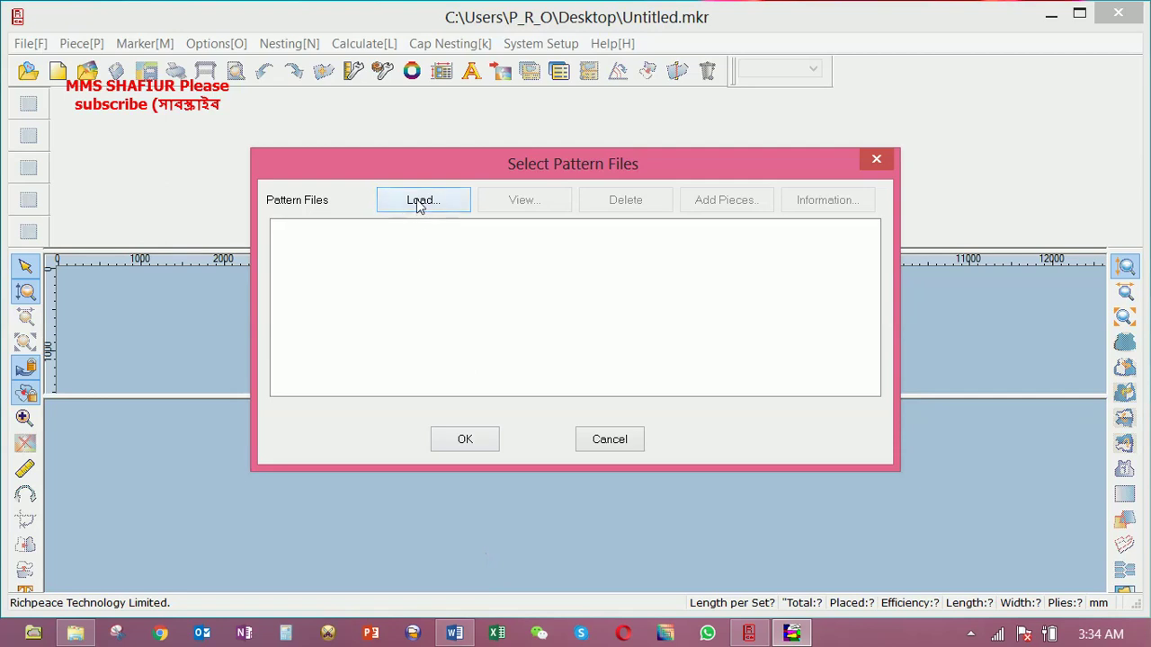
left_click(418, 205)
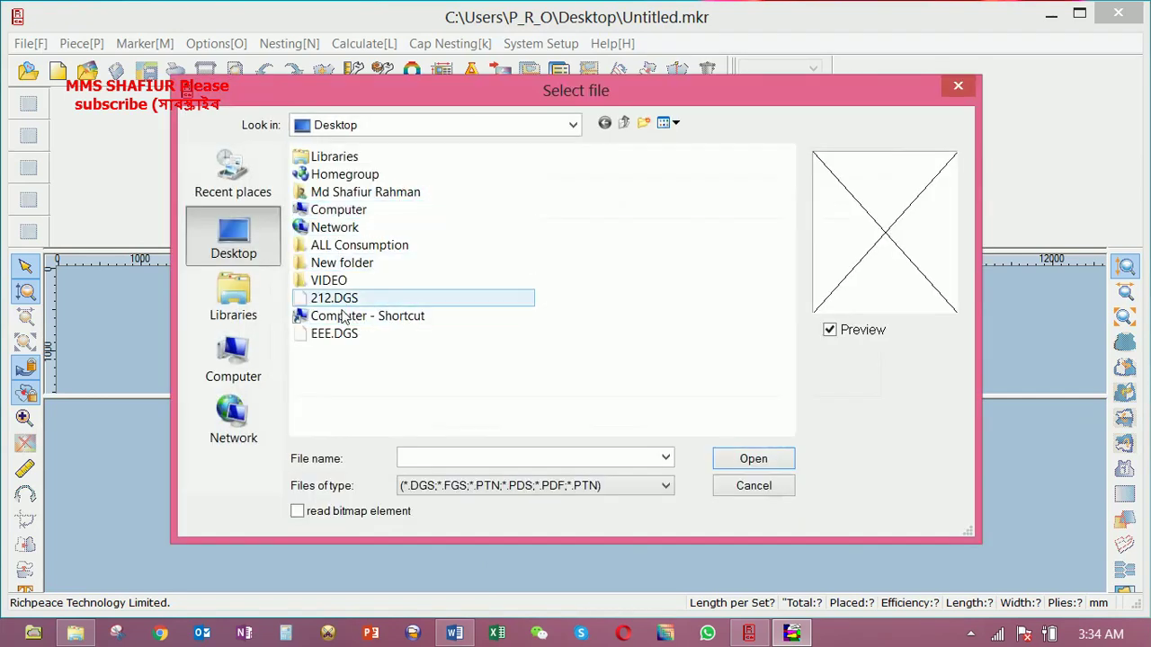
left_click(335, 298)
left_click(746, 457)
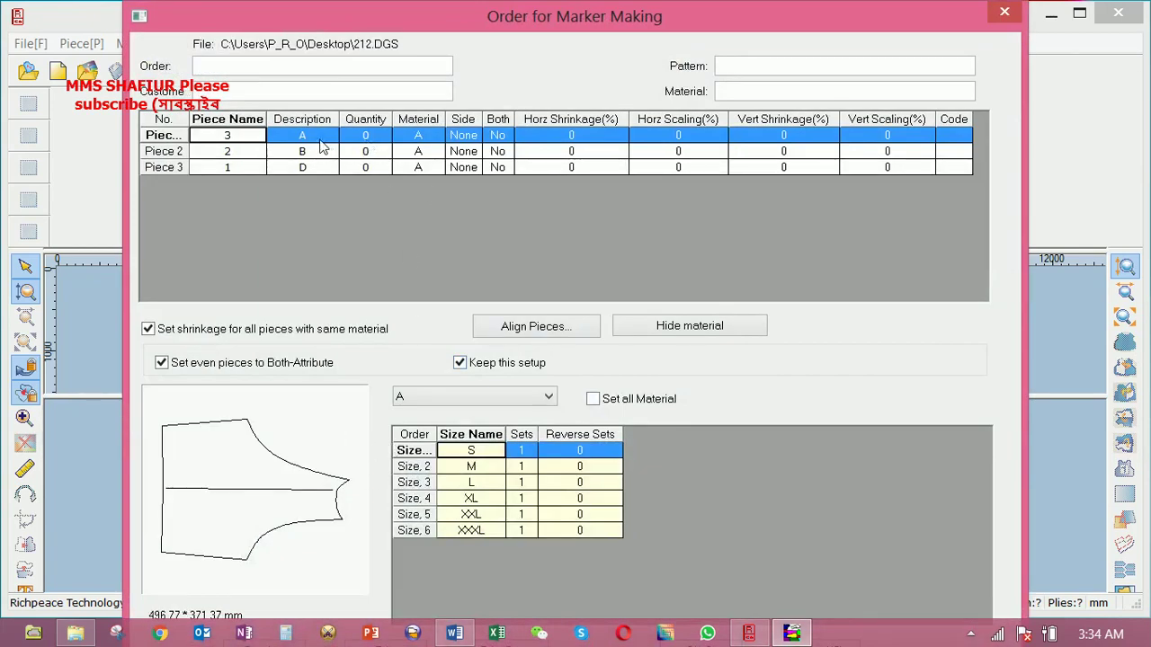
Enter piece quantities 2, 1 and 1 in the marker order
left_click(377, 135)
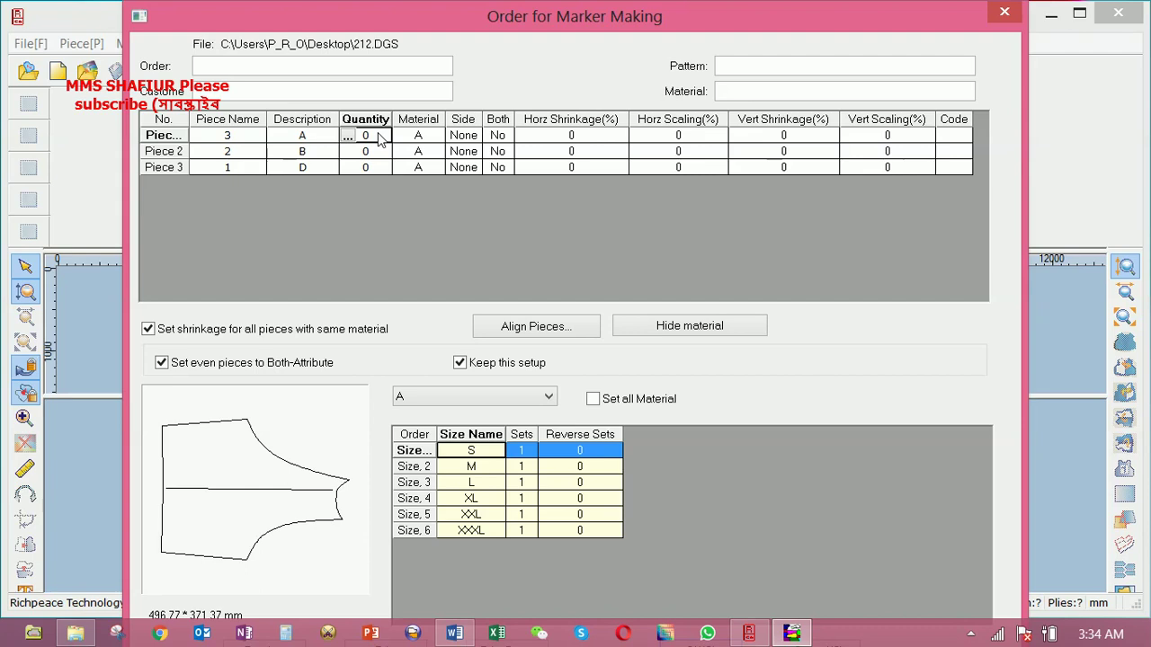
type("2")
left_click(380, 152)
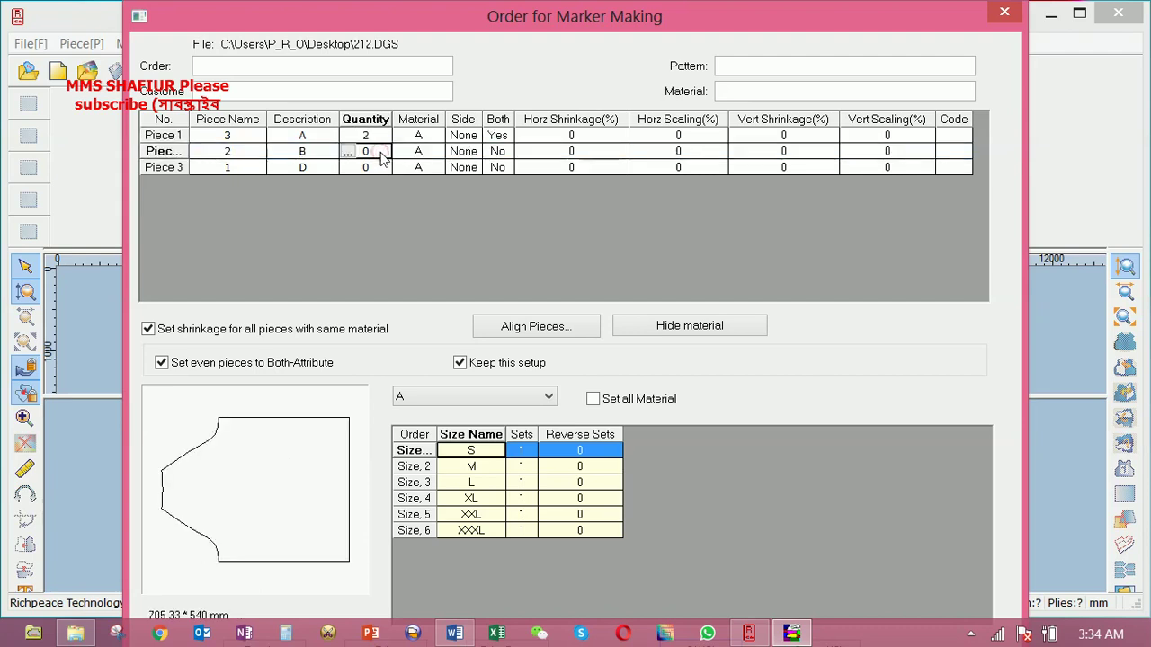
type("2")
key("BackSpace")
left_click(376, 167)
type("1")
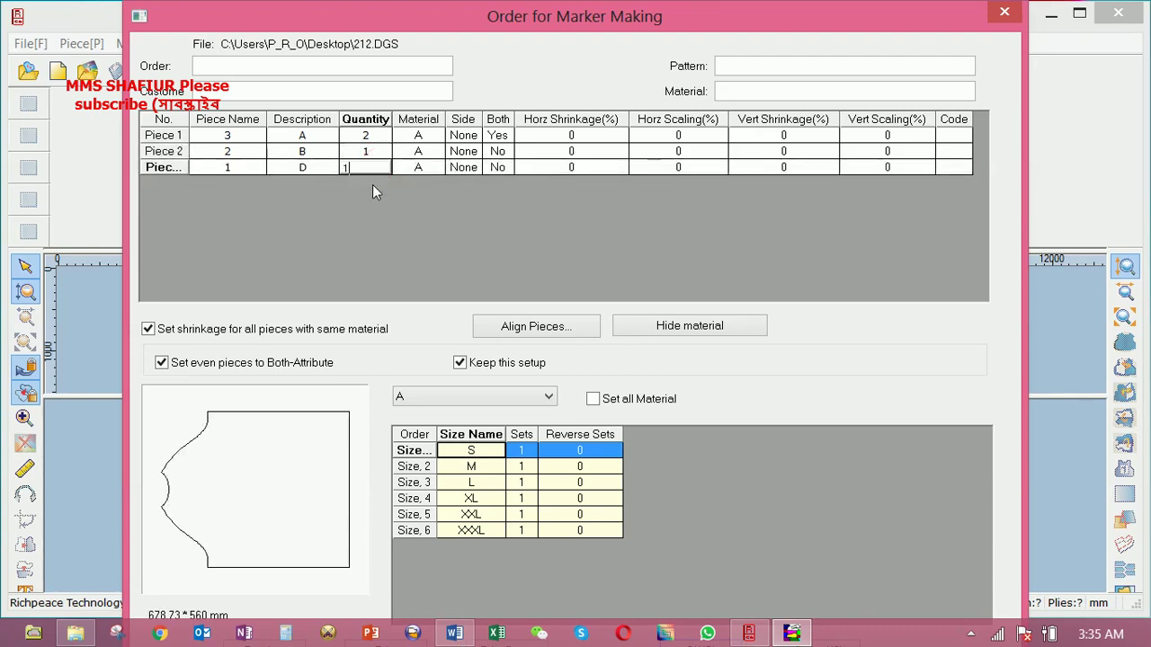
Set 3 sets each for sizes M, L and XL and confirm the order
left_click(532, 465)
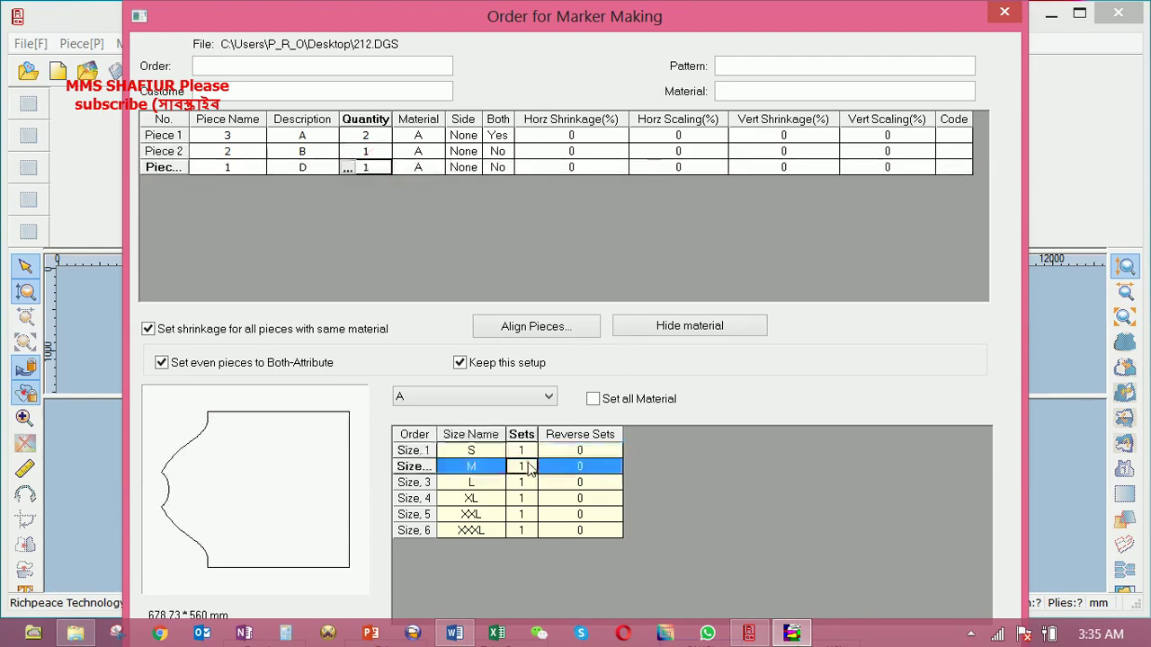
type("3")
left_click(530, 482)
type("3")
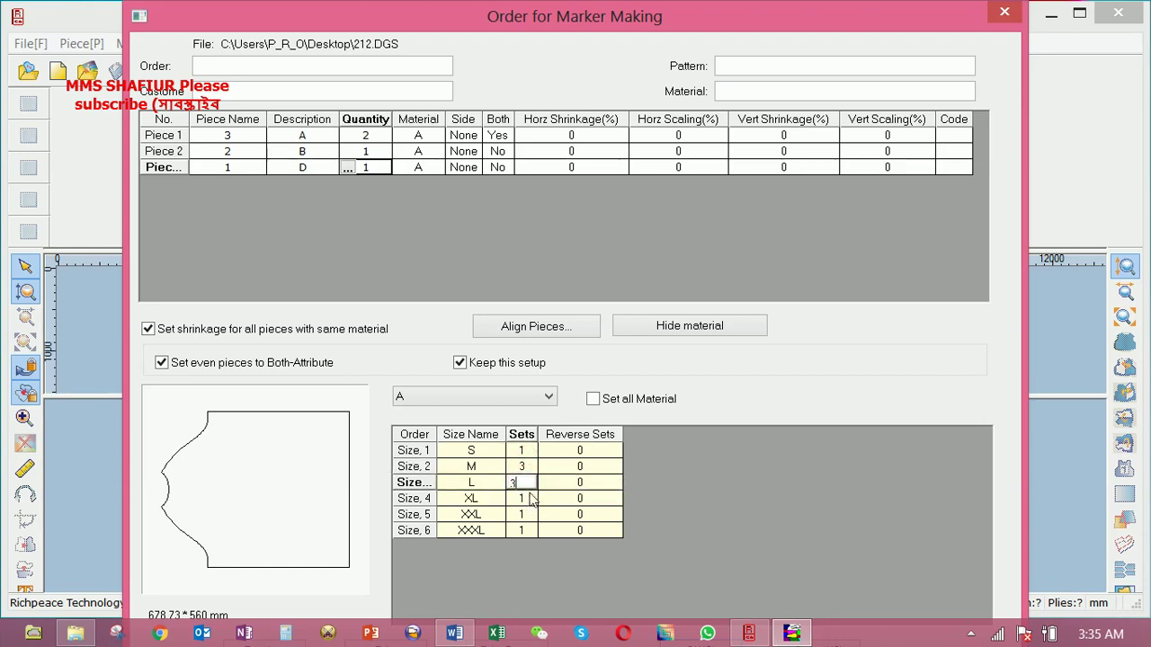
left_click(530, 499)
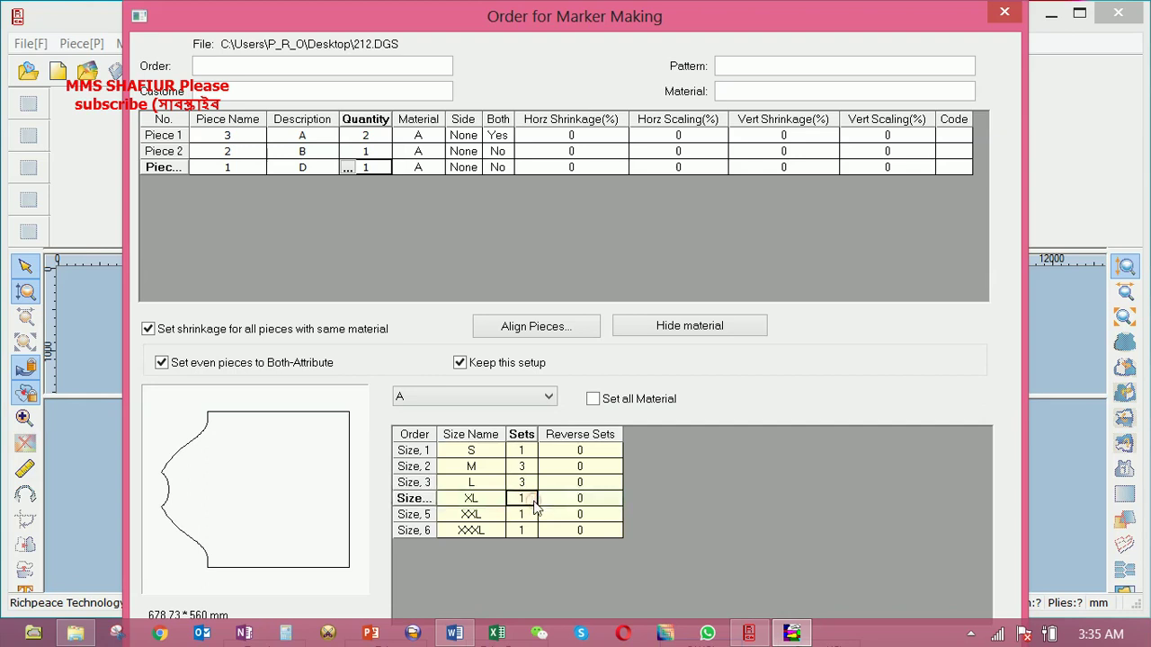
left_click(529, 500)
type("3")
left_click_drag(693, 6, 687, 41)
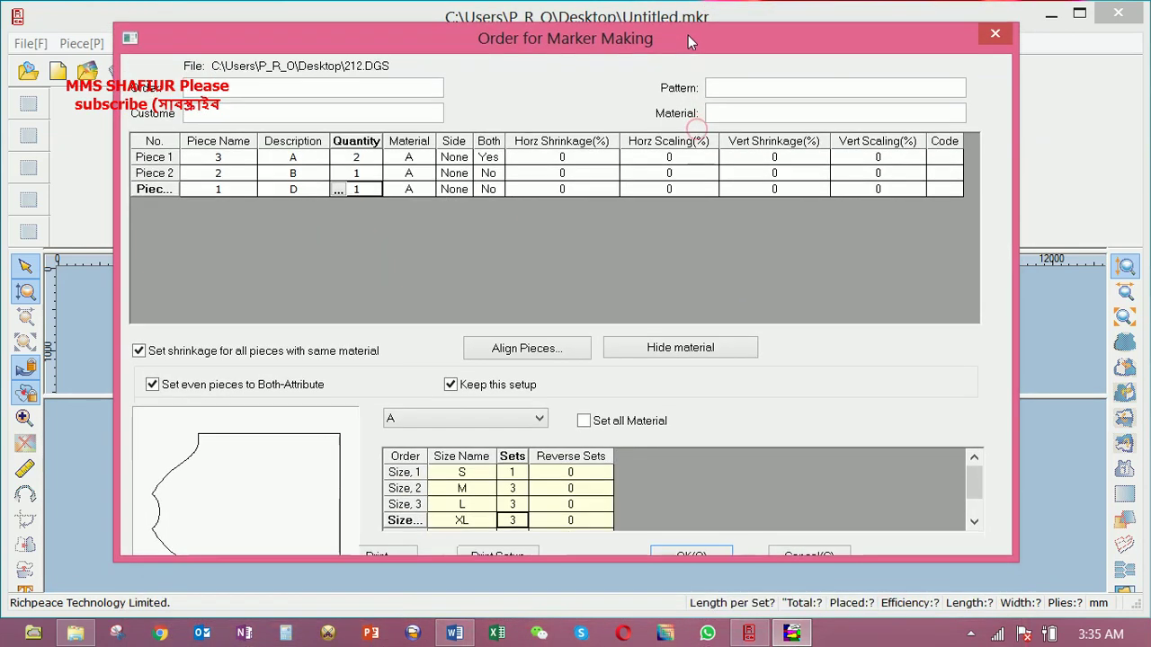
left_click(692, 553)
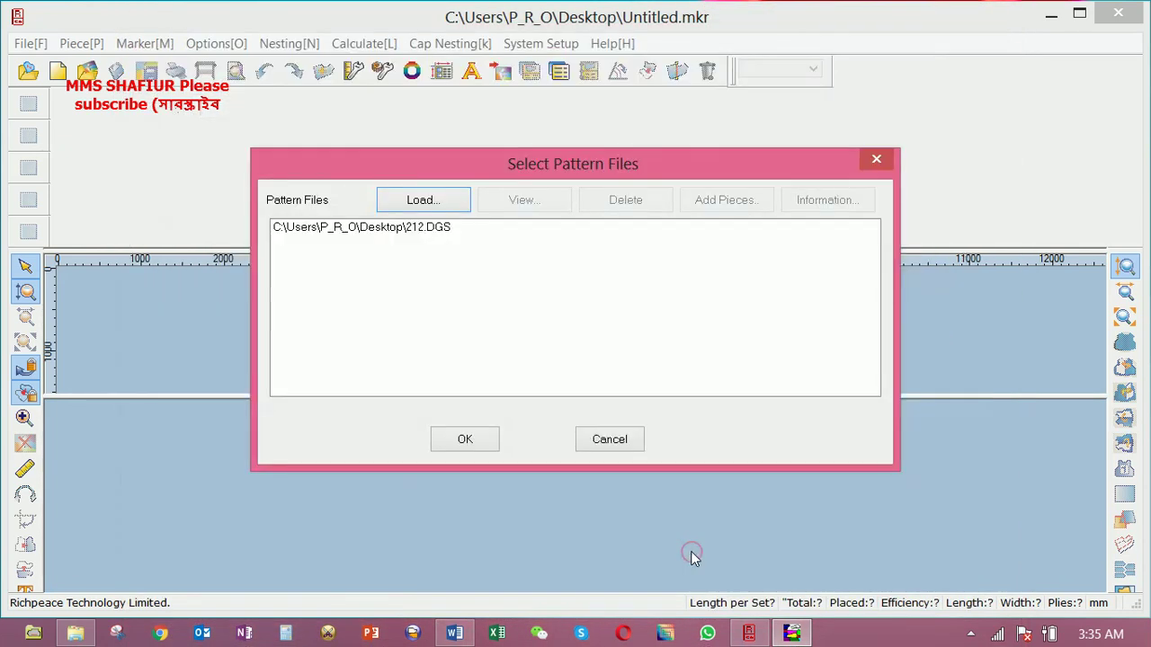
Load the 212.DGS pieces and run AutoNesting, placing 34 of 48 pieces at 67.30% efficiency
left_click(470, 439)
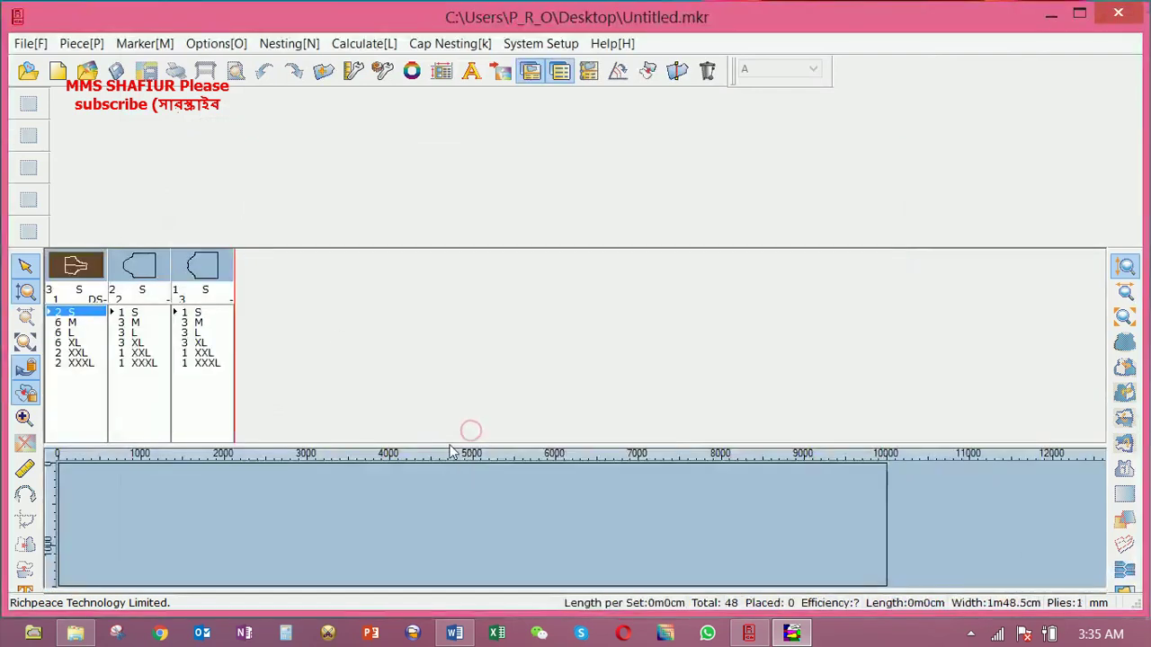
left_click(286, 43)
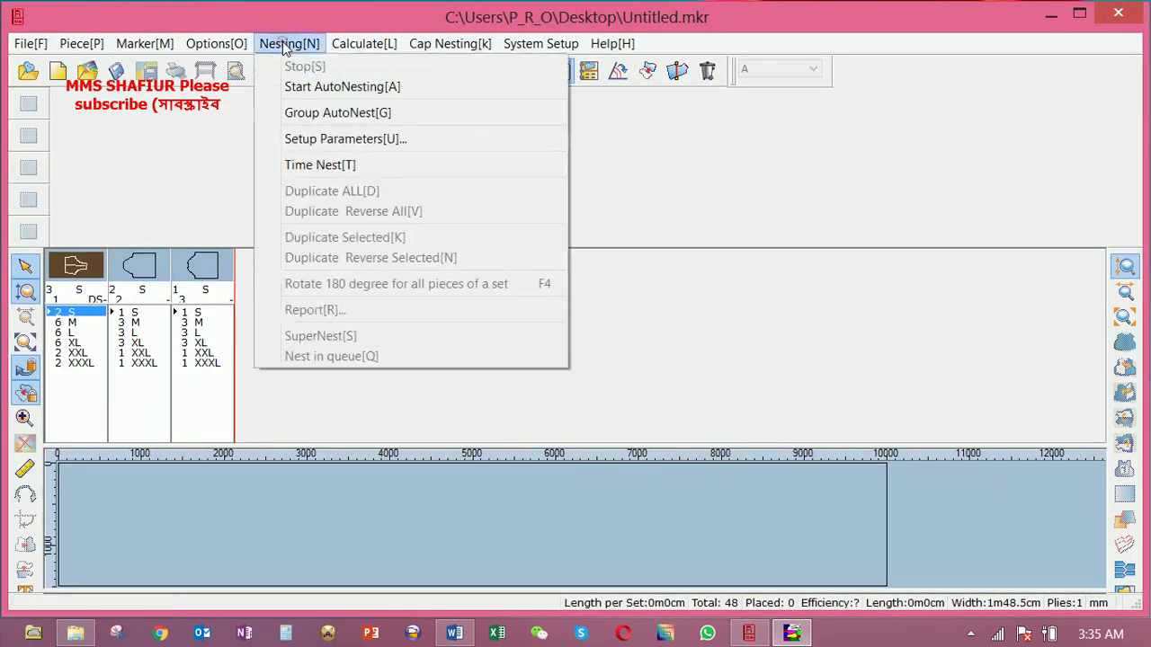
left_click(304, 90)
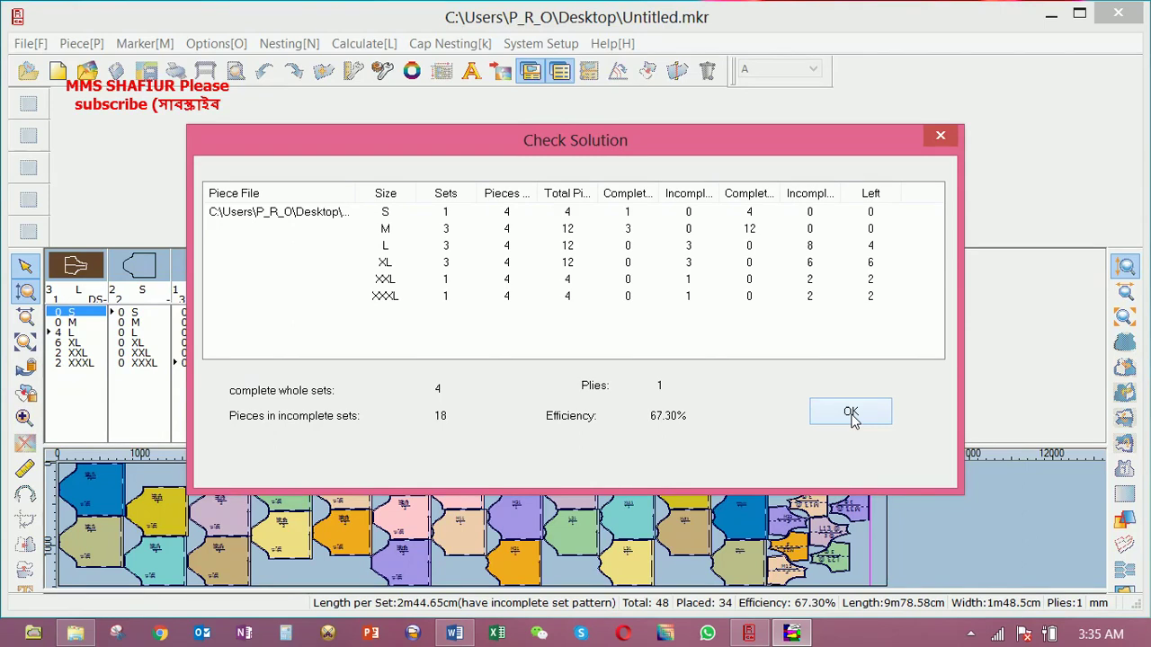
Close the Check Solution summary and minimize the Richpeace Marker window to the desktop
left_click_drag(690, 151, 627, 193)
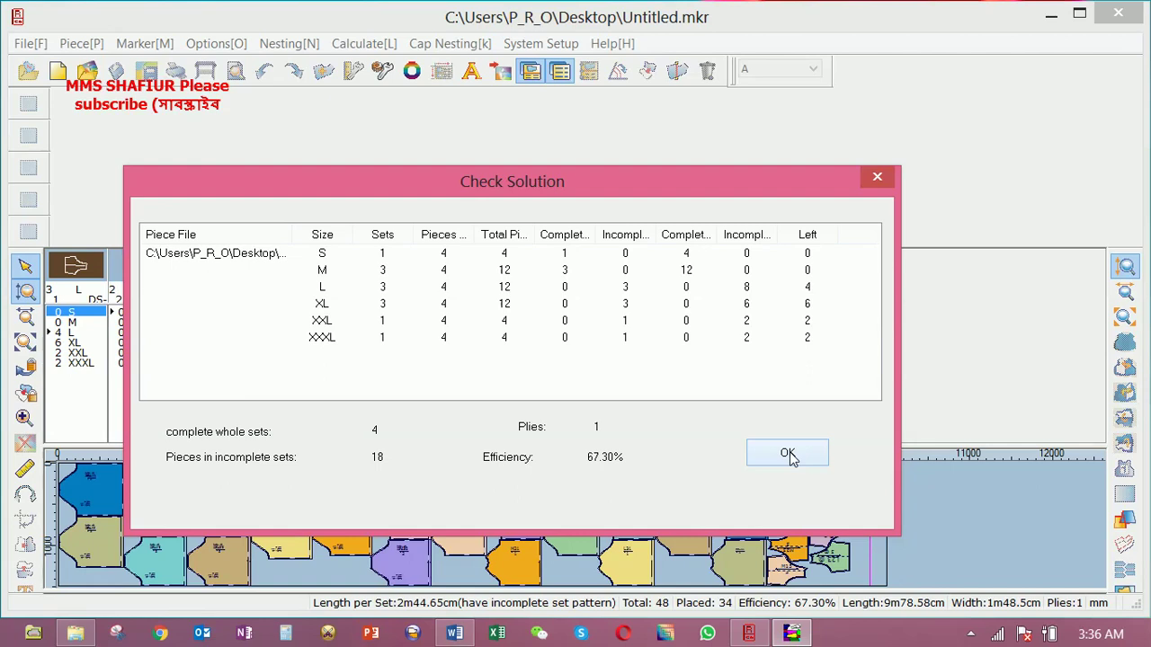
left_click(788, 454)
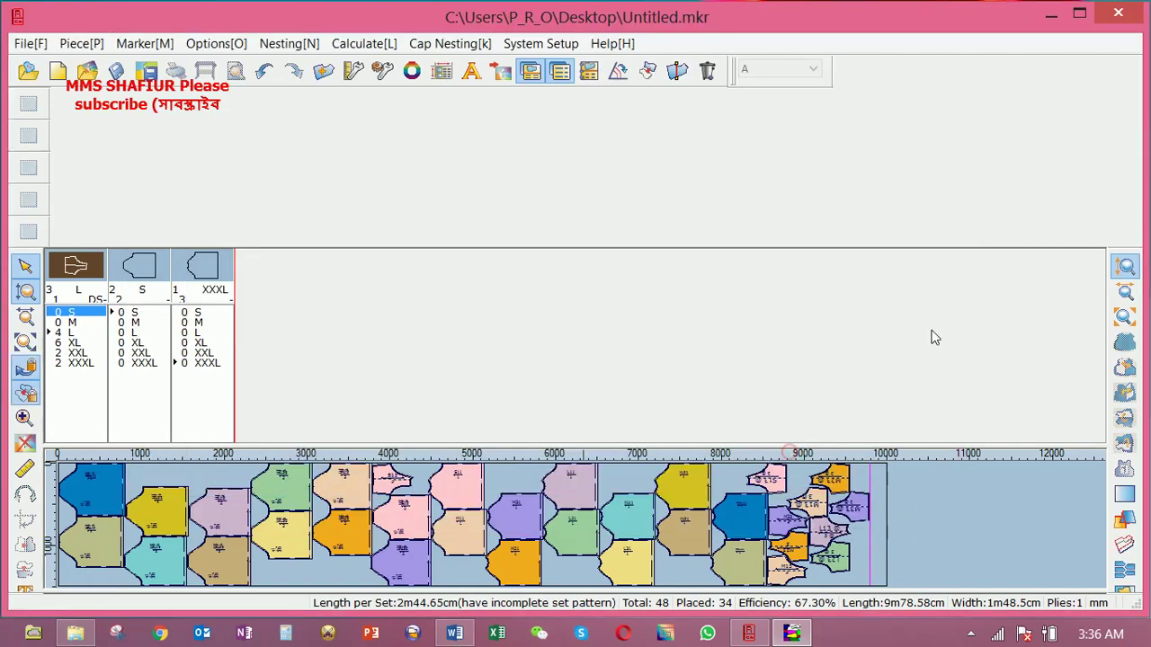
left_click(1050, 15)
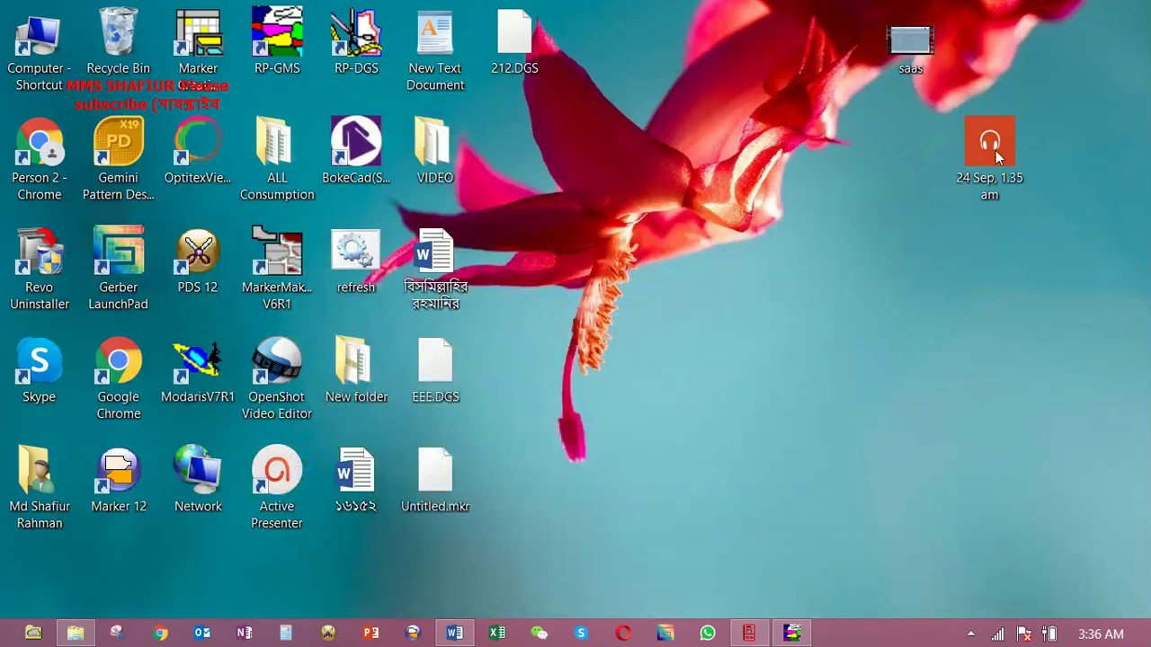
left_click(970, 634)
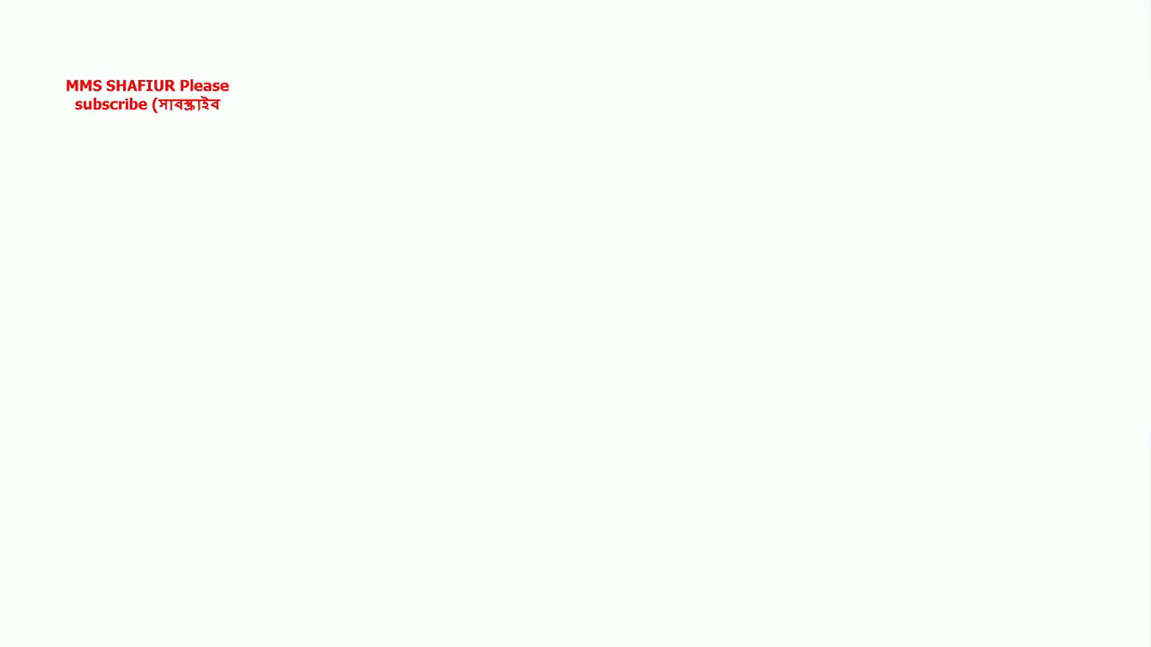